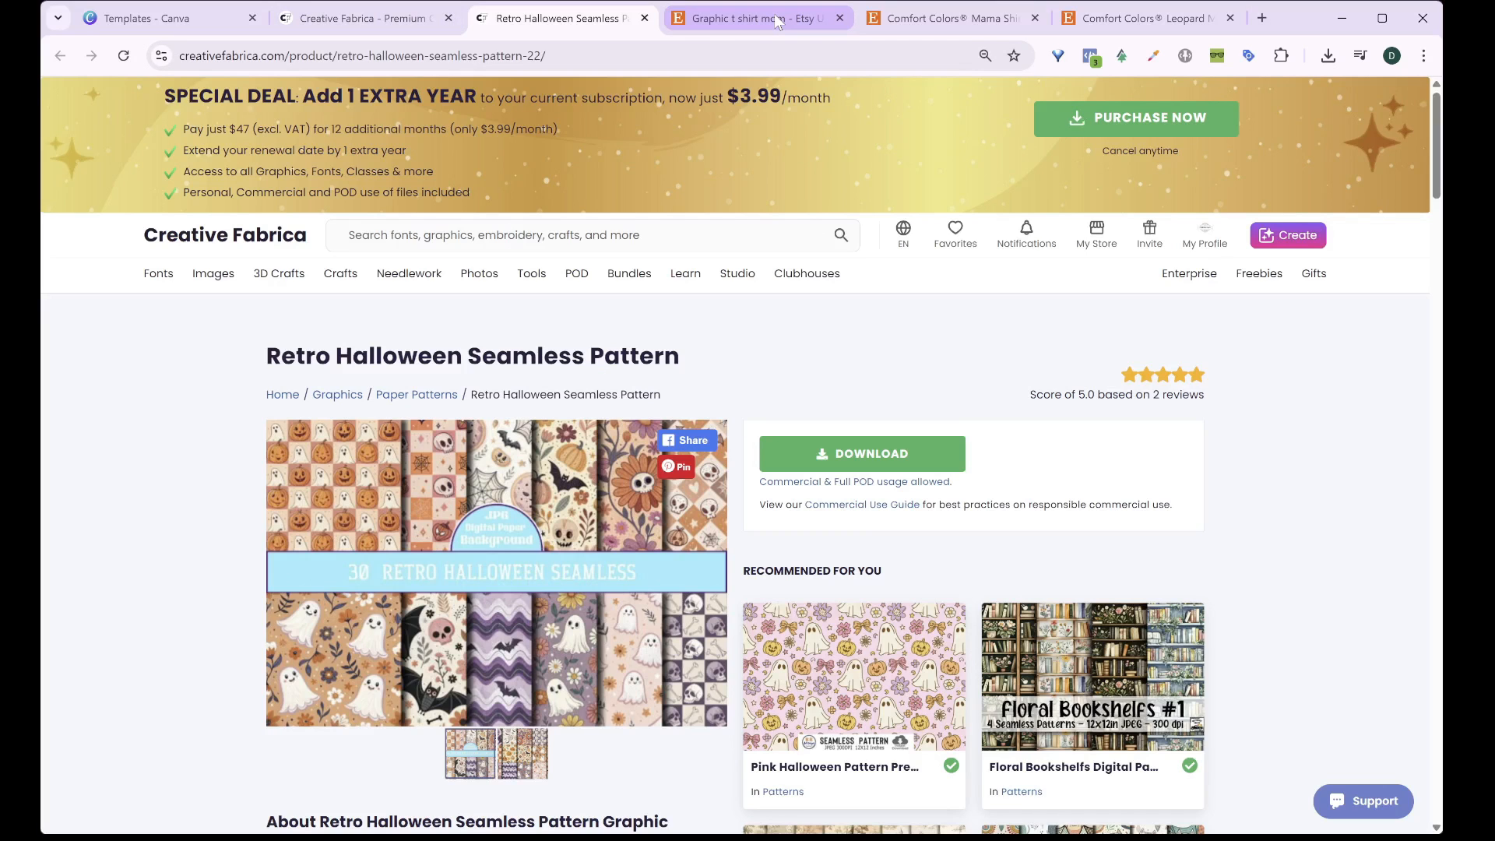
View the Etsy listings for the toile floral Mama shirt and the leopard Mama shirt
{"action": "left_click", "coordinate": [946, 18]}
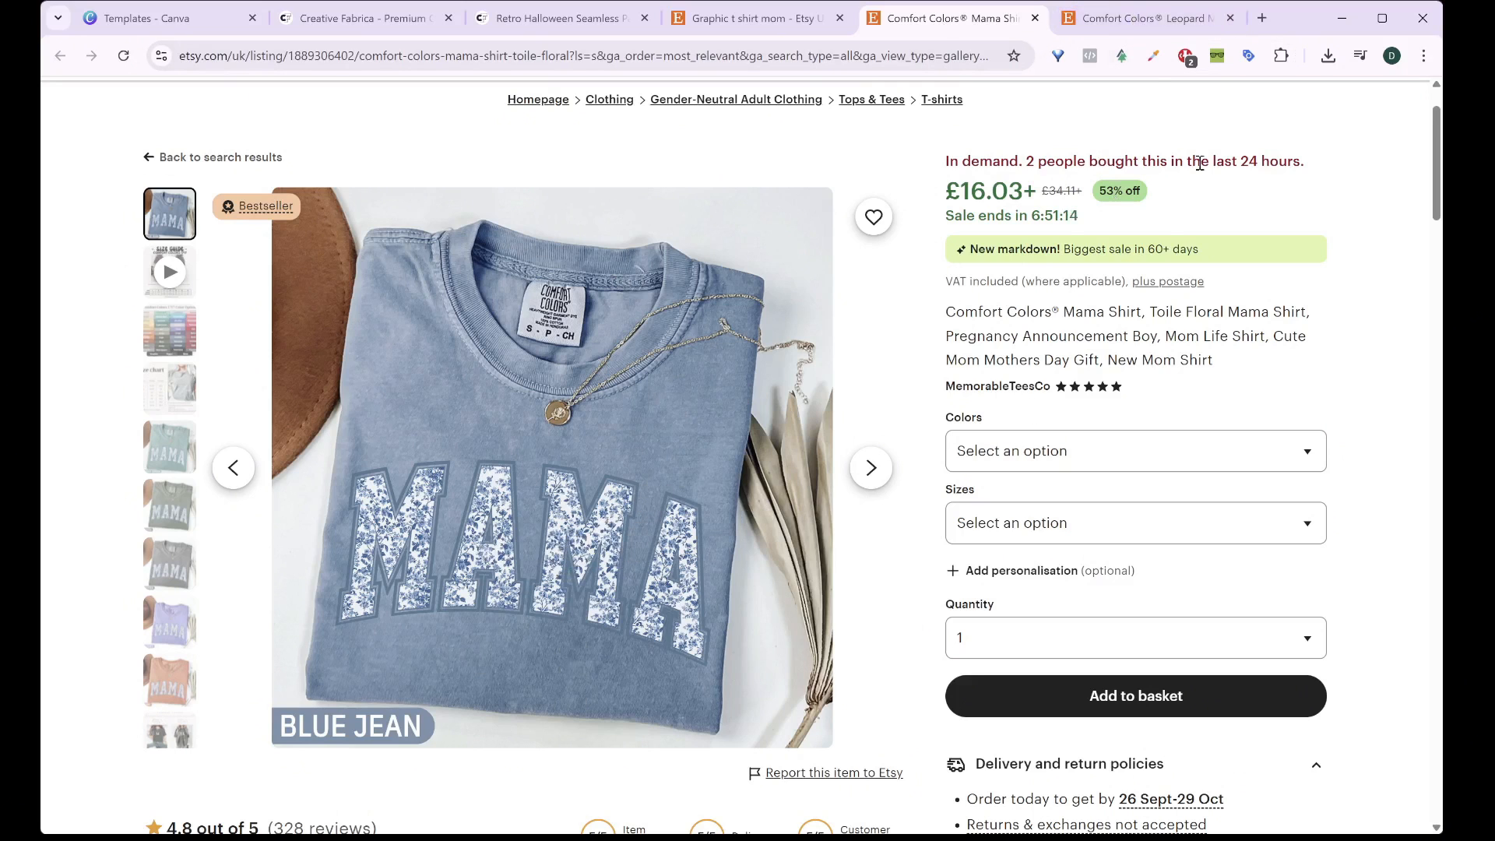
{"action": "left_click", "coordinate": [1154, 24]}
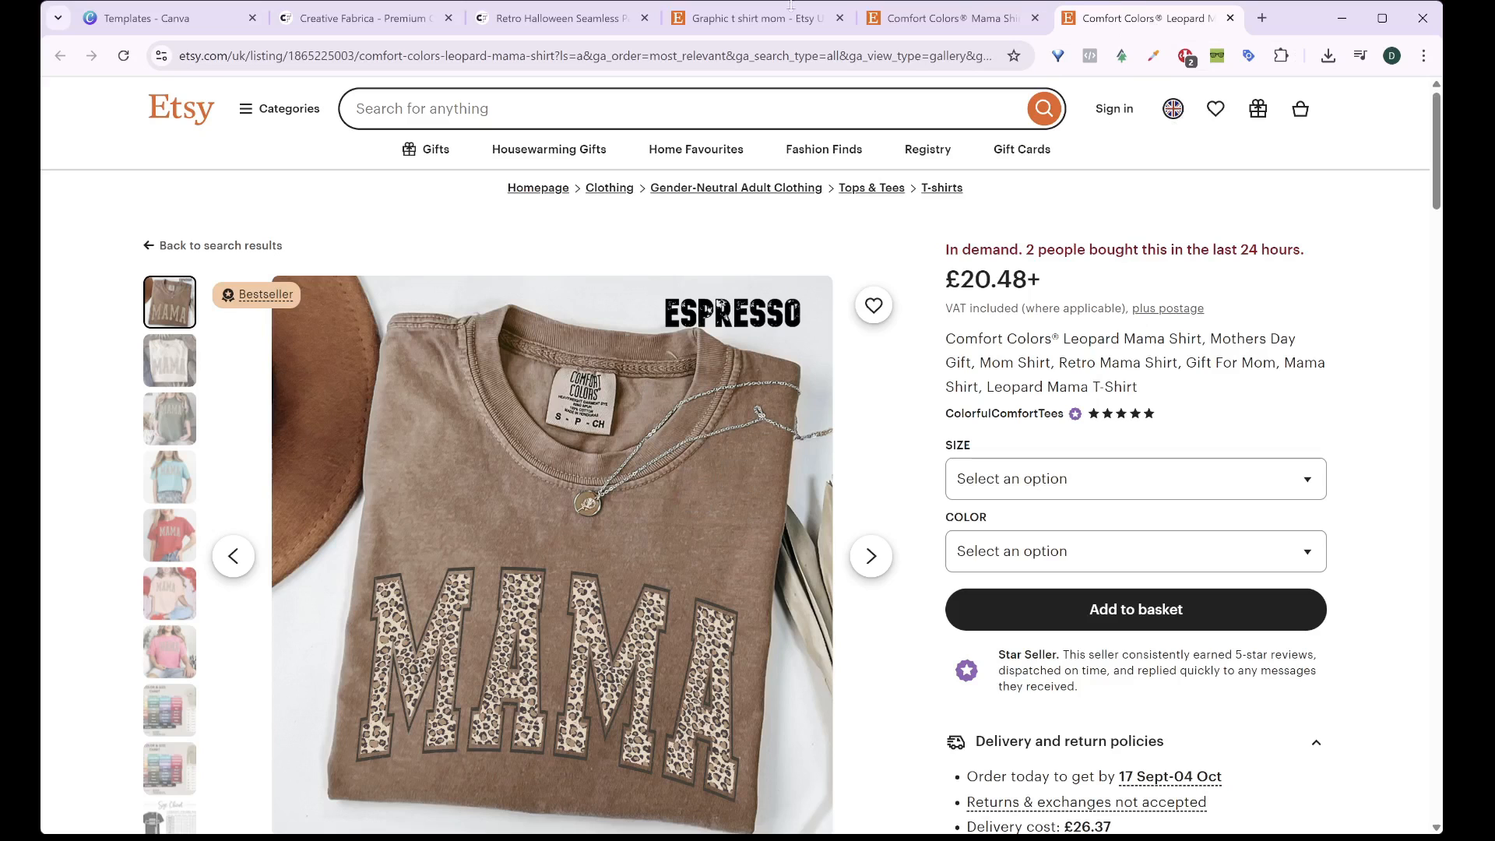
Switch to Canva and create a new custom-size design of 5000 × 5000 px
{"action": "left_click", "coordinate": [174, 22]}
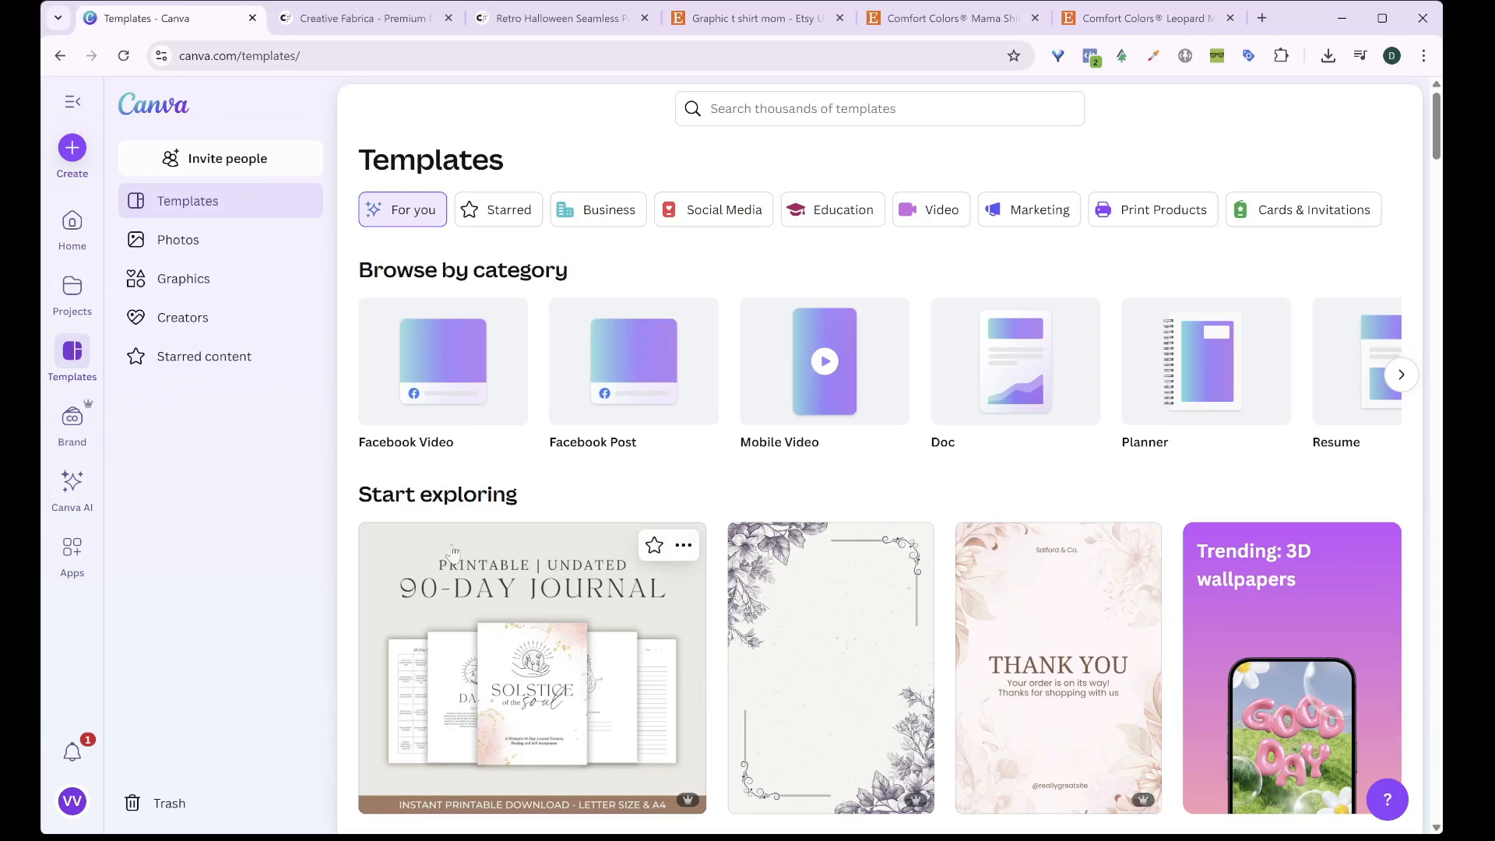
{"action": "left_click", "coordinate": [84, 154]}
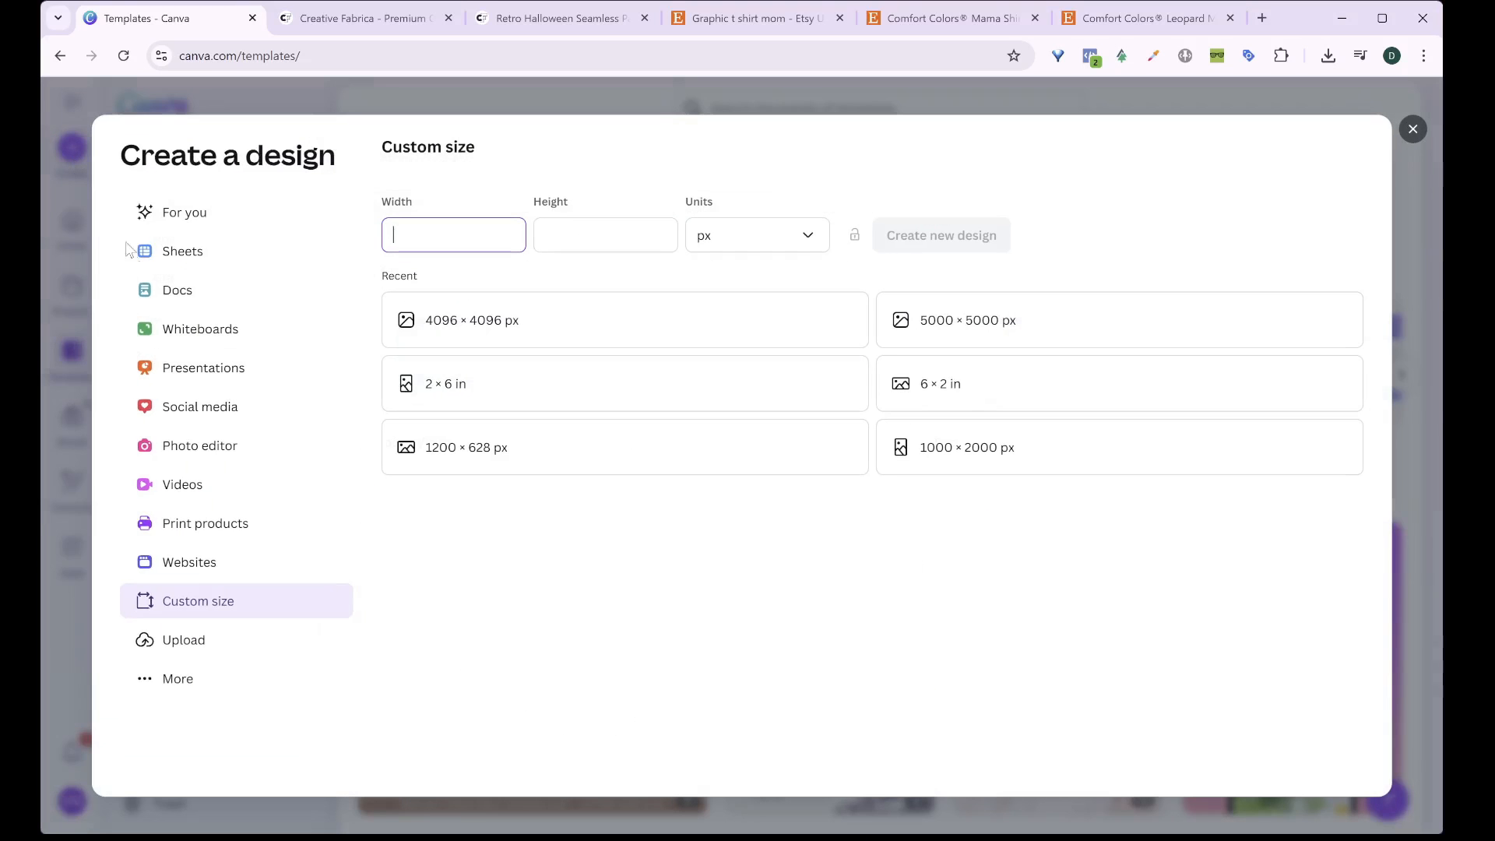
{"action": "left_click", "coordinate": [981, 331]}
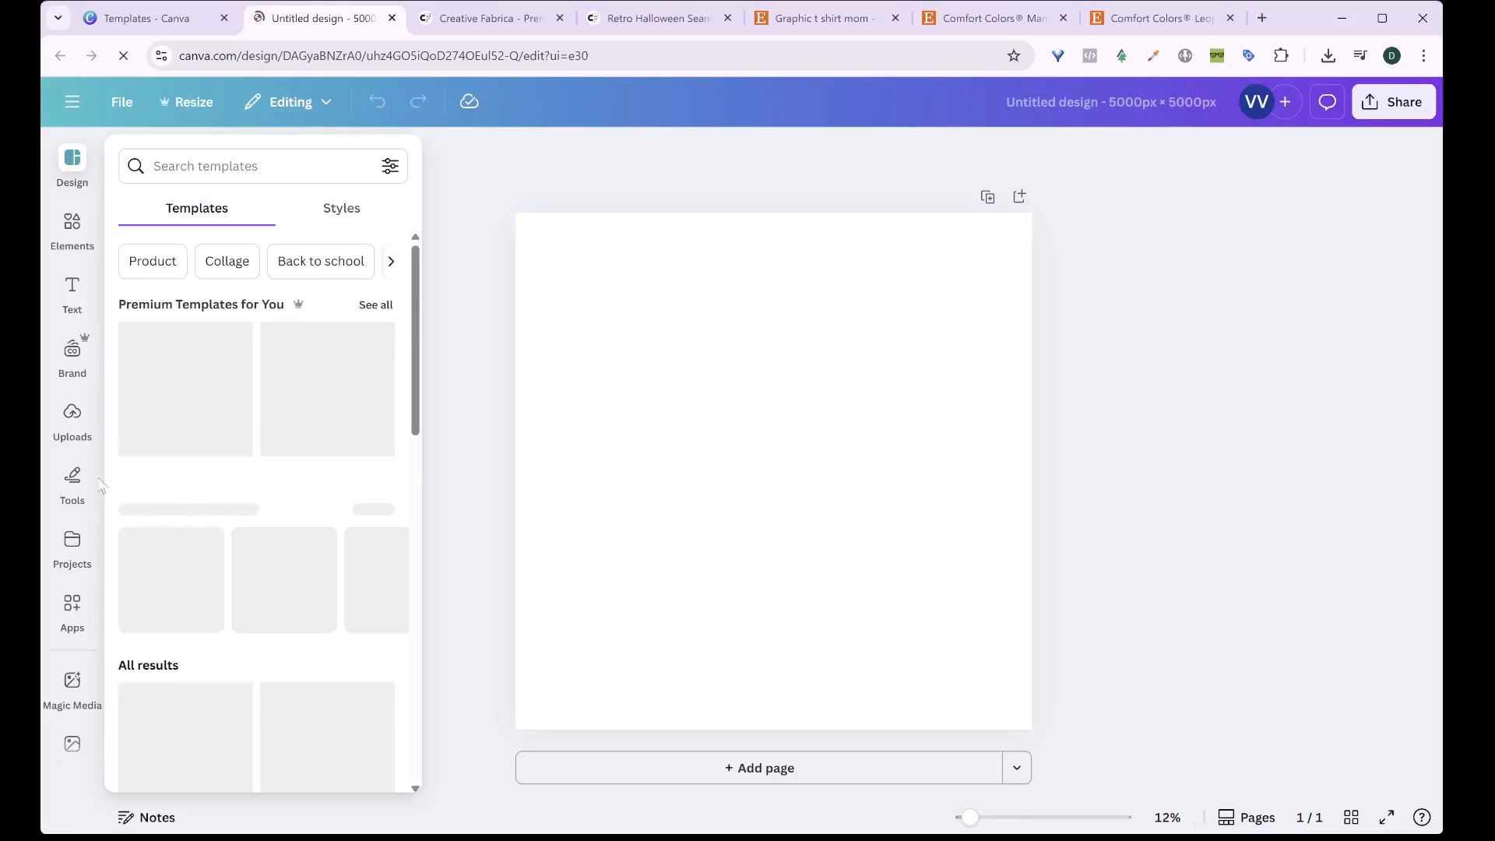
Place the uploaded dark floral pattern with large pink skulls on the first page
{"action": "left_click", "coordinate": [70, 420]}
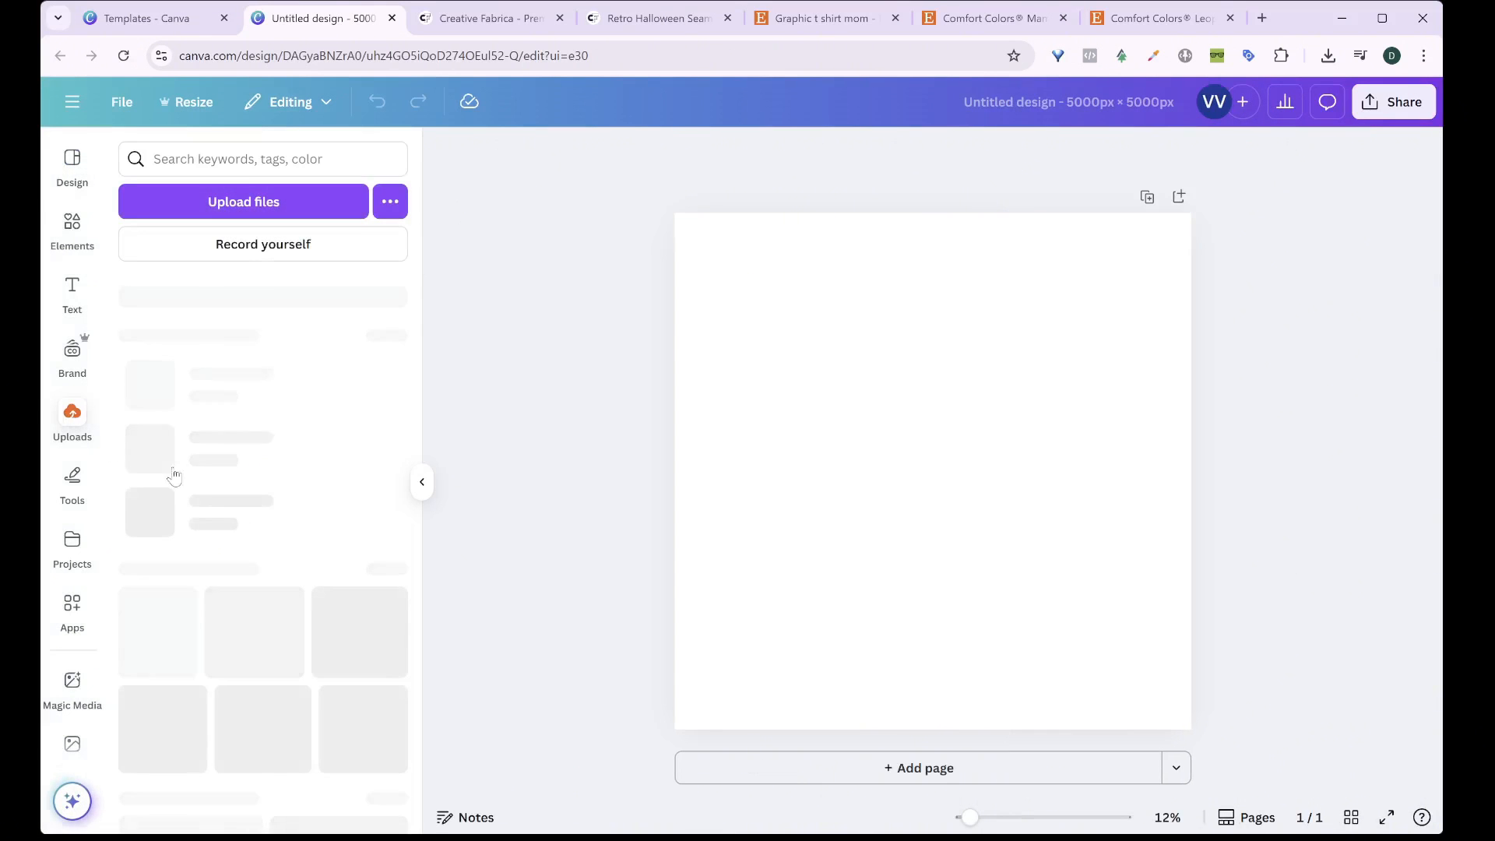
{"action": "scroll", "coordinate": [282, 439], "scroll_direction": "down", "scroll_amount": 3}
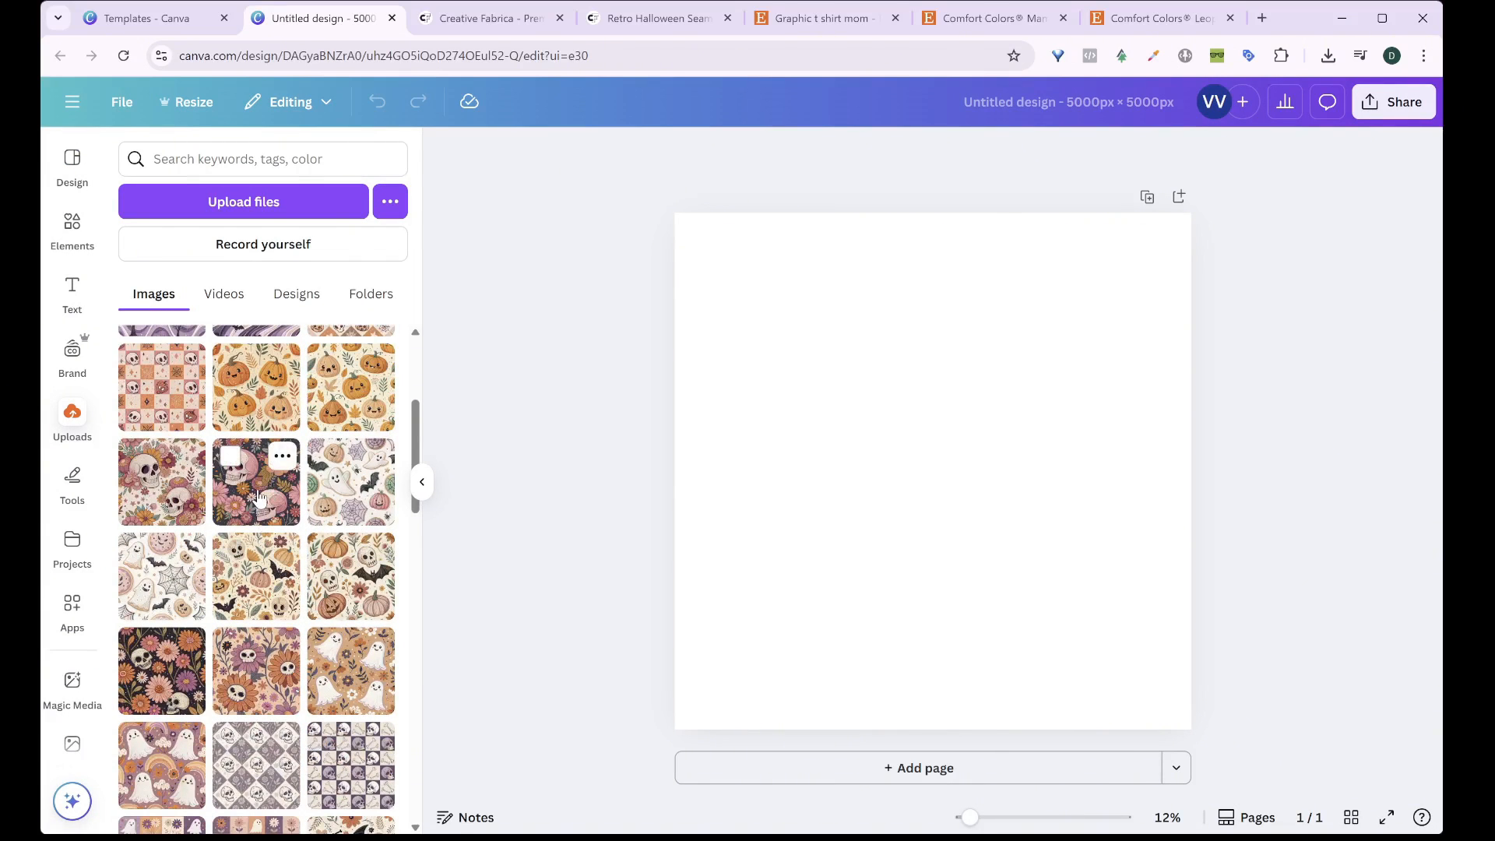
{"action": "left_click", "coordinate": [260, 498]}
{"action": "left_click", "coordinate": [1178, 196]}
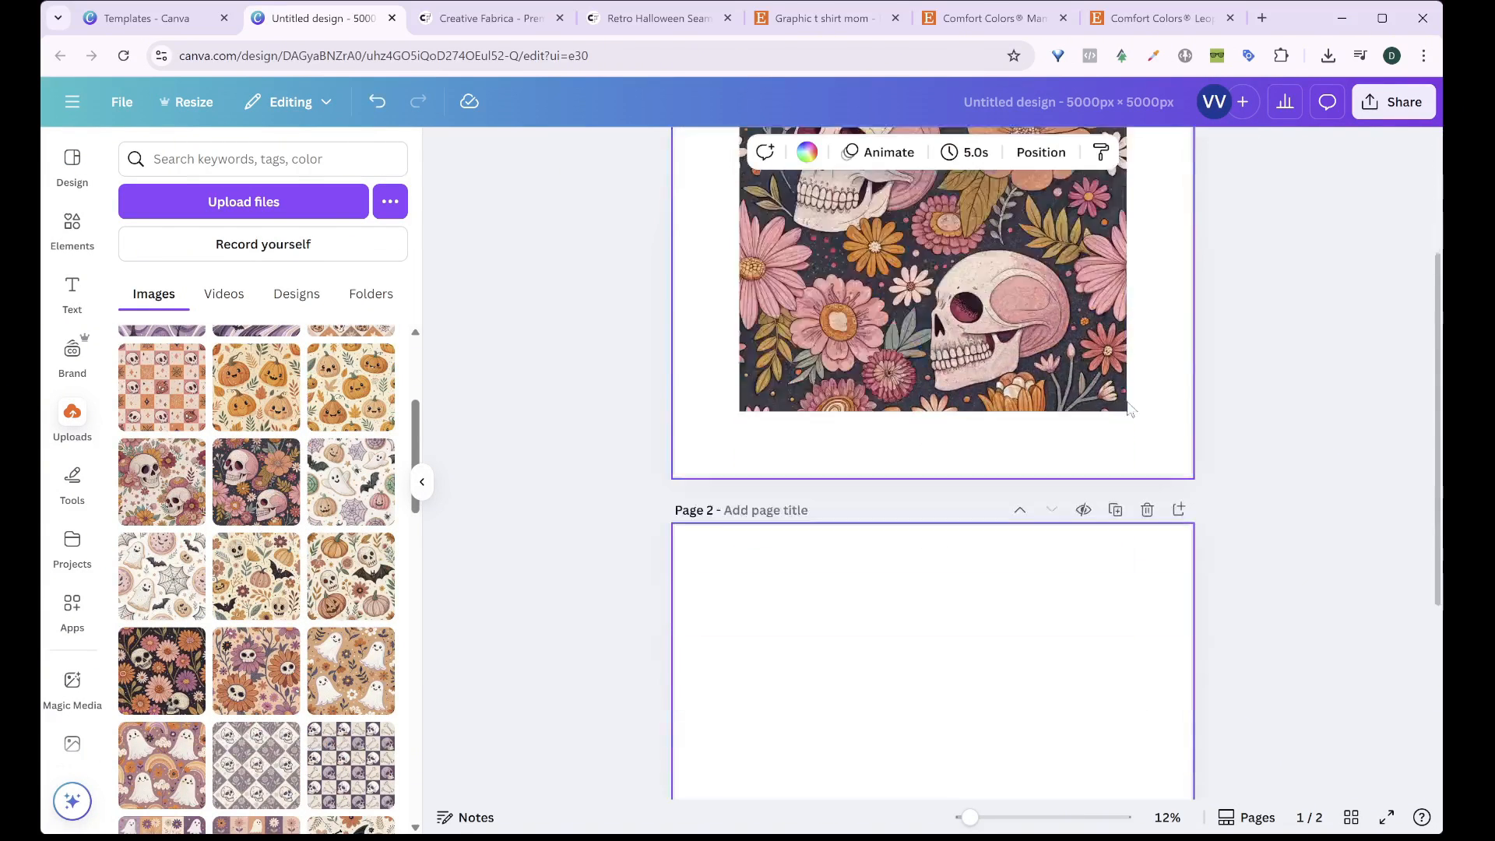
{"action": "scroll", "coordinate": [262, 511], "scroll_direction": "down", "scroll_amount": 3}
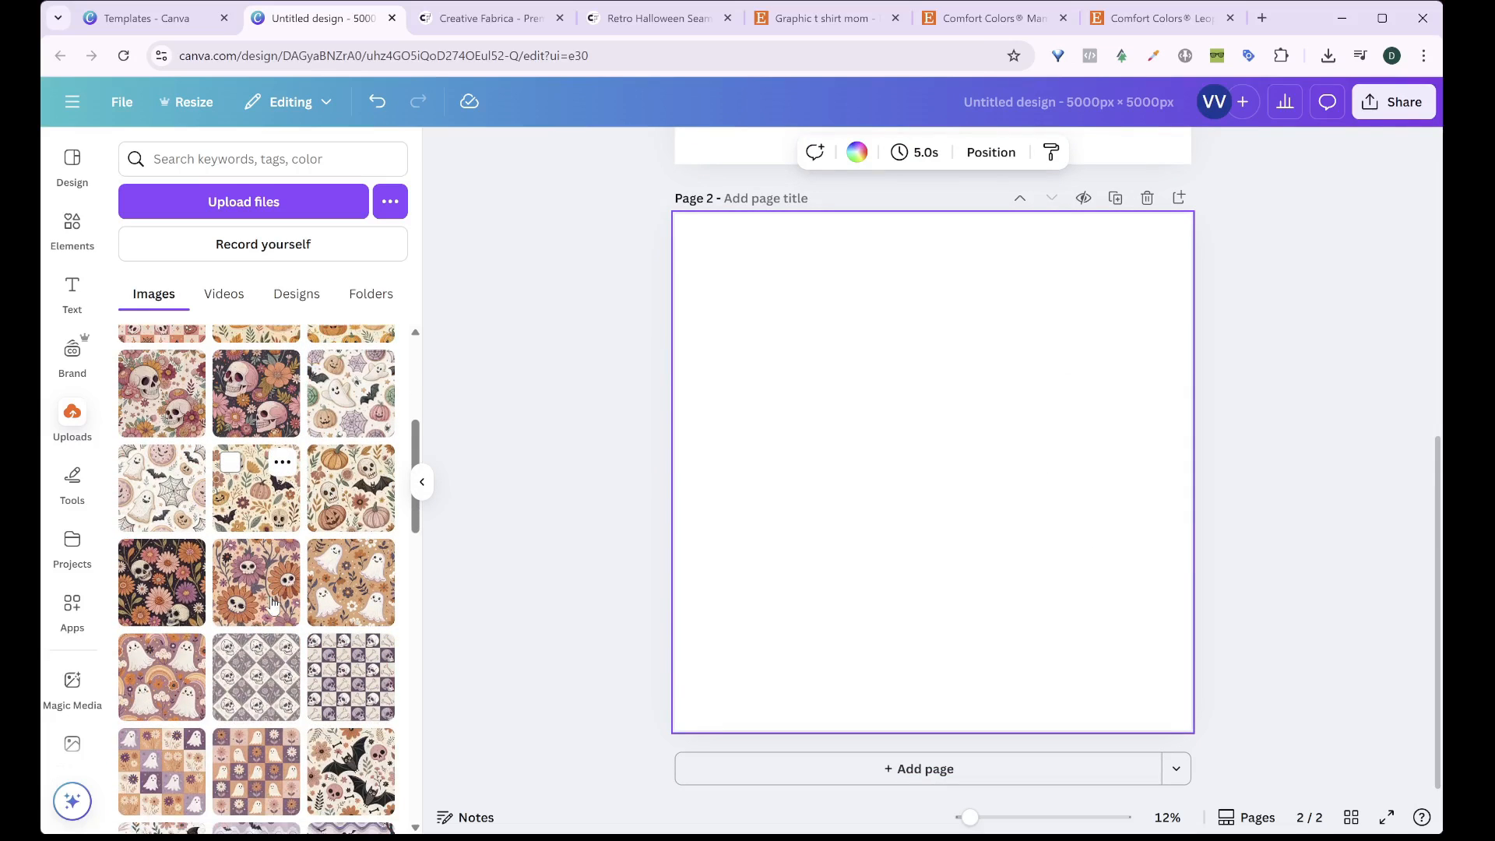
{"action": "left_click", "coordinate": [261, 513]}
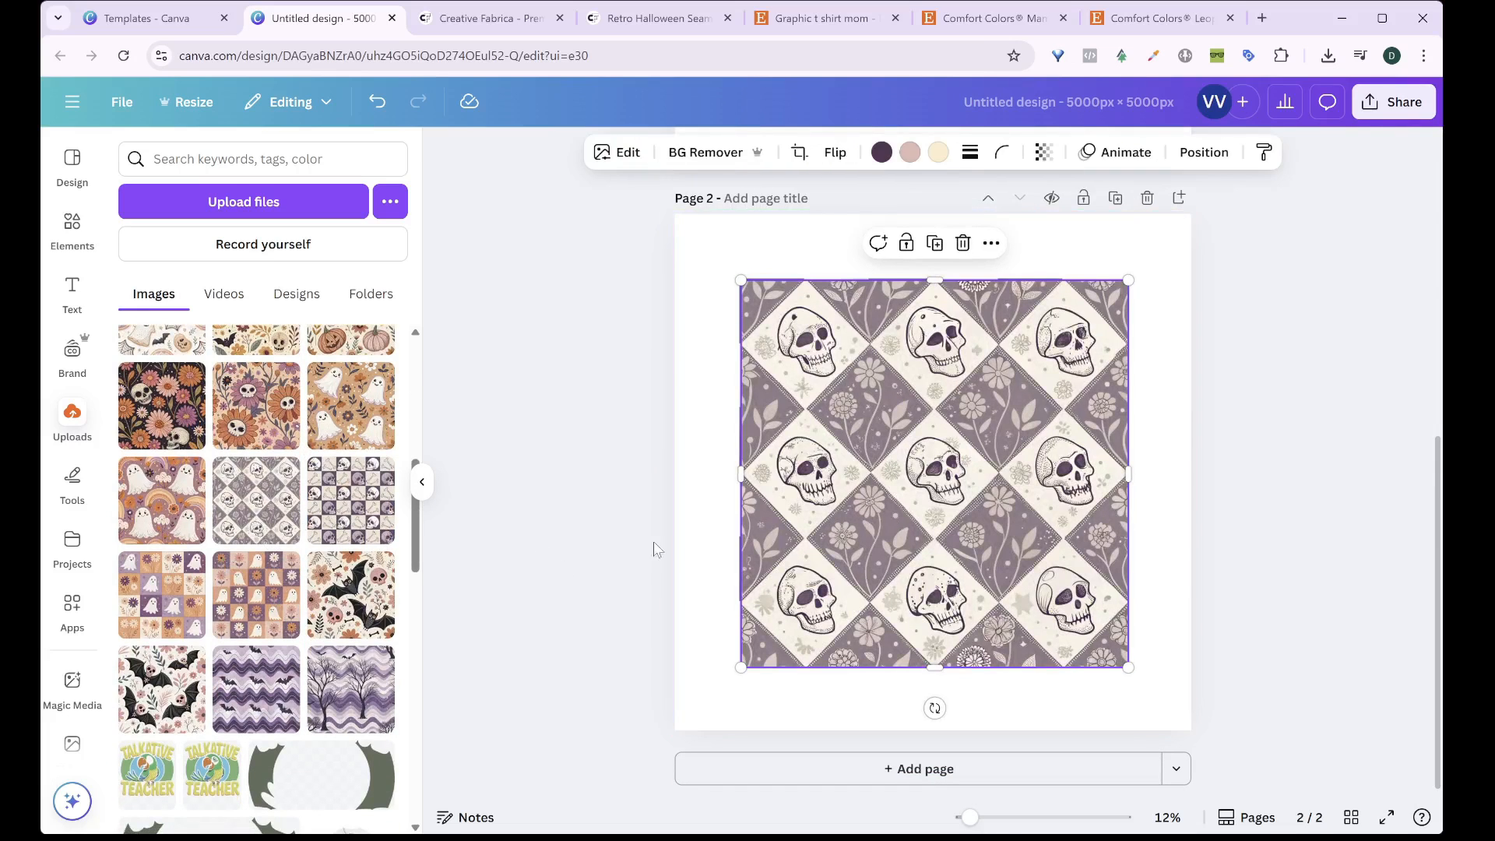
{"action": "left_click", "coordinate": [239, 615]}
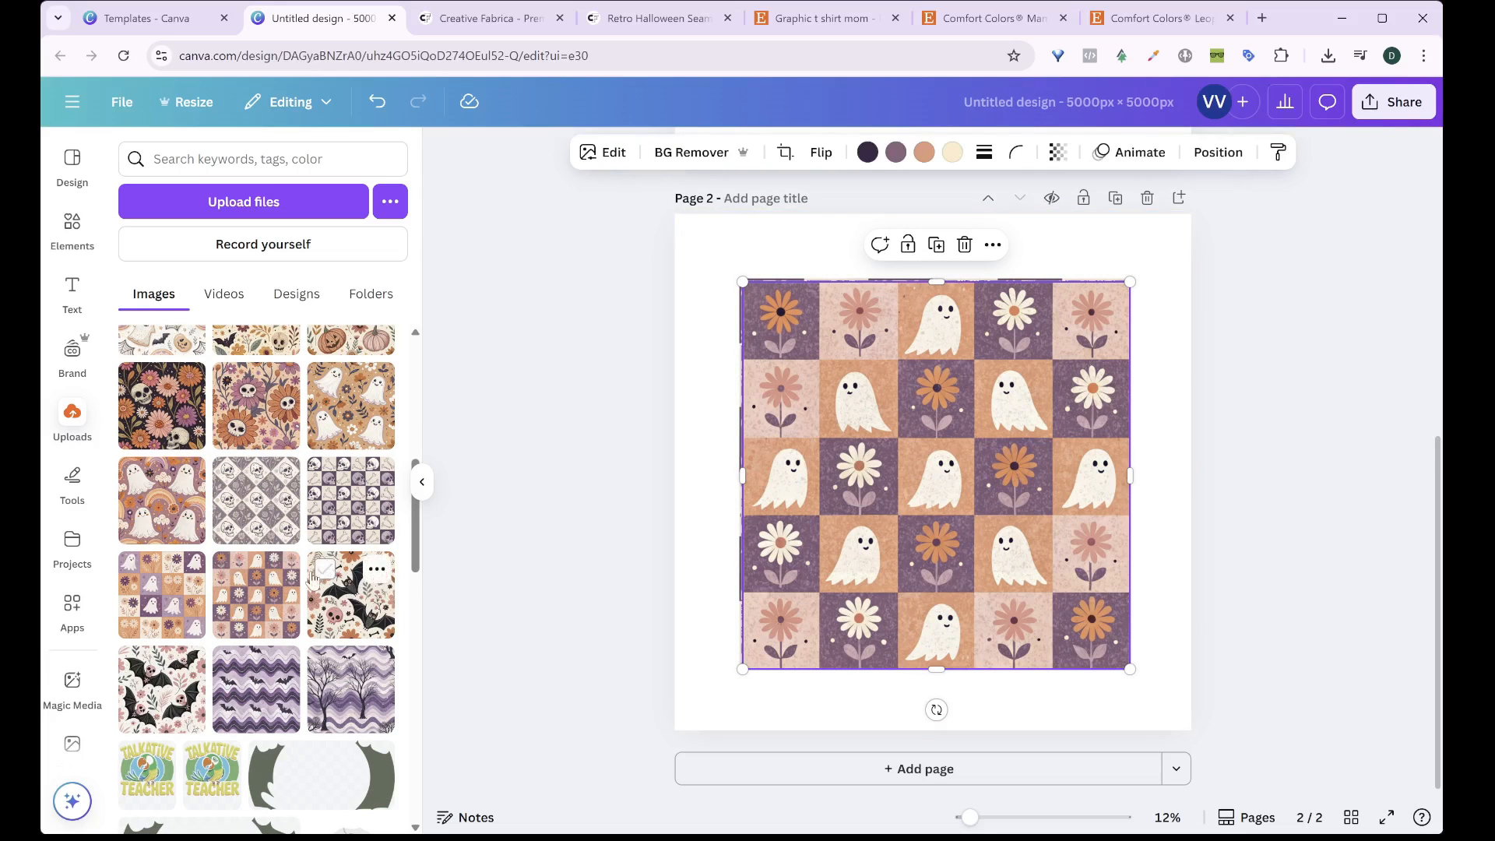
{"action": "left_click", "coordinate": [183, 613]}
{"action": "left_click_drag", "start_coordinate": [924, 534], "coordinate": [220, 531]}
{"action": "left_click_drag", "start_coordinate": [865, 541], "coordinate": [200, 537]}
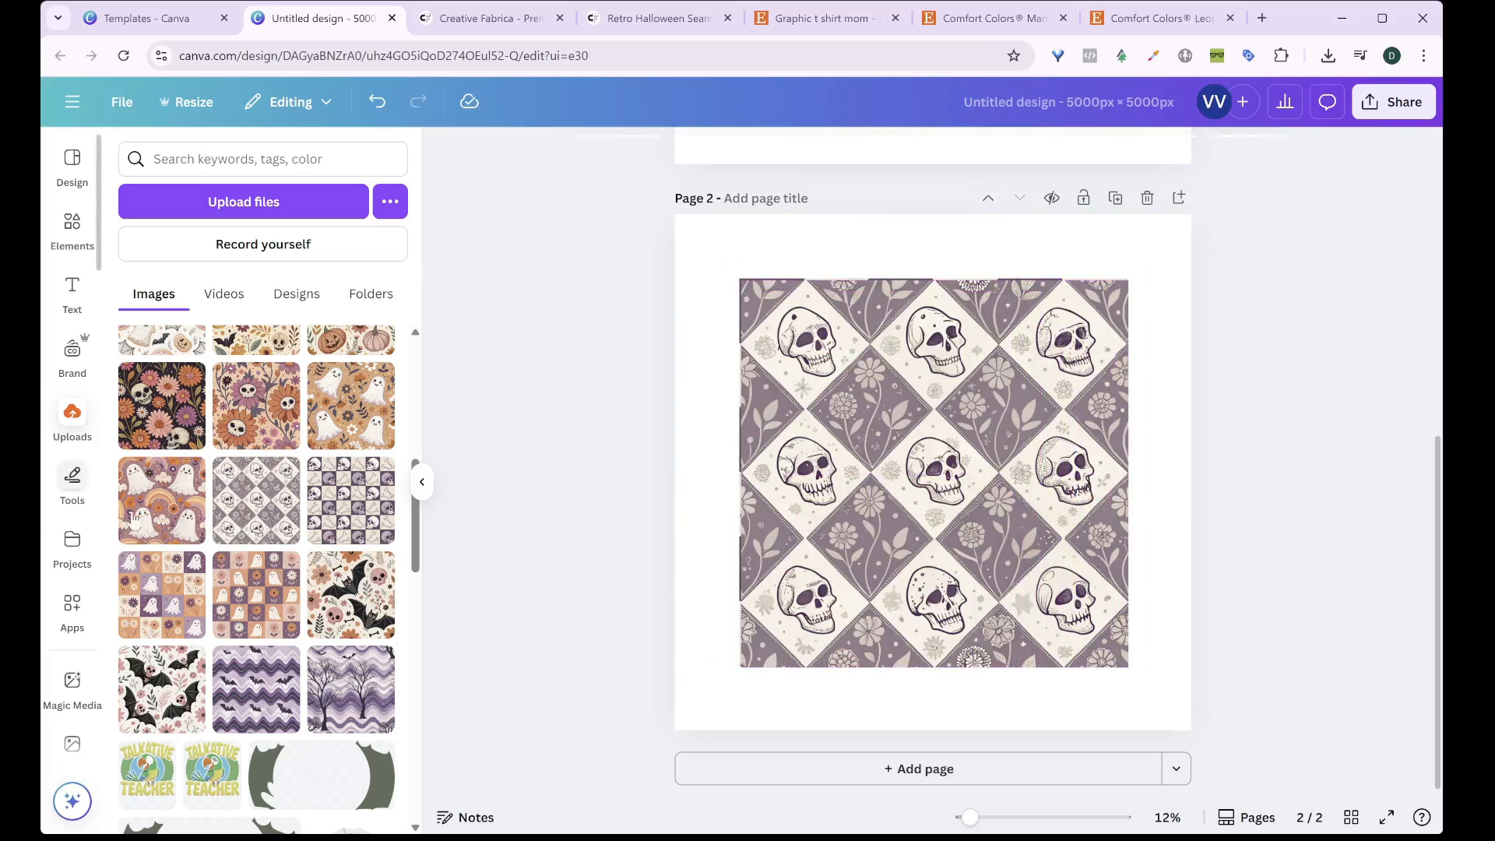
{"action": "mouse_move", "coordinate": [911, 508]}
{"action": "left_mouse_down"}
{"action": "mouse_move", "coordinate": [1250, 596]}
{"action": "mouse_move", "coordinate": [919, 517]}
{"action": "left_mouse_up"}
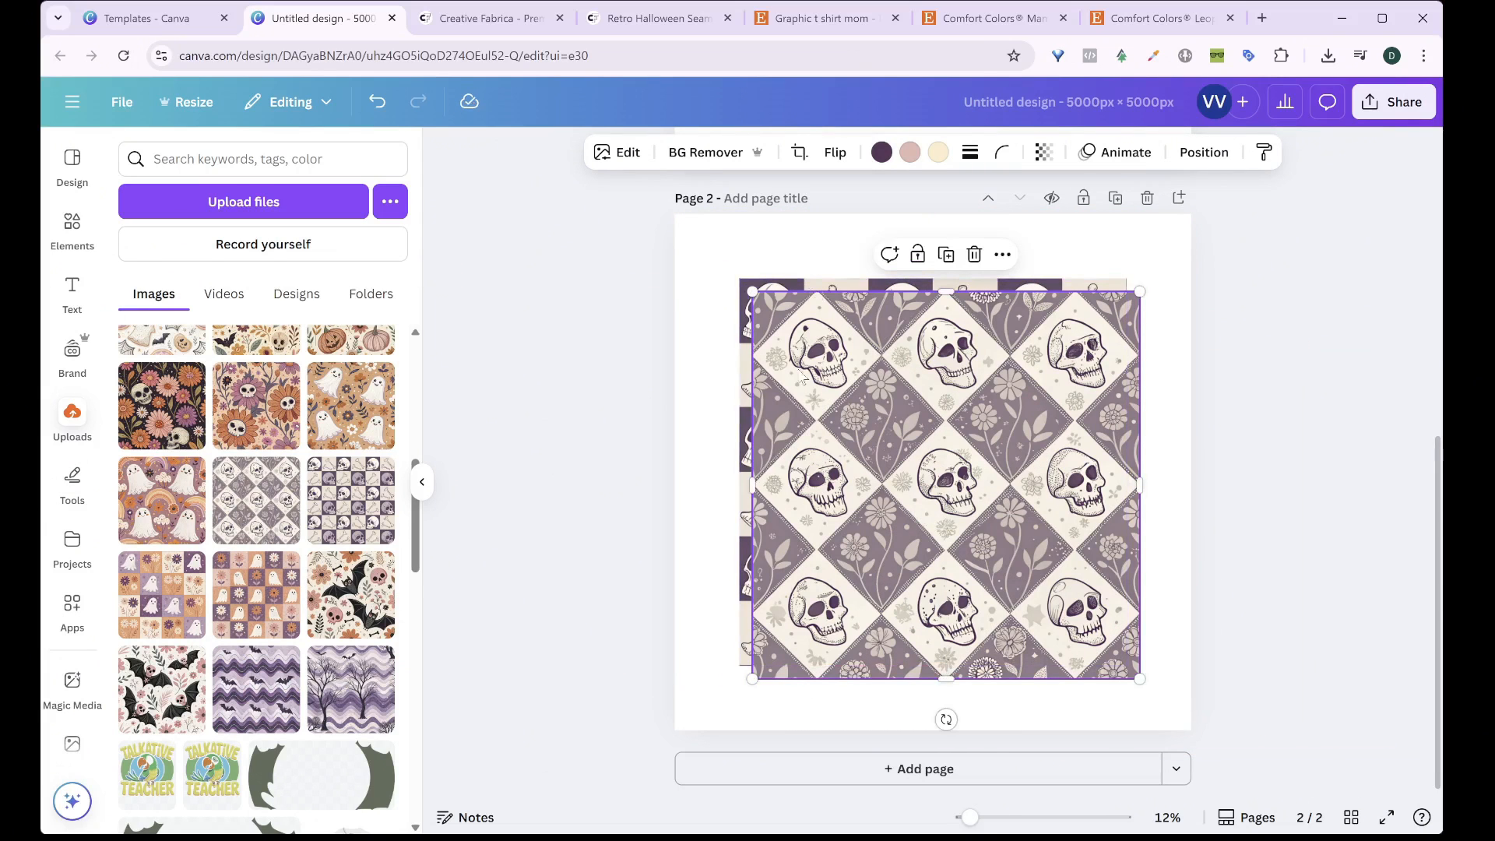
{"action": "left_click_drag", "start_coordinate": [846, 438], "coordinate": [957, 471]}
{"action": "left_click", "coordinate": [799, 421]}
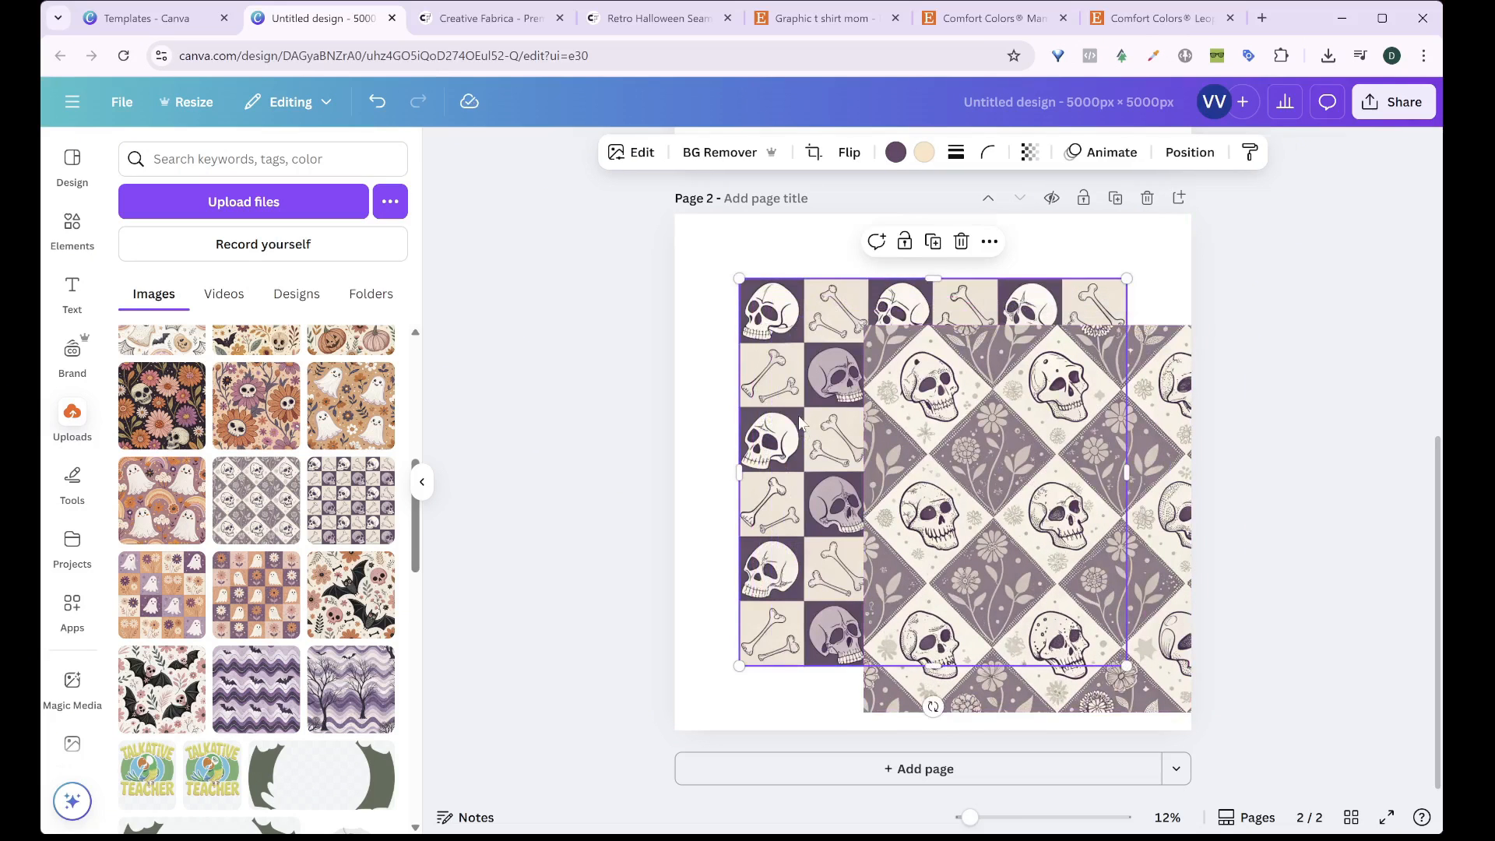
{"action": "left_click", "coordinate": [1147, 198]}
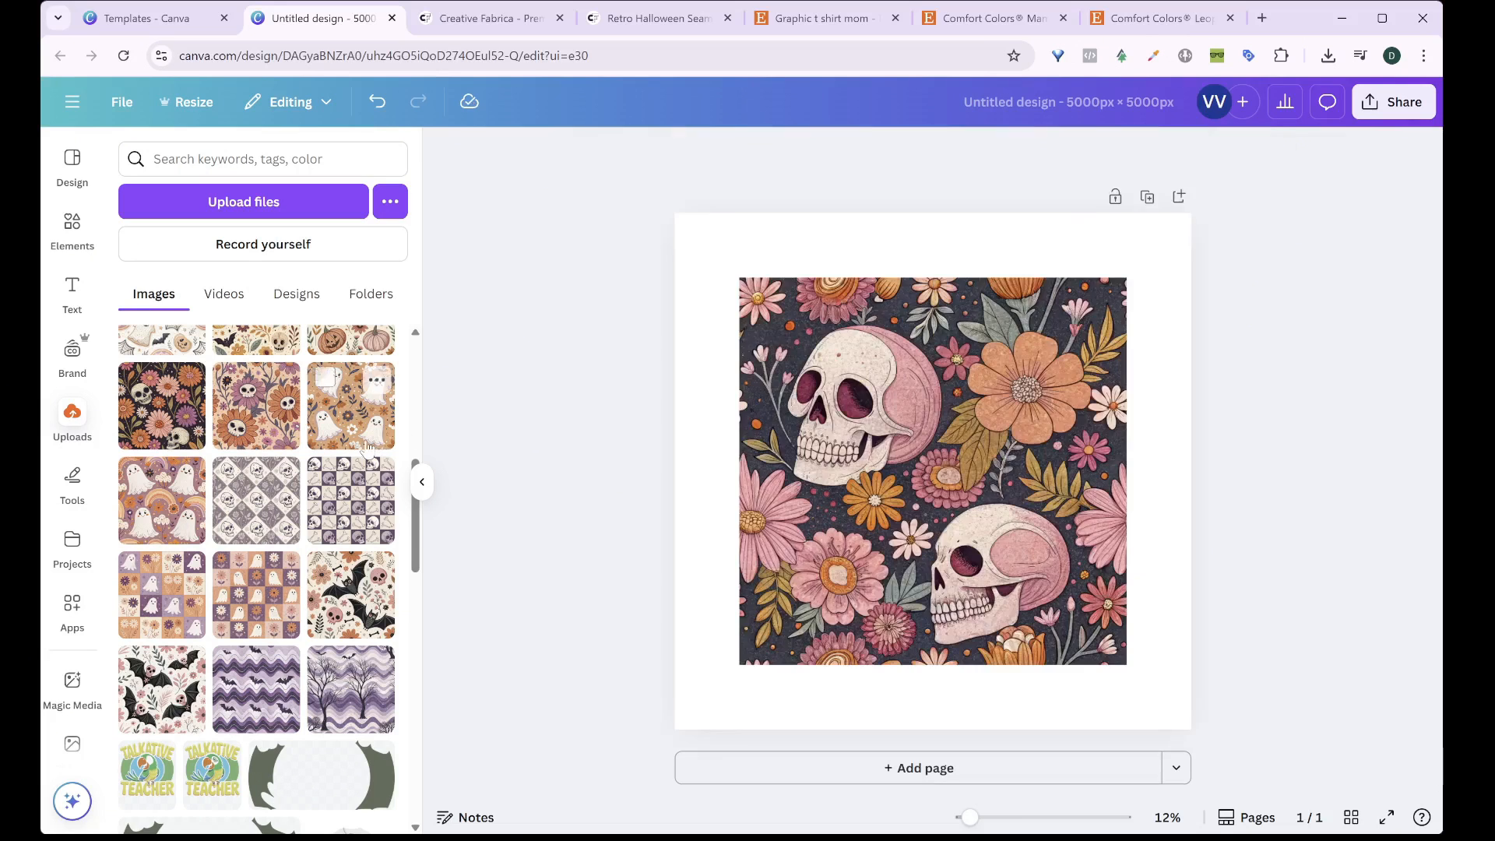
Add a second page and place the uploaded tan pattern with ghosts and flowers on it
{"action": "left_click", "coordinate": [1178, 198]}
{"action": "left_click", "coordinate": [361, 444]}
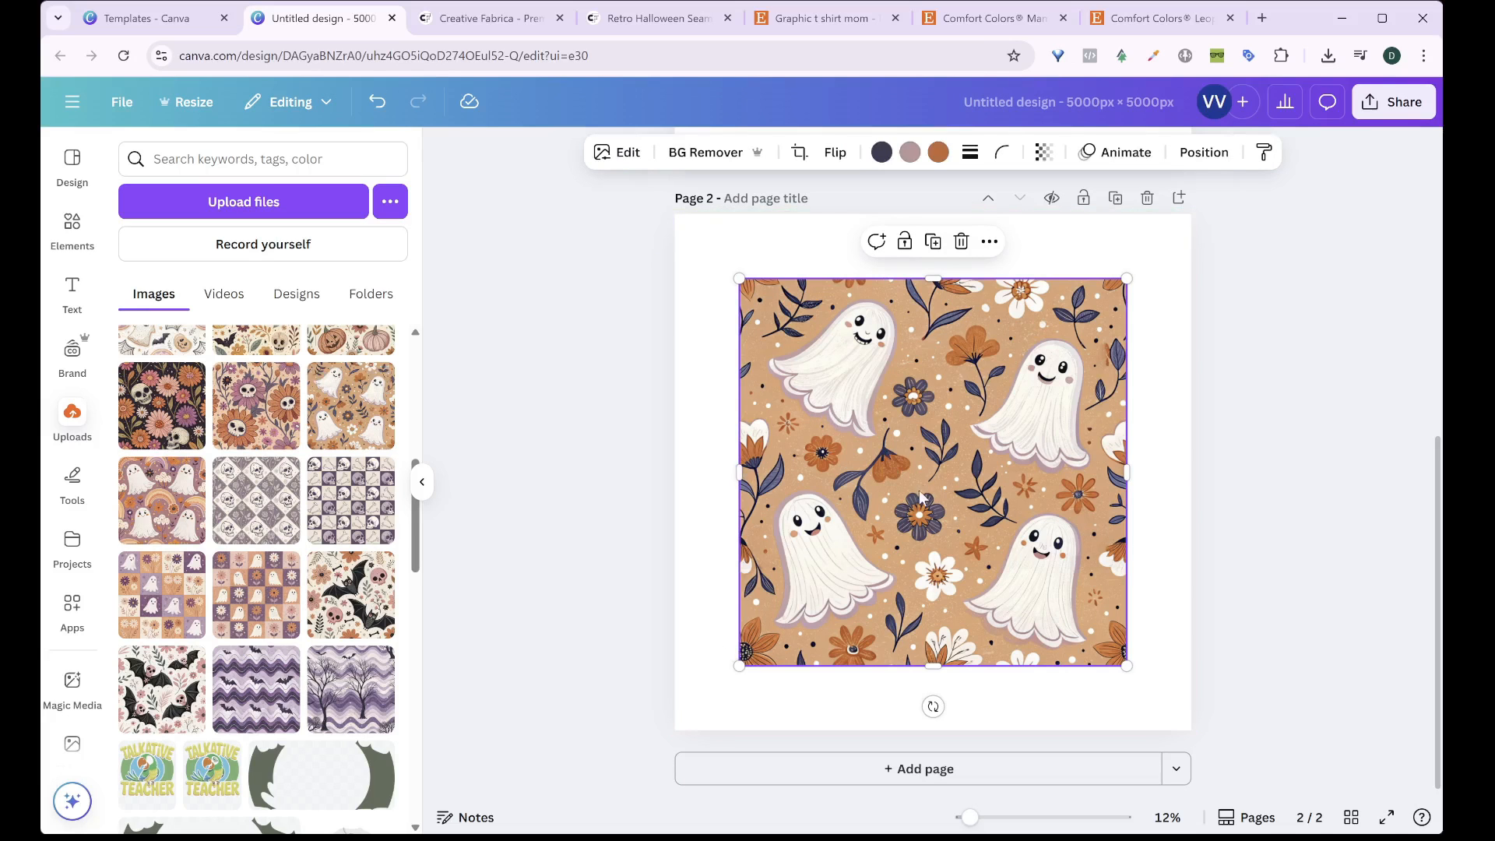
{"action": "scroll", "coordinate": [942, 497], "scroll_direction": "up", "scroll_amount": 4}
{"action": "scroll", "coordinate": [939, 506], "scroll_direction": "down", "scroll_amount": 2}
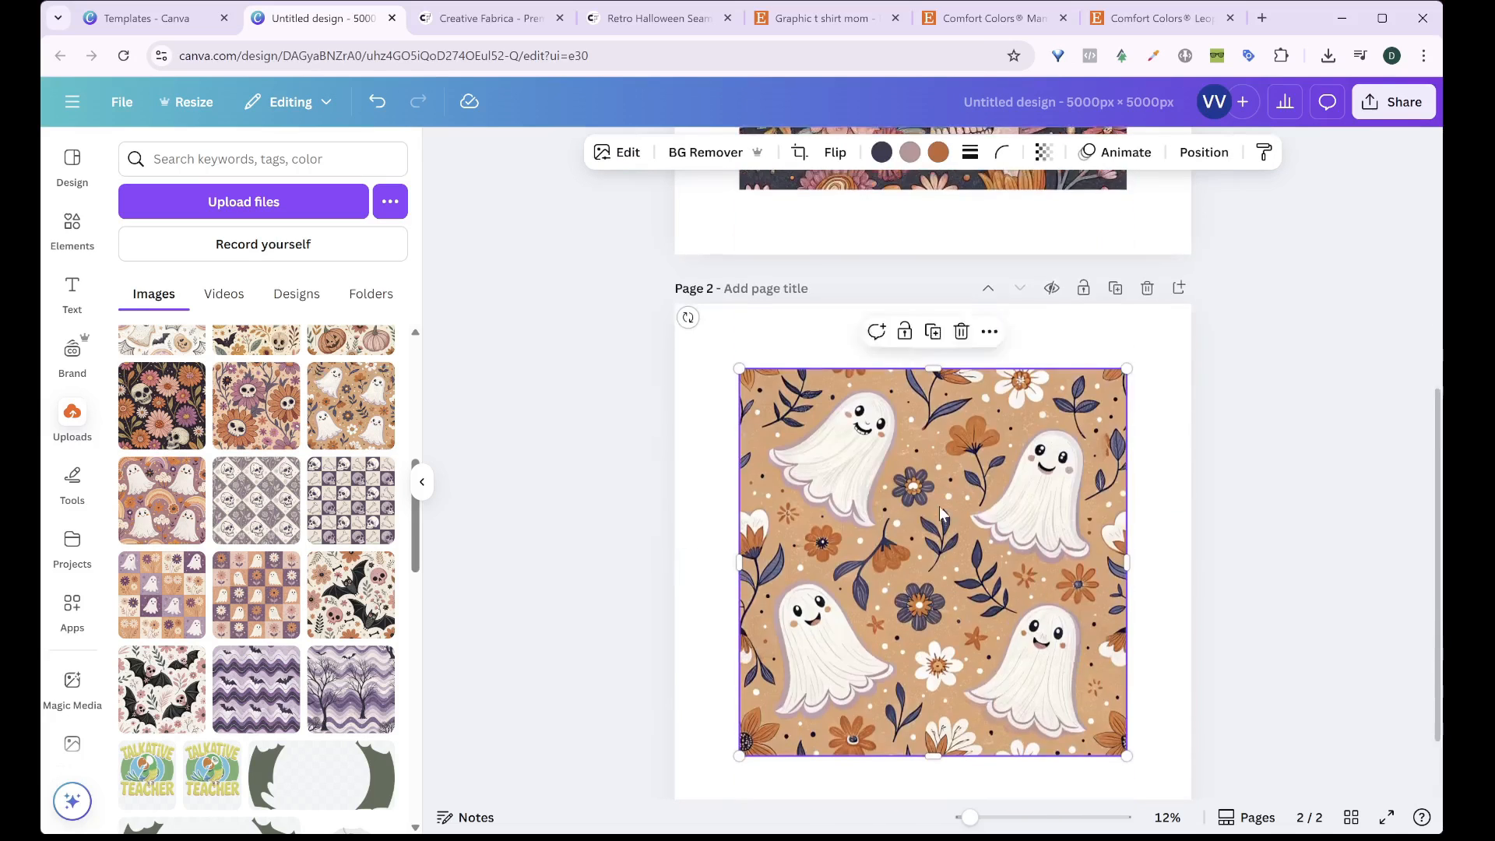
Shift the floral skull pattern slightly upward on its page, and insert a blank page at the front of the design
{"action": "scroll", "coordinate": [938, 506], "scroll_direction": "up", "scroll_amount": 4}
{"action": "scroll", "coordinate": [997, 333], "scroll_direction": "up", "scroll_amount": 2}
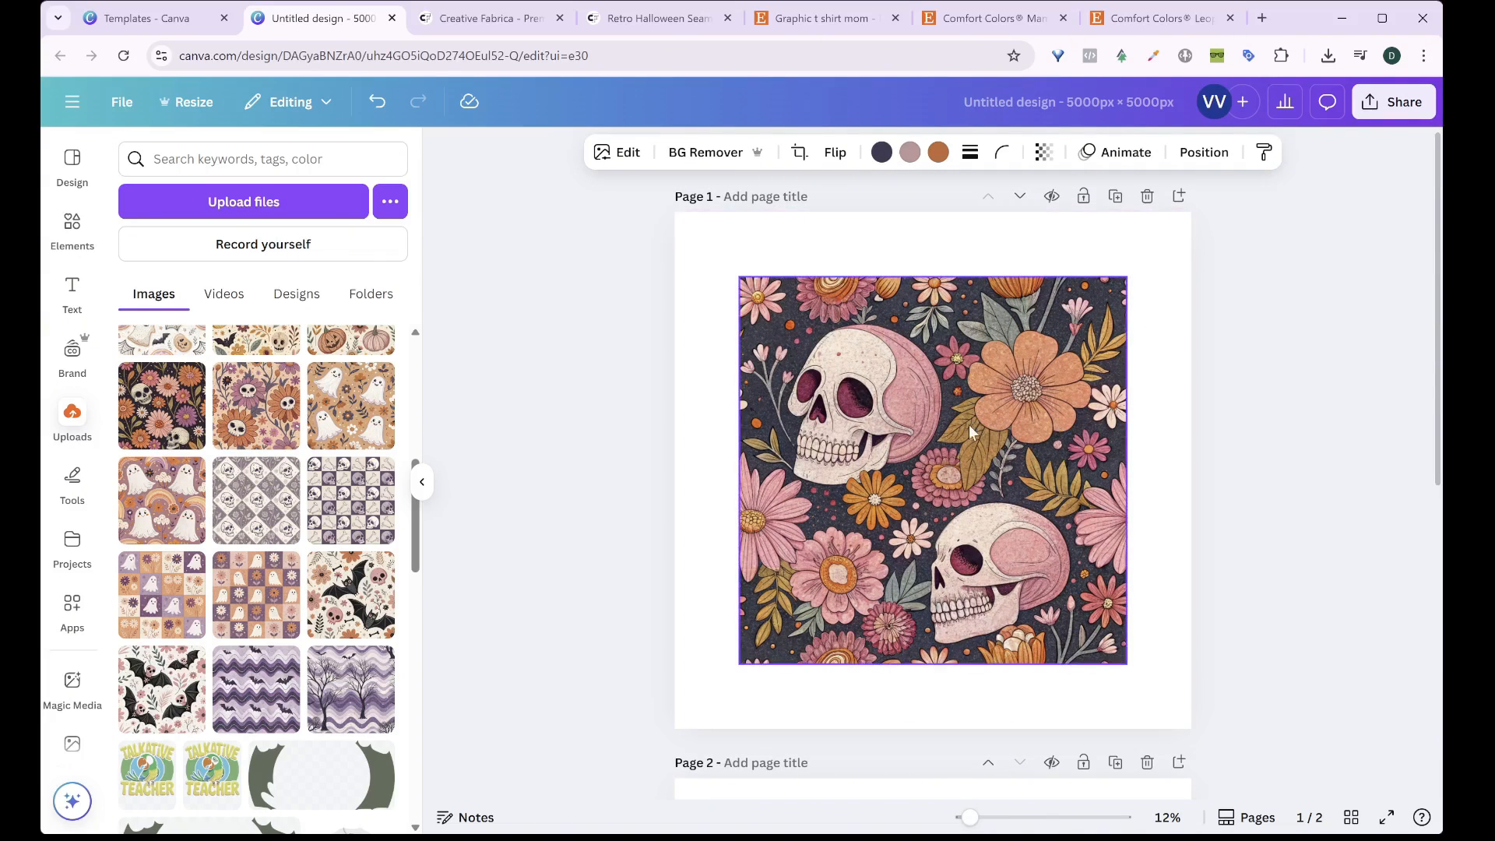
{"action": "left_click_drag", "start_coordinate": [969, 423], "coordinate": [968, 384]}
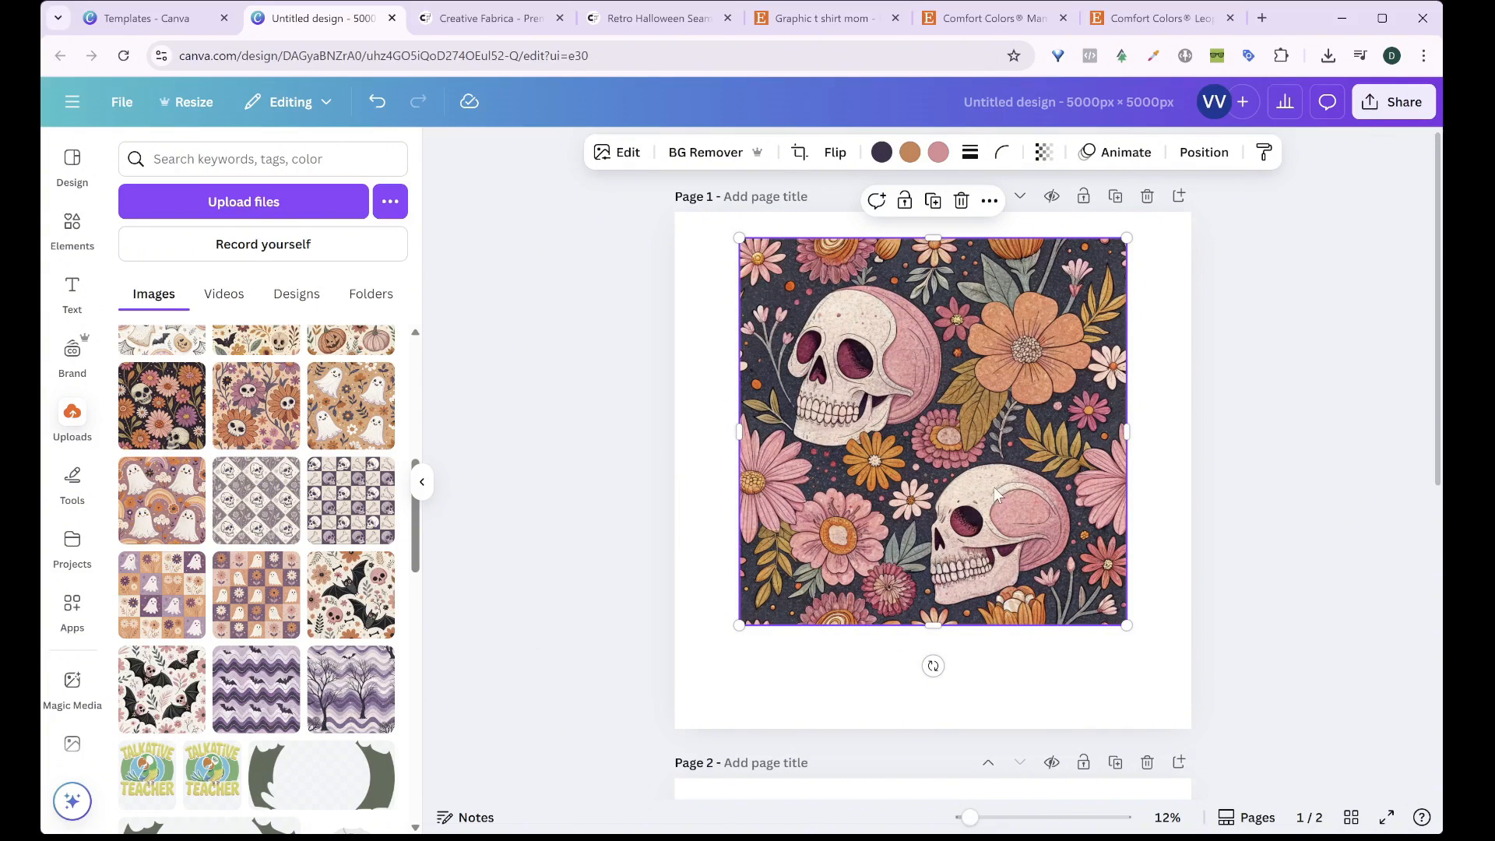
{"action": "left_click", "coordinate": [1178, 196]}
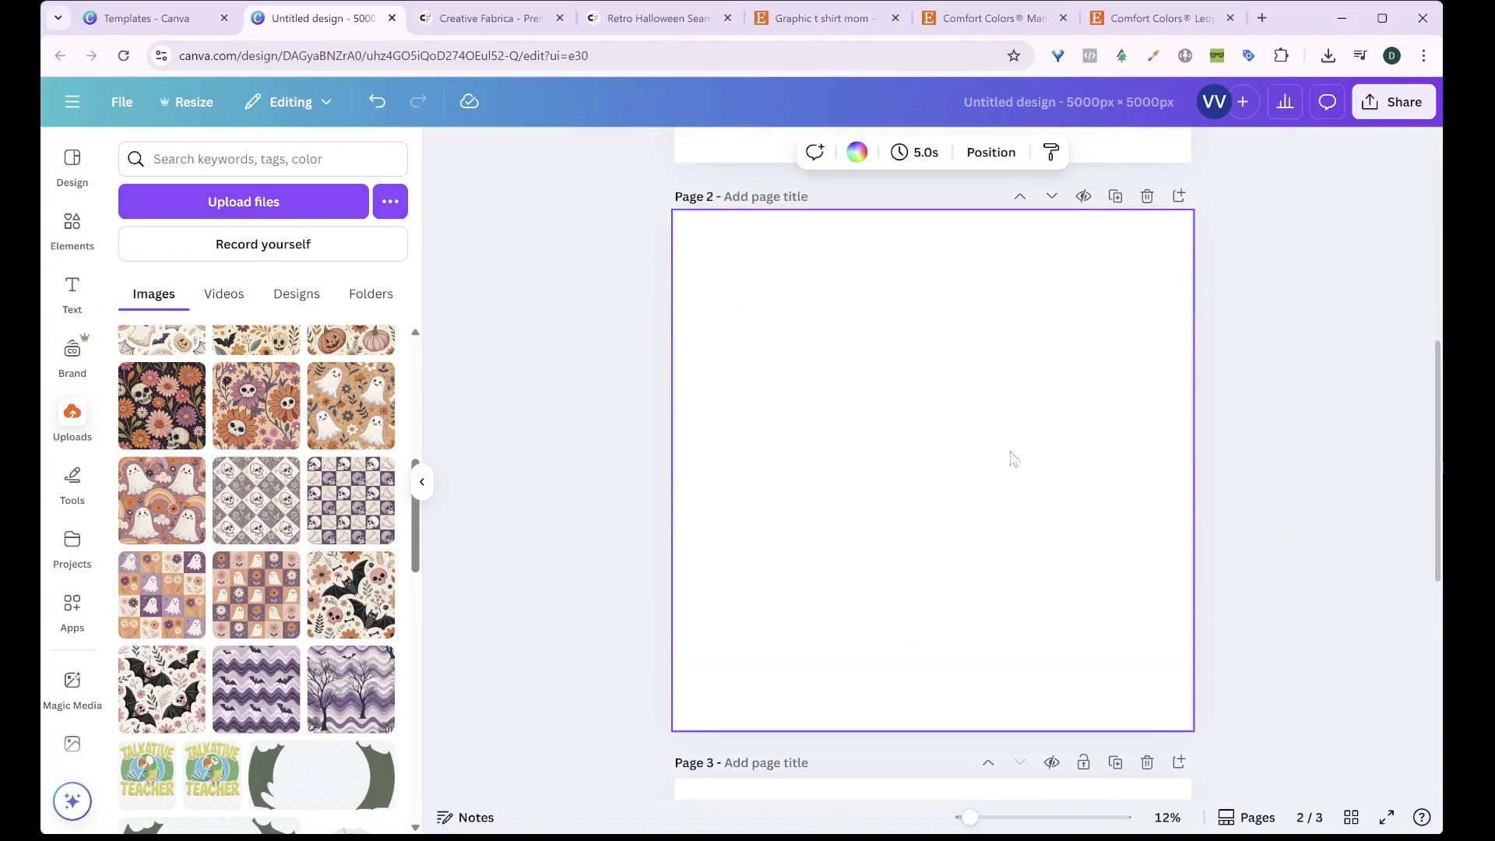
{"action": "left_click", "coordinate": [1019, 196]}
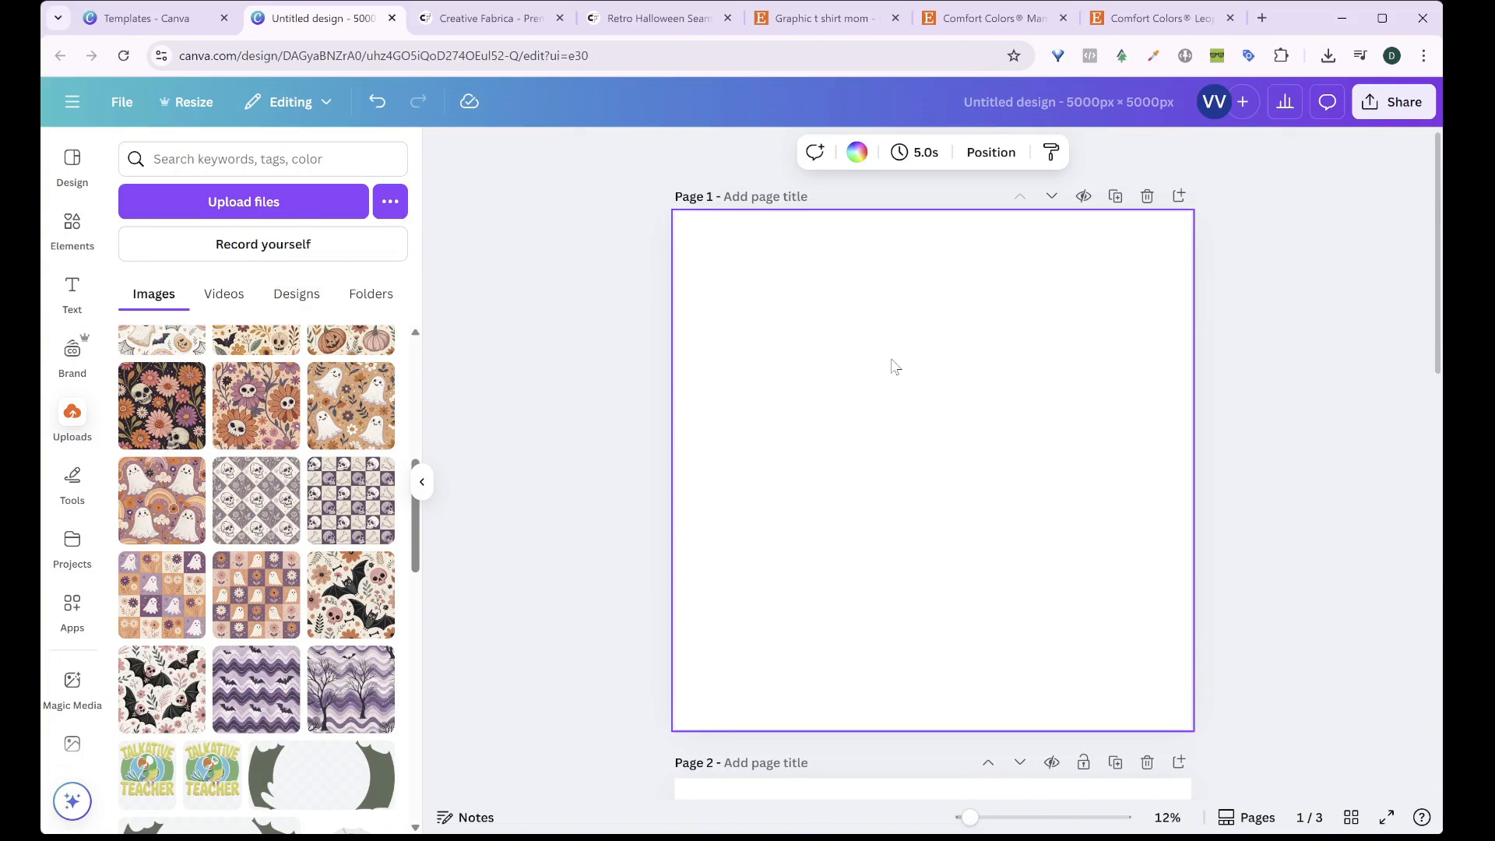
Add a text box to the blank first page with font size 80 and the Built Titling Bold font
{"action": "key", "text": "t"}
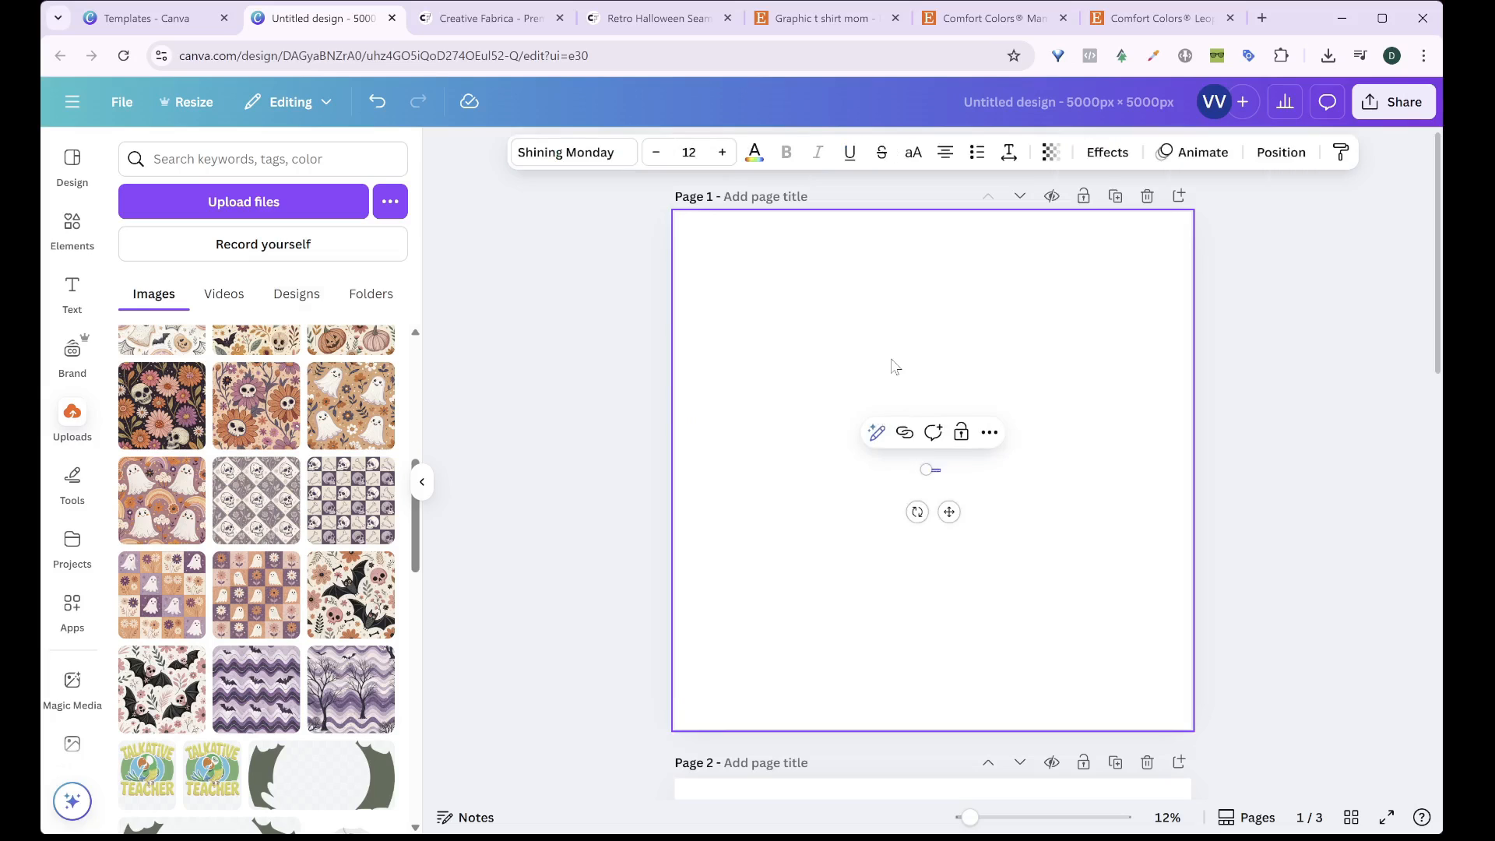
{"action": "left_click", "coordinate": [685, 154]}
{"action": "key", "text": "Return"}
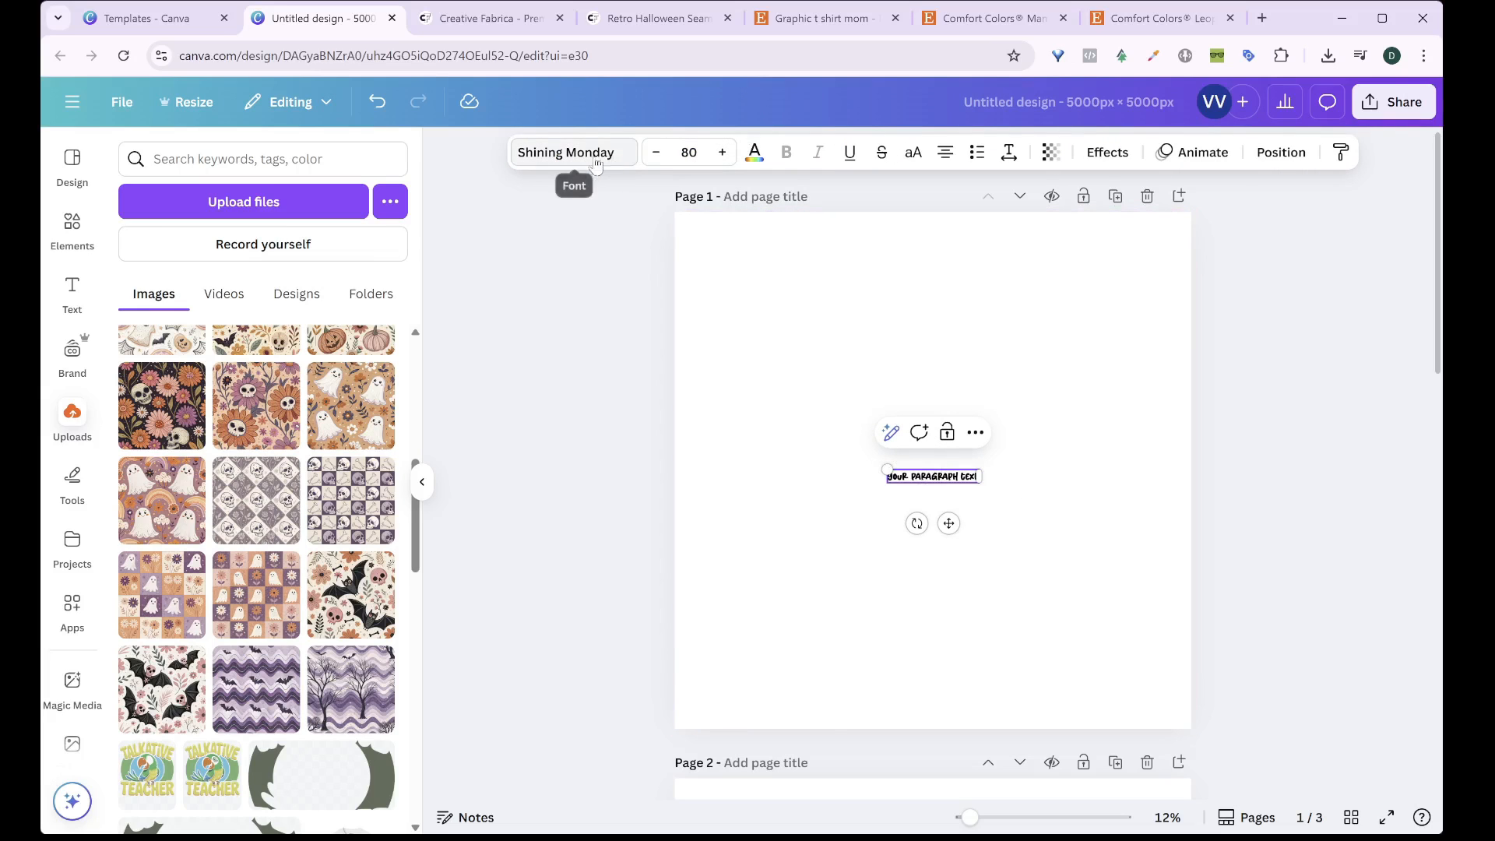
{"action": "left_click", "coordinate": [567, 152]}
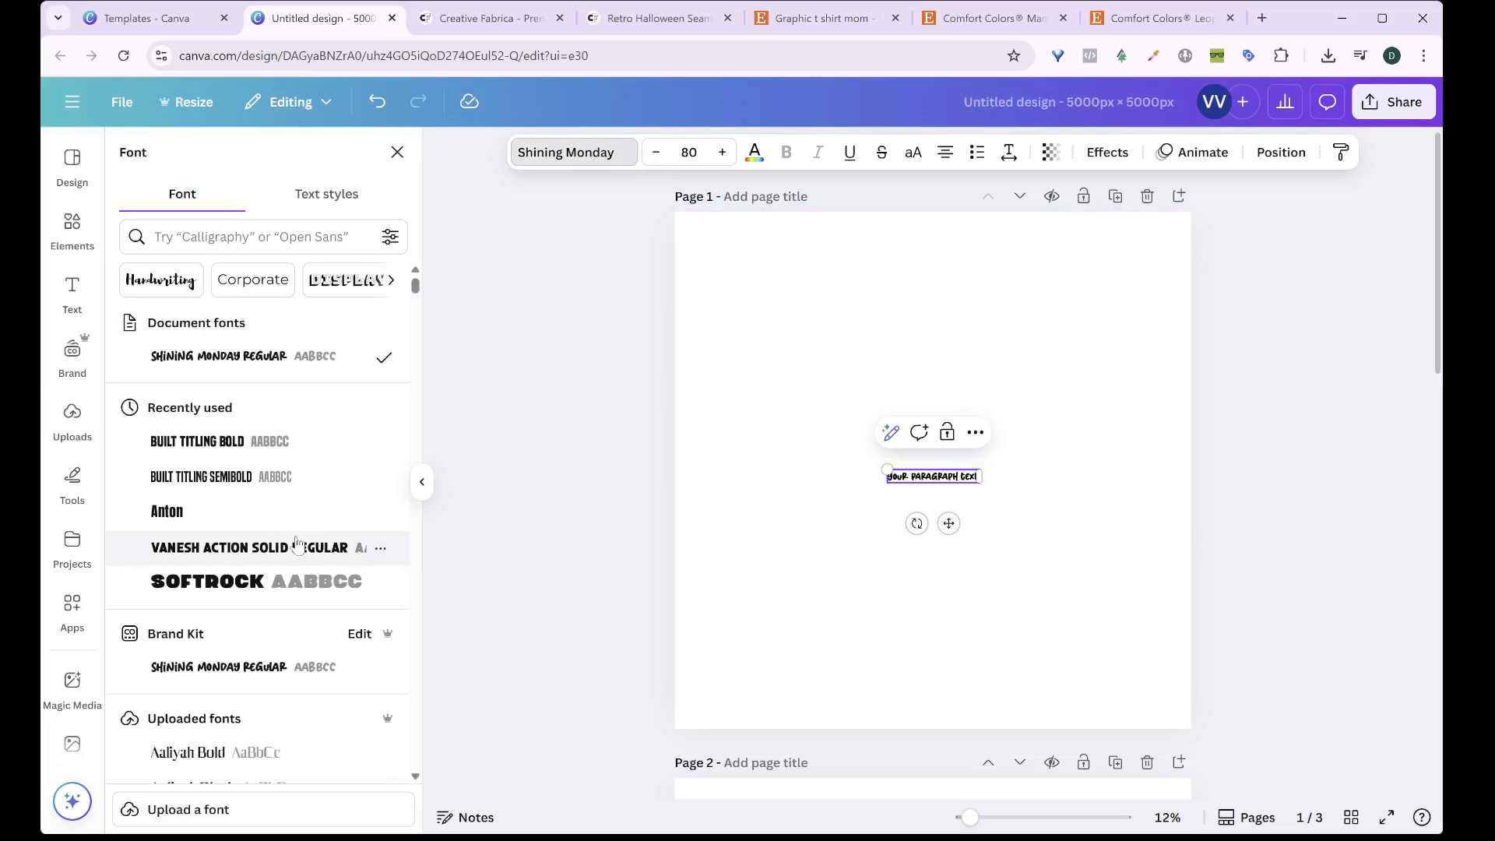
{"action": "left_click", "coordinate": [204, 443]}
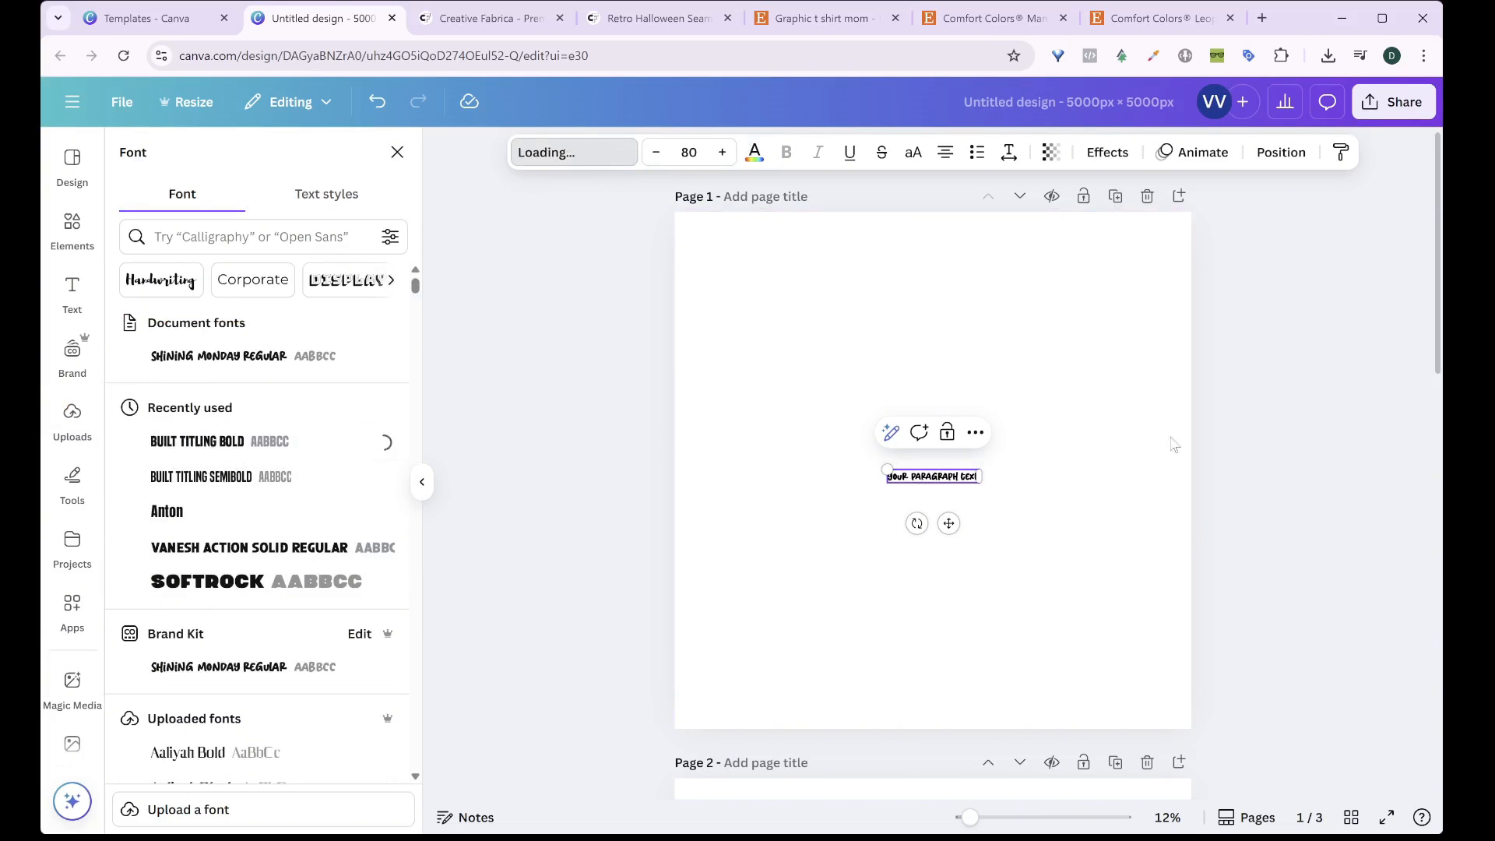
Set the placeholder text's size to 180, enlarge it to about 279 and centre it in the upper part of the page
{"action": "left_click", "coordinate": [684, 153]}
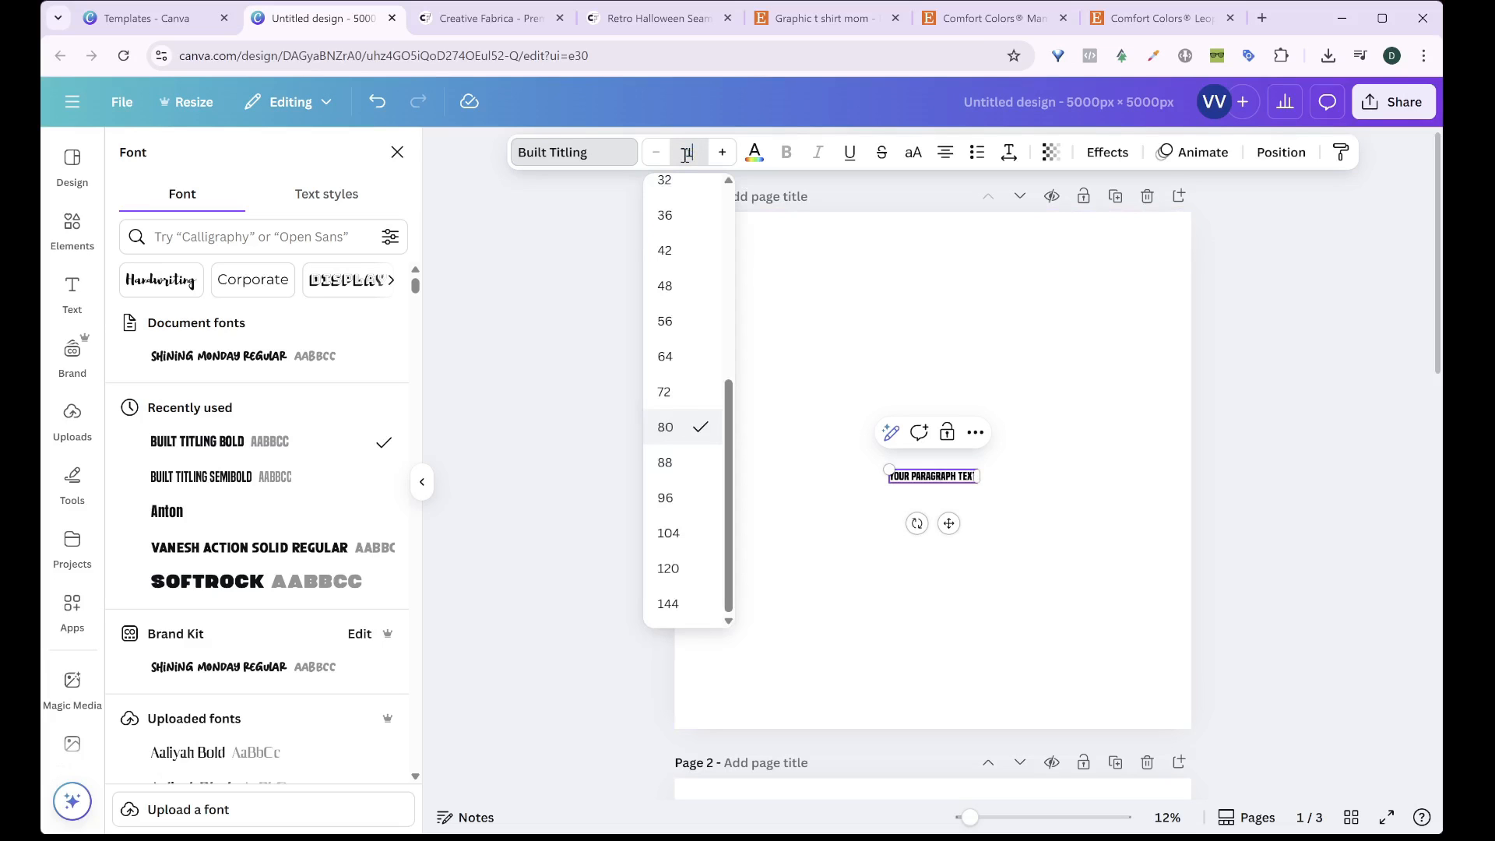
{"action": "type", "text": "180"}
{"action": "key", "text": "Return"}
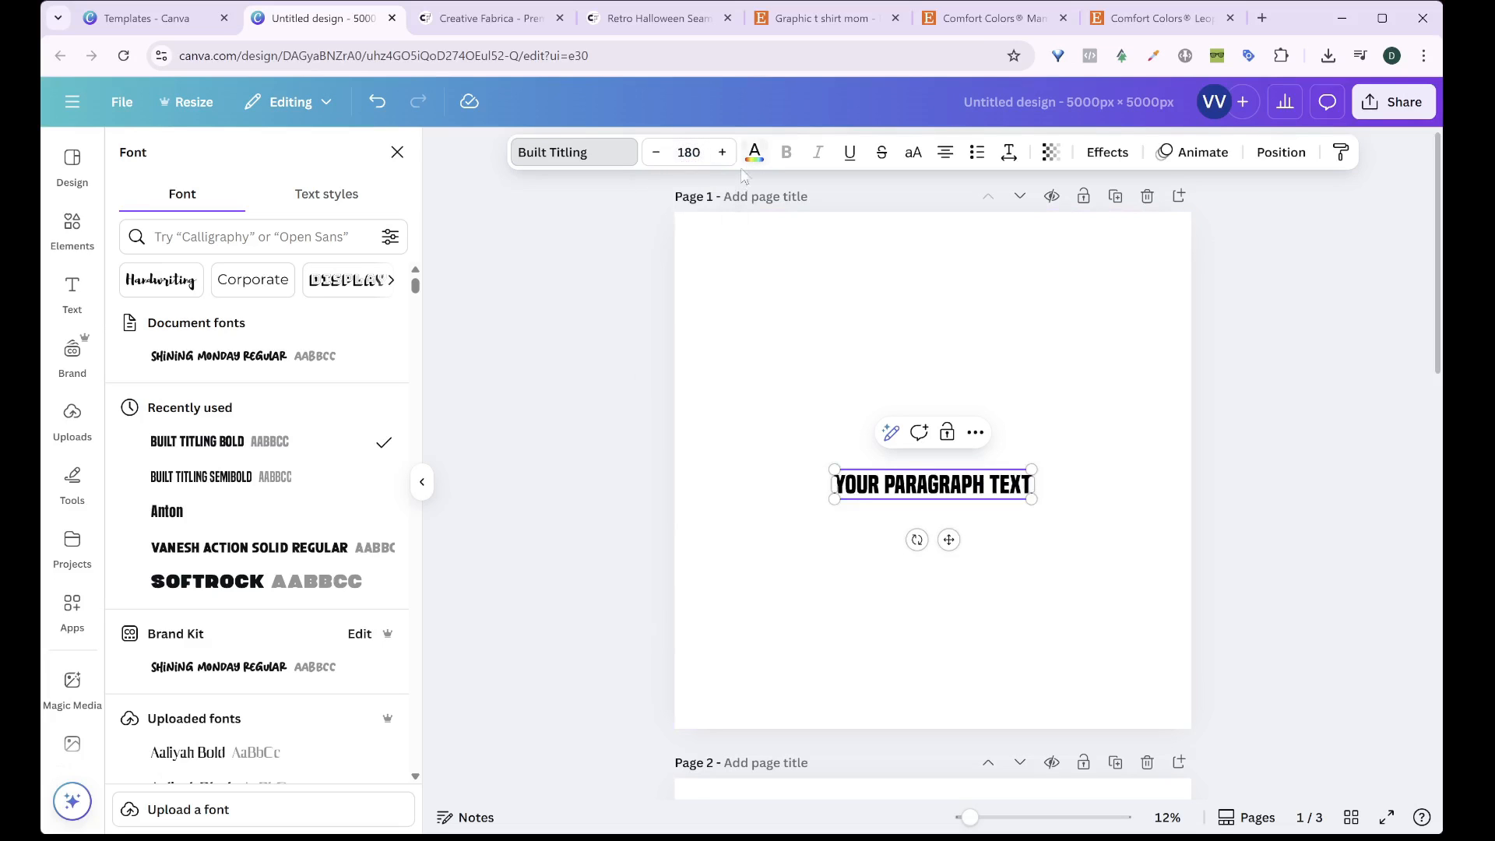
{"action": "left_click_drag", "start_coordinate": [1030, 470], "coordinate": [1124, 335]}
{"action": "left_click", "coordinate": [1078, 374]}
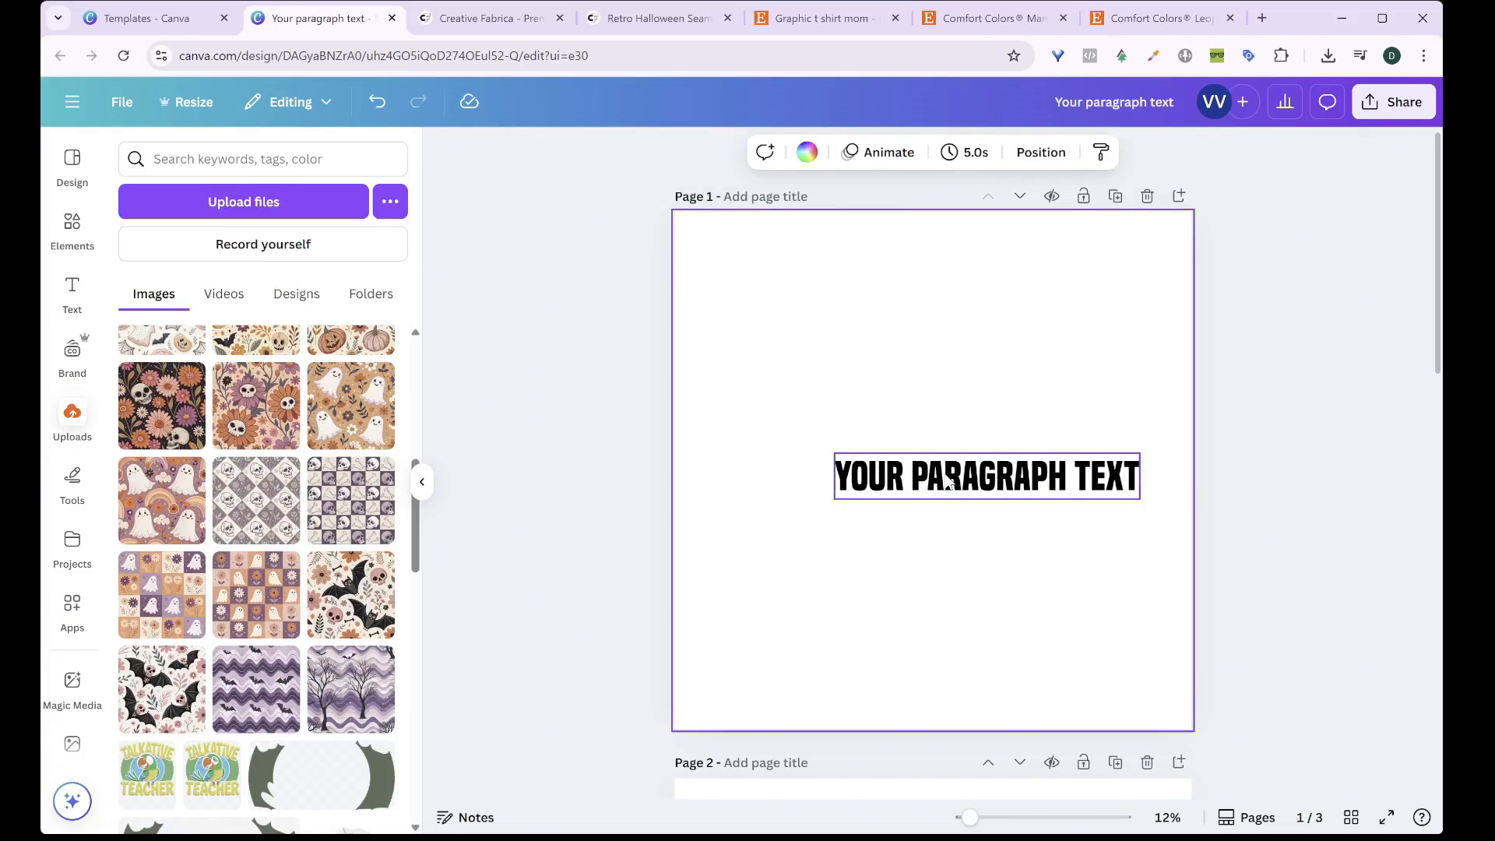
{"action": "left_click_drag", "start_coordinate": [945, 474], "coordinate": [891, 320]}
{"action": "left_click", "coordinate": [964, 498]}
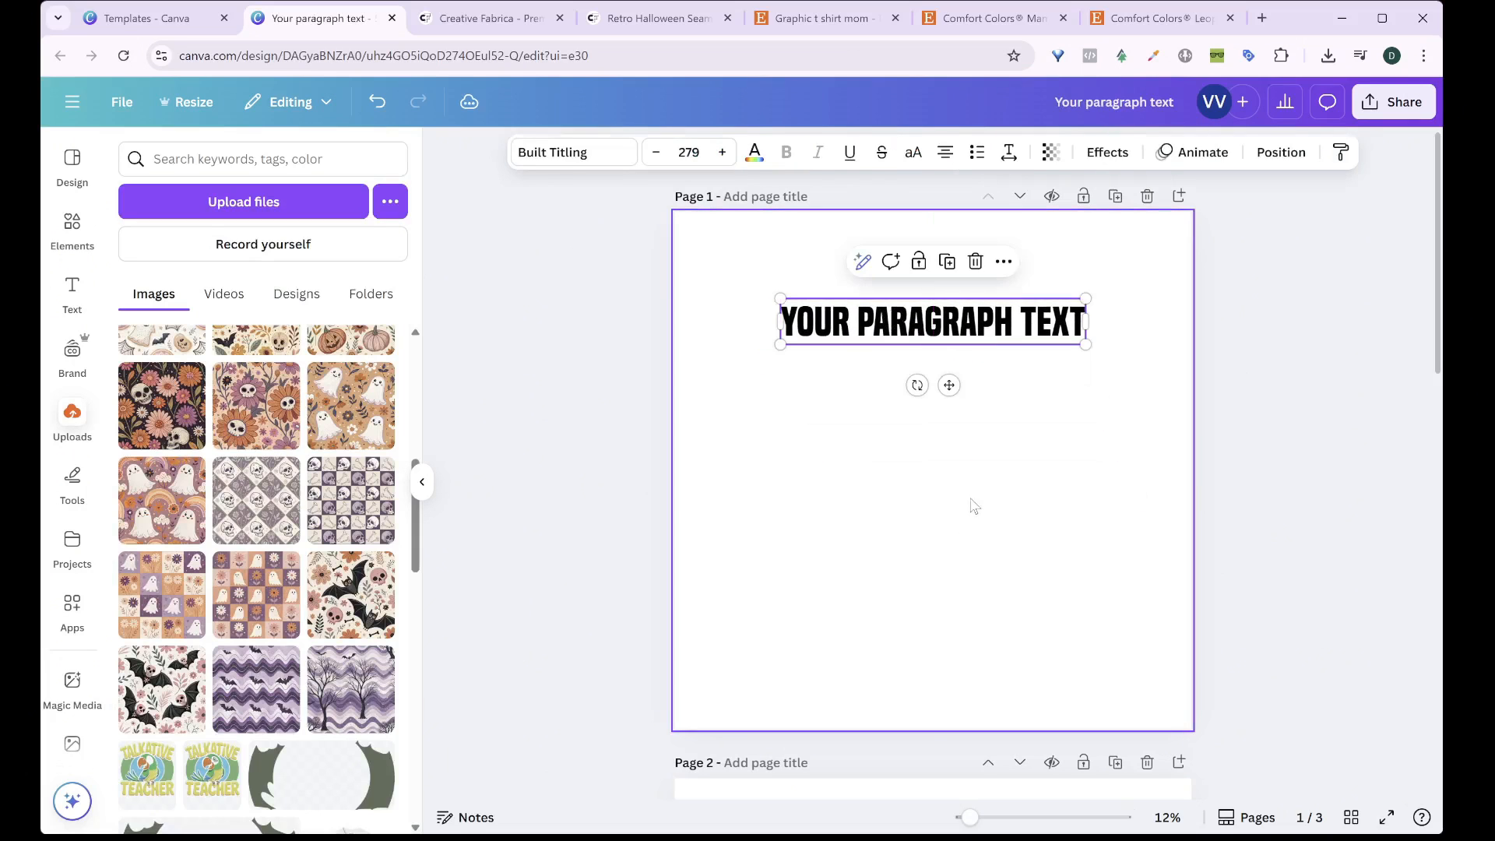
{"action": "double_click", "coordinate": [960, 335]}
{"action": "left_click", "coordinate": [954, 571]}
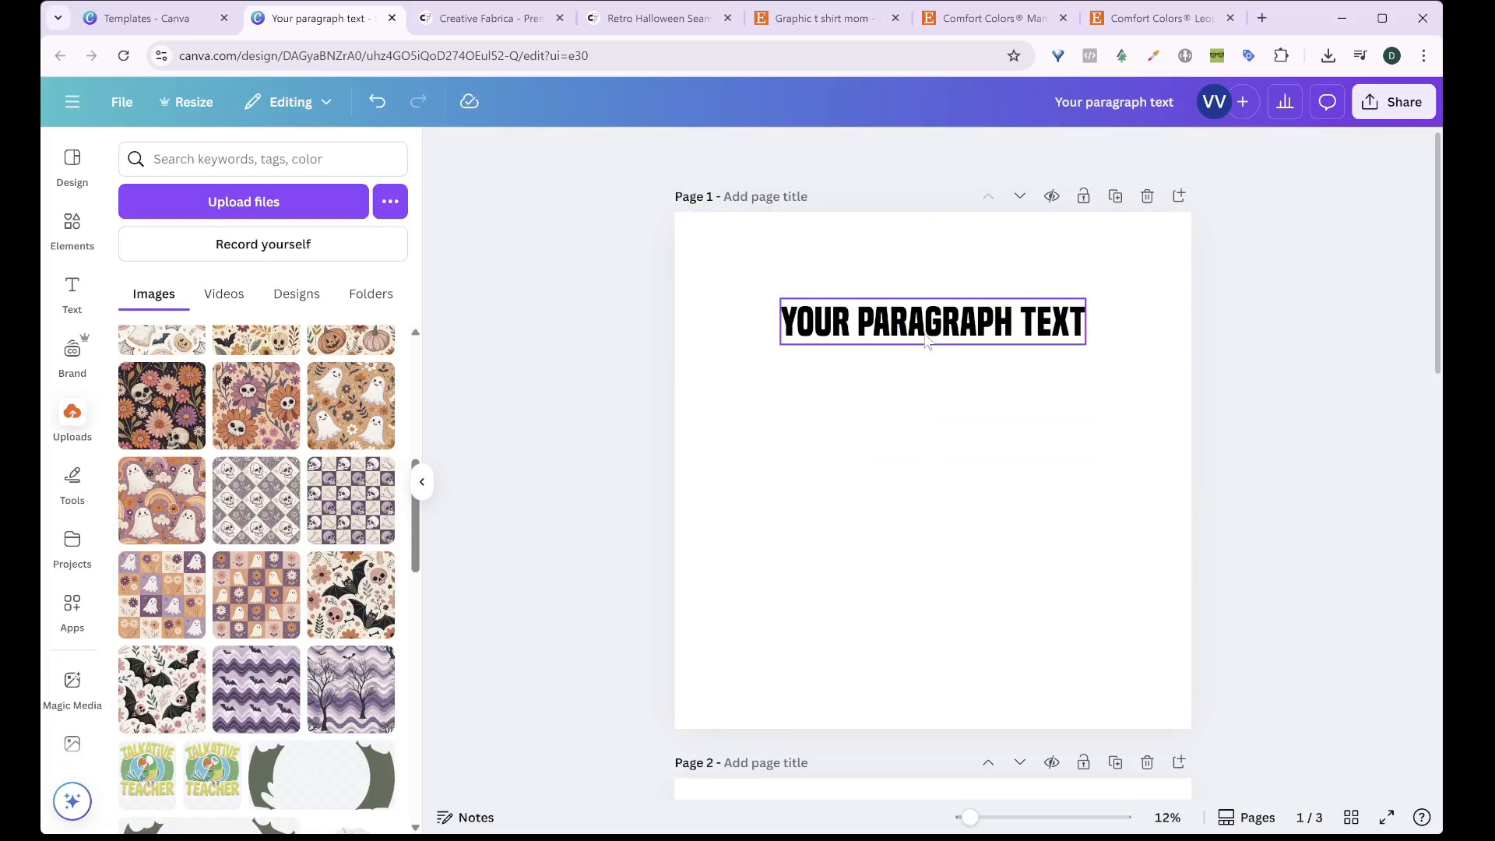
Duplicate the text box lower on the page, and change the upper text to SPOOKY and the lower text to MAMA
{"action": "left_click_drag", "start_coordinate": [925, 335], "coordinate": [936, 541]}
{"action": "double_click", "coordinate": [907, 308]}
{"action": "type", "text": "SPOOKY"}
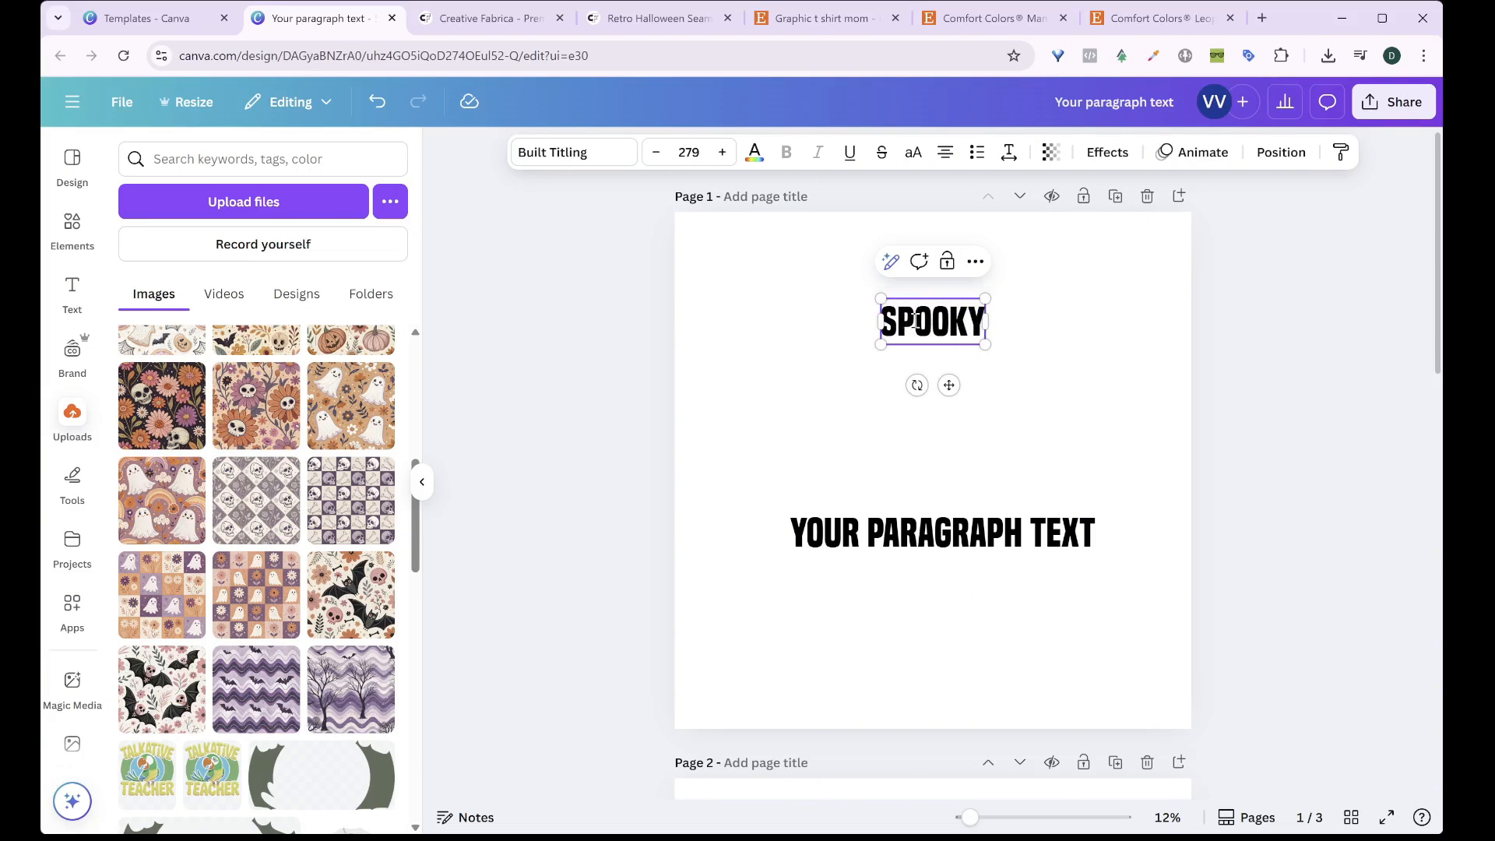
{"action": "double_click", "coordinate": [942, 533]}
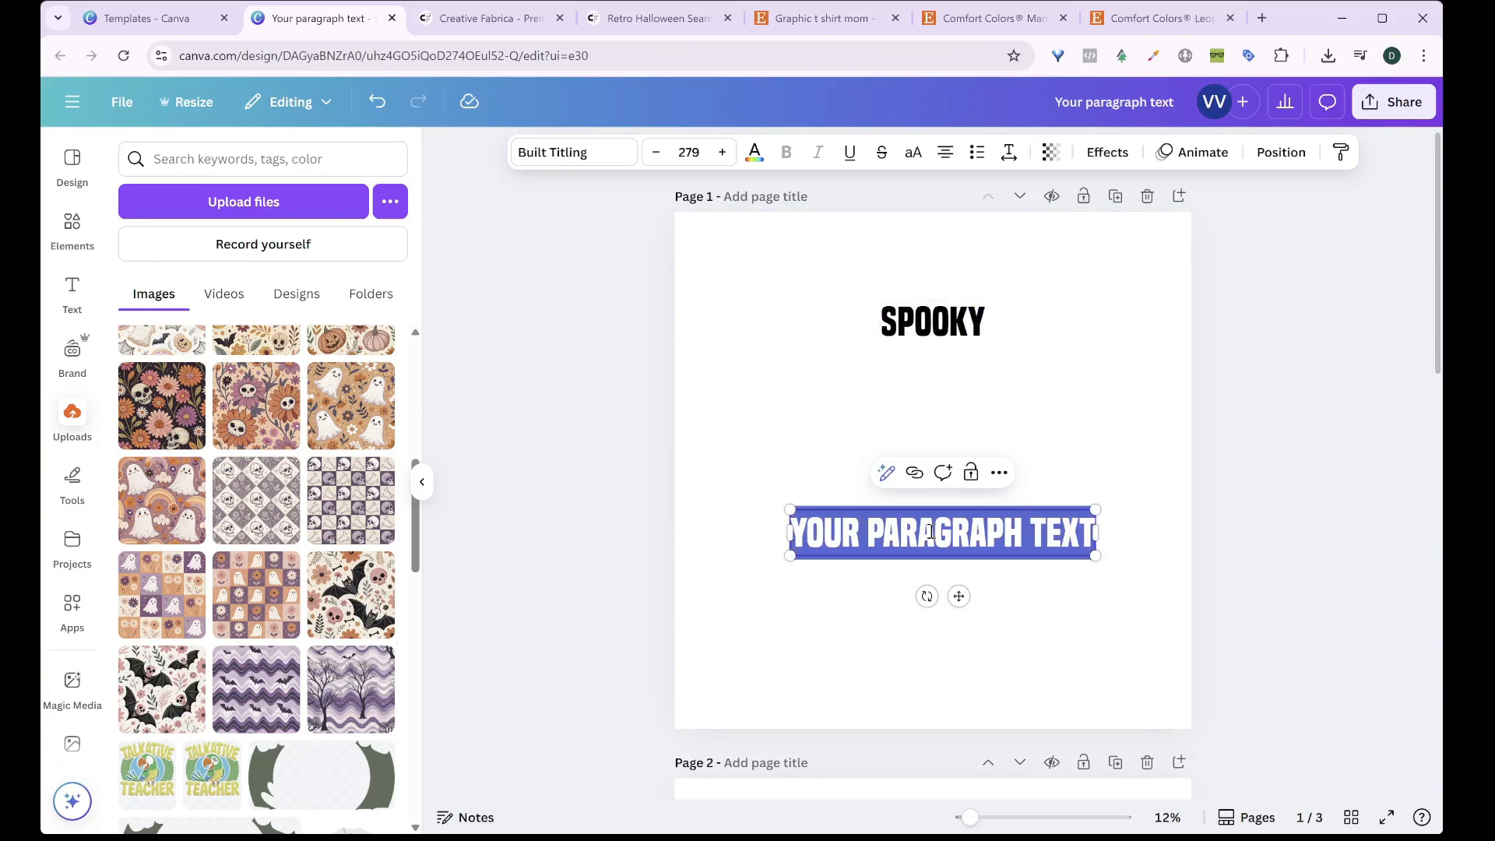
{"action": "type", "text": "MAMA"}
Enlarge the SPOOKY text to a font size of about 1238 and centre it across the upper part of the page
{"action": "left_click", "coordinate": [932, 322]}
{"action": "left_click_drag", "start_coordinate": [857, 364], "coordinate": [684, 427]}
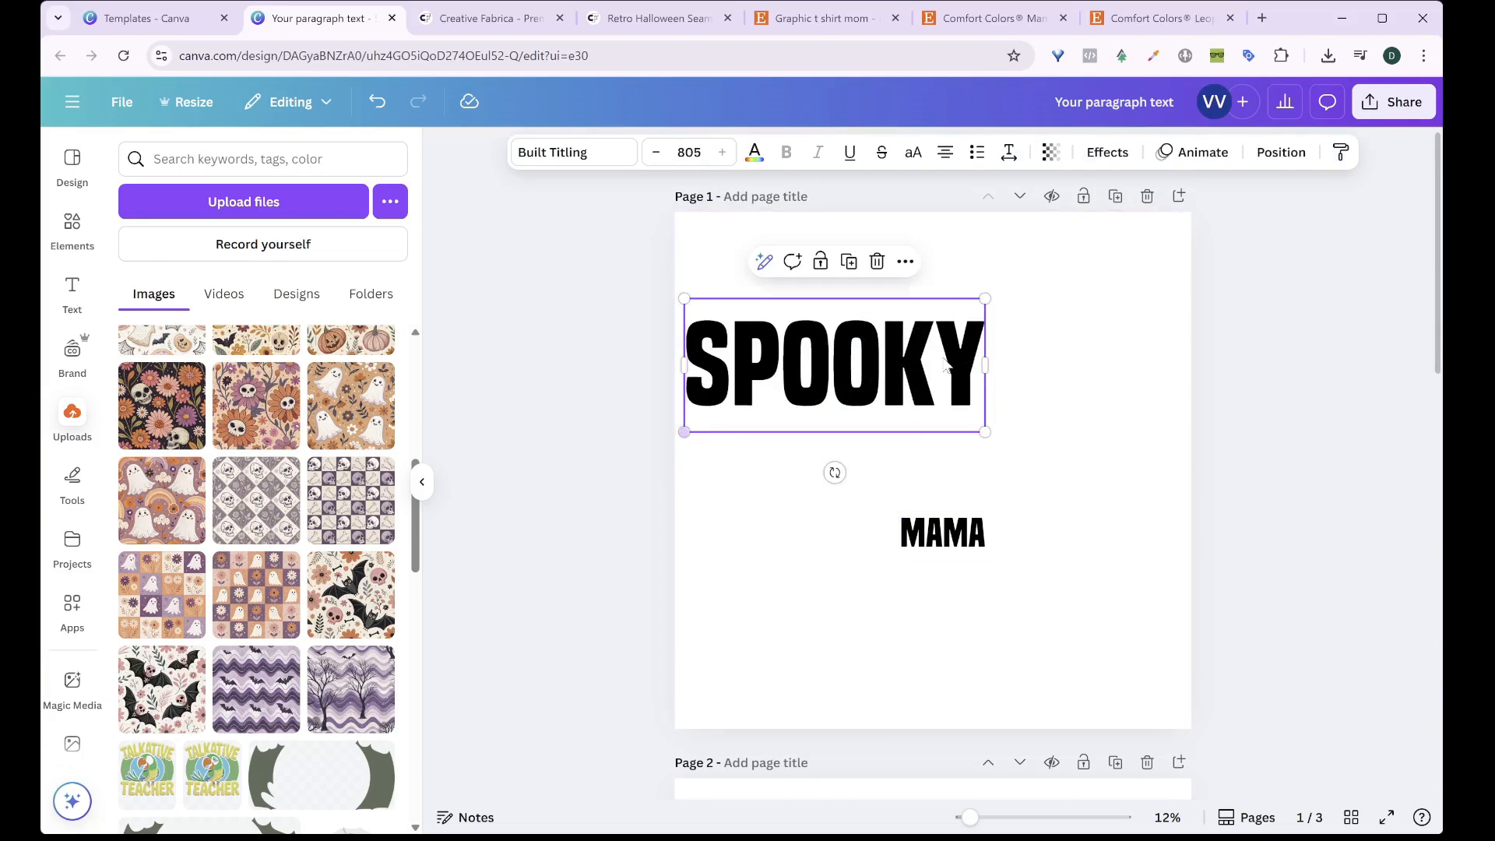
{"action": "left_click_drag", "start_coordinate": [984, 299], "coordinate": [1147, 229]}
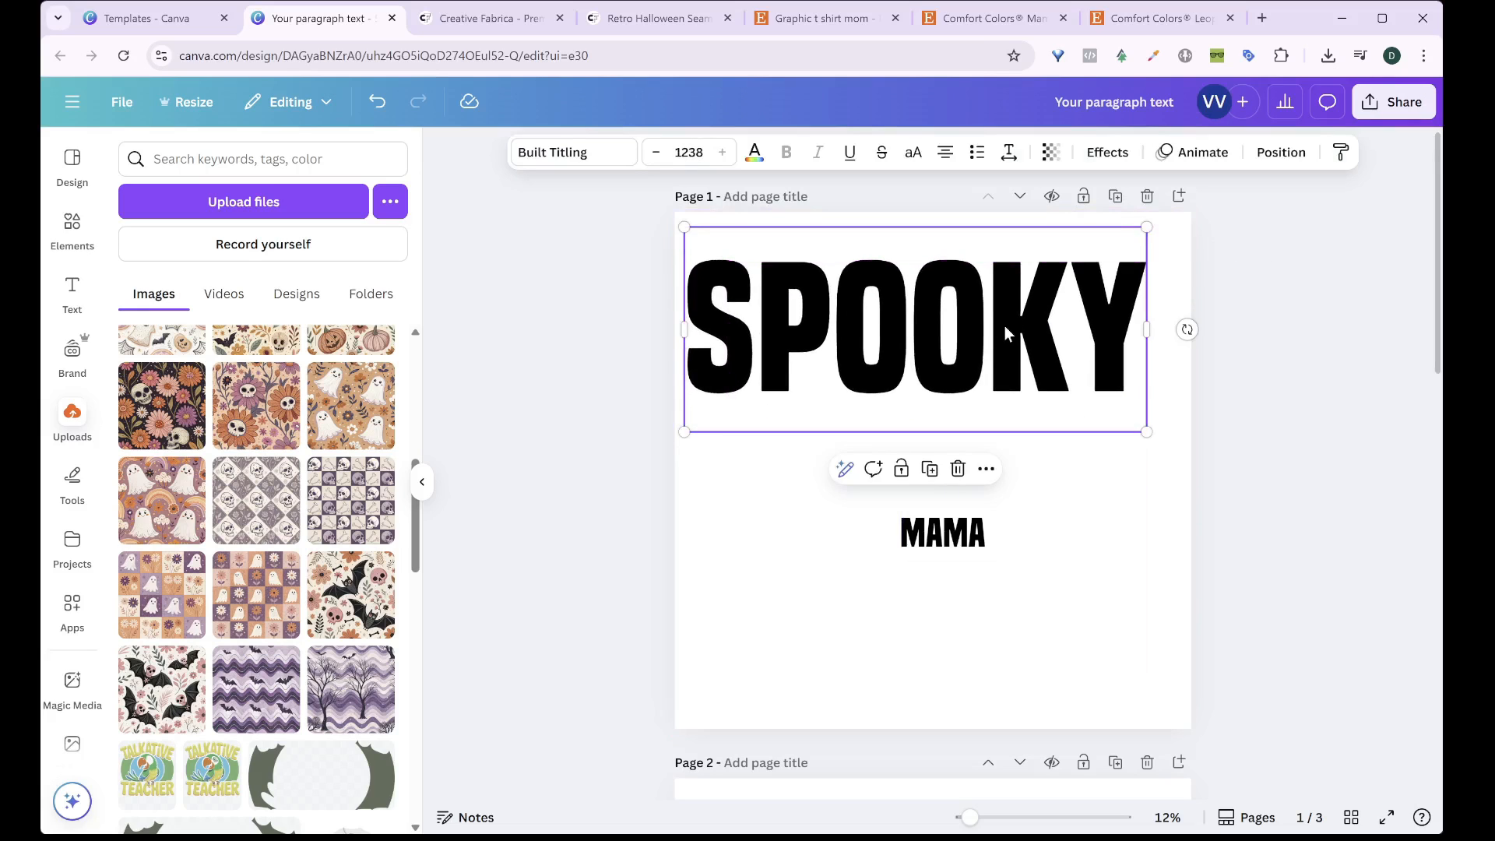
{"action": "mouse_move", "coordinate": [1008, 333]}
{"action": "left_mouse_down"}
{"action": "mouse_move", "coordinate": [1044, 314]}
{"action": "mouse_move", "coordinate": [1025, 320]}
{"action": "left_mouse_up"}
Curve the SPOOKY text into a gentle upward arch, enlarge it to about 1309 and position it across the upper page
{"action": "left_click", "coordinate": [1111, 154]}
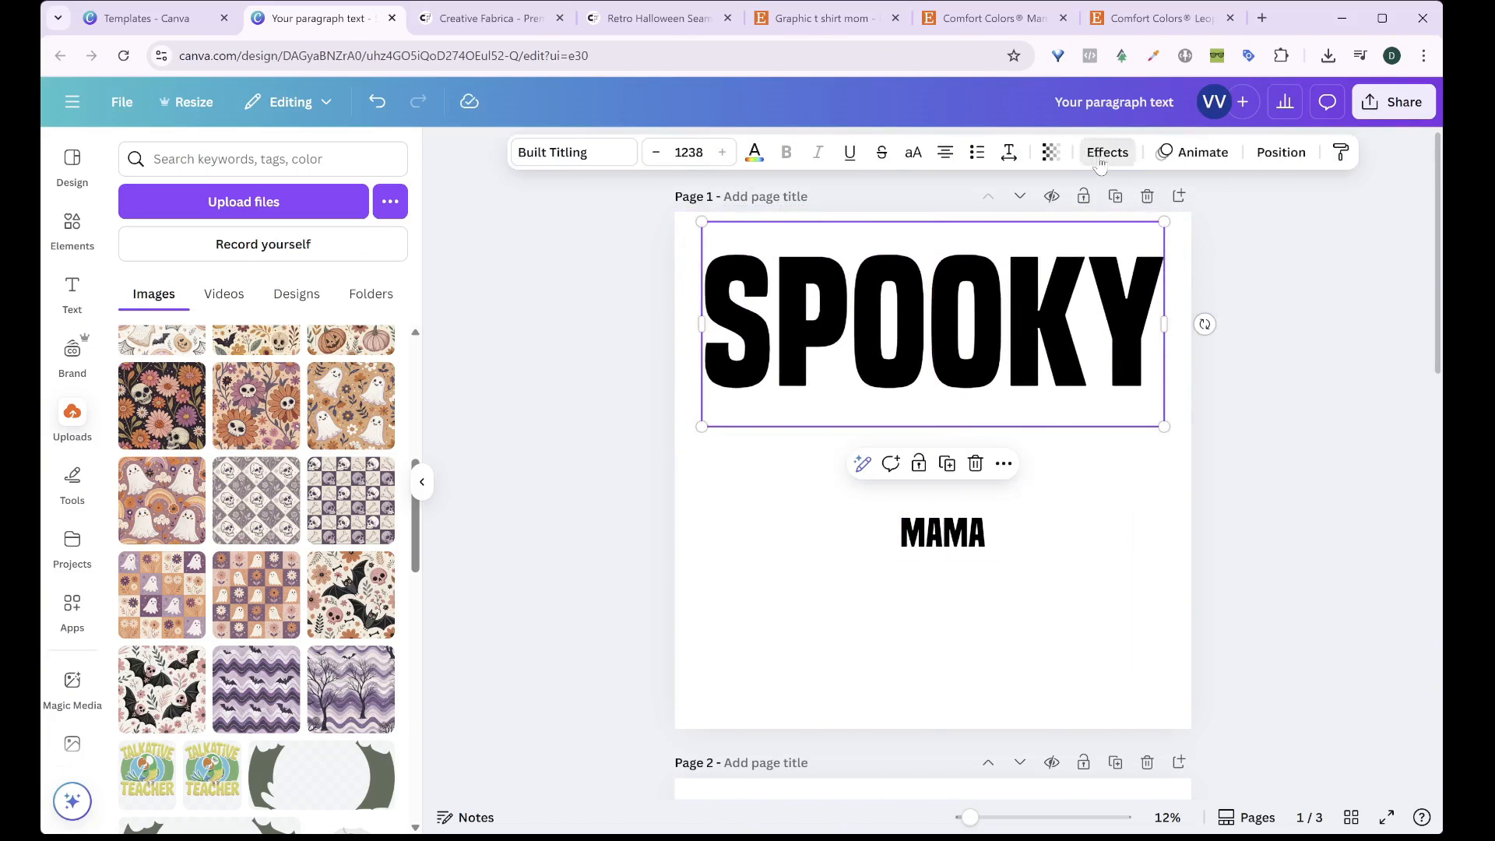
{"action": "left_click", "coordinate": [269, 777]}
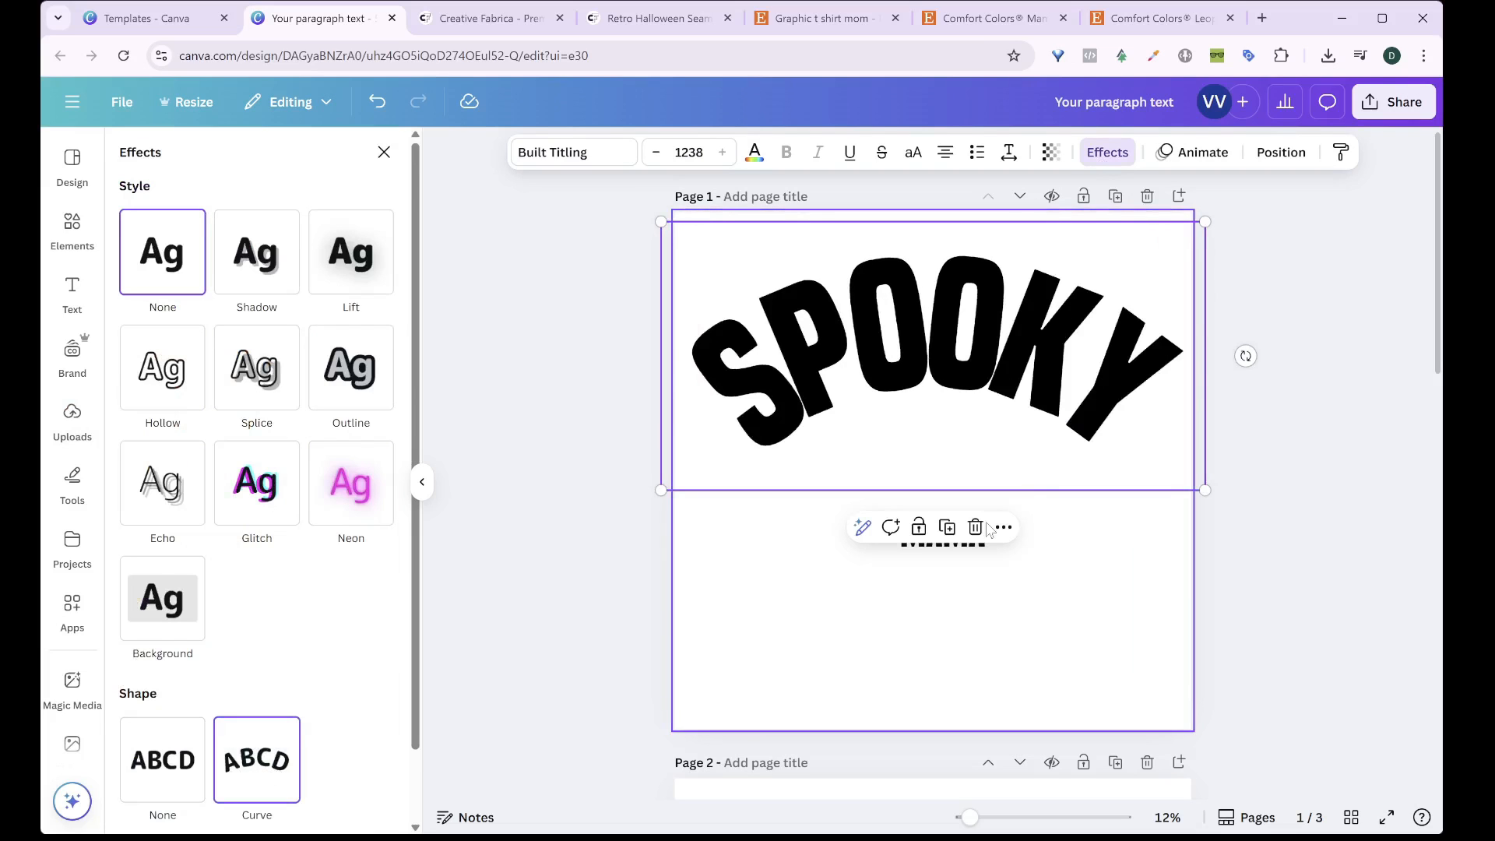
{"action": "scroll", "coordinate": [267, 652], "scroll_direction": "down", "scroll_amount": 1}
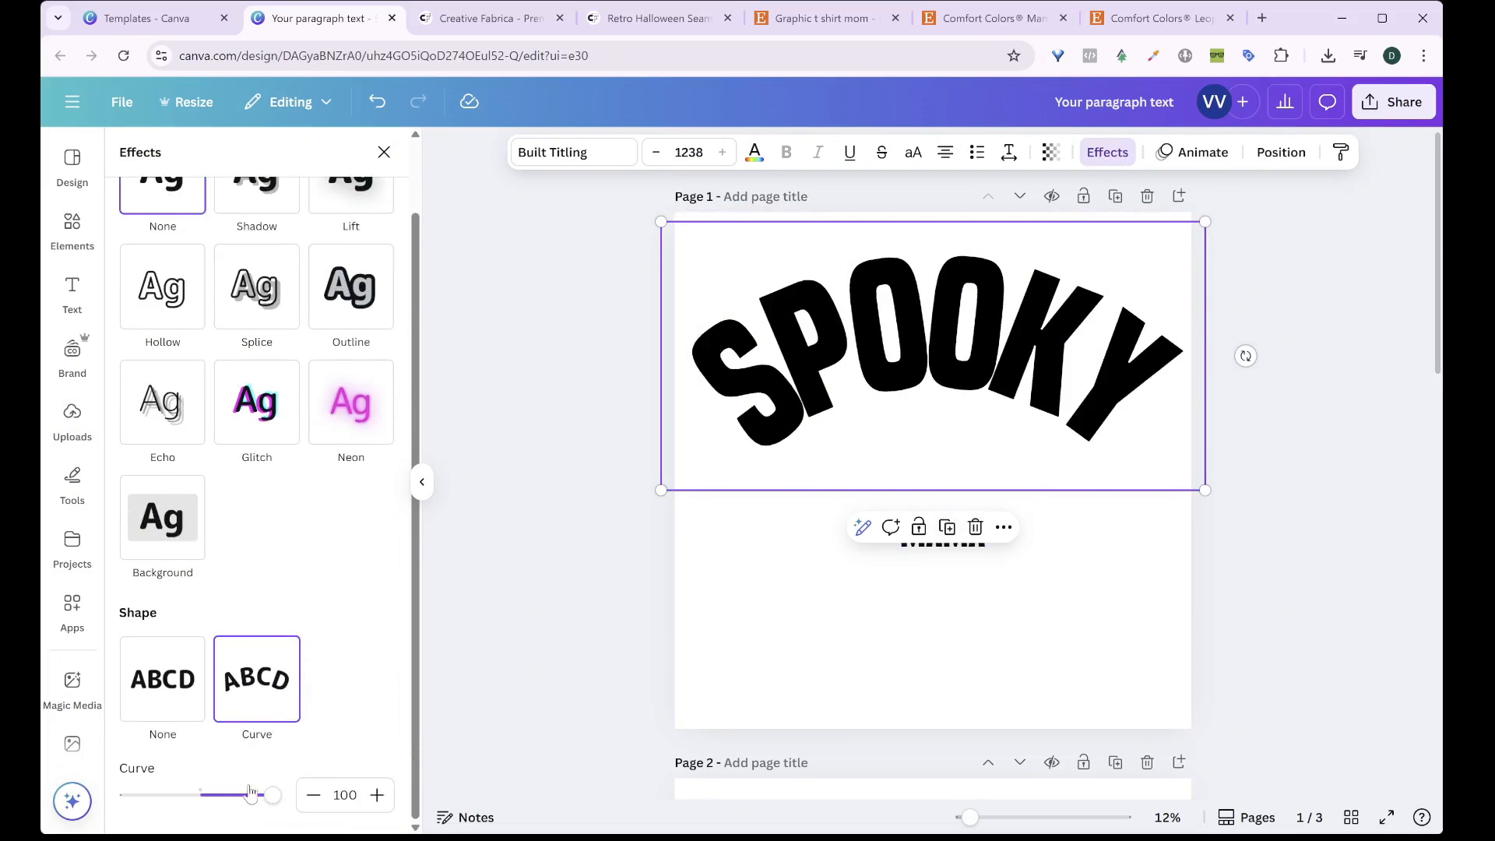
{"action": "mouse_move", "coordinate": [273, 806]}
{"action": "left_mouse_down"}
{"action": "mouse_move", "coordinate": [247, 807]}
{"action": "mouse_move", "coordinate": [260, 807]}
{"action": "left_mouse_up"}
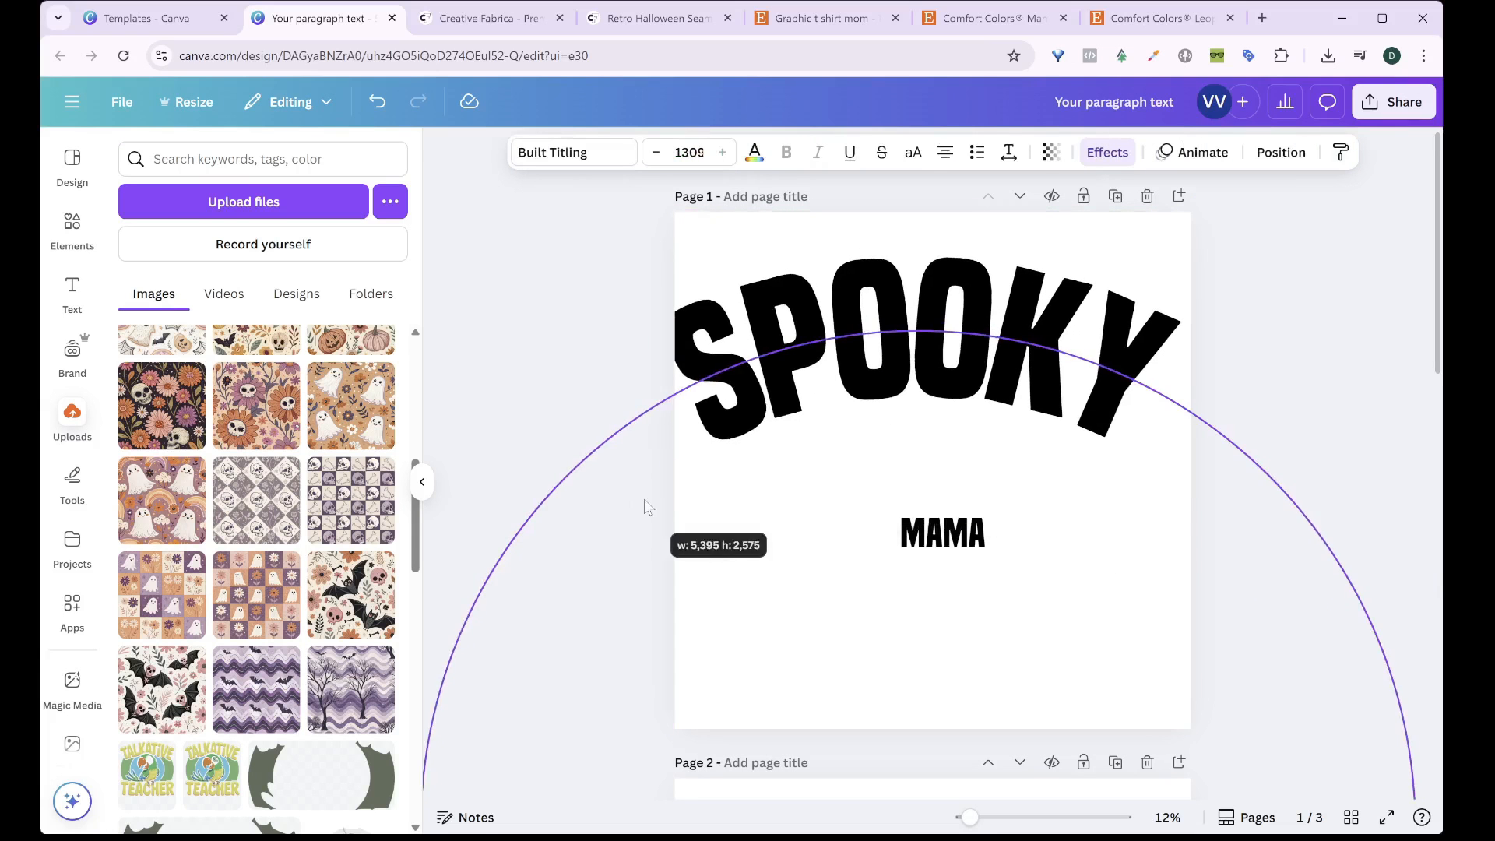
{"action": "left_click_drag", "start_coordinate": [643, 506], "coordinate": [639, 488]}
{"action": "left_click_drag", "start_coordinate": [947, 342], "coordinate": [960, 339]}
Enlarge the MAMA text to a font size of about 1052 and place it just below the curved SPOOKY text
{"action": "left_click", "coordinate": [942, 542]}
{"action": "left_click_drag", "start_coordinate": [986, 508], "coordinate": [1225, 383]}
{"action": "left_click_drag", "start_coordinate": [1109, 476], "coordinate": [994, 497]}
{"action": "left_click_drag", "start_coordinate": [1047, 681], "coordinate": [902, 321]}
Reduce the SPOOKY text to about 1270, centre it near the top of the page and centre MAMA beneath it
{"action": "left_click", "coordinate": [812, 349]}
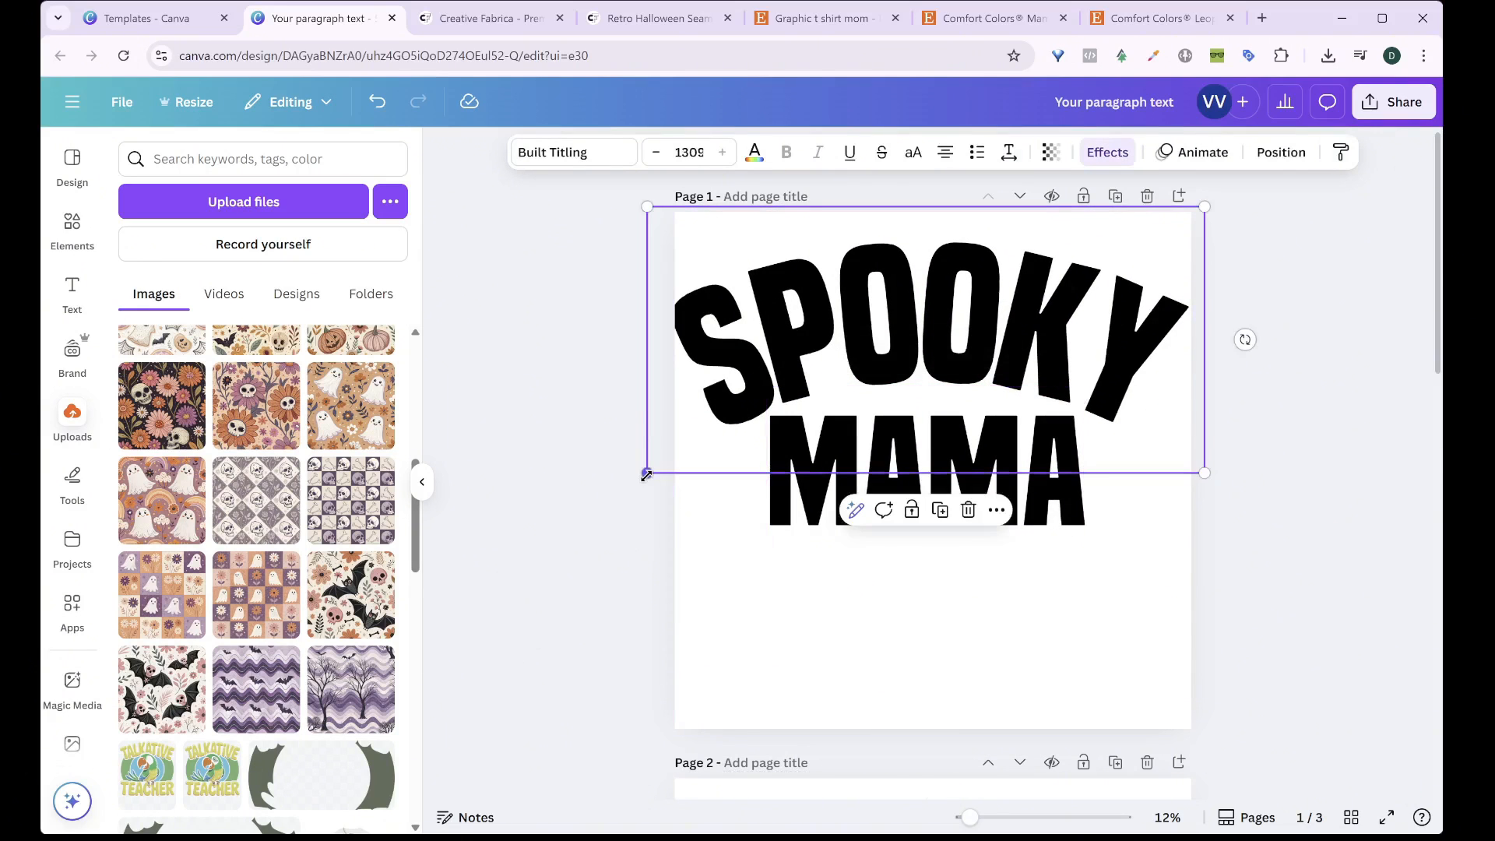
{"action": "left_click_drag", "start_coordinate": [645, 475], "coordinate": [653, 466]}
{"action": "left_click_drag", "start_coordinate": [1057, 368], "coordinate": [1064, 357]}
{"action": "left_click_drag", "start_coordinate": [1209, 195], "coordinate": [1198, 203]}
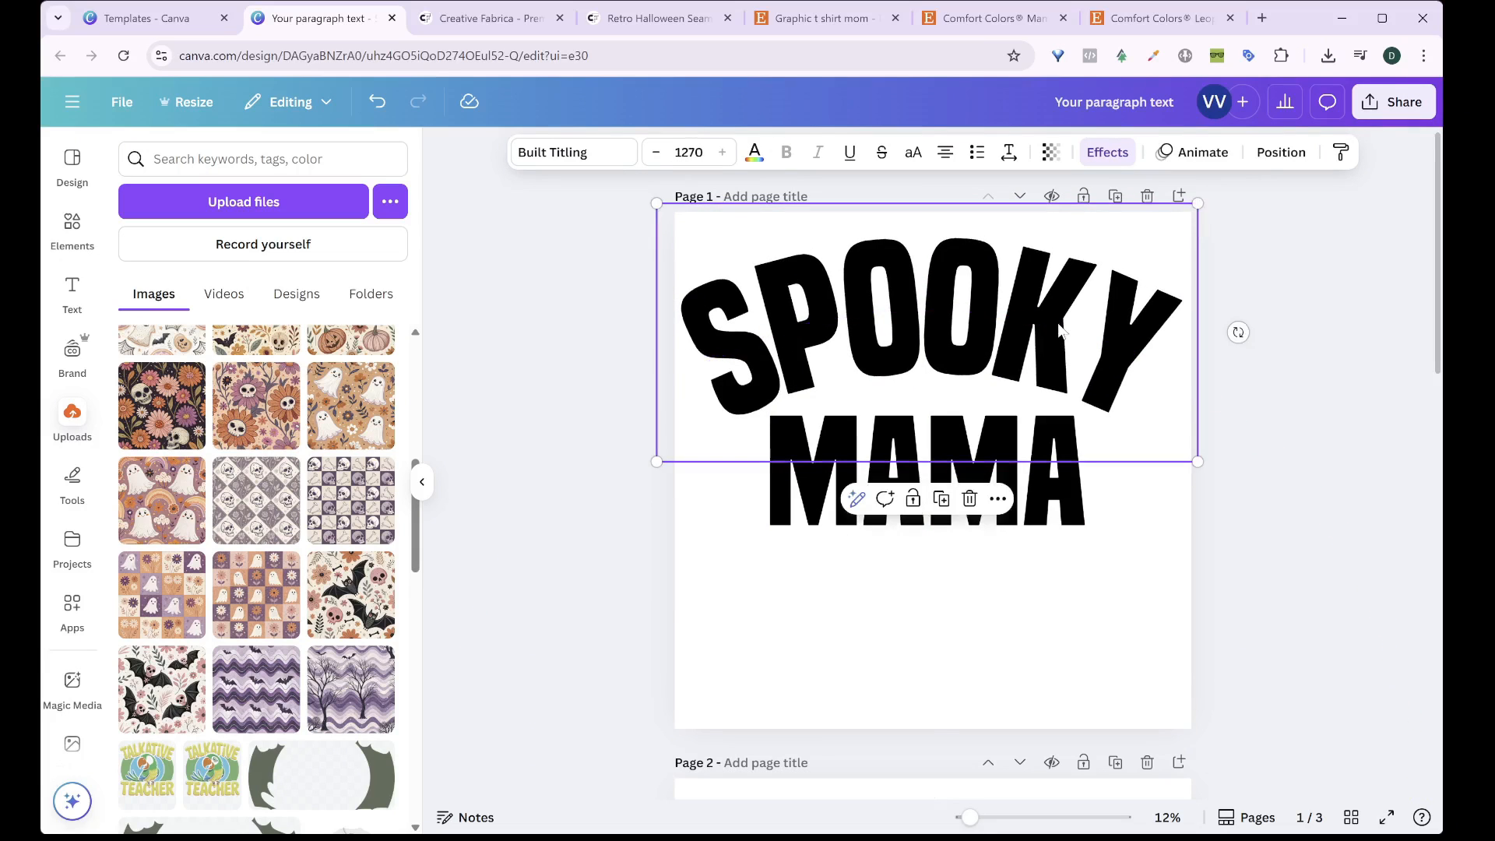
{"action": "left_click_drag", "start_coordinate": [1060, 330], "coordinate": [1061, 319]}
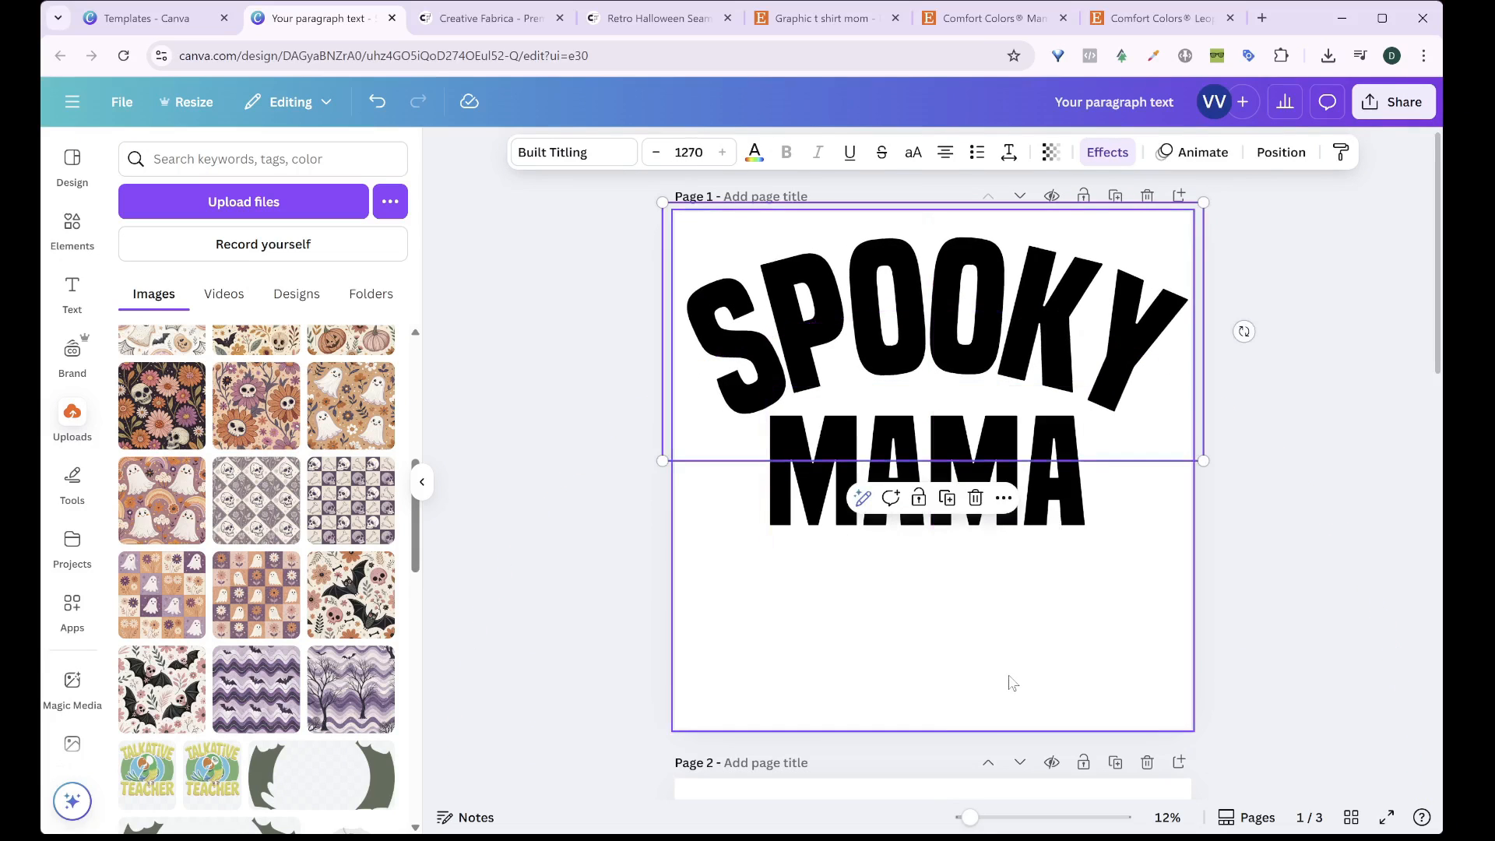
{"action": "left_click", "coordinate": [974, 555]}
{"action": "left_click_drag", "start_coordinate": [974, 554], "coordinate": [975, 490]}
Download only page 1 as a 5,000 × 5,000 px PNG with a transparent background
{"action": "left_click_drag", "start_coordinate": [1120, 631], "coordinate": [776, 252]}
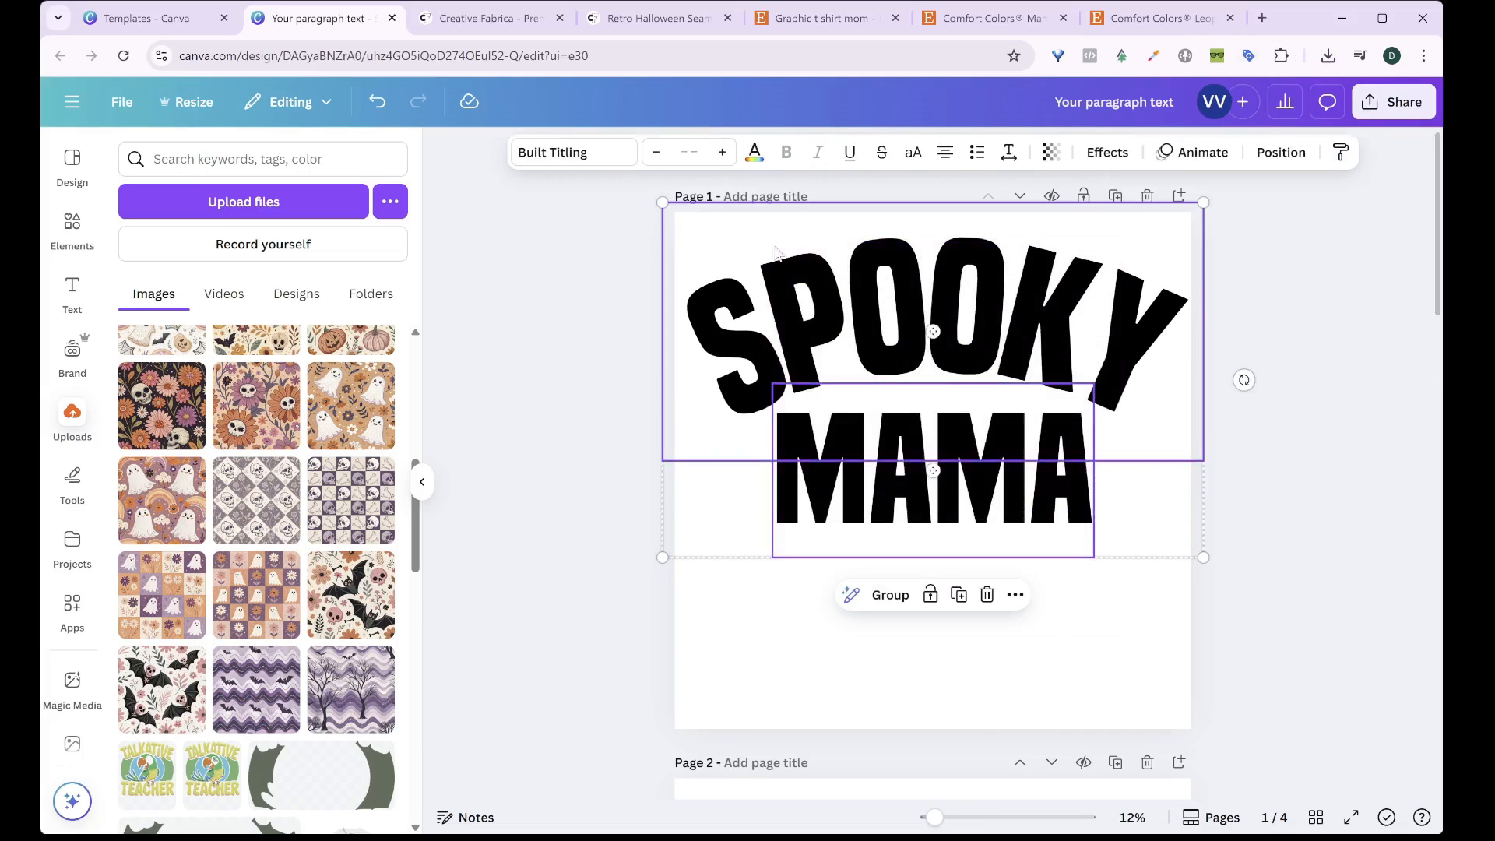
{"action": "left_click", "coordinate": [1394, 102]}
{"action": "left_click", "coordinate": [1118, 476]}
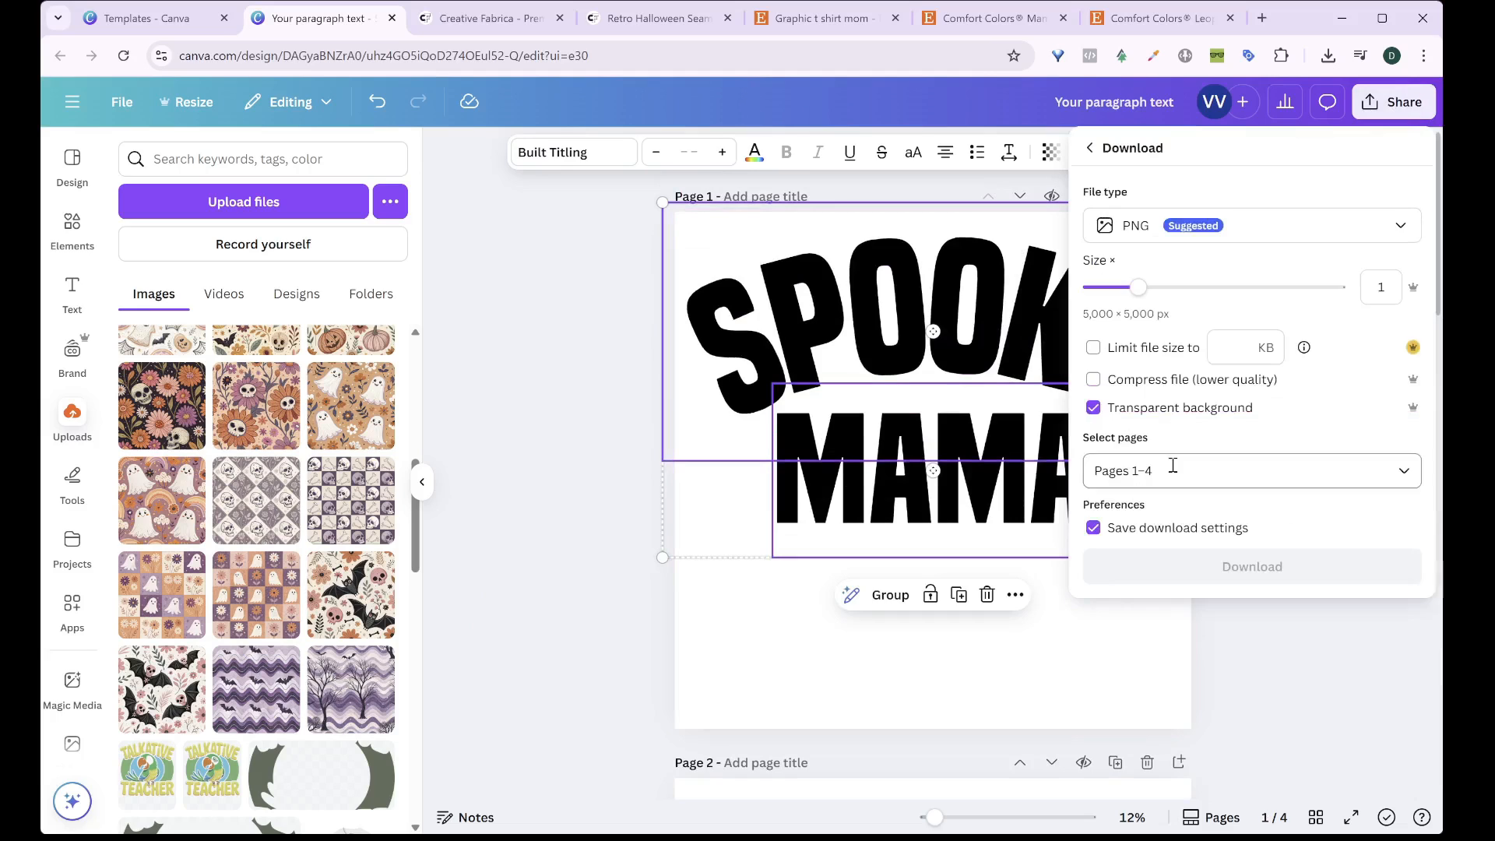
{"action": "left_click", "coordinate": [1397, 480]}
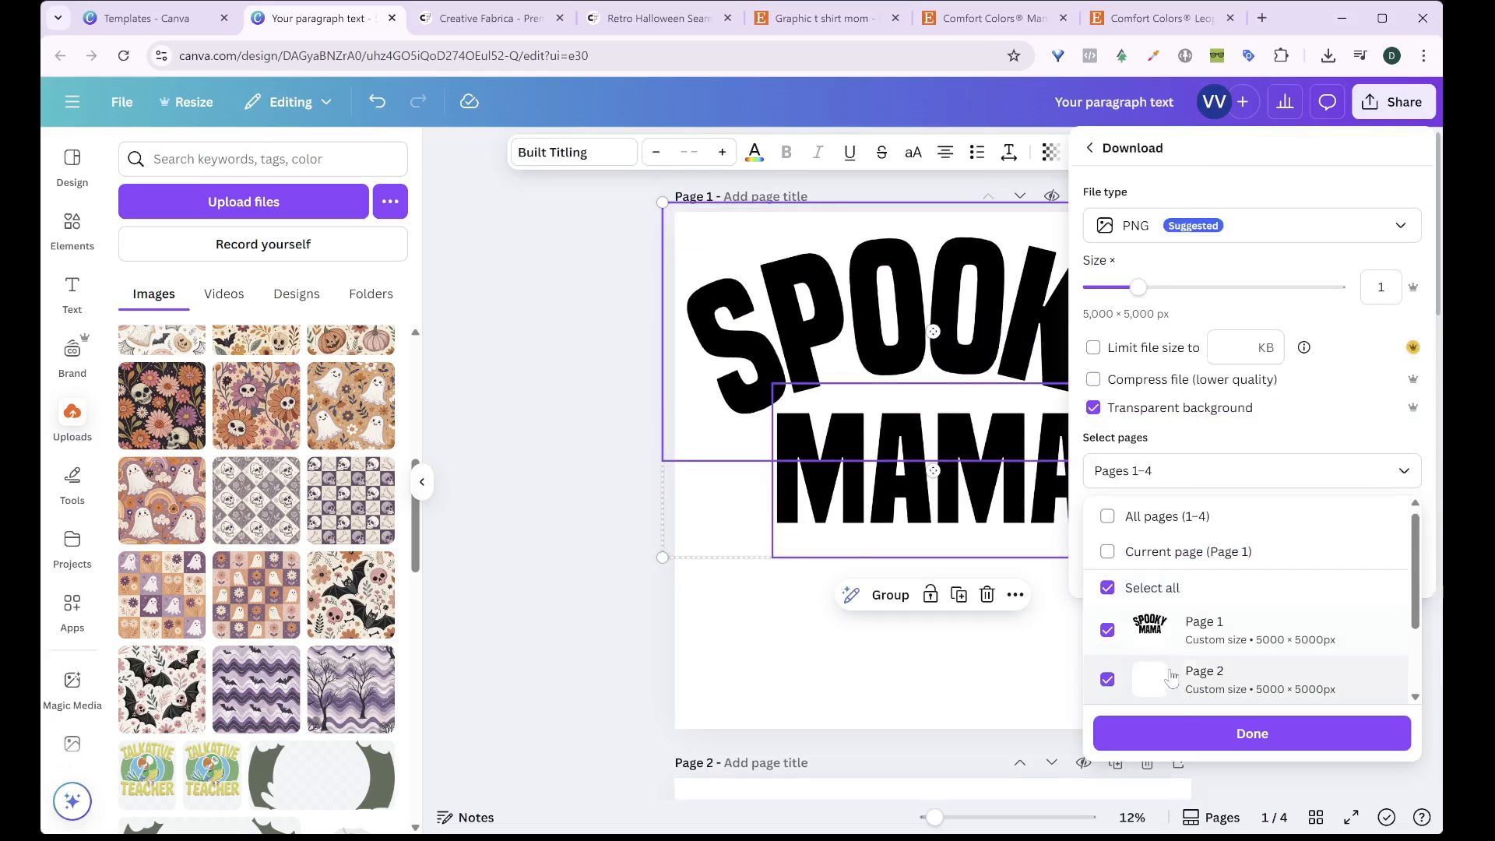
{"action": "left_click", "coordinate": [1203, 591]}
{"action": "left_click", "coordinate": [1227, 623]}
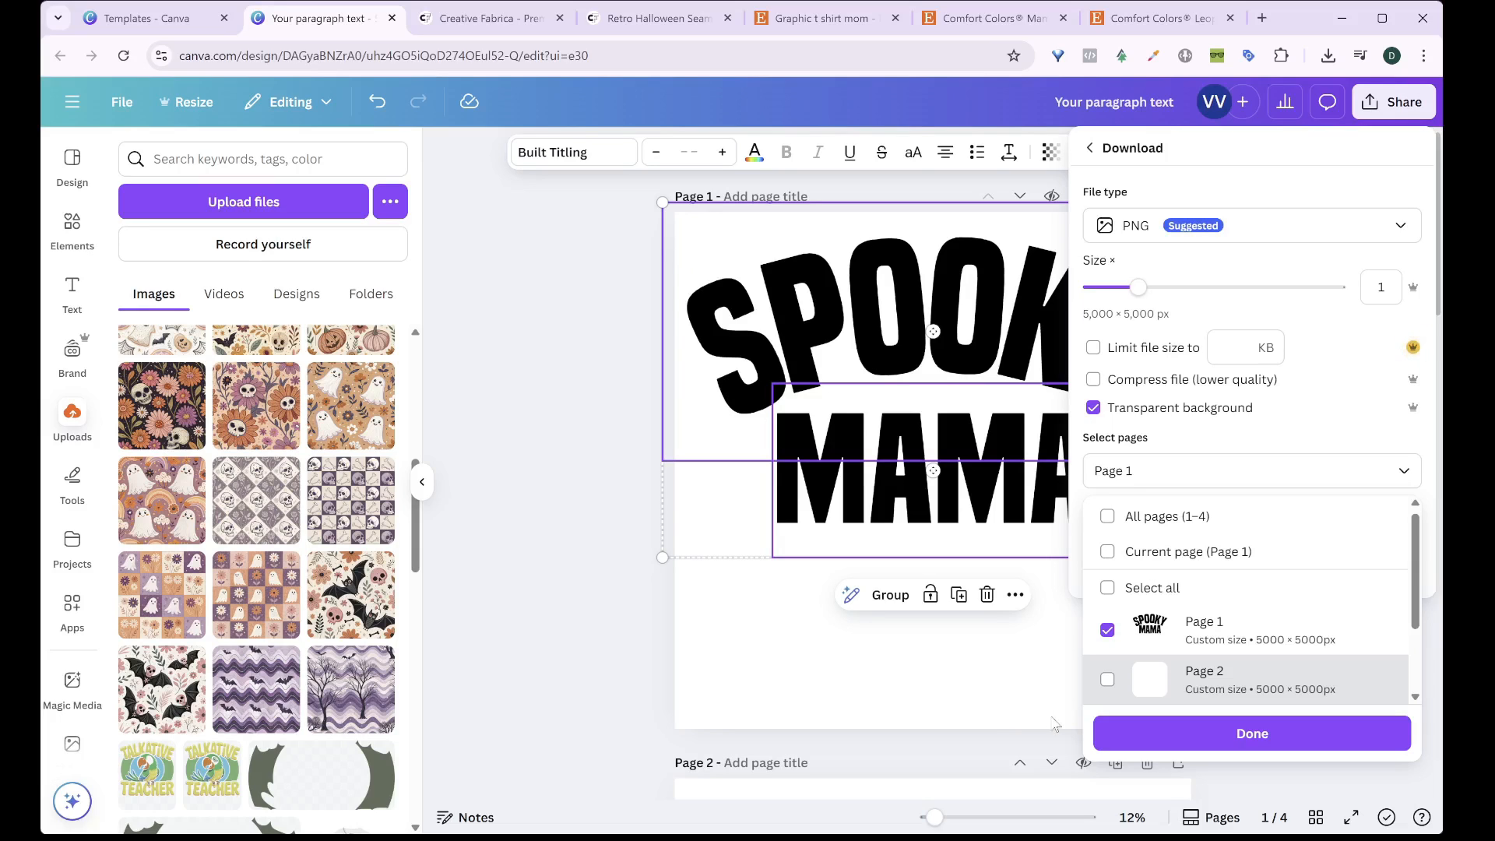
{"action": "left_click", "coordinate": [1003, 652]}
{"action": "left_click_drag", "start_coordinate": [1124, 637], "coordinate": [917, 376]}
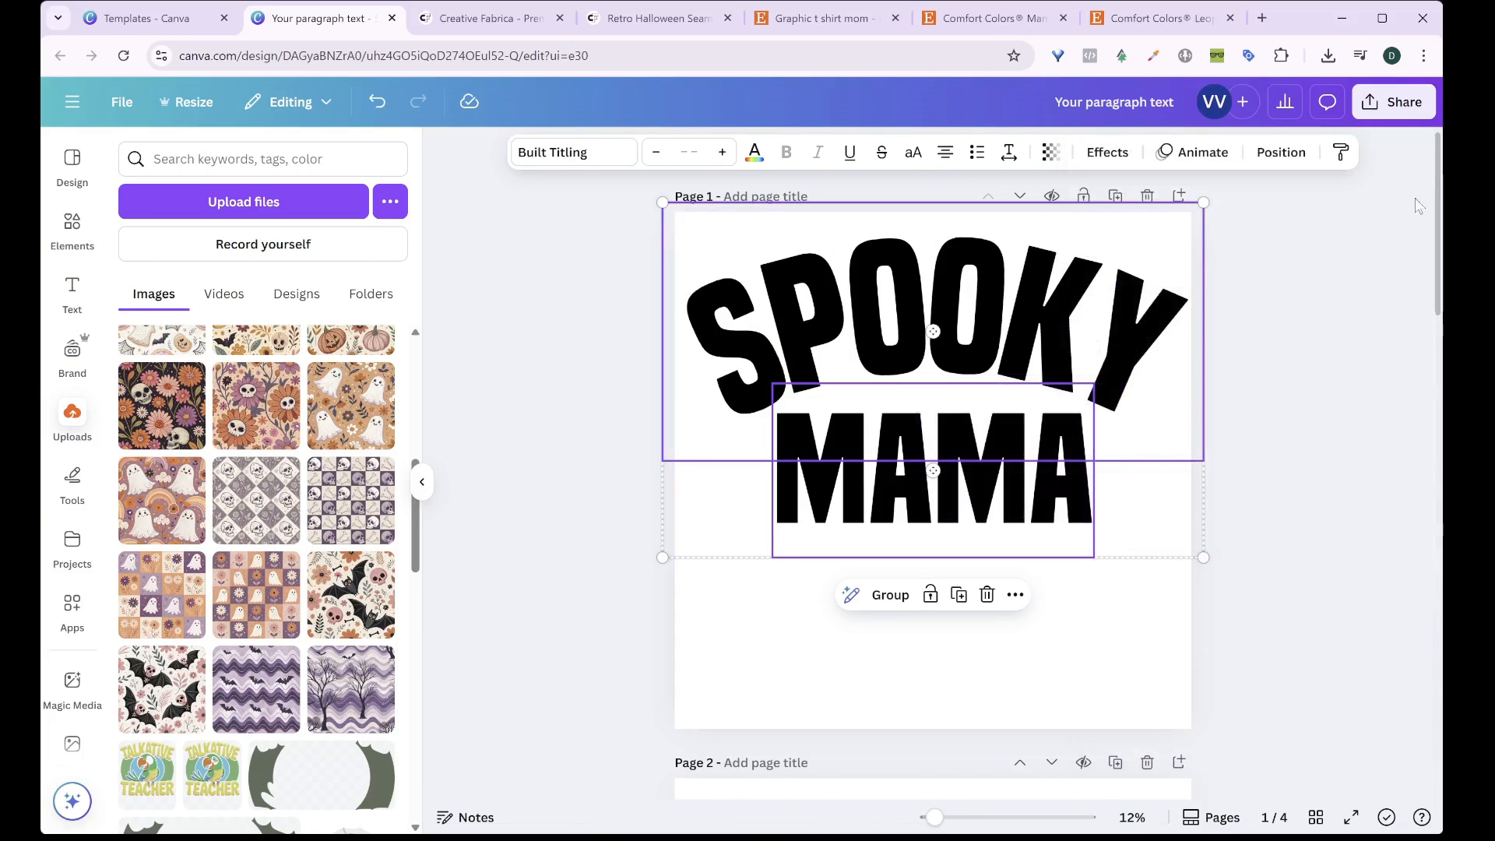
{"action": "left_click", "coordinate": [1398, 103]}
{"action": "left_click", "coordinate": [1124, 467]}
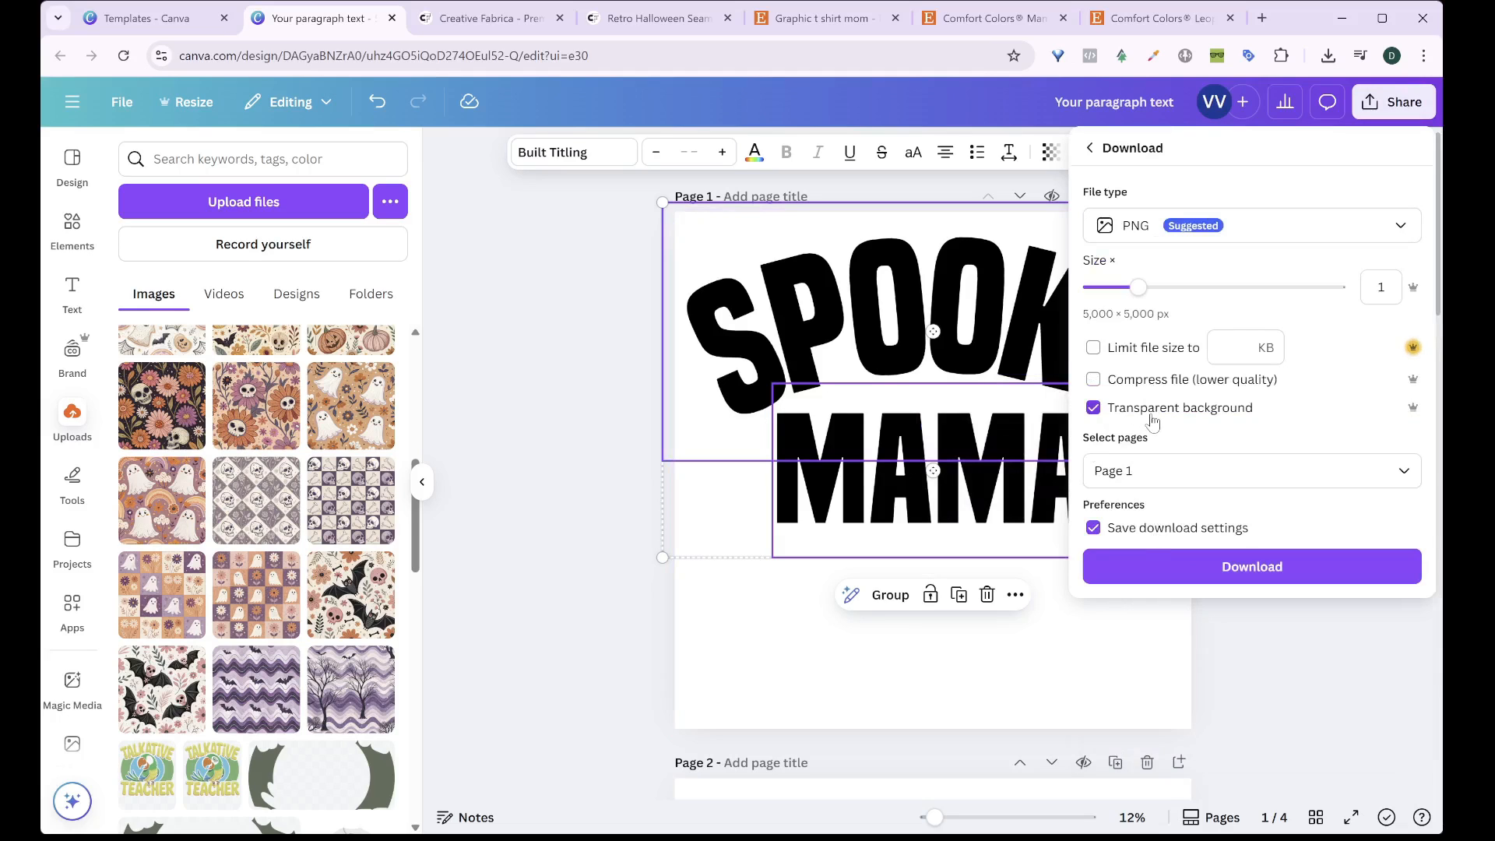
{"action": "left_click", "coordinate": [1260, 567]}
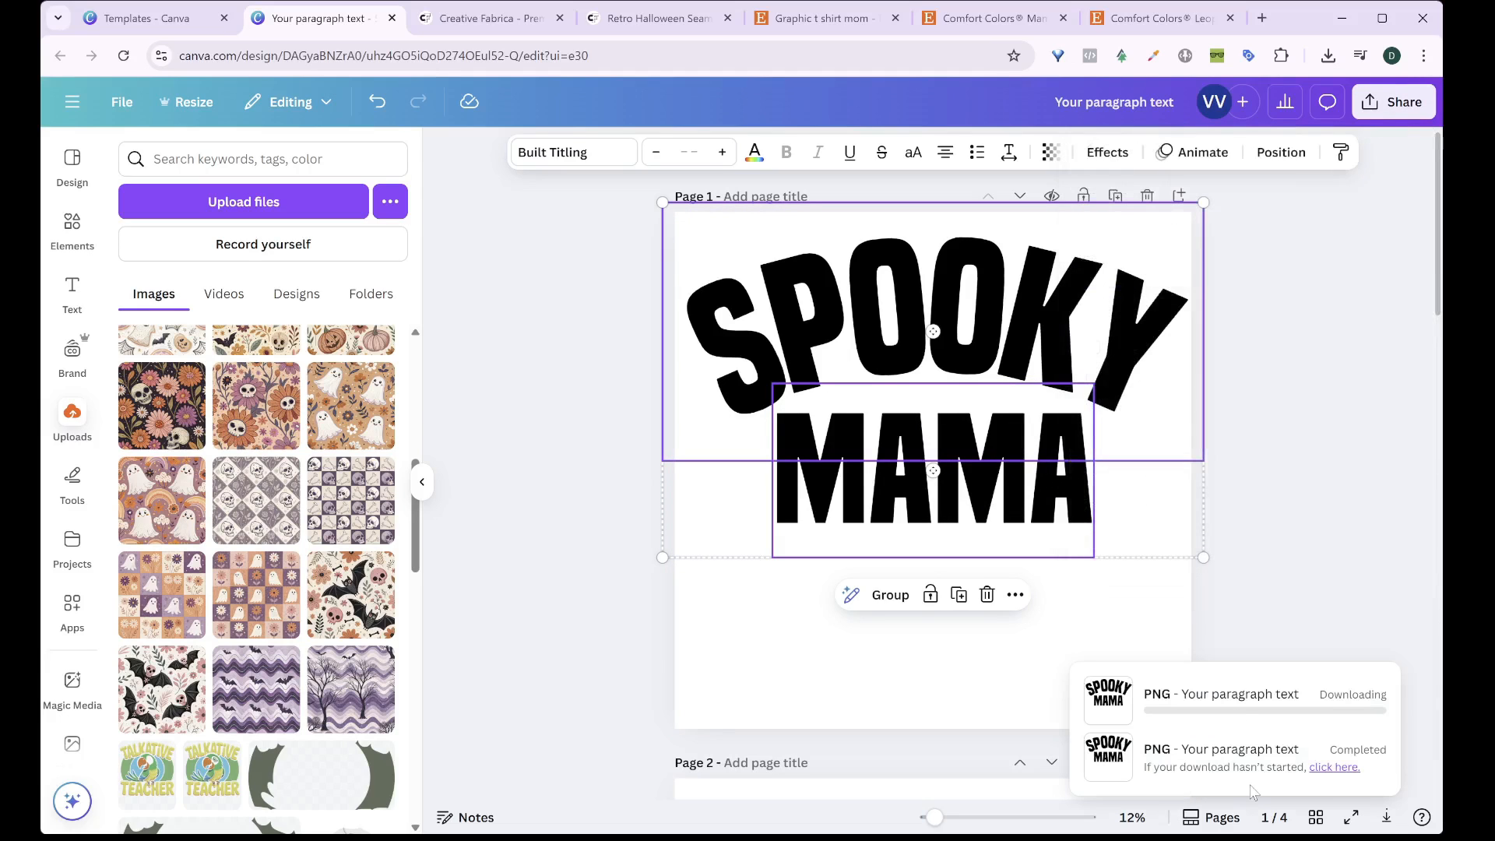
Upload the downloaded SPOOKY MAMA PNG onto page 1 and add a blank page after it
{"action": "left_click", "coordinate": [1110, 759]}
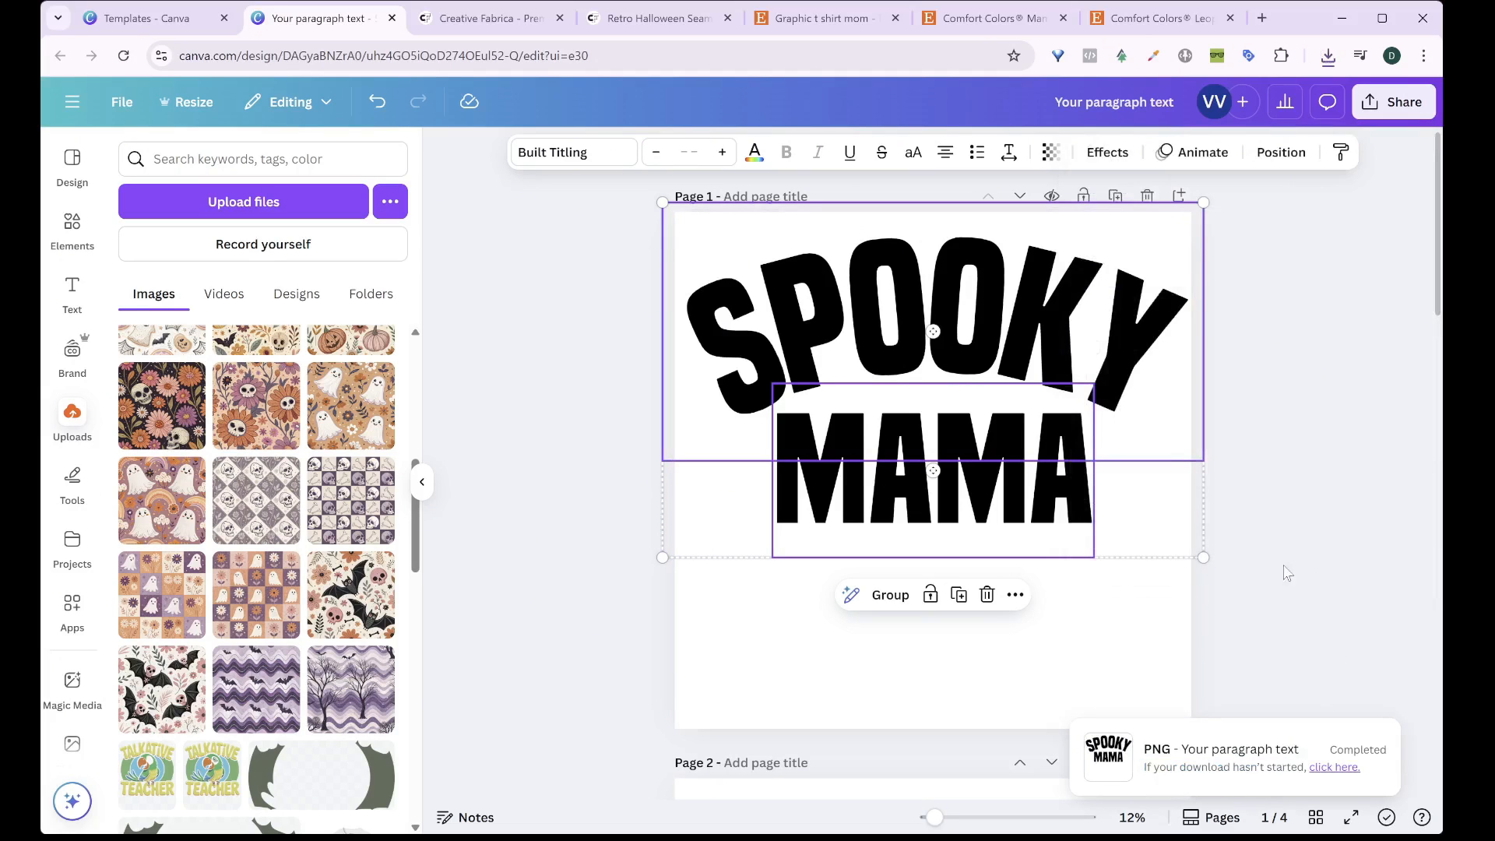
{"action": "left_click_drag", "start_coordinate": [1157, 105], "coordinate": [1020, 654]}
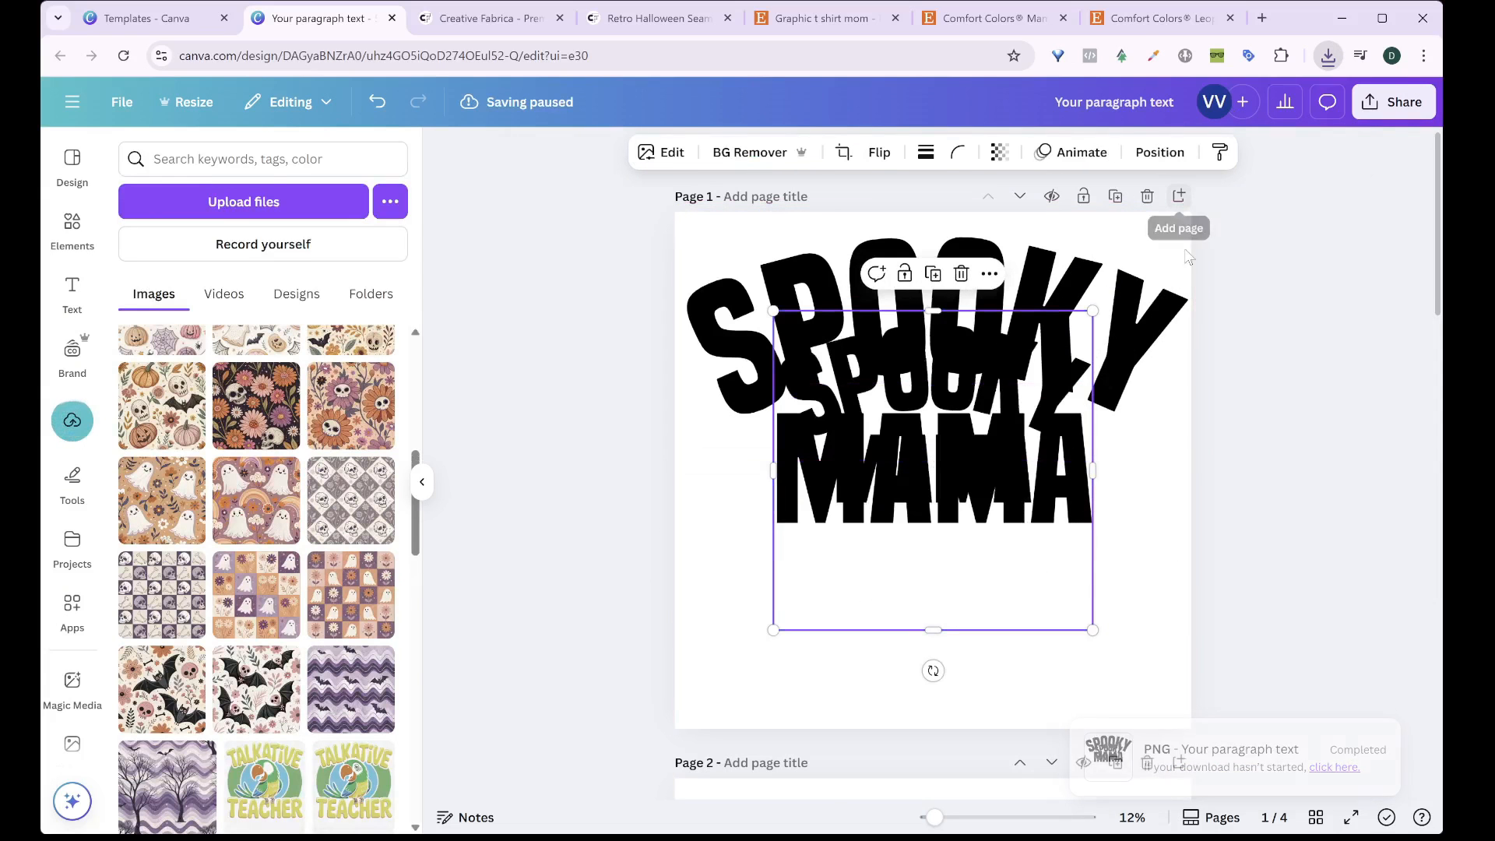
{"action": "left_click", "coordinate": [1178, 195]}
{"action": "scroll", "coordinate": [962, 279], "scroll_direction": "up", "scroll_amount": 3}
Move the editable MAMA text to the lower right of page 1, and enlarge and reposition the SPOOKY MAMA PNG
{"action": "left_click", "coordinate": [962, 279]}
{"action": "left_click_drag", "start_coordinate": [962, 279], "coordinate": [1080, 311]}
{"action": "scroll", "coordinate": [1079, 311], "scroll_direction": "up", "scroll_amount": 2}
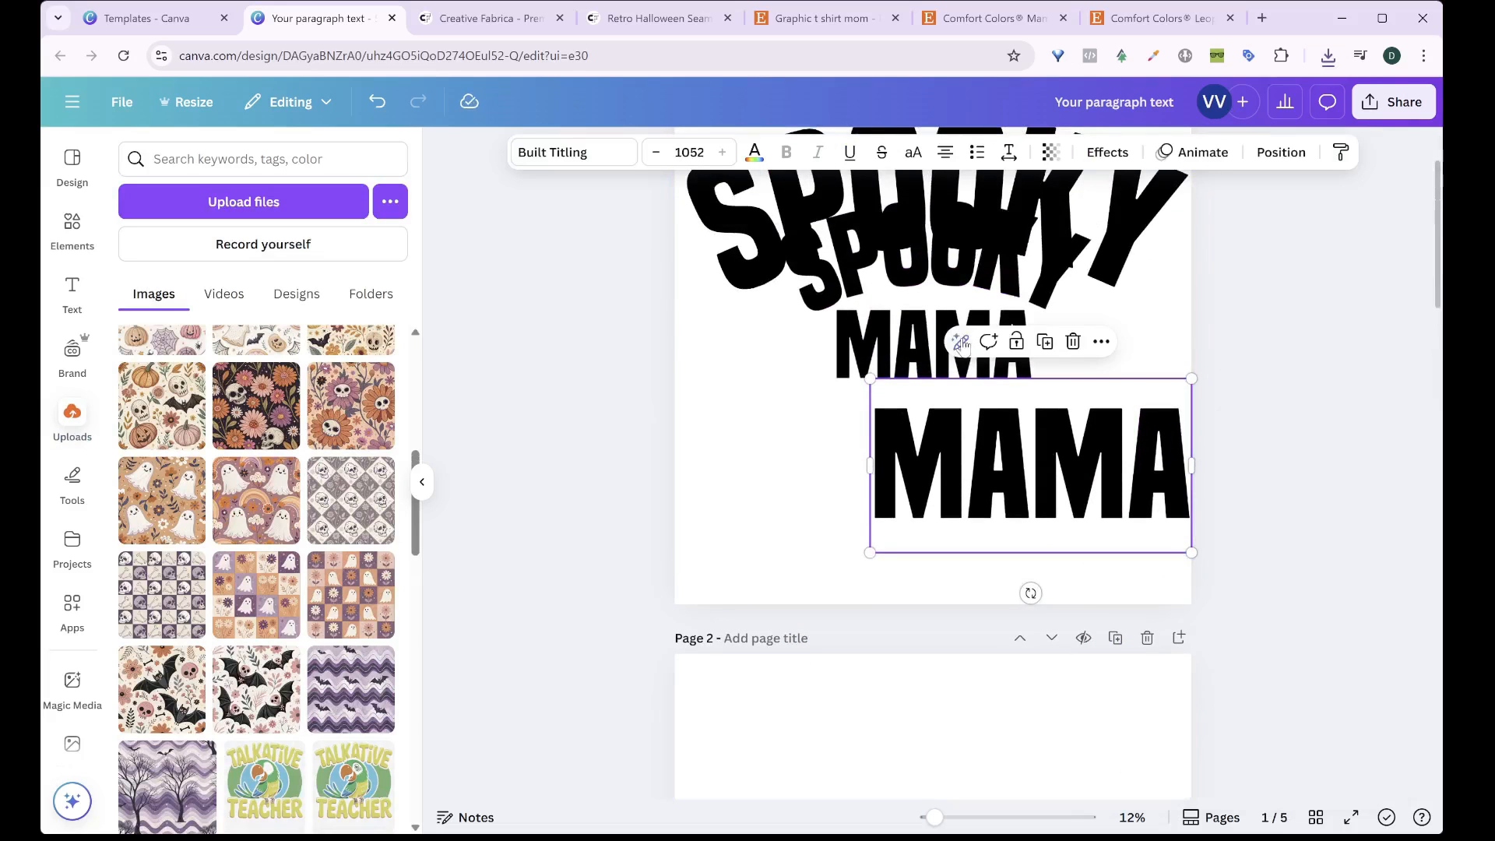
{"action": "left_click", "coordinate": [887, 313]}
{"action": "left_click_drag", "start_coordinate": [833, 368], "coordinate": [806, 588]}
{"action": "left_click_drag", "start_coordinate": [972, 740], "coordinate": [973, 626]}
{"action": "left_click_drag", "start_coordinate": [810, 632], "coordinate": [687, 703]}
{"action": "left_click_drag", "start_coordinate": [990, 509], "coordinate": [1017, 104]}
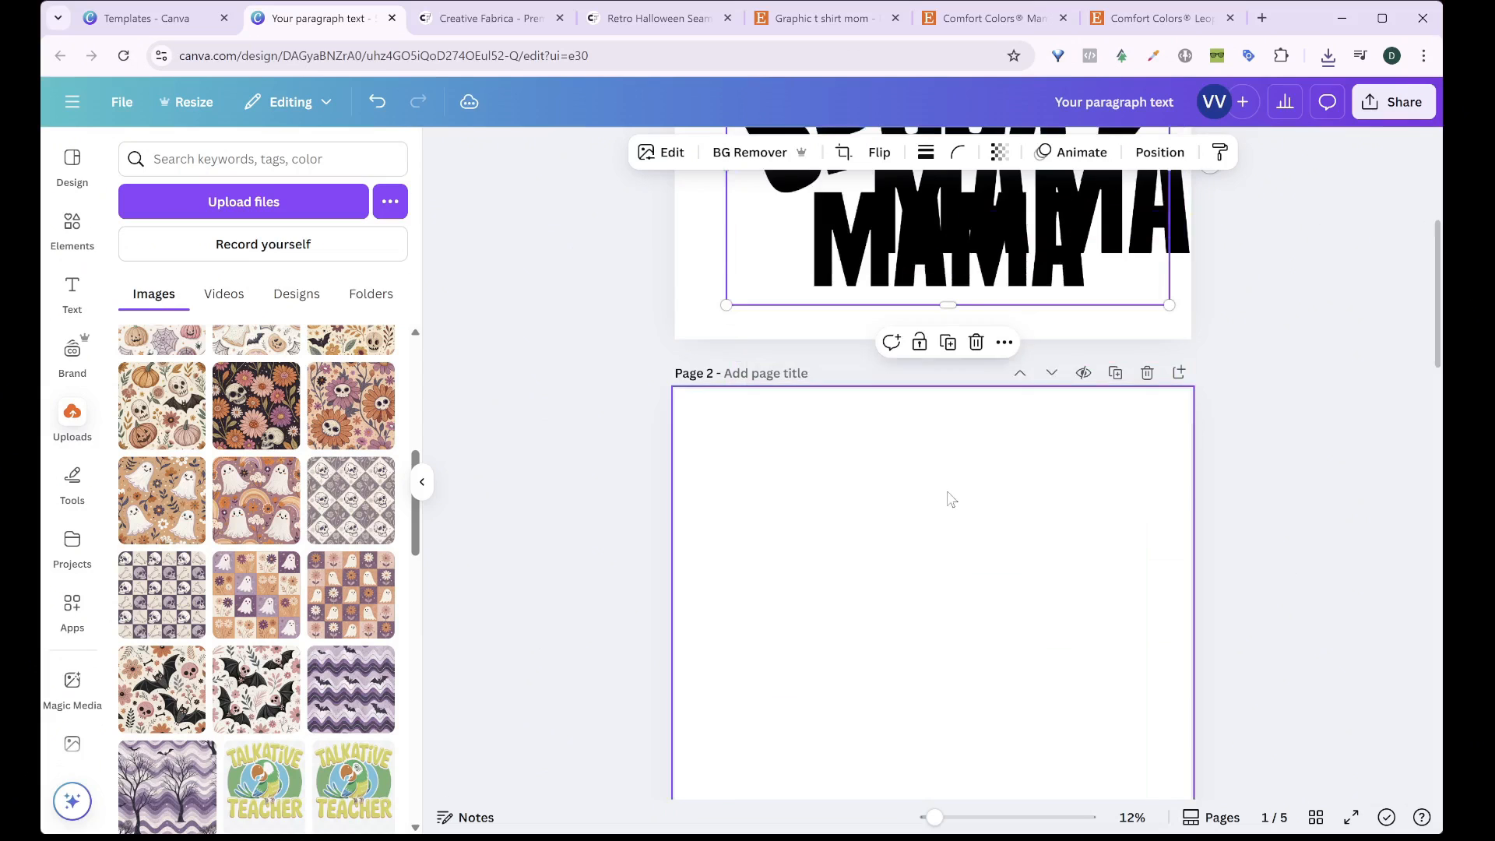
Delete the extra blank page after page 1 and move the remaining blank page down one position
{"action": "scroll", "coordinate": [950, 493], "scroll_direction": "down", "scroll_amount": 3}
{"action": "scroll", "coordinate": [950, 493], "scroll_direction": "up", "scroll_amount": 4}
{"action": "scroll", "coordinate": [953, 494], "scroll_direction": "down", "scroll_amount": 3}
{"action": "scroll", "coordinate": [954, 494], "scroll_direction": "up", "scroll_amount": 1}
{"action": "left_click", "coordinate": [1146, 196]}
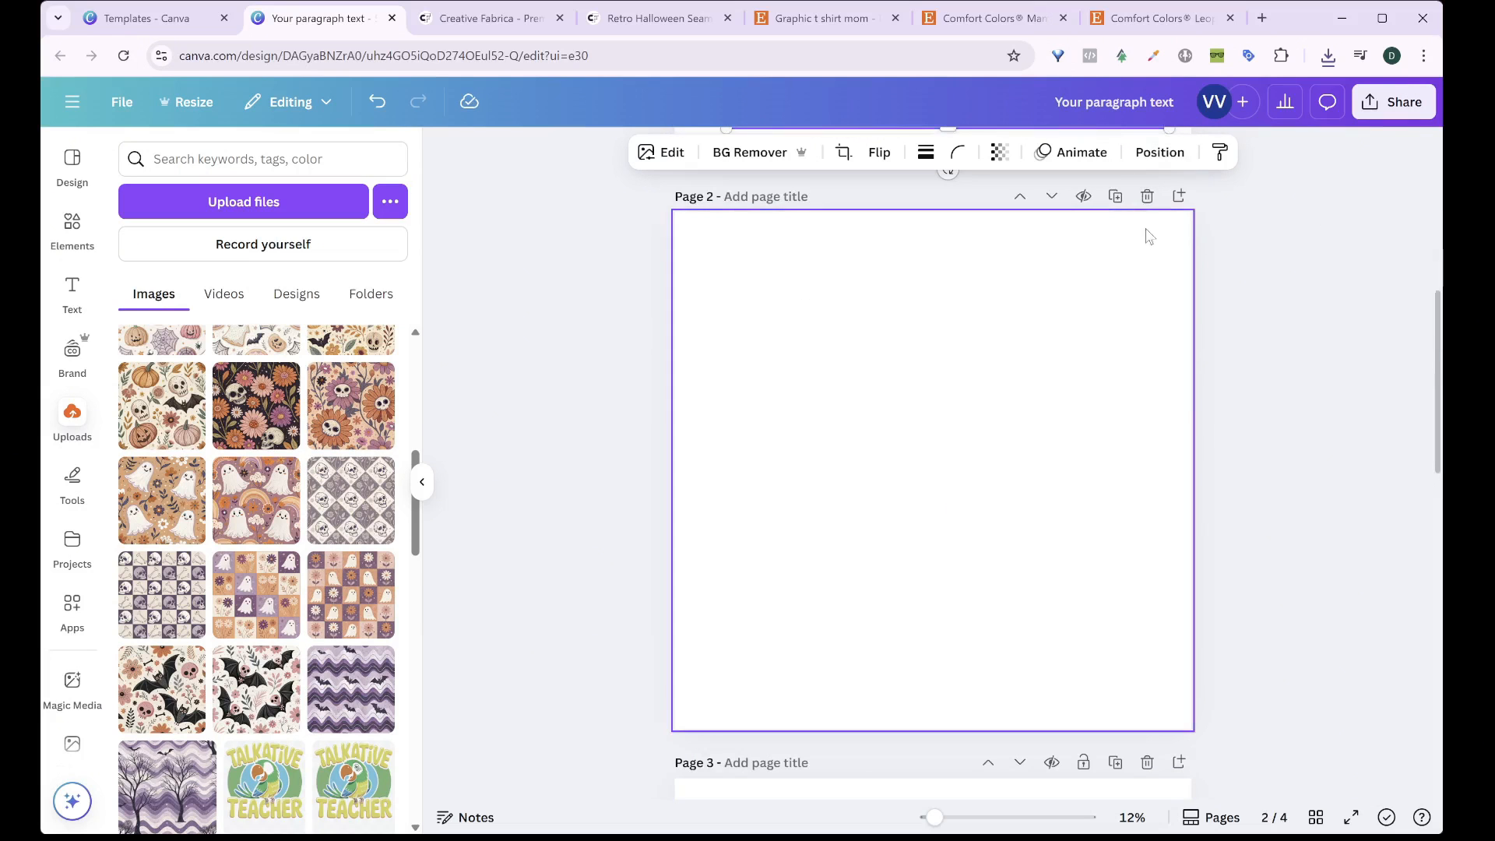
{"action": "left_click", "coordinate": [1051, 196]}
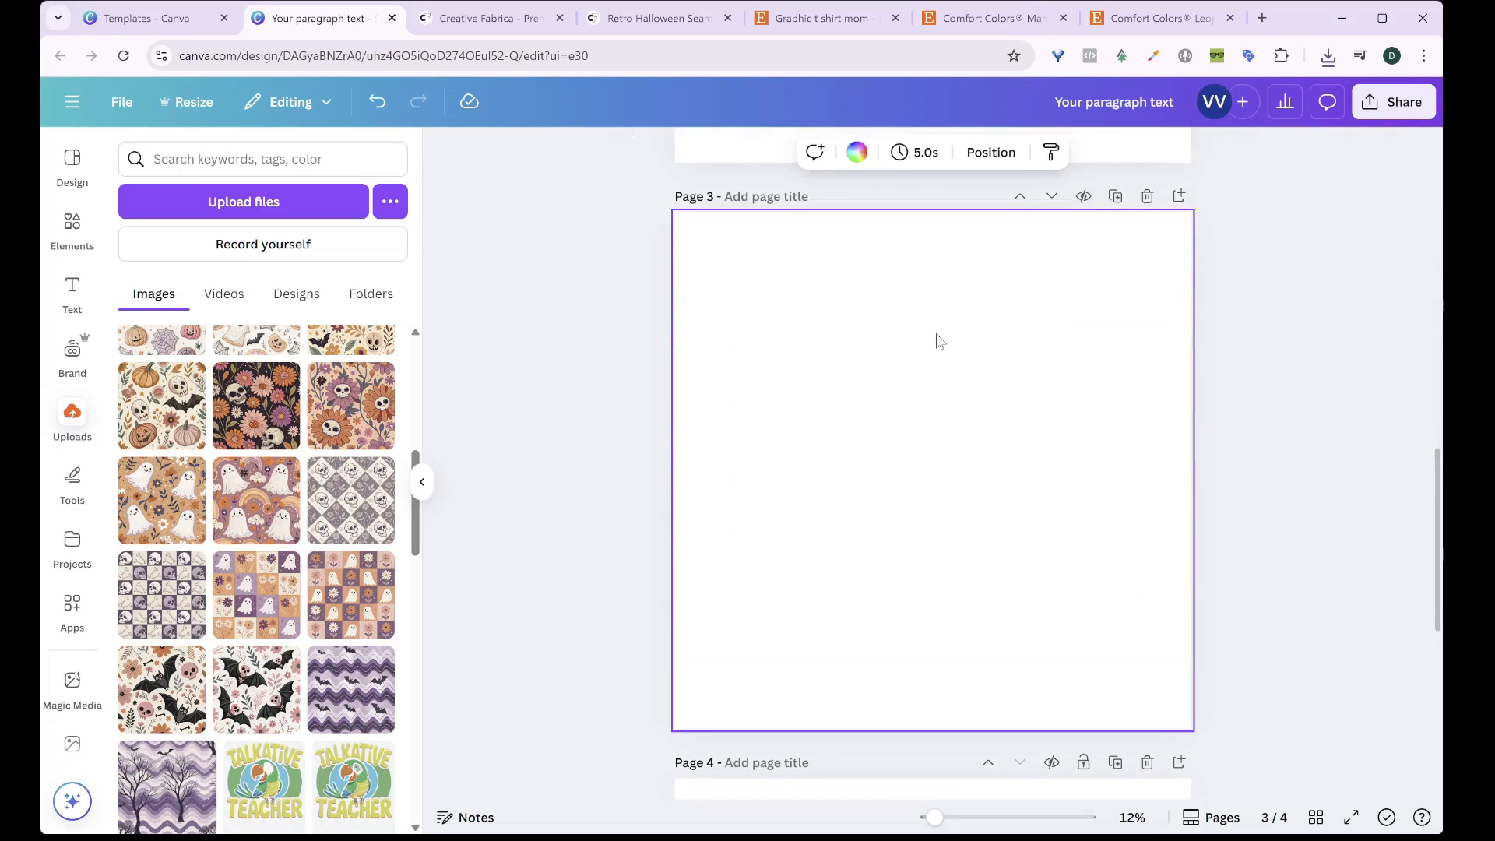
Move the skull-and-flower pattern from page 2 onto the blank page 3 and enlarge it to fill the page at 5,000 × 5,000
{"action": "scroll", "coordinate": [938, 339], "scroll_direction": "up", "scroll_amount": 3}
{"action": "left_click_drag", "start_coordinate": [956, 286], "coordinate": [962, 597]}
{"action": "left_click_drag", "start_coordinate": [1136, 442], "coordinate": [1193, 395]}
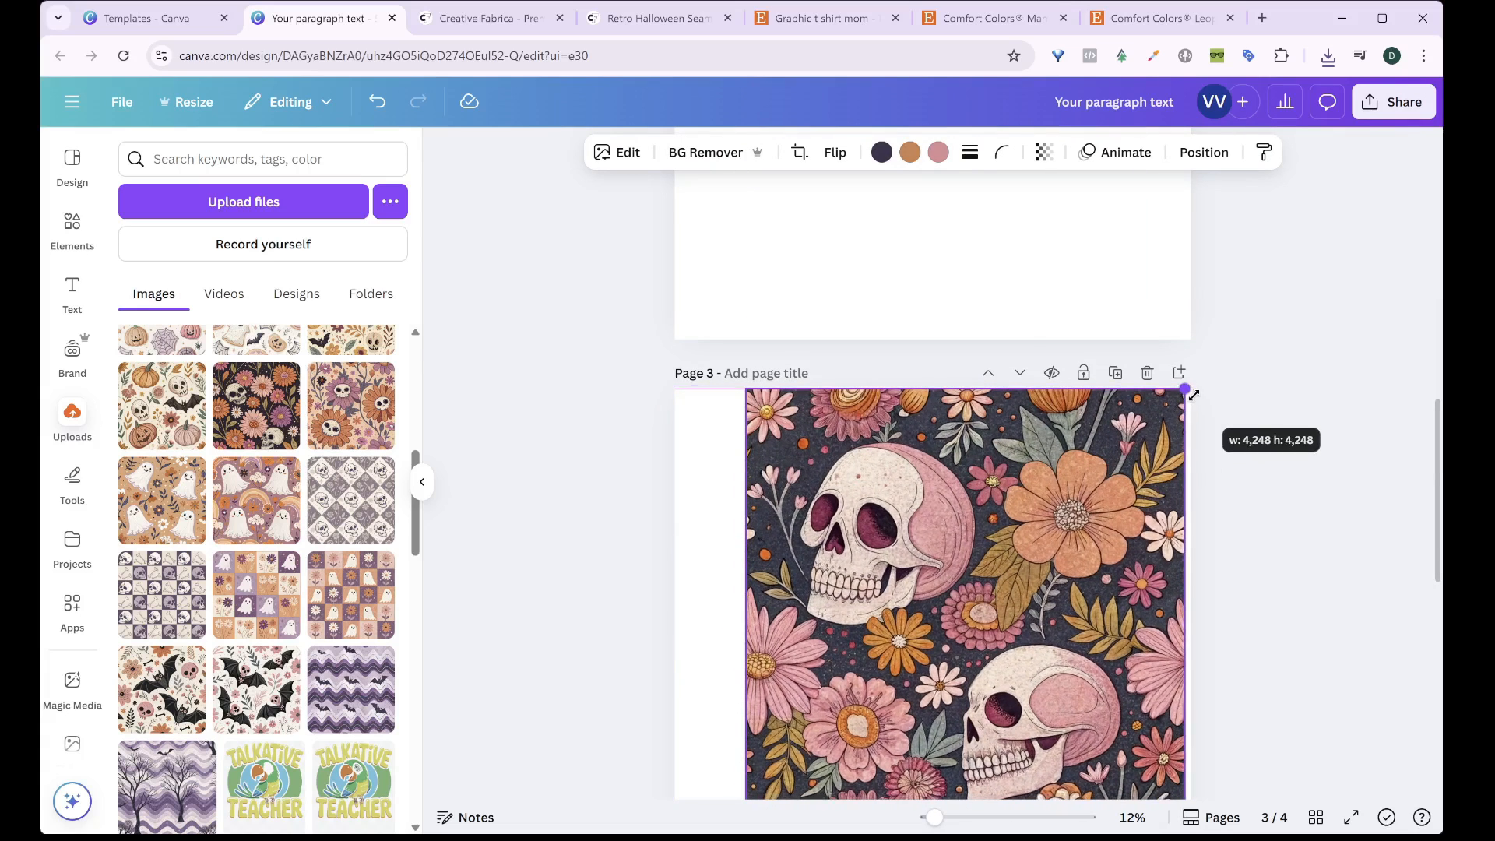
{"action": "scroll", "coordinate": [933, 495], "scroll_direction": "down", "scroll_amount": 3}
{"action": "left_click_drag", "start_coordinate": [944, 456], "coordinate": [951, 456]}
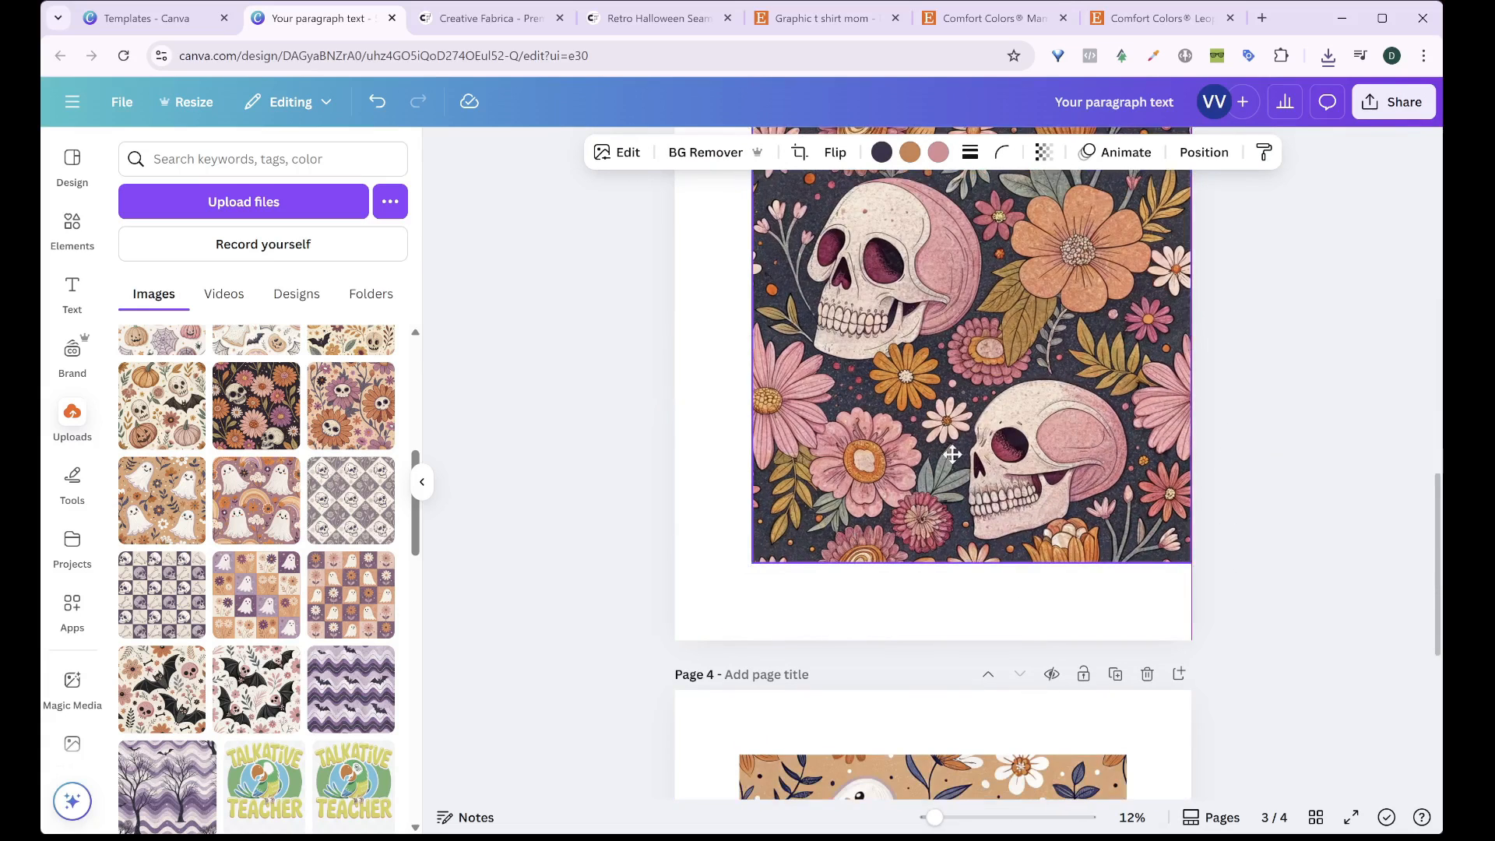
{"action": "left_click_drag", "start_coordinate": [753, 563], "coordinate": [686, 649]}
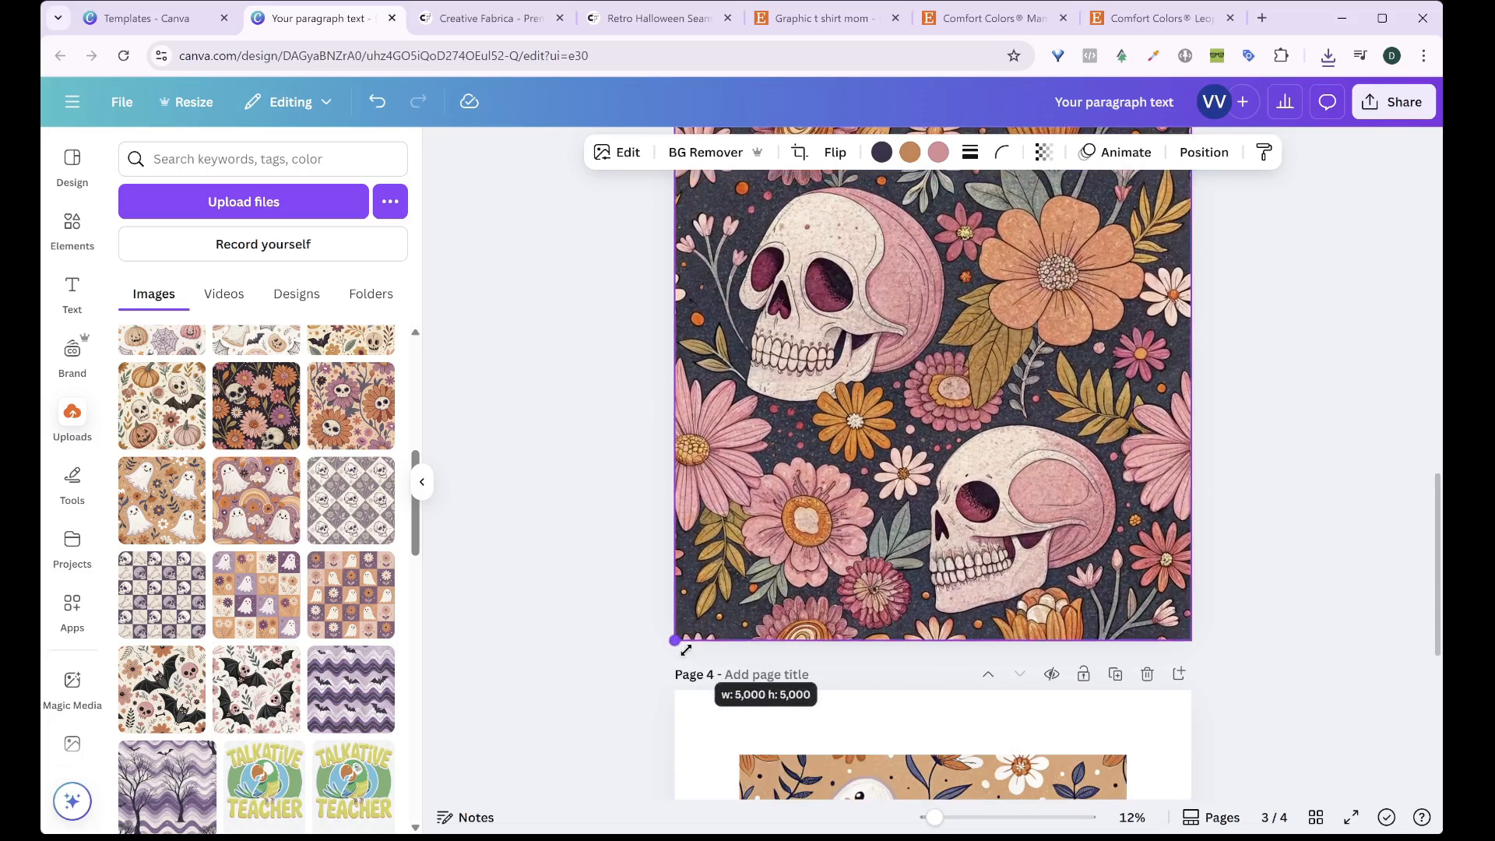
Copy the skull-and-flower pattern onto blank page 2 and shrink the copy to the page's upper-right quarter
{"action": "scroll", "coordinate": [1020, 455], "scroll_direction": "up", "scroll_amount": 3}
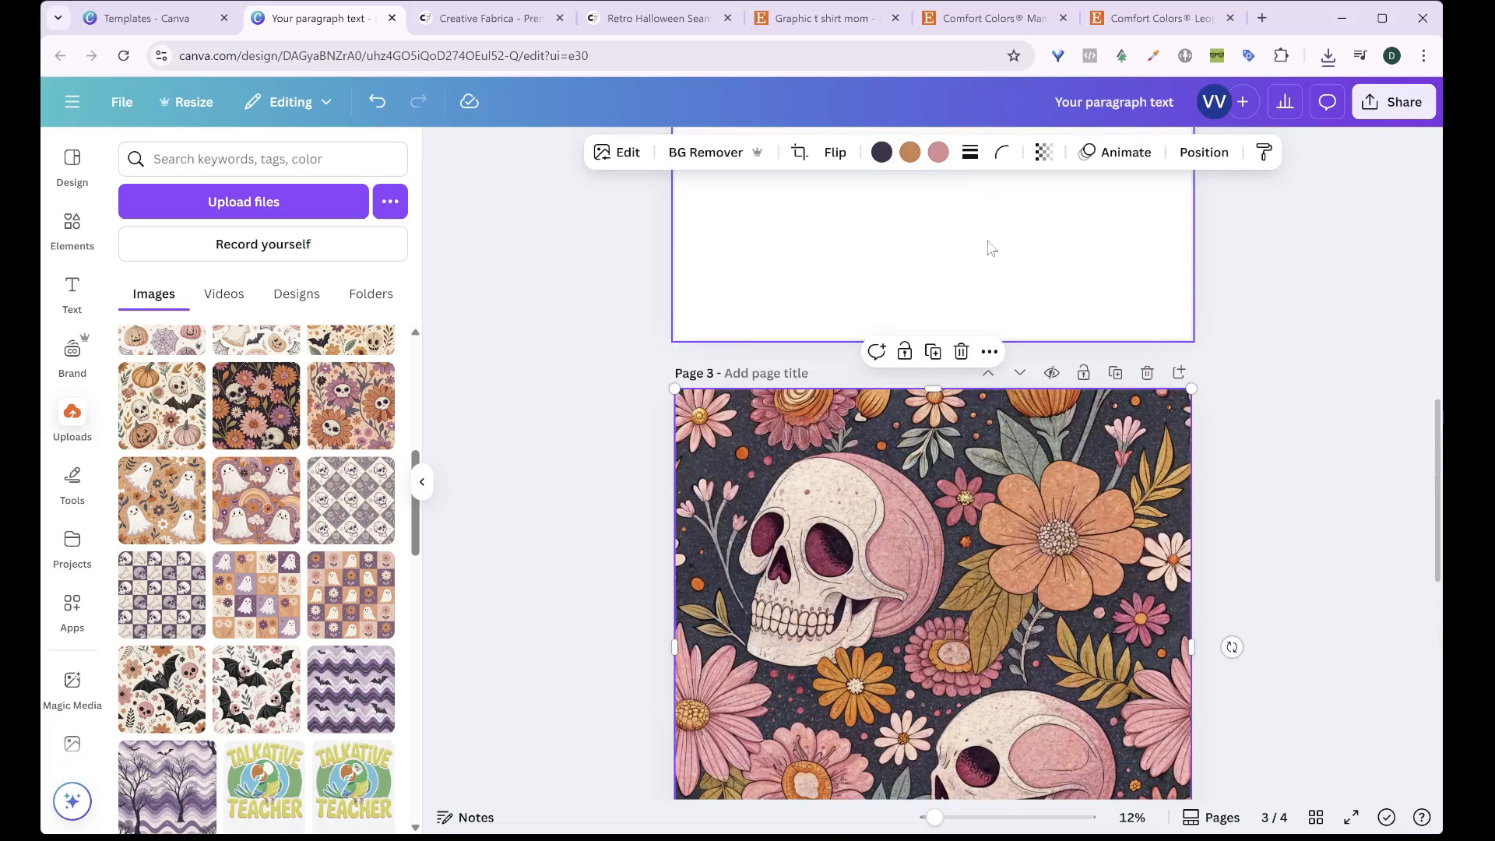
{"action": "scroll", "coordinate": [987, 323], "scroll_direction": "up", "scroll_amount": 3}
{"action": "left_click", "coordinate": [984, 317]}
{"action": "key", "text": "ctrl+v"}
{"action": "scroll", "coordinate": [984, 317], "scroll_direction": "up", "scroll_amount": 2}
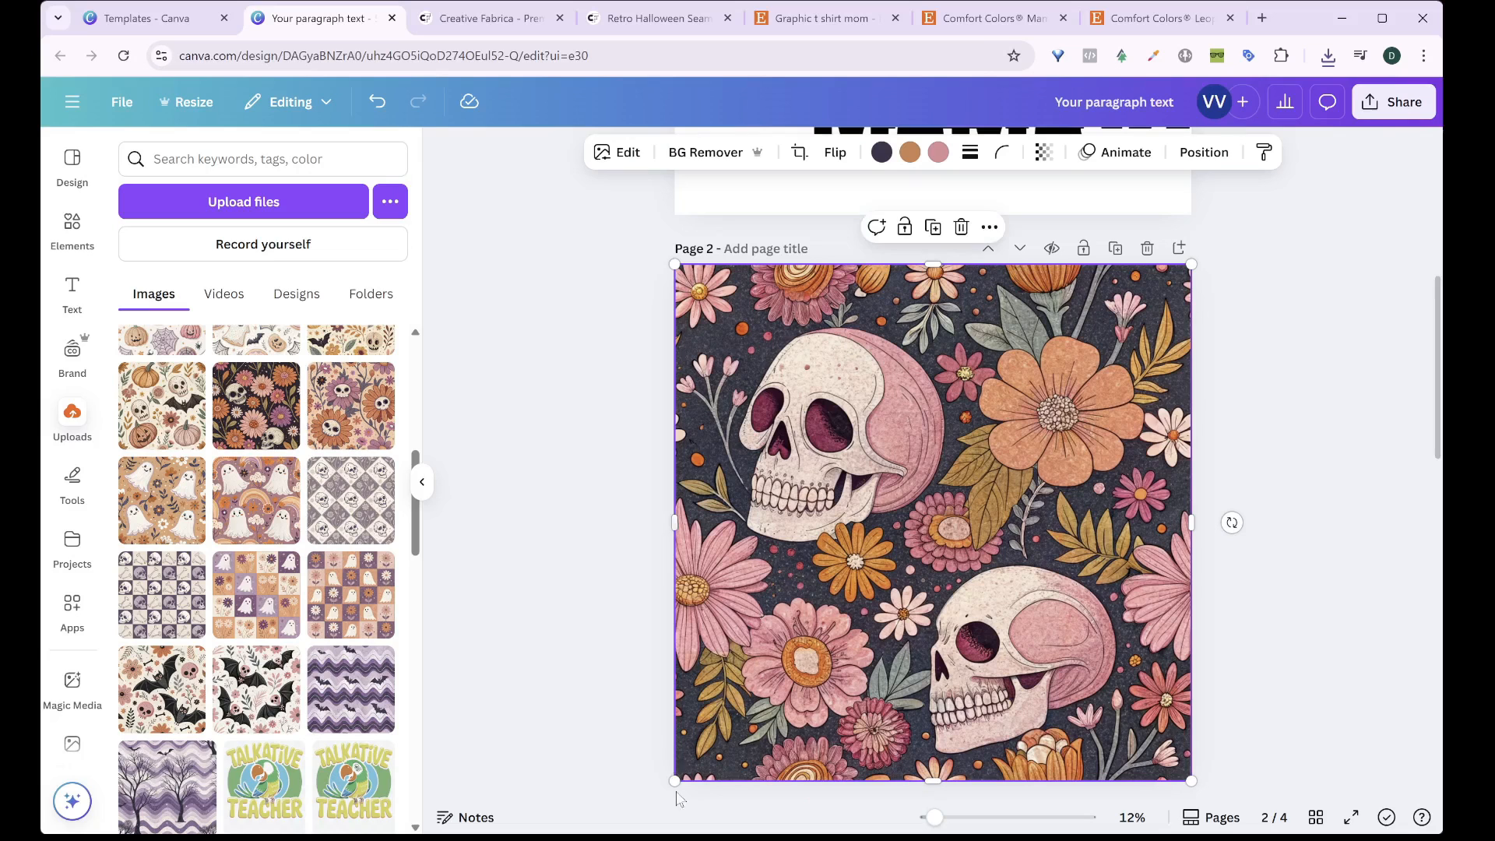
{"action": "left_click_drag", "start_coordinate": [674, 779], "coordinate": [929, 520]}
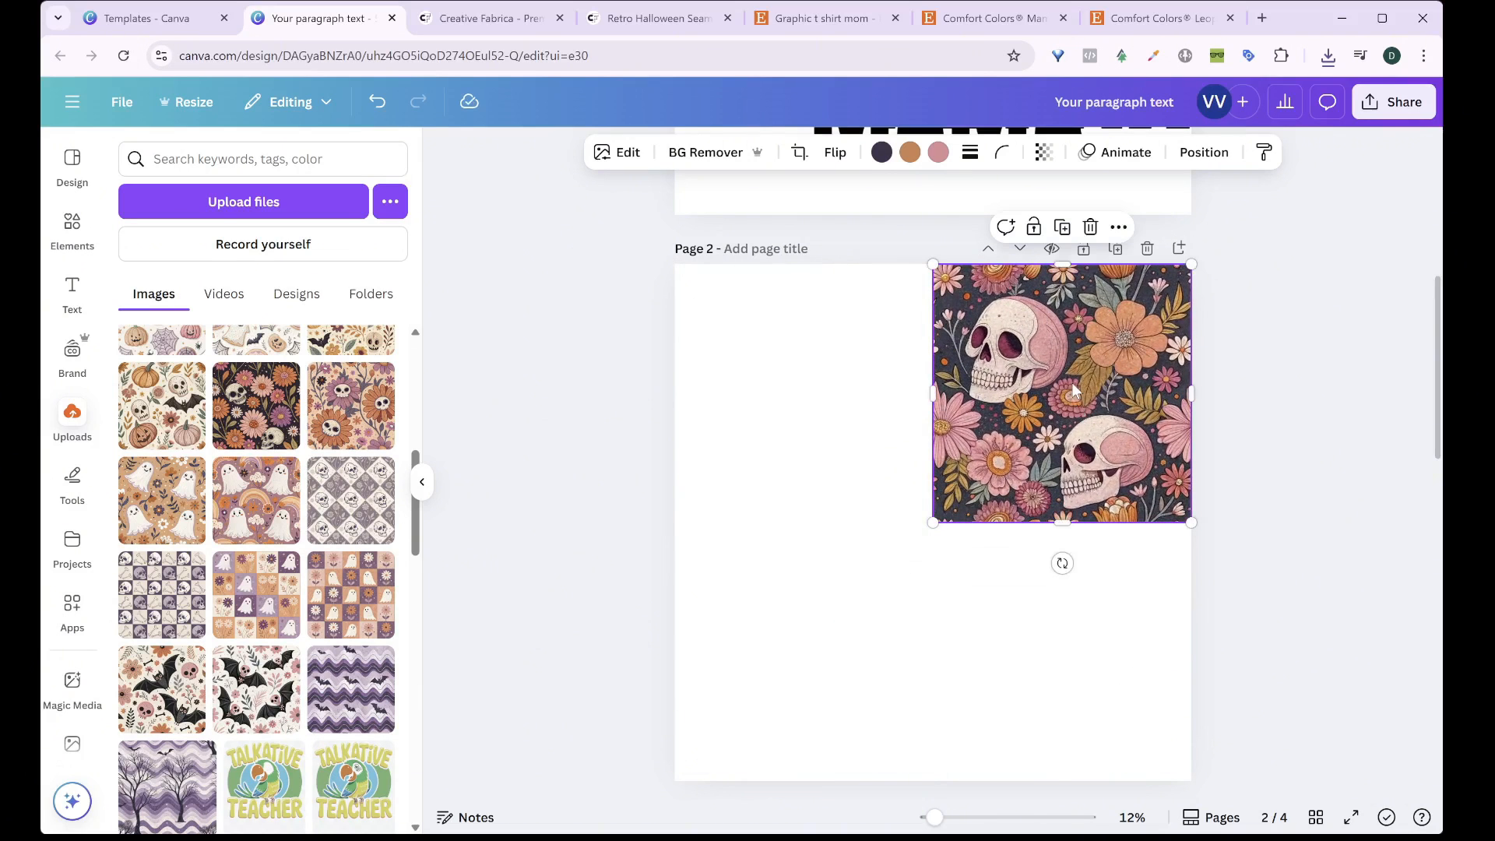
Duplicate the pattern tile on page 2 into a seamless 2 × 2 grid covering the whole page
{"action": "left_click_drag", "start_coordinate": [1071, 382], "coordinate": [812, 380]}
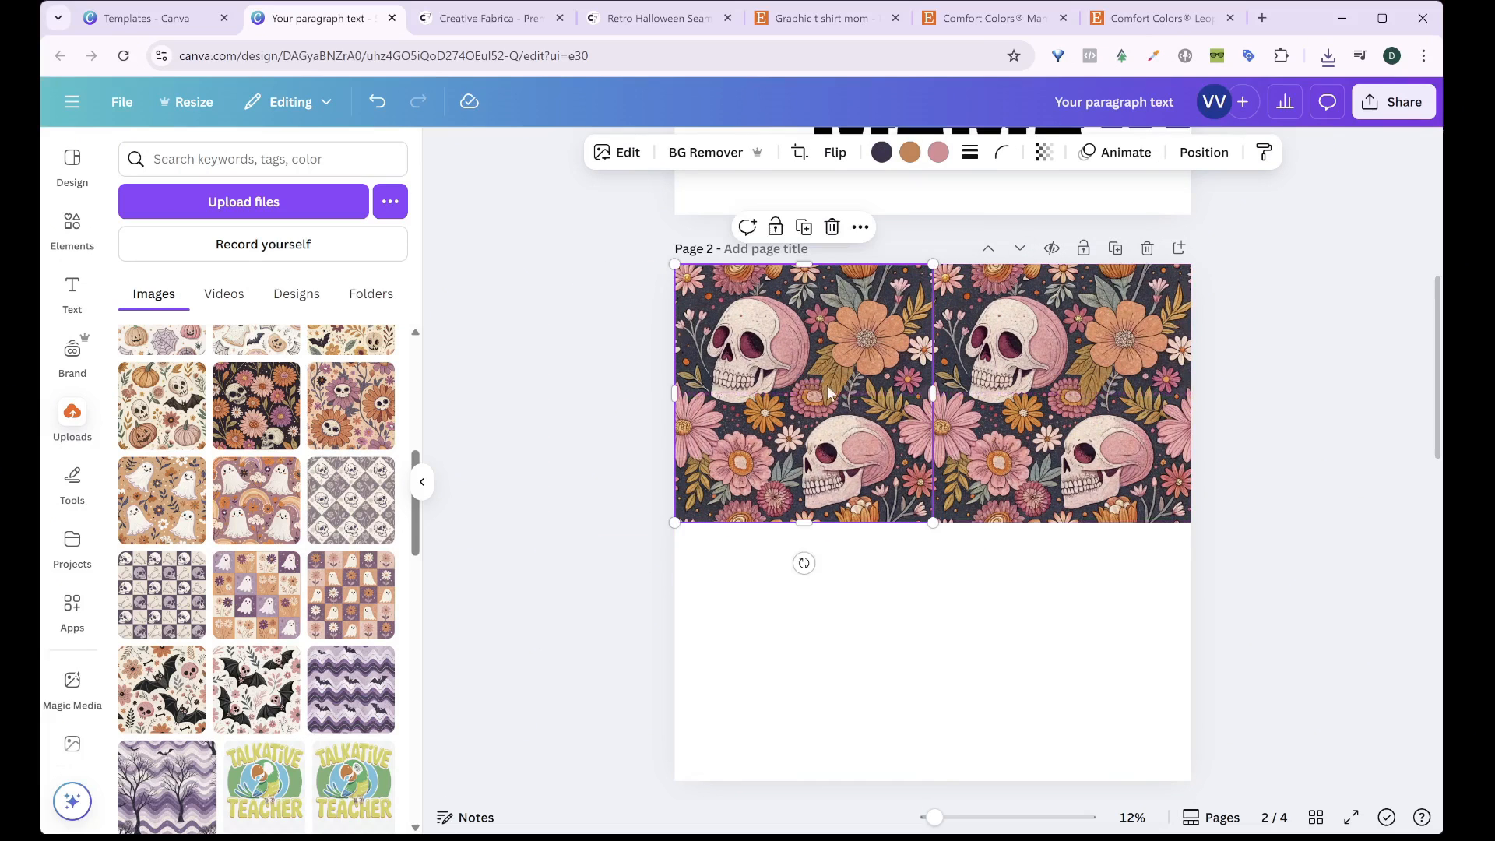
{"action": "left_click_drag", "start_coordinate": [1006, 555], "coordinate": [843, 654]}
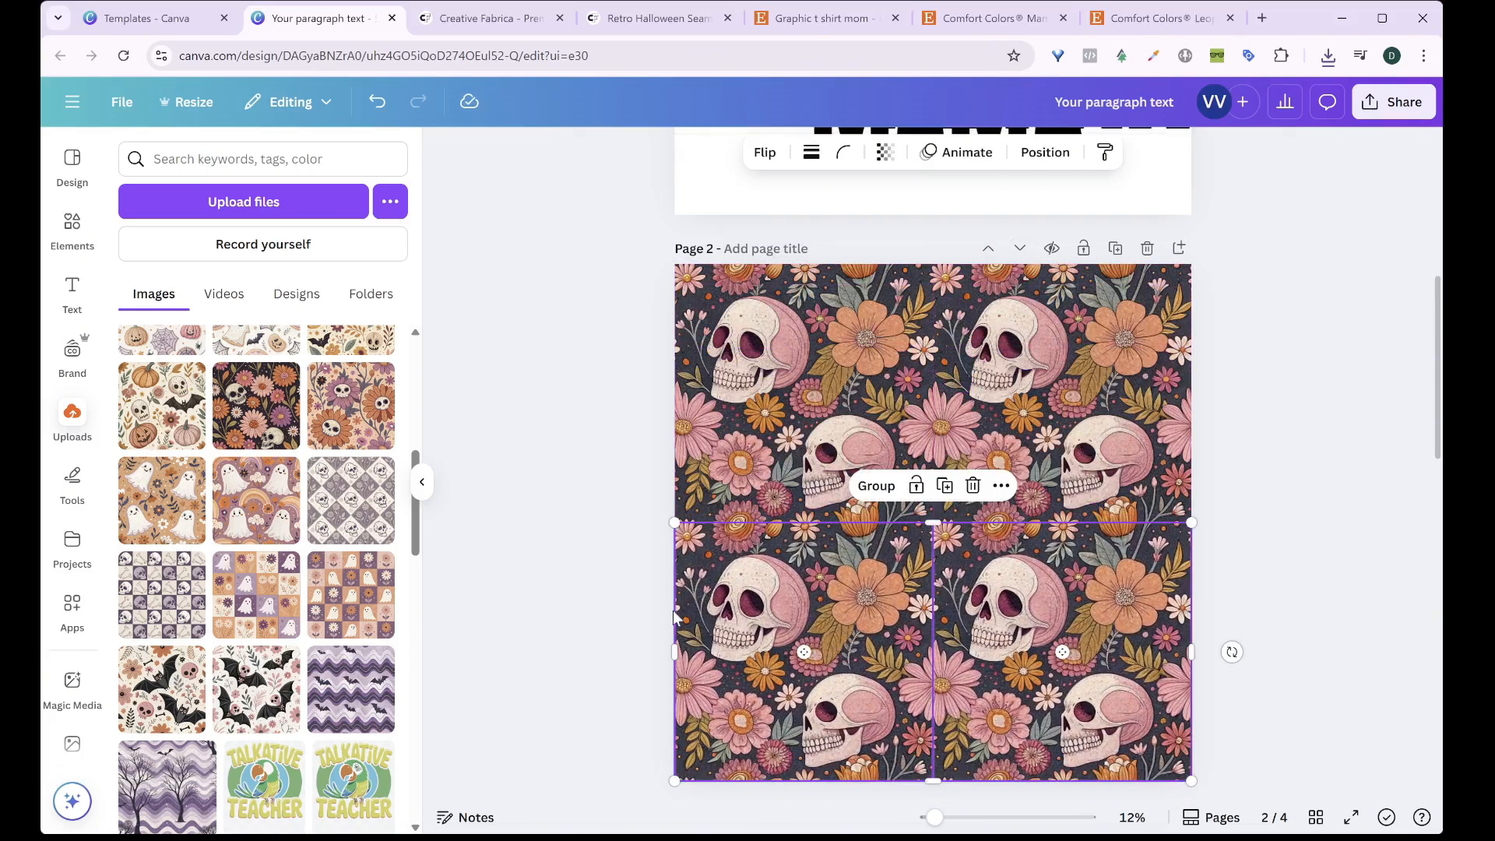
{"action": "left_click", "coordinate": [638, 559]}
Shrink the 2 × 2 pattern grid to half size and duplicate it side by side across the upper half of page 2
{"action": "left_click_drag", "start_coordinate": [629, 377], "coordinate": [958, 550]}
{"action": "left_click", "coordinate": [1134, 689]}
{"action": "left_click_drag", "start_coordinate": [1171, 696], "coordinate": [736, 343]}
{"action": "left_click_drag", "start_coordinate": [757, 421], "coordinate": [757, 421]}
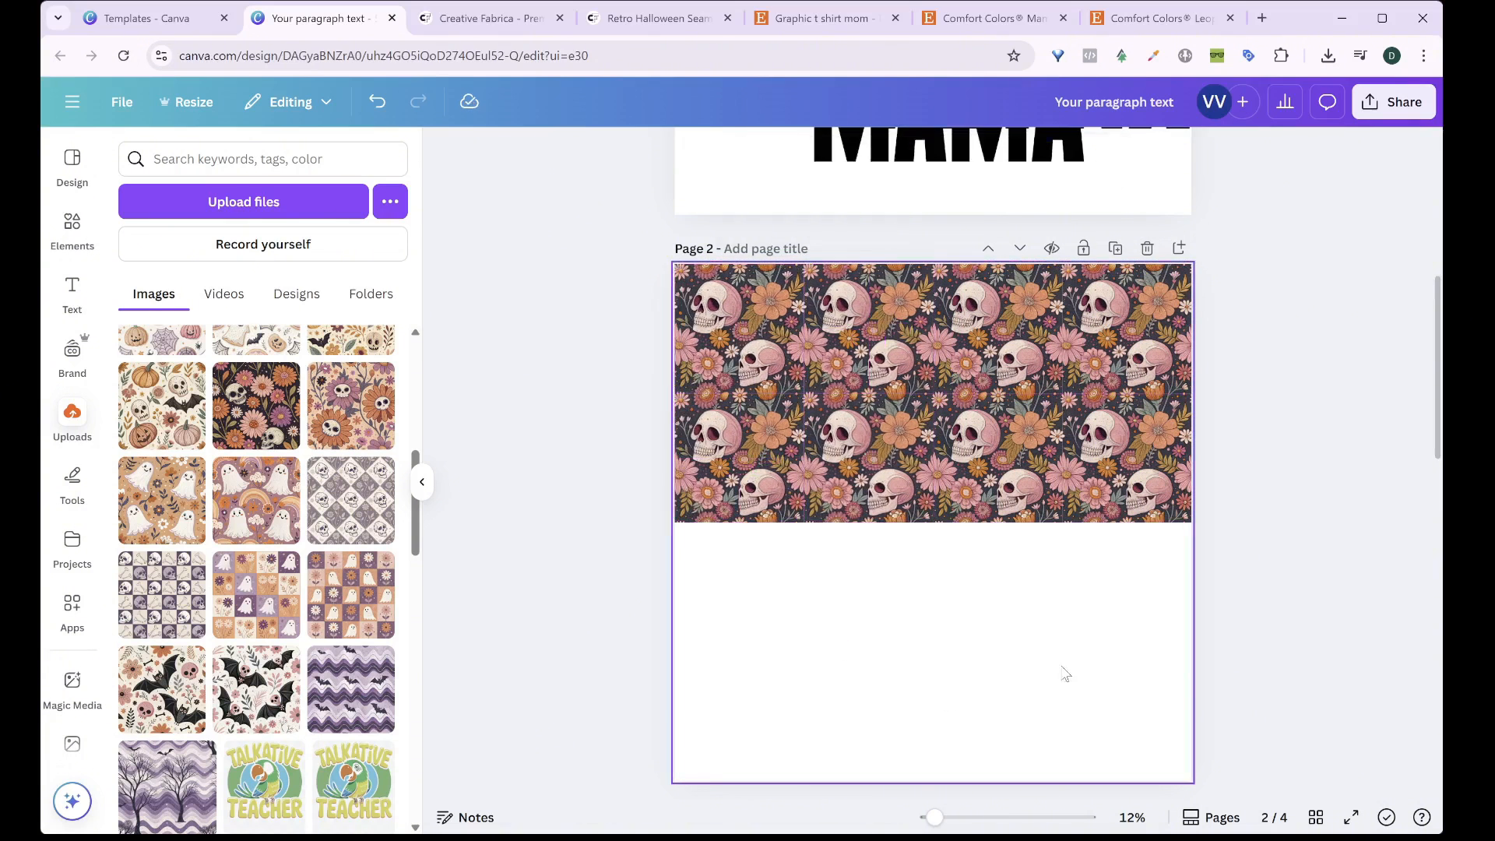
Duplicate the eight upper pattern tiles into the lower half of page 2 to complete a 4 × 4 grid
{"action": "left_click_drag", "start_coordinate": [1062, 669], "coordinate": [769, 381]}
{"action": "left_click", "coordinate": [1101, 594]}
{"action": "left_click_drag", "start_coordinate": [1149, 593], "coordinate": [758, 514]}
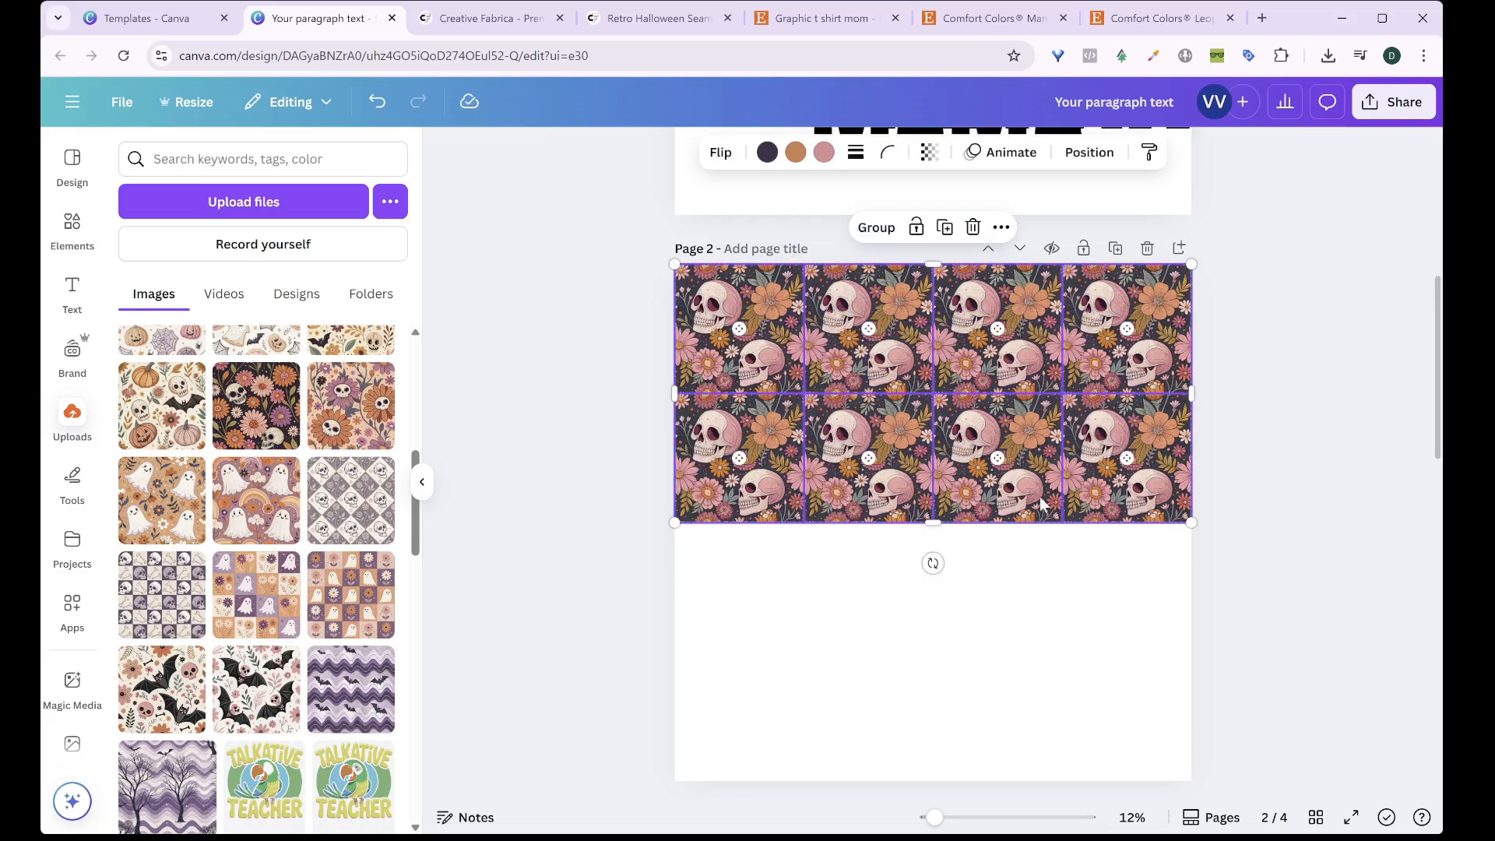
{"action": "left_click_drag", "start_coordinate": [1041, 505], "coordinate": [1085, 439]}
{"action": "left_click_drag", "start_coordinate": [1009, 360], "coordinate": [1013, 614]}
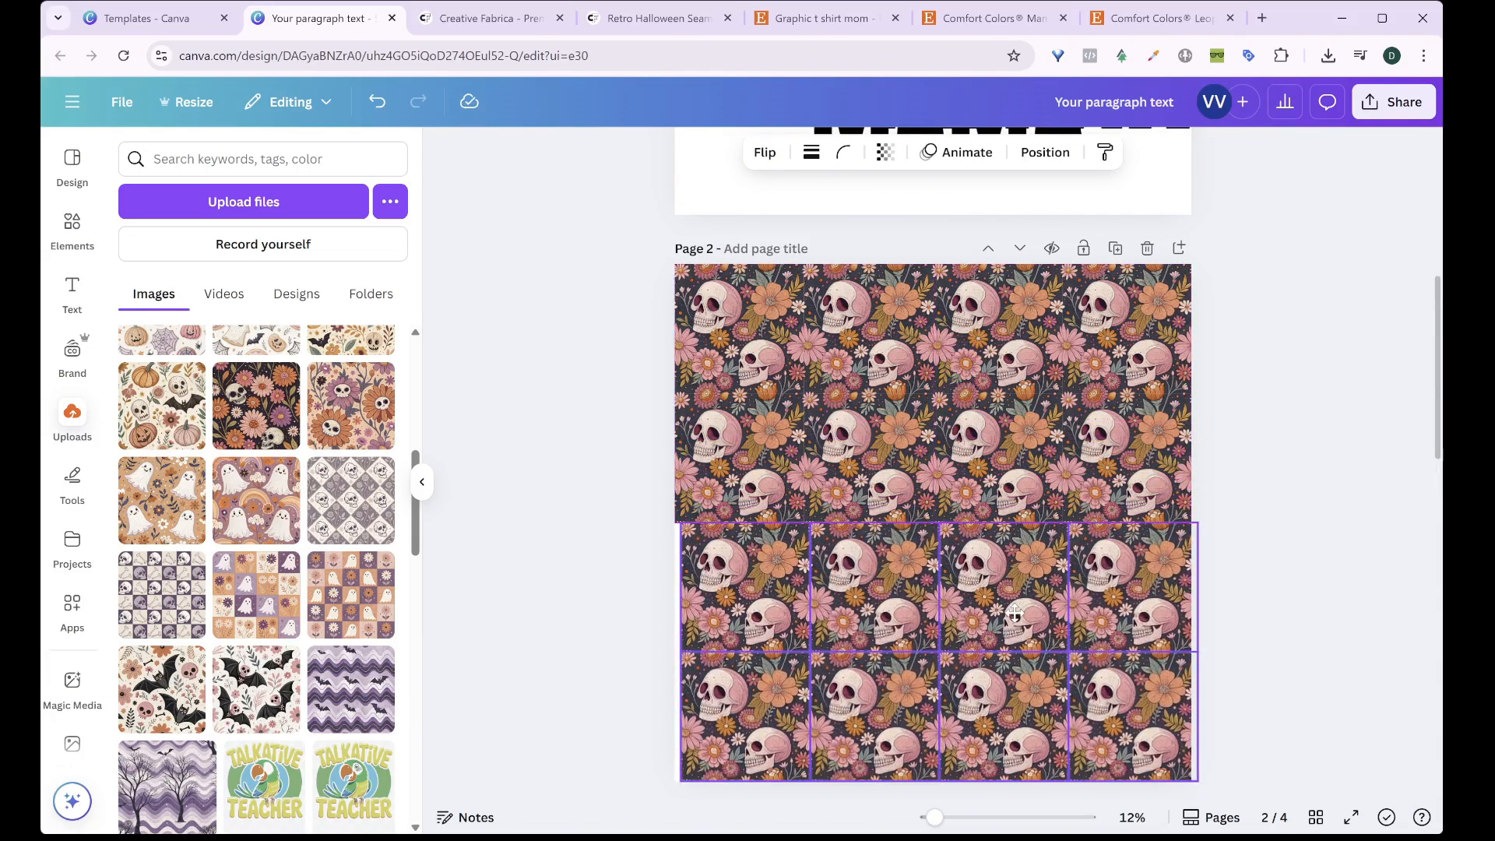
{"action": "left_click", "coordinate": [1314, 530]}
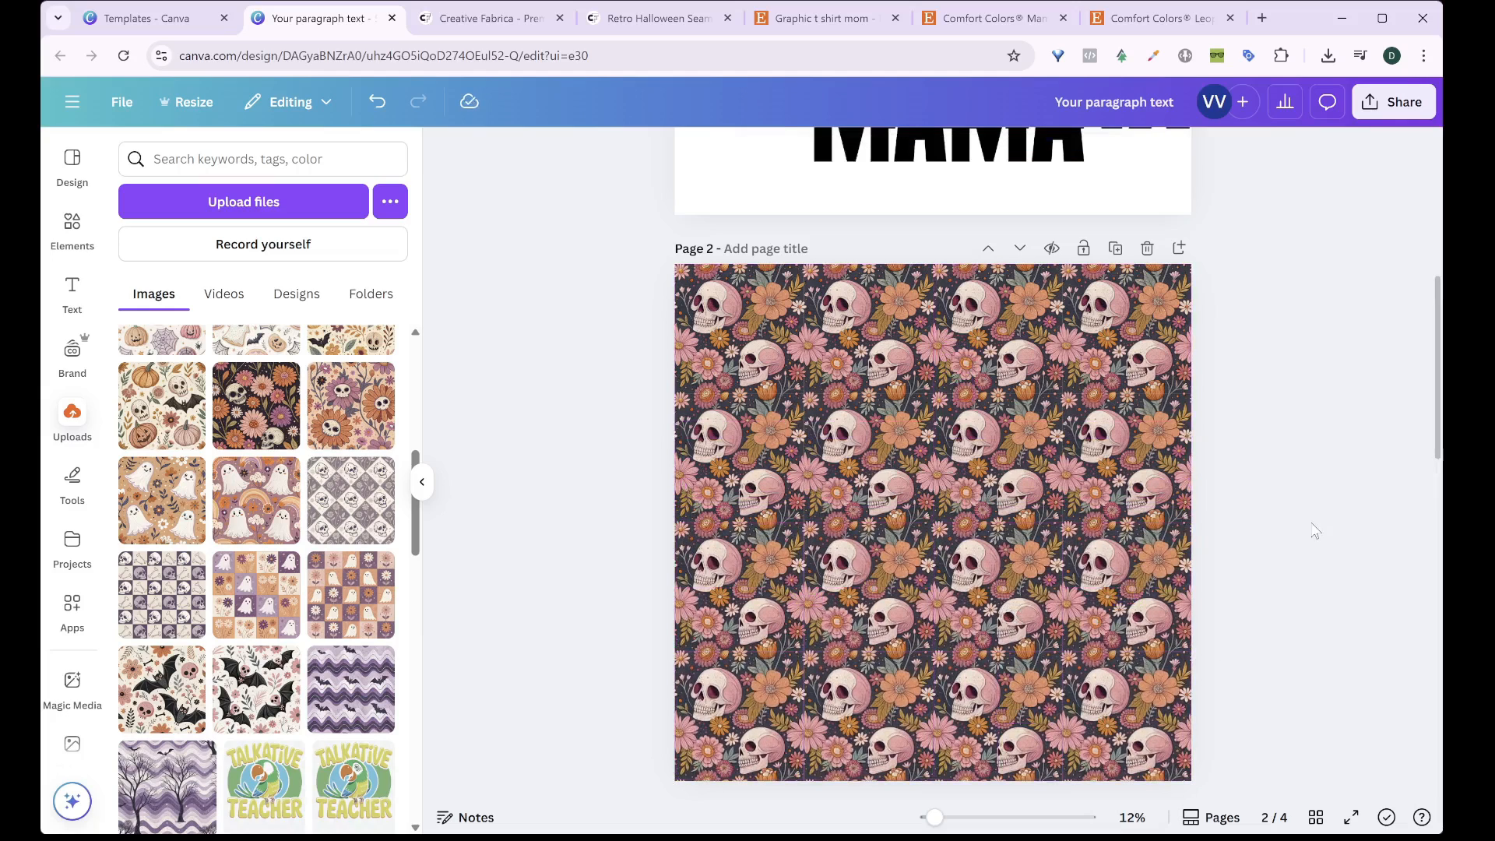
Duplicate page 2 and shrink the copy's 4 × 4 skull pattern grid to the page's upper-right quarter
{"action": "left_click", "coordinate": [1114, 249]}
{"action": "left_click_drag", "start_coordinate": [610, 322], "coordinate": [1284, 769]}
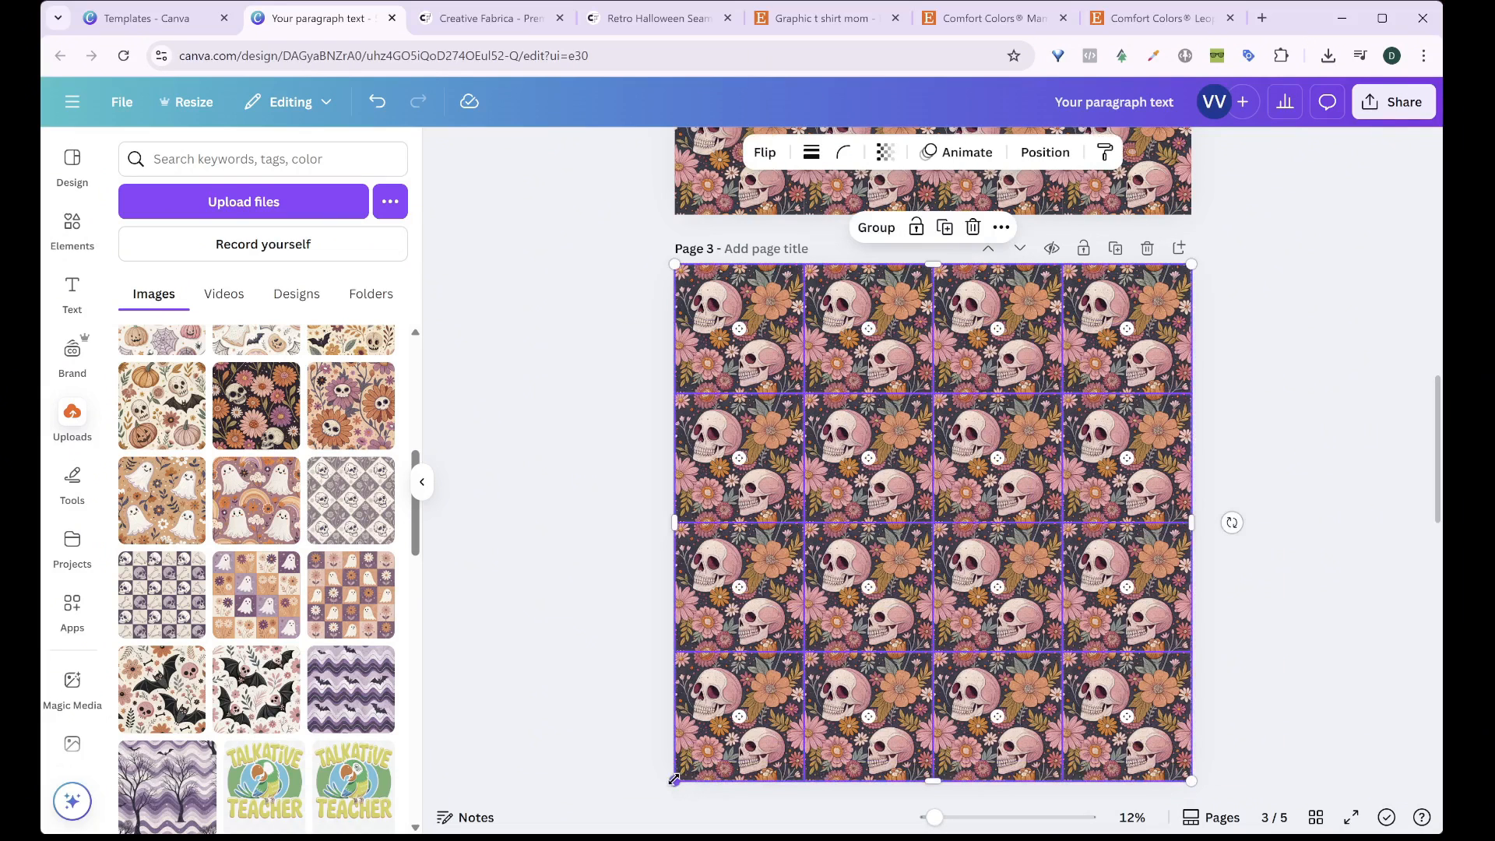
{"action": "left_click_drag", "start_coordinate": [674, 779], "coordinate": [941, 527]}
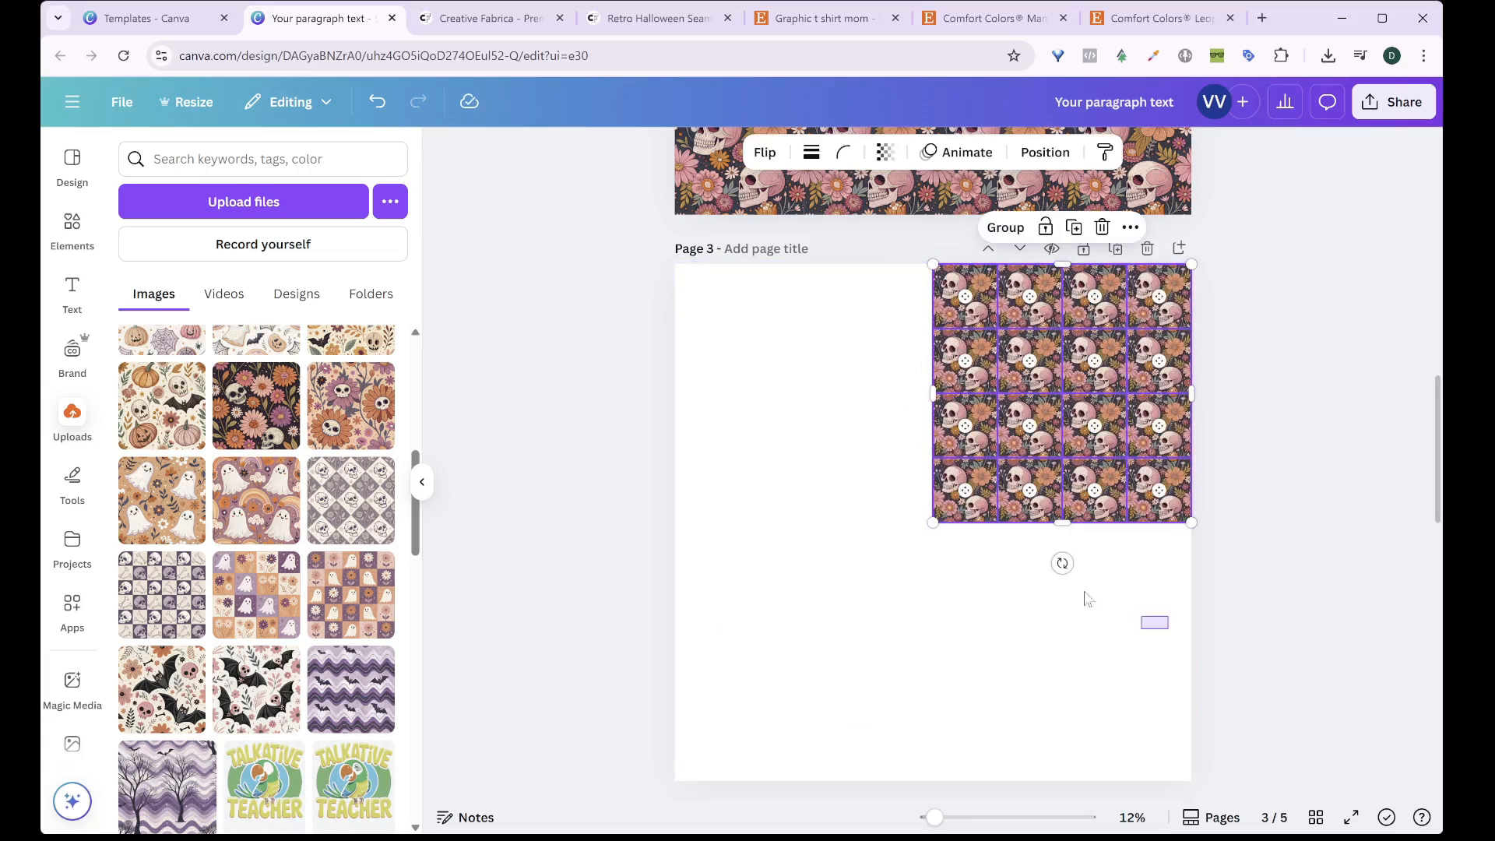
Duplicate the shrunken skull grid across page 3's upper half and into its lower half to complete an 8 × 8 grid
{"action": "left_click_drag", "start_coordinate": [1087, 599], "coordinate": [913, 246]}
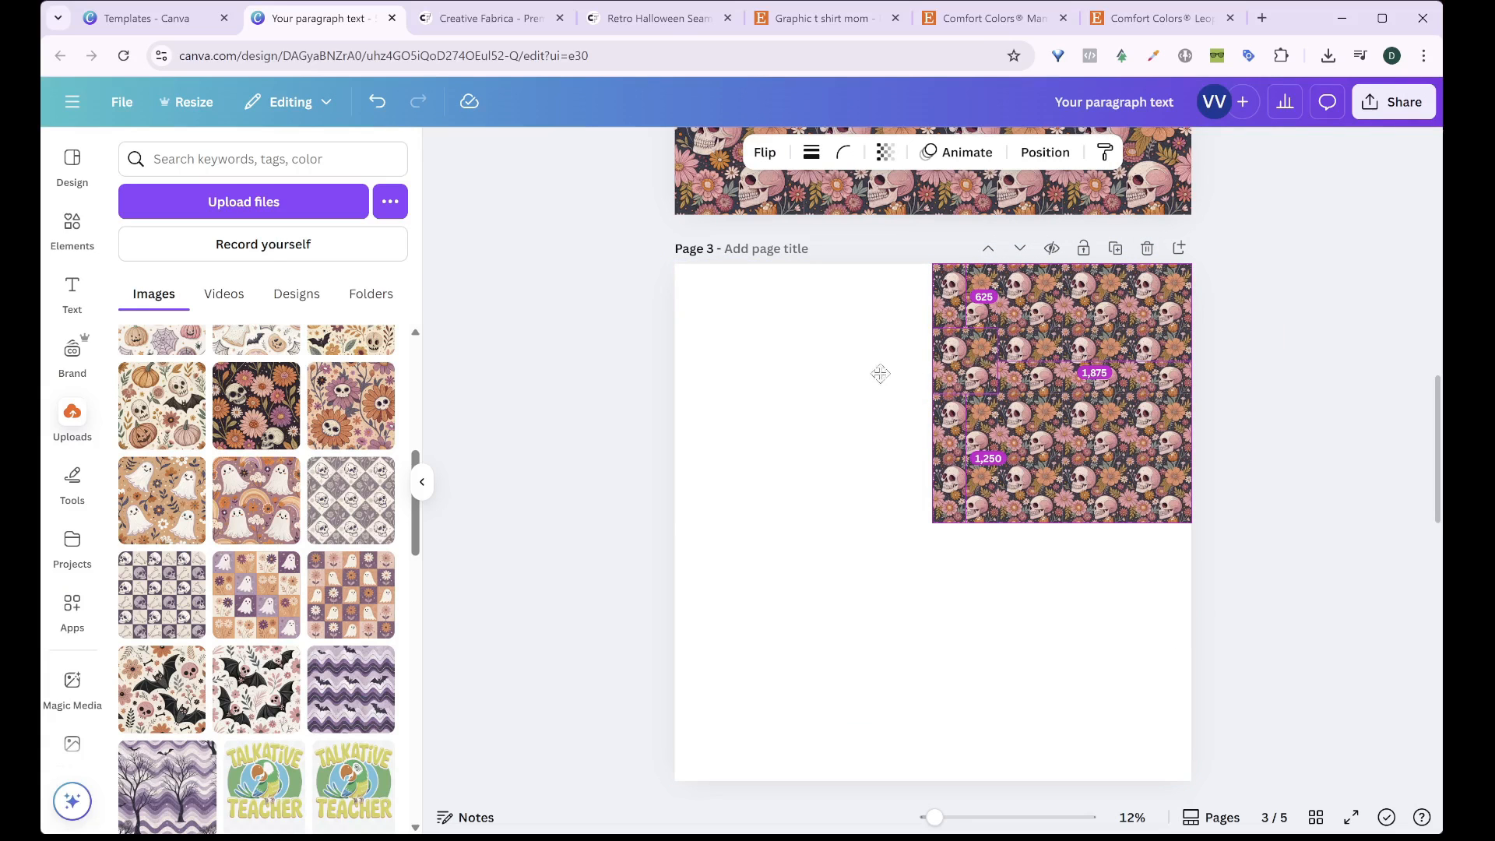
{"action": "left_click_drag", "start_coordinate": [880, 374], "coordinate": [722, 348]}
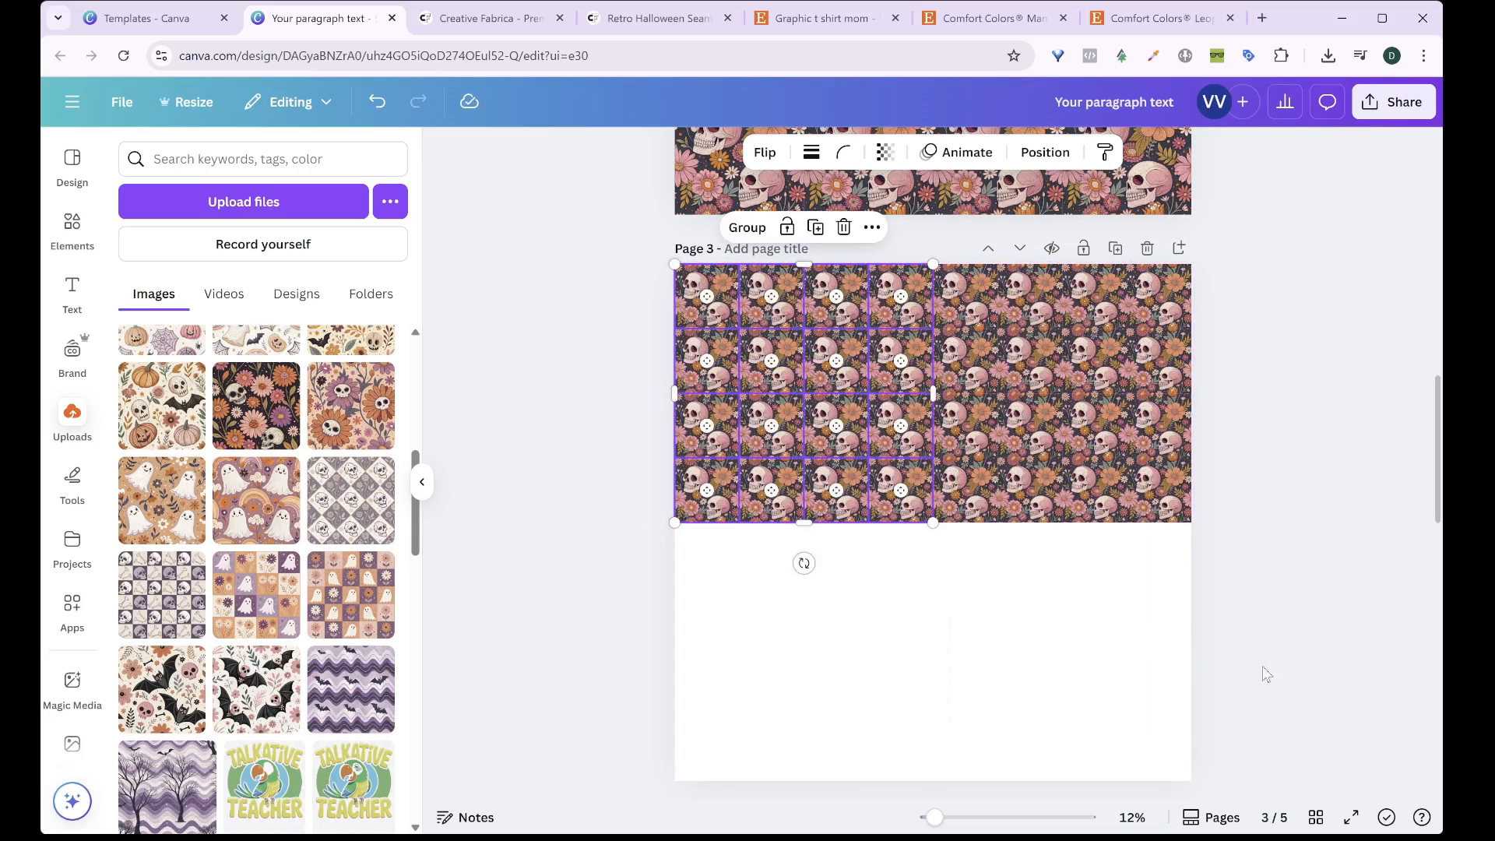
{"action": "left_click_drag", "start_coordinate": [1261, 668], "coordinate": [706, 297]}
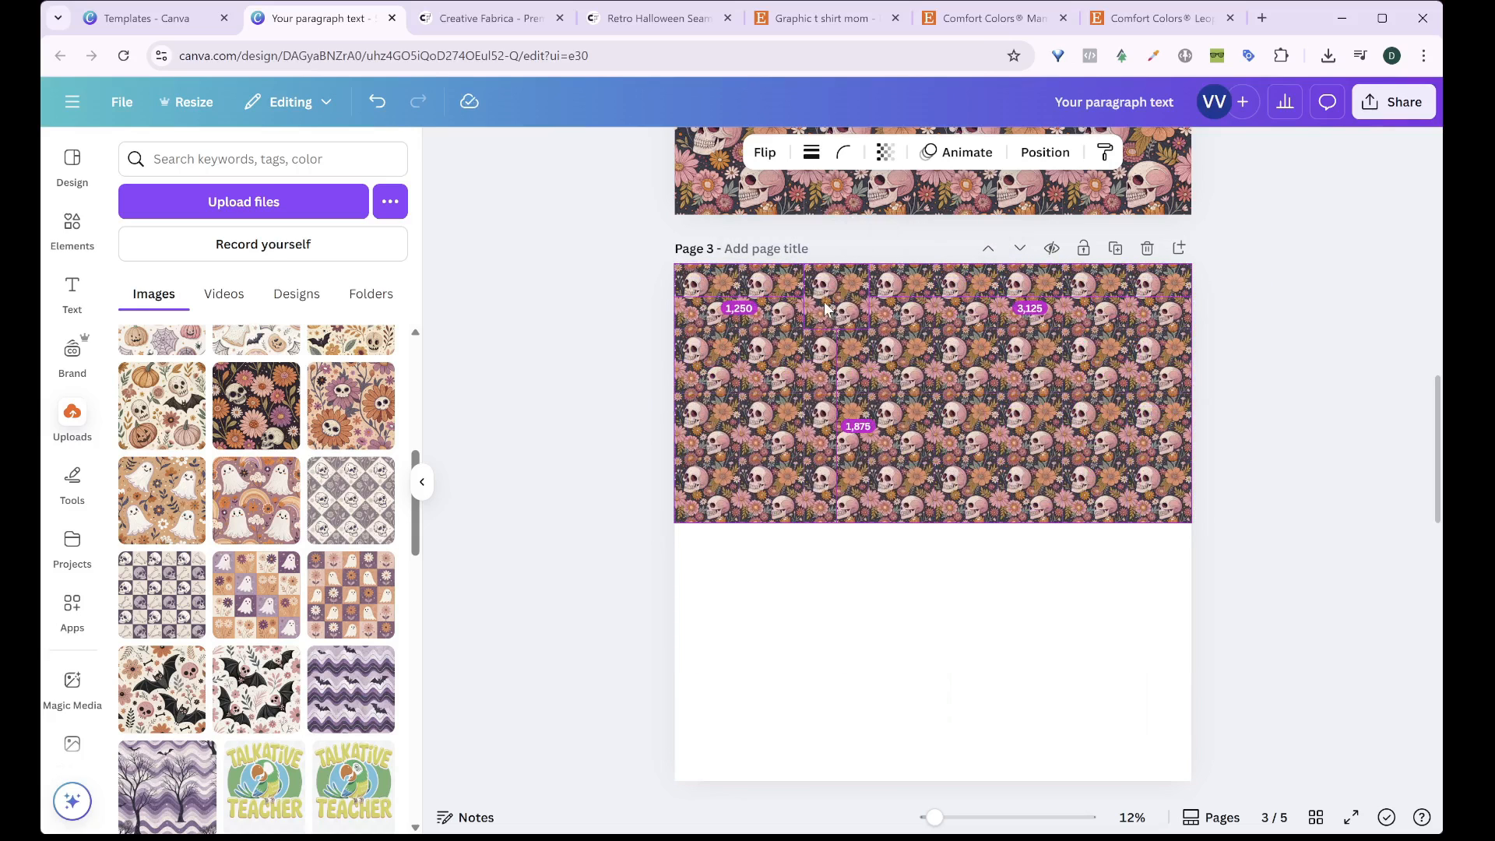
{"action": "left_click_drag", "start_coordinate": [825, 309], "coordinate": [823, 557]}
{"action": "left_click", "coordinate": [1303, 505]}
Move the ghost-and-flower pattern on page 5 to the upper-right corner and shrink it to a quarter of the page
{"action": "scroll", "coordinate": [1292, 505], "scroll_direction": "down", "scroll_amount": 15}
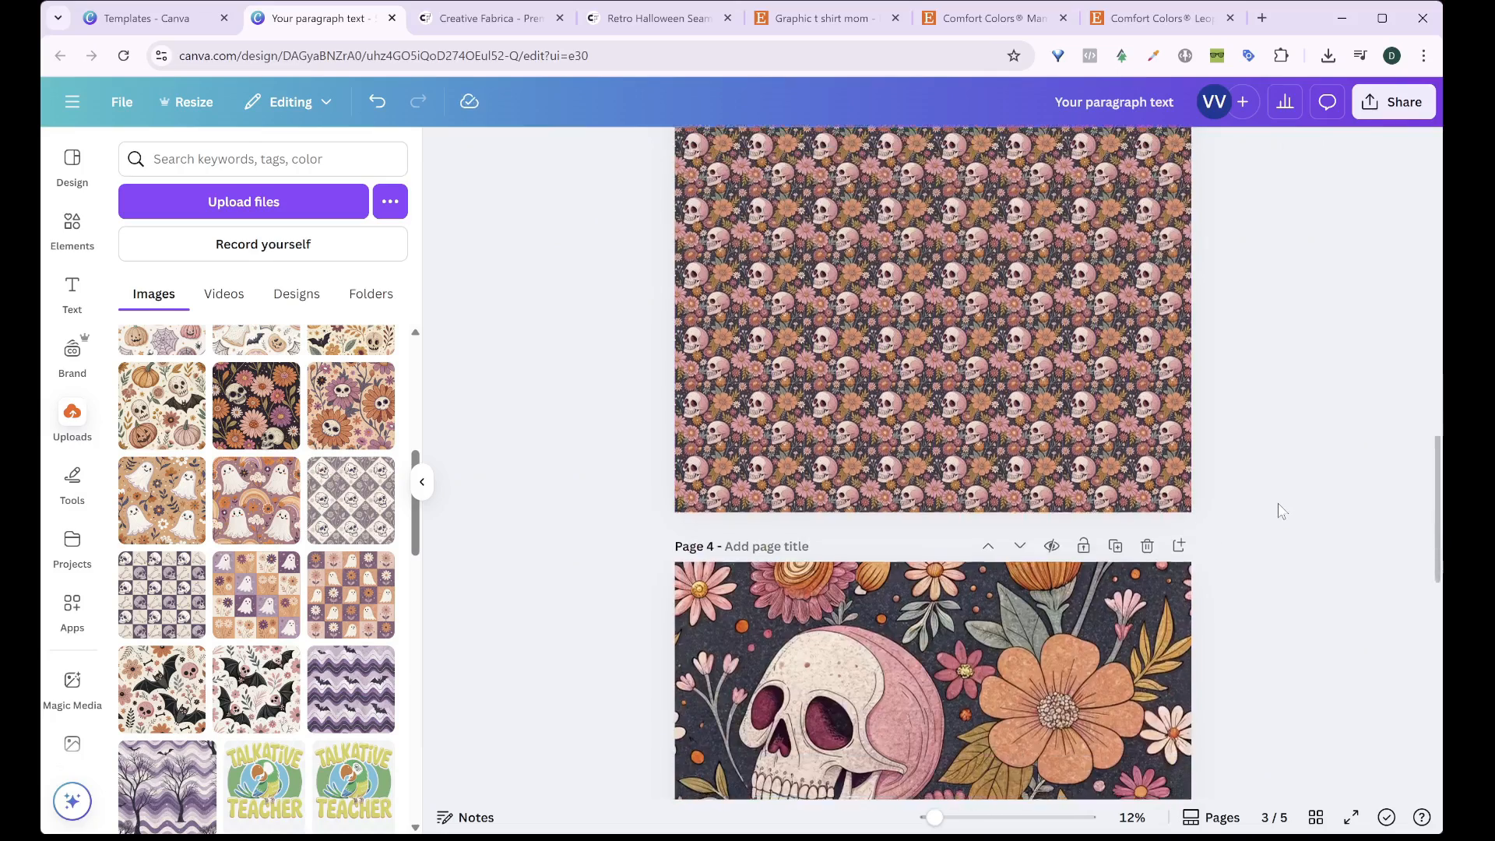
{"action": "left_click", "coordinate": [942, 568]}
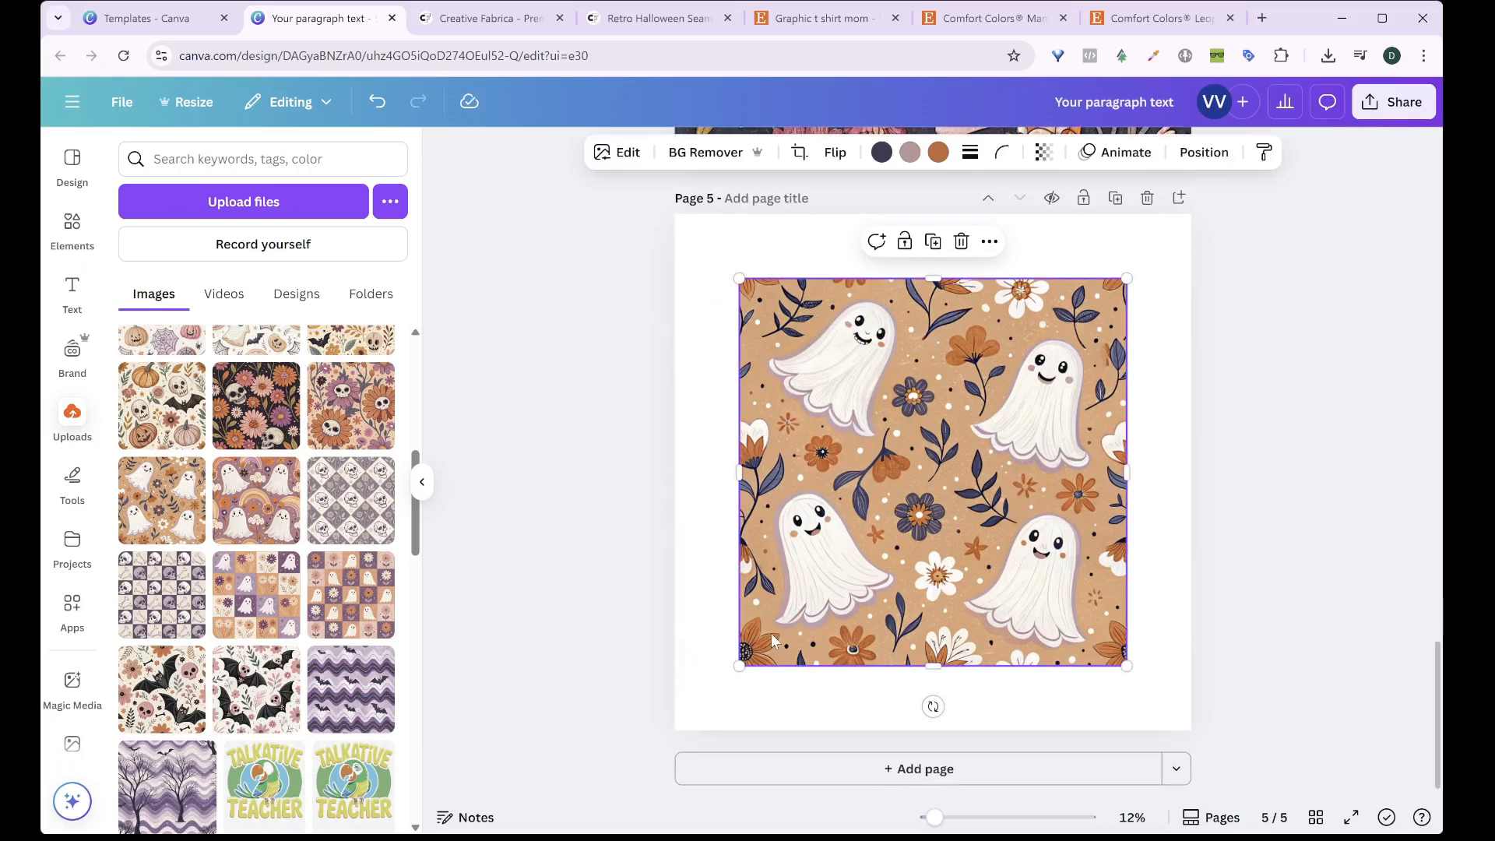
{"action": "left_click_drag", "start_coordinate": [874, 528], "coordinate": [939, 464]}
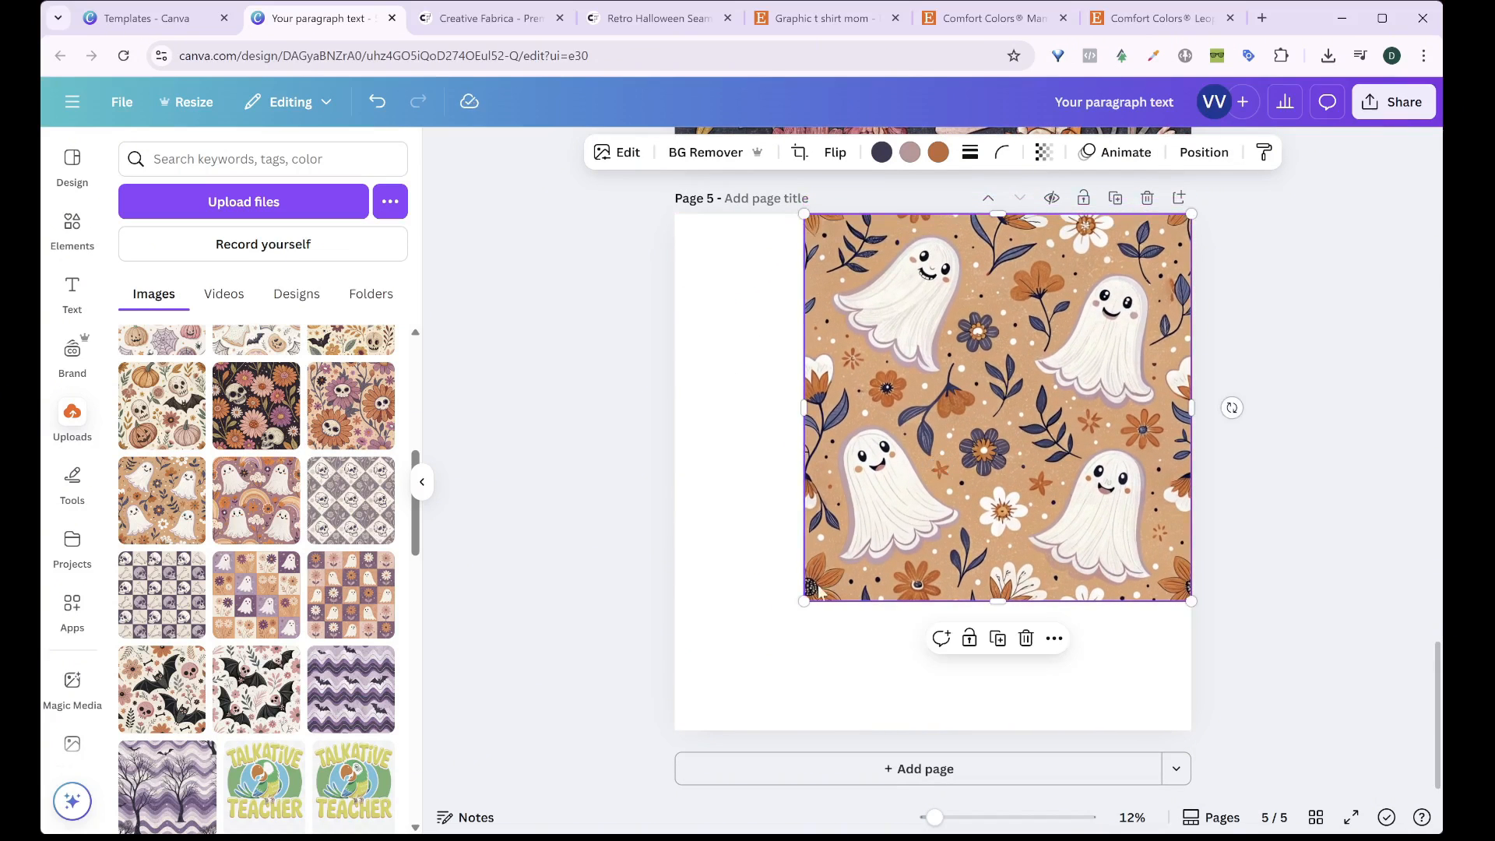
{"action": "left_click_drag", "start_coordinate": [806, 600], "coordinate": [917, 447]}
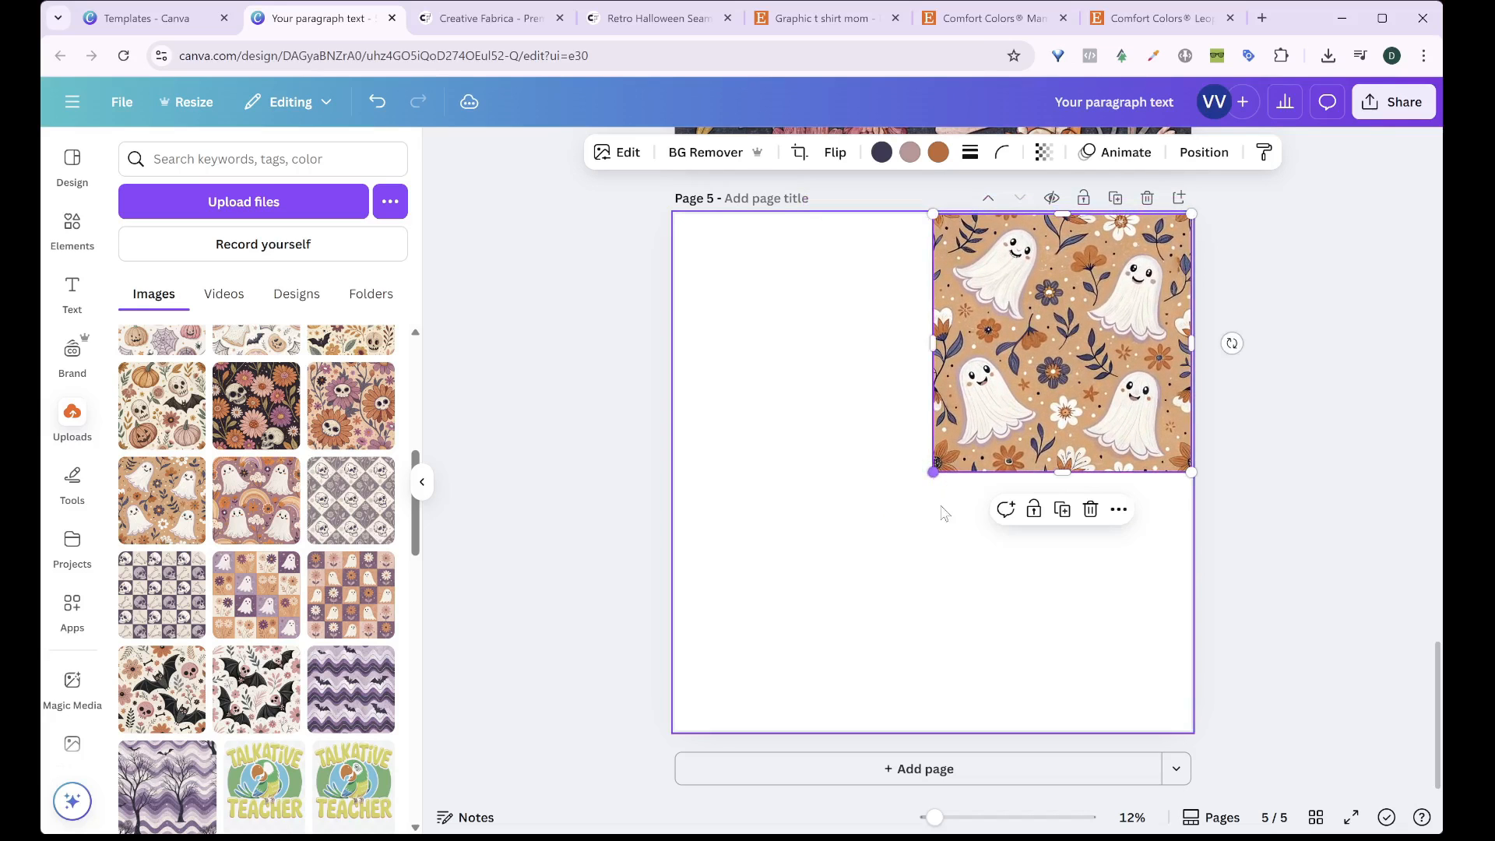
Duplicate the ghost pattern tile into a seamless 2 × 2 grid covering page 5
{"action": "left_click", "coordinate": [1109, 541]}
{"action": "left_click", "coordinate": [1079, 371]}
{"action": "mouse_move", "coordinate": [820, 361]}
{"action": "left_mouse_down"}
{"action": "mouse_move", "coordinate": [806, 360]}
{"action": "mouse_move", "coordinate": [840, 377]}
{"action": "mouse_move", "coordinate": [804, 367]}
{"action": "mouse_move", "coordinate": [817, 367]}
{"action": "left_mouse_up"}
{"action": "left_click", "coordinate": [1020, 502]}
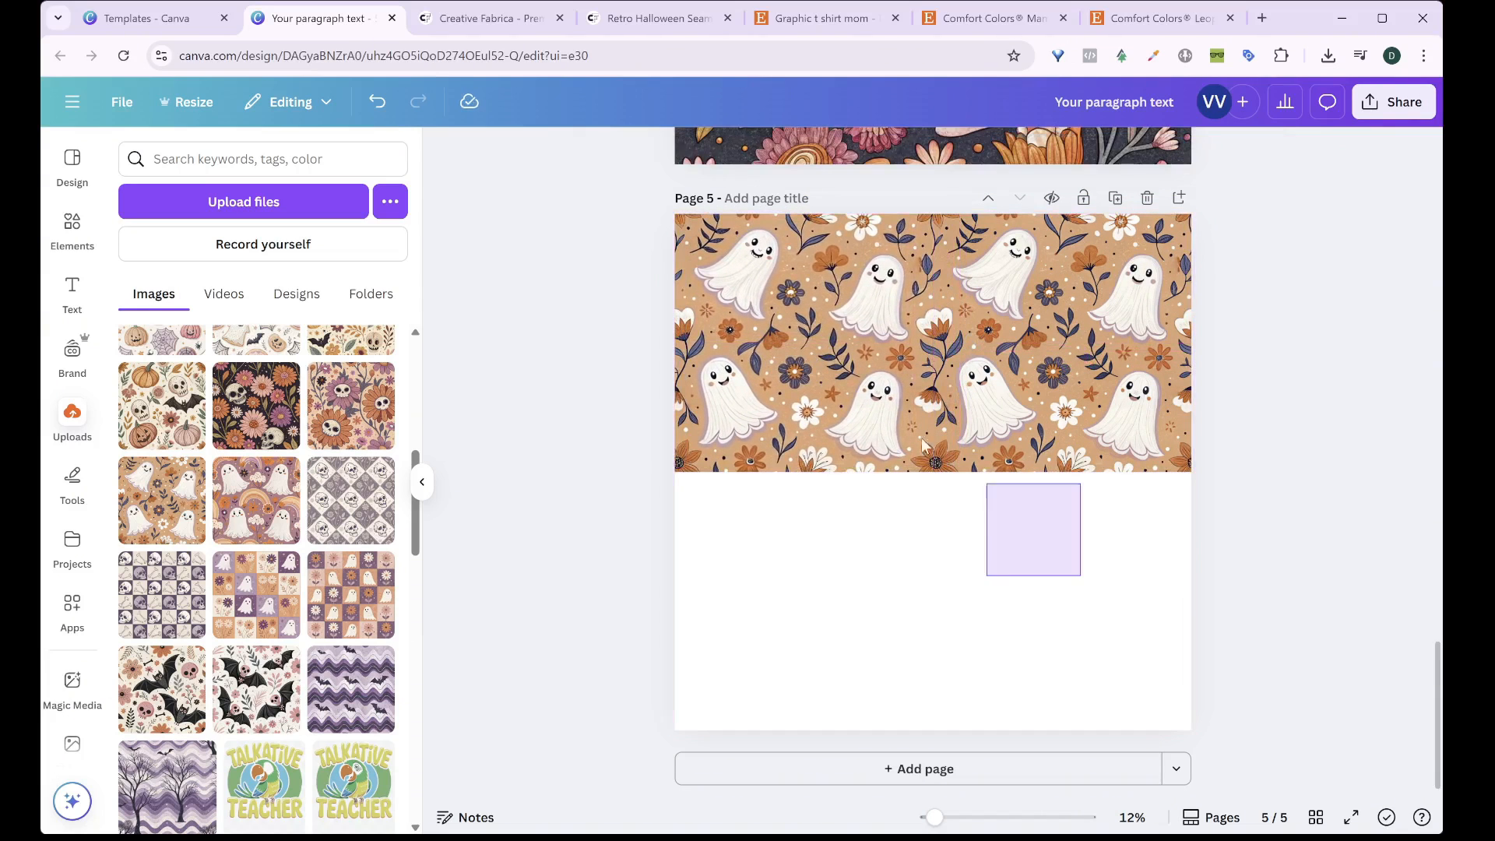
{"action": "left_click_drag", "start_coordinate": [923, 446], "coordinate": [846, 587]}
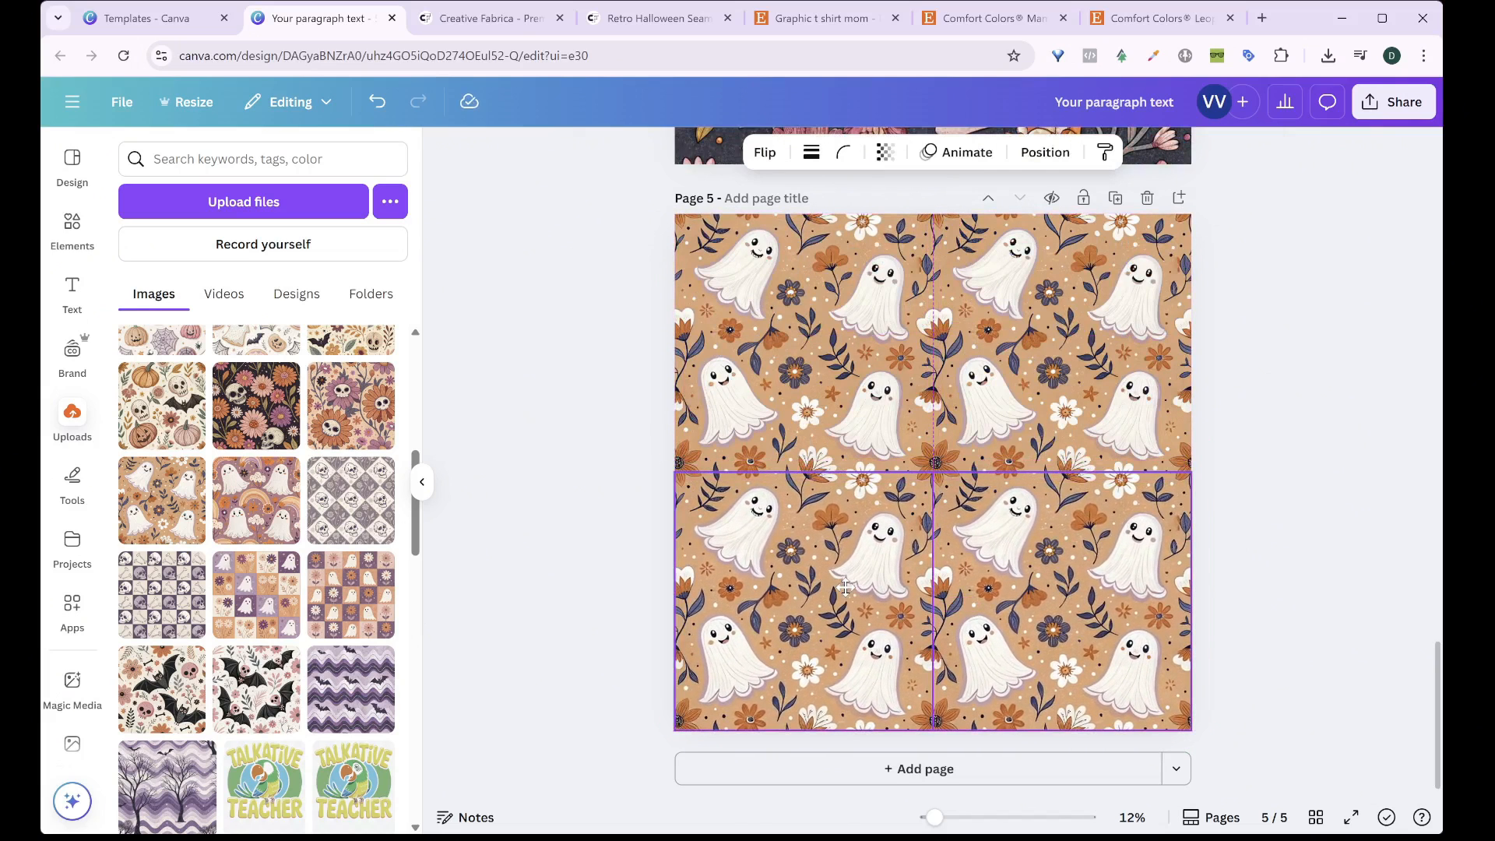
Shrink the 2 × 2 ghost grid to page 5's upper-right quarter and duplicate it into a 4 × 4 grid filling the page
{"action": "left_click_drag", "start_coordinate": [611, 324], "coordinate": [1121, 719]}
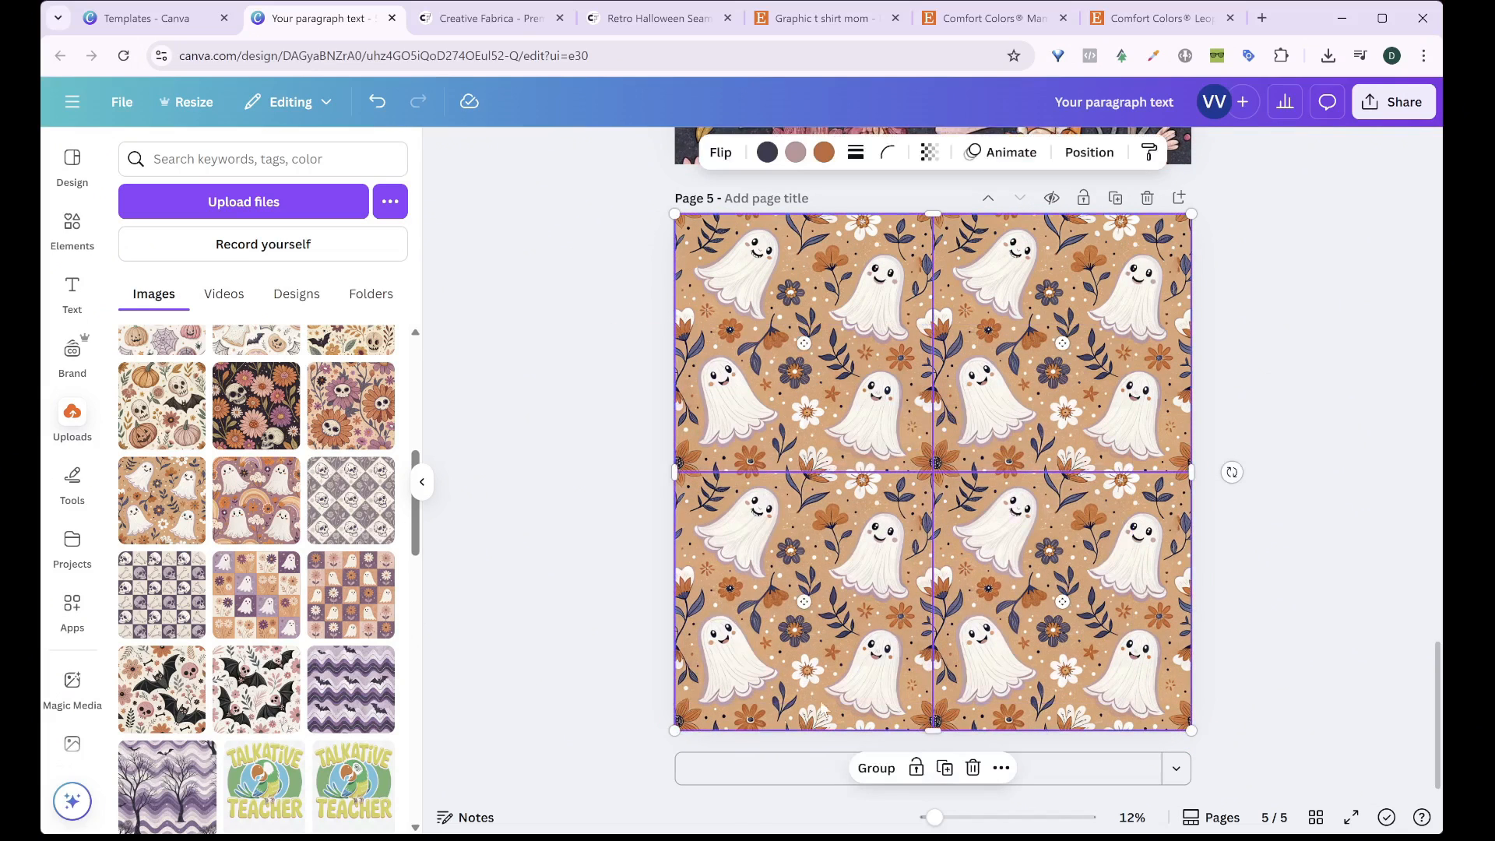
{"action": "left_click_drag", "start_coordinate": [677, 727], "coordinate": [926, 451]}
{"action": "left_click", "coordinate": [1072, 631]}
{"action": "left_click_drag", "start_coordinate": [1173, 598], "coordinate": [743, 291]}
{"action": "left_click", "coordinate": [994, 630]}
{"action": "left_click_drag", "start_coordinate": [1185, 599], "coordinate": [585, 286]}
Shrink the 4 × 4 ghost grid to page 5's upper-right quarter and duplicate it into the lower-right quarter
{"action": "left_click_drag", "start_coordinate": [674, 470], "coordinate": [933, 342]}
{"action": "left_click", "coordinate": [1205, 496]}
{"action": "left_click_drag", "start_coordinate": [1204, 496], "coordinate": [899, 210]}
{"action": "left_click_drag", "start_coordinate": [975, 324], "coordinate": [980, 386]}
{"action": "left_click_drag", "start_coordinate": [878, 250], "coordinate": [1219, 488]}
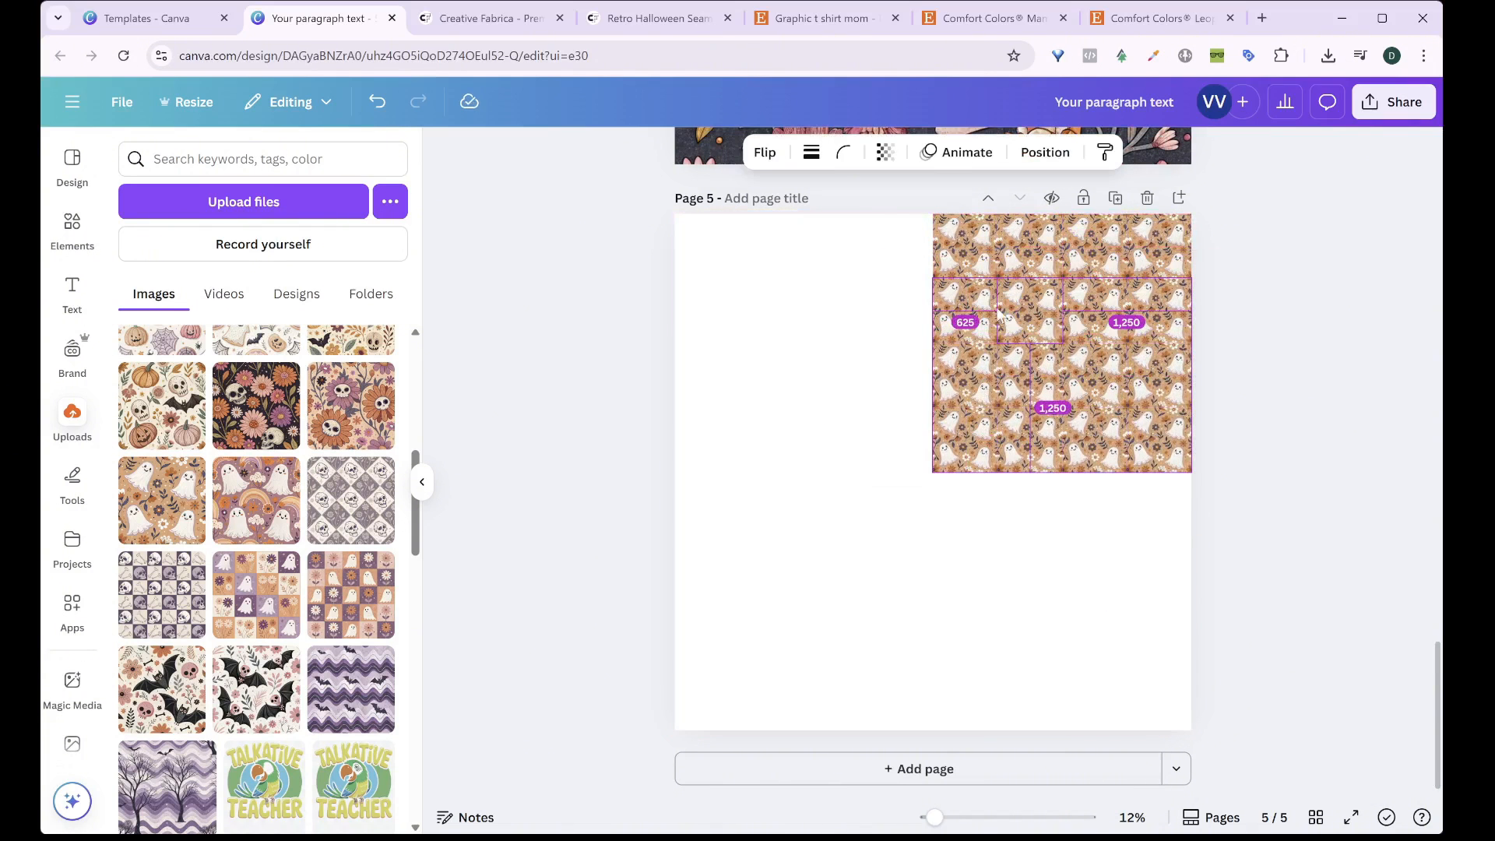
{"action": "left_click", "coordinate": [964, 269]}
{"action": "left_click_drag", "start_coordinate": [982, 519], "coordinate": [451, 519]}
{"action": "left_click_drag", "start_coordinate": [842, 231], "coordinate": [1236, 452]}
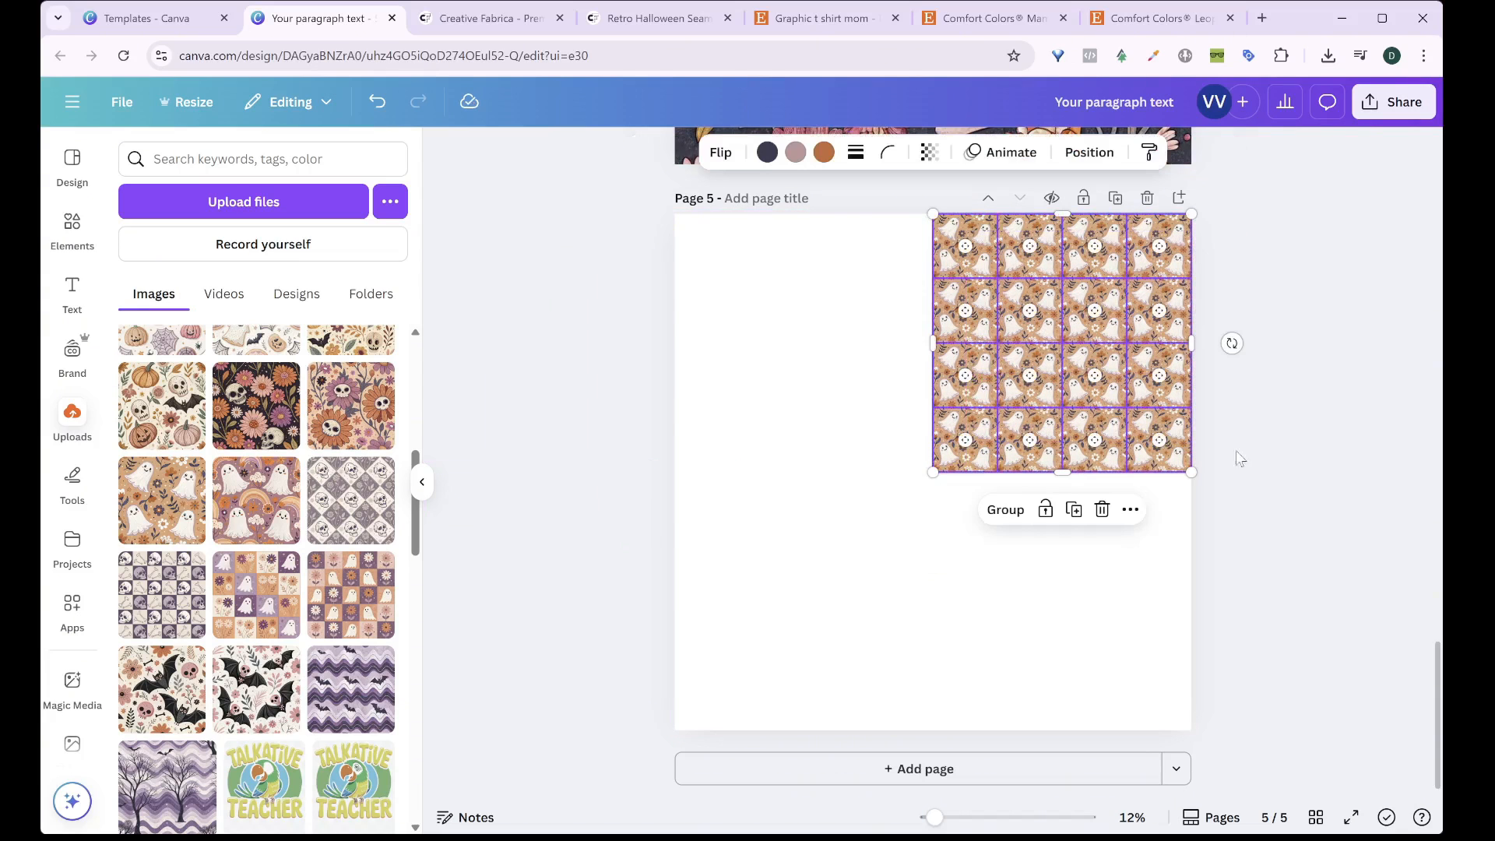
{"action": "left_click_drag", "start_coordinate": [977, 265], "coordinate": [975, 515]}
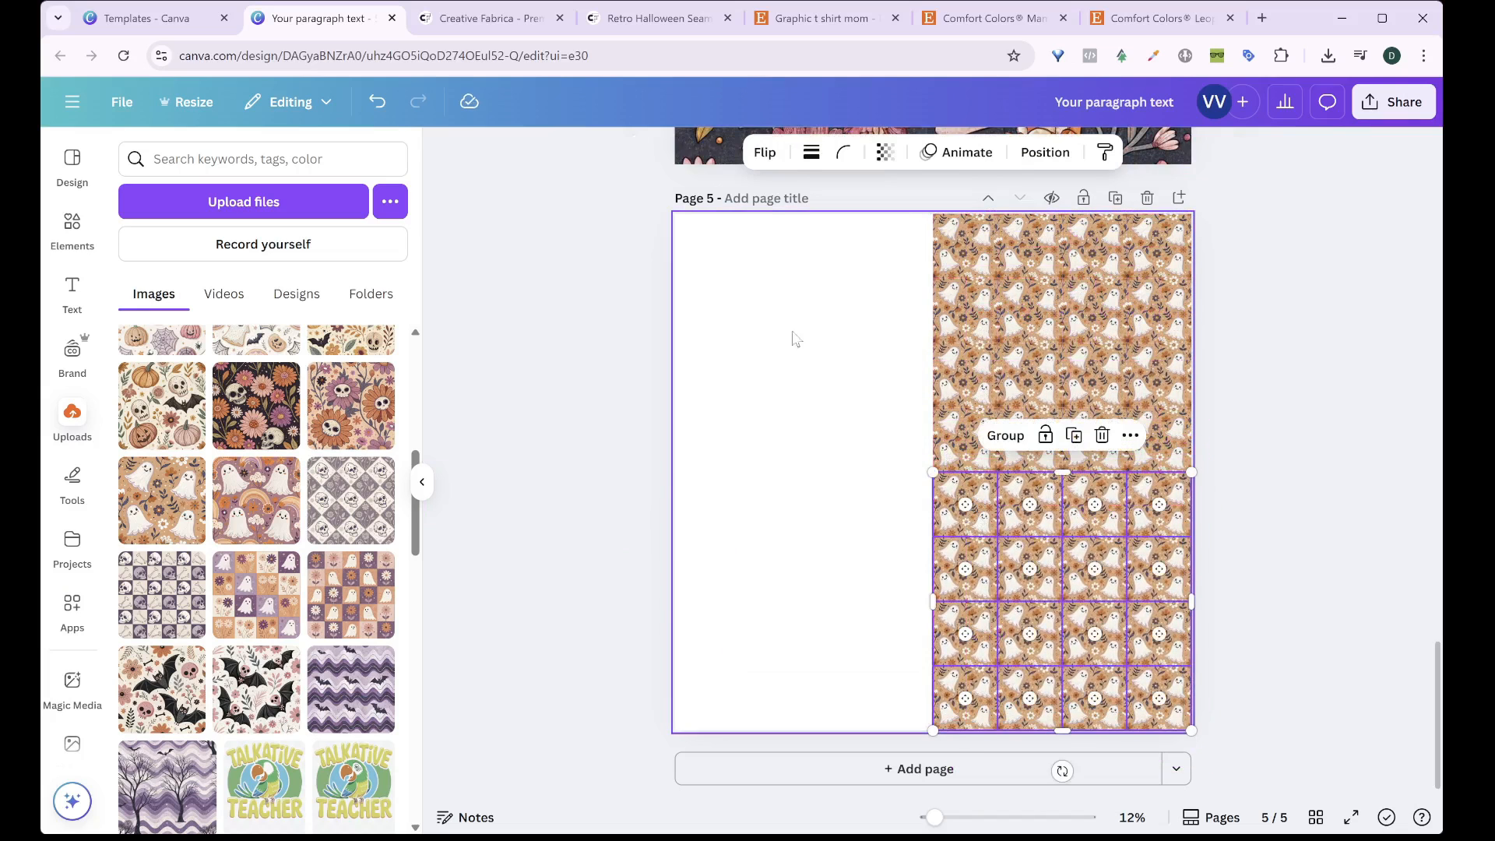
Duplicate all ghost tiles from page 5's right half onto its left half to complete an 8 × 8 grid
{"action": "left_click", "coordinate": [854, 315]}
{"action": "left_click_drag", "start_coordinate": [841, 276], "coordinate": [1298, 743]}
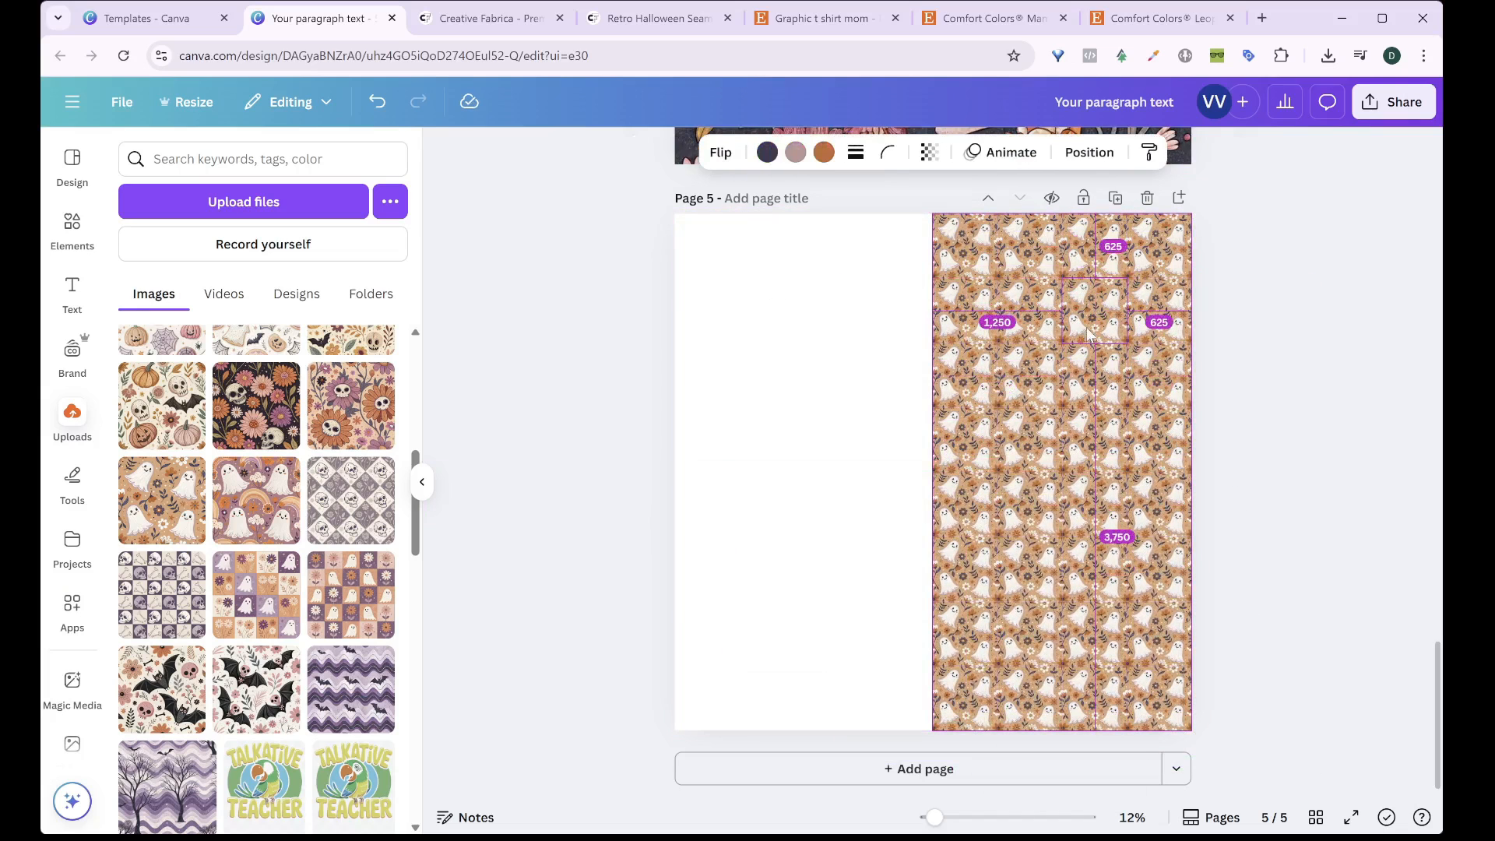
{"action": "left_click_drag", "start_coordinate": [1026, 321], "coordinate": [825, 326]}
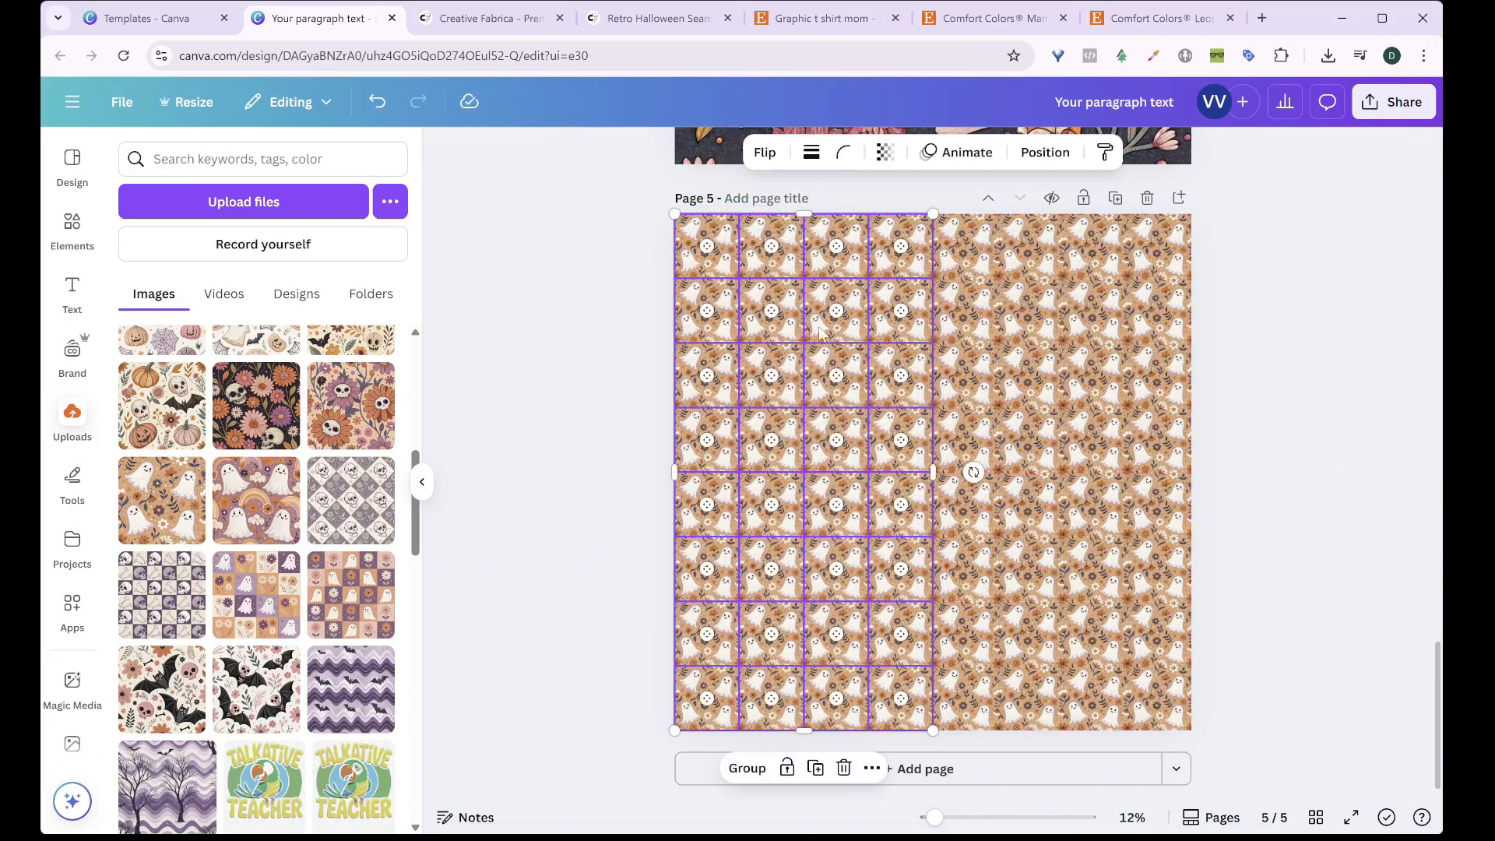
{"action": "left_click", "coordinate": [632, 337]}
Review the tiled skull and ghost patterns on all pages, comparing their pattern scales
{"action": "scroll", "coordinate": [984, 364], "scroll_direction": "up", "scroll_amount": 20}
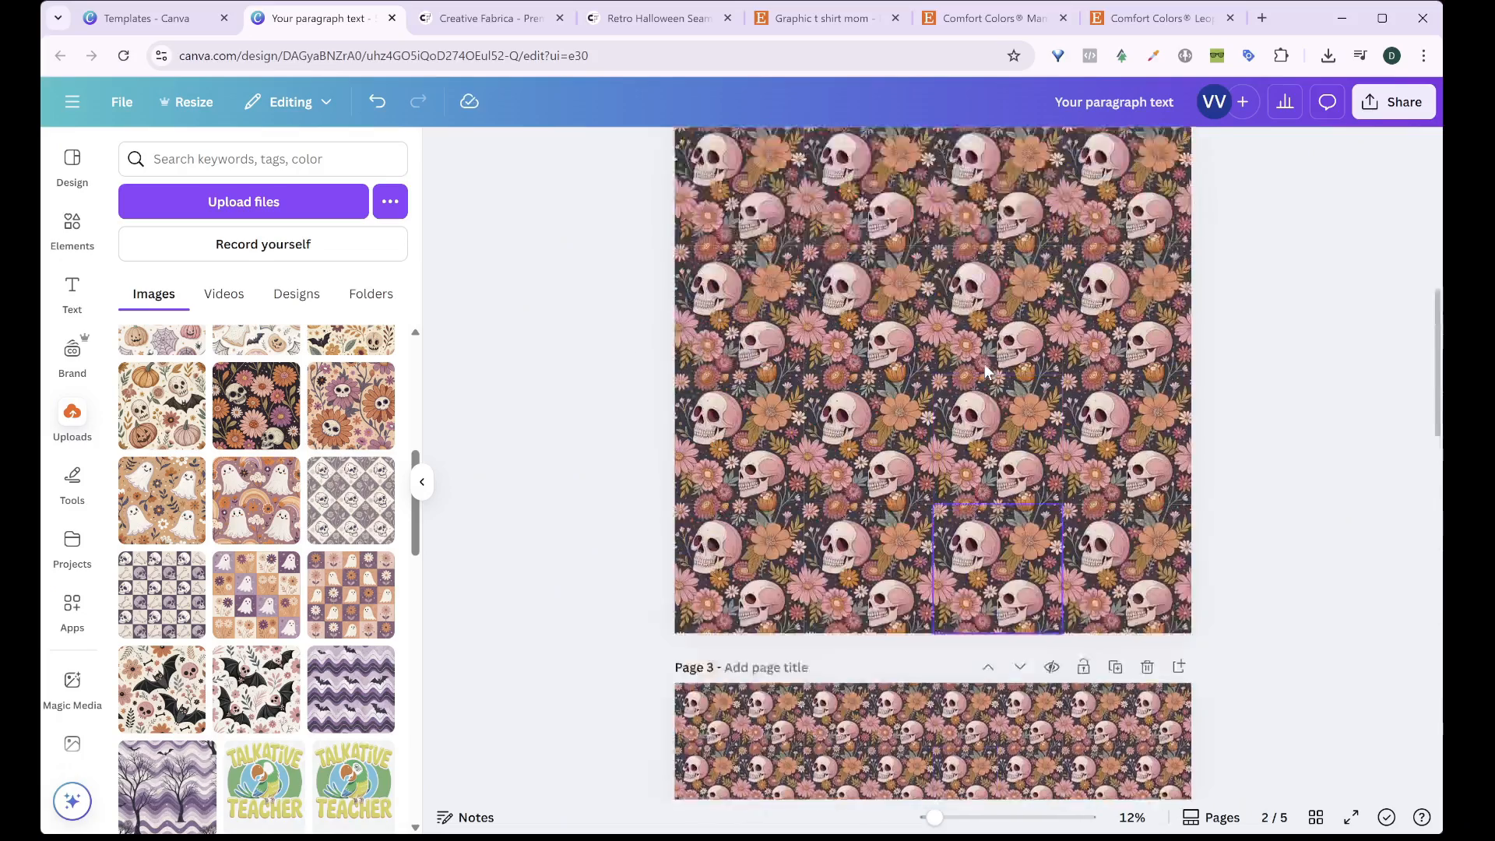
{"action": "scroll", "coordinate": [983, 362], "scroll_direction": "up", "scroll_amount": 5}
{"action": "scroll", "coordinate": [984, 362], "scroll_direction": "down", "scroll_amount": 5}
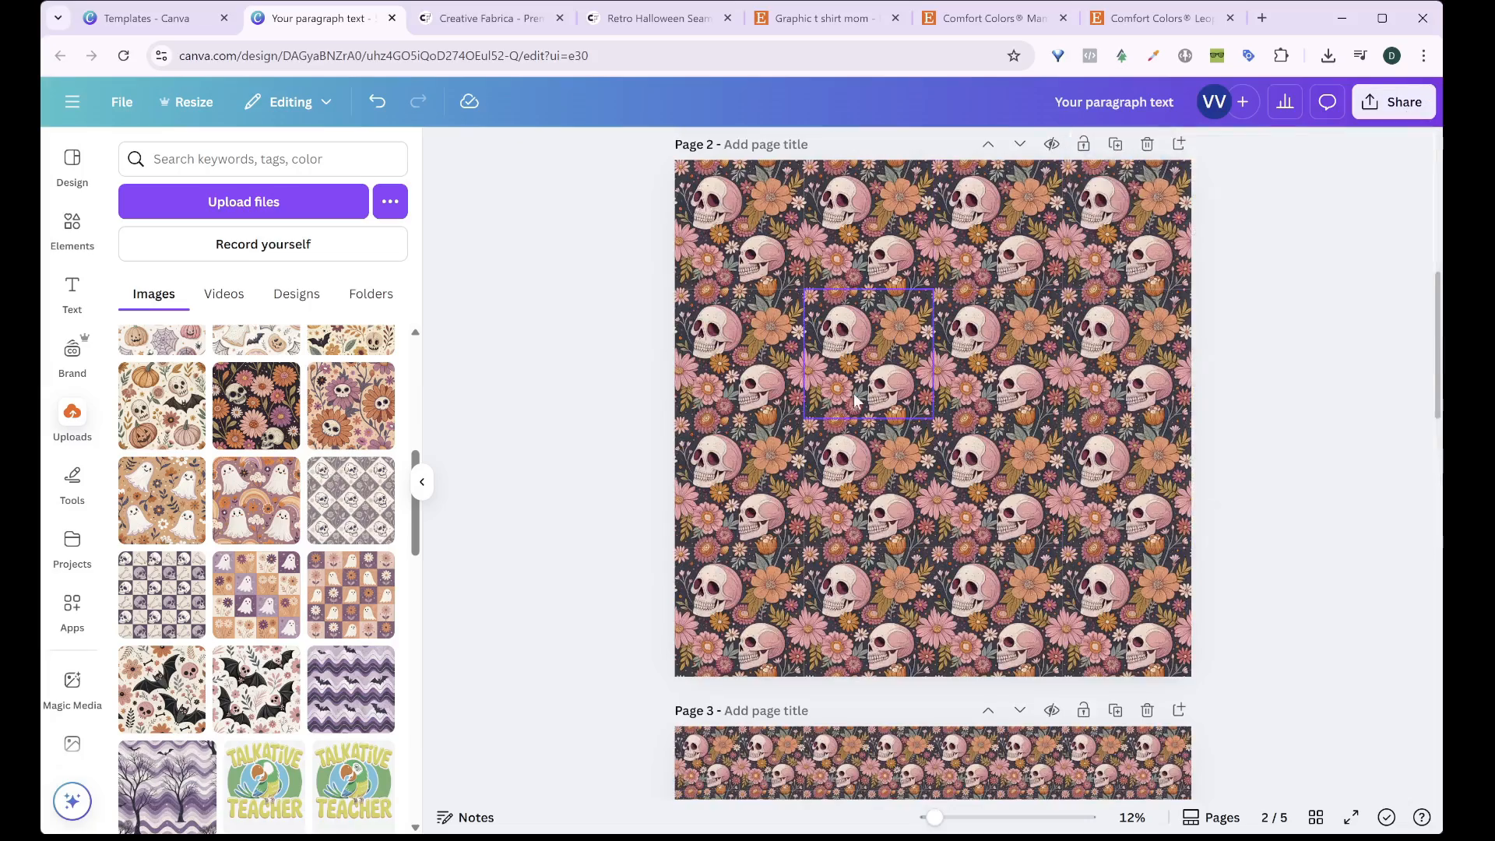
{"action": "scroll", "coordinate": [941, 406], "scroll_direction": "down", "scroll_amount": 3}
{"action": "scroll", "coordinate": [944, 406], "scroll_direction": "up", "scroll_amount": 4}
{"action": "scroll", "coordinate": [944, 404], "scroll_direction": "down", "scroll_amount": 20}
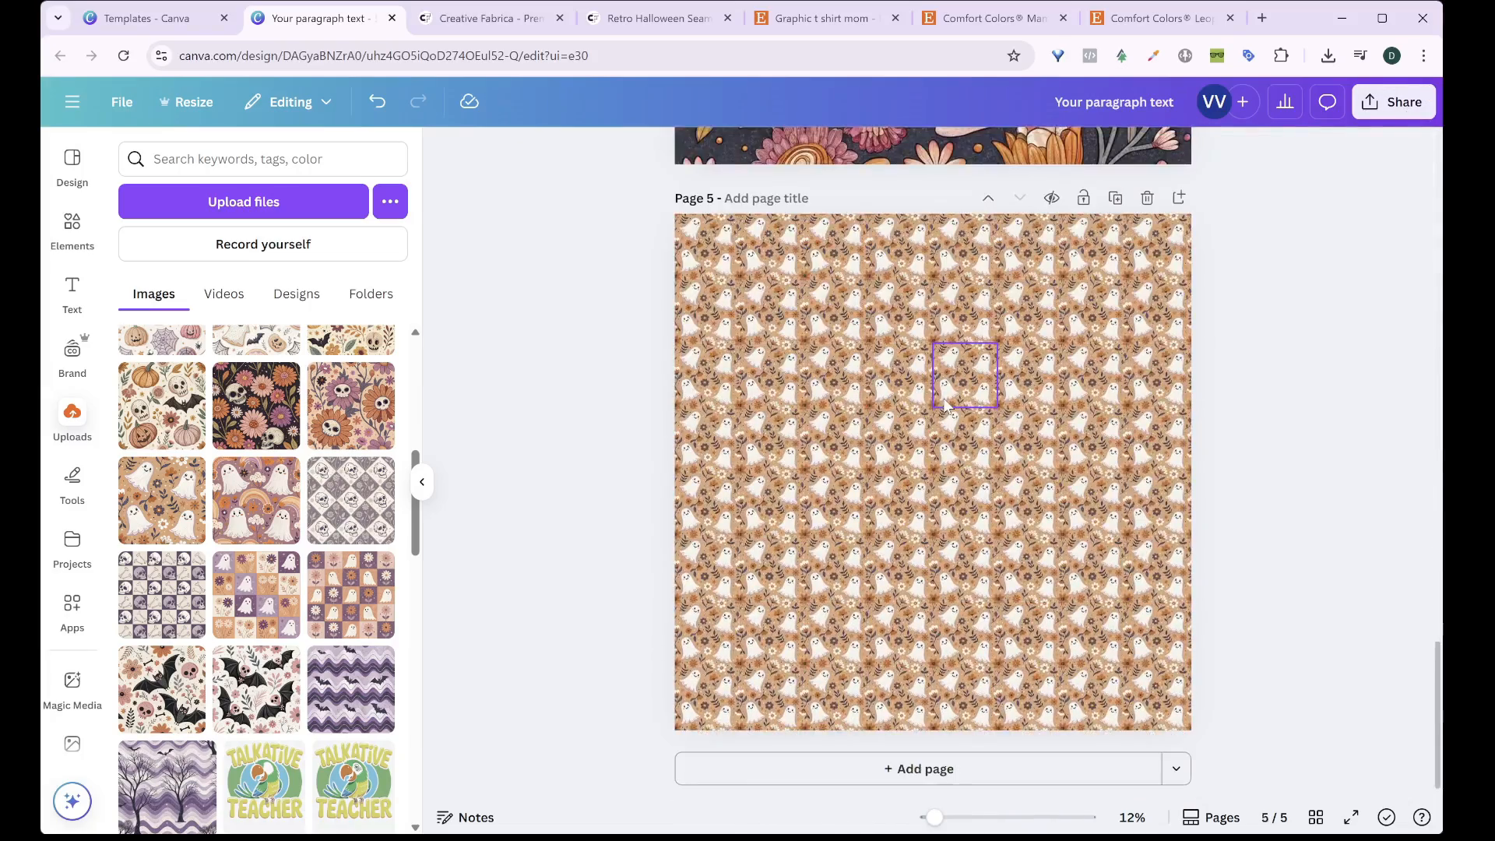
{"action": "scroll", "coordinate": [943, 403], "scroll_direction": "up", "scroll_amount": 20}
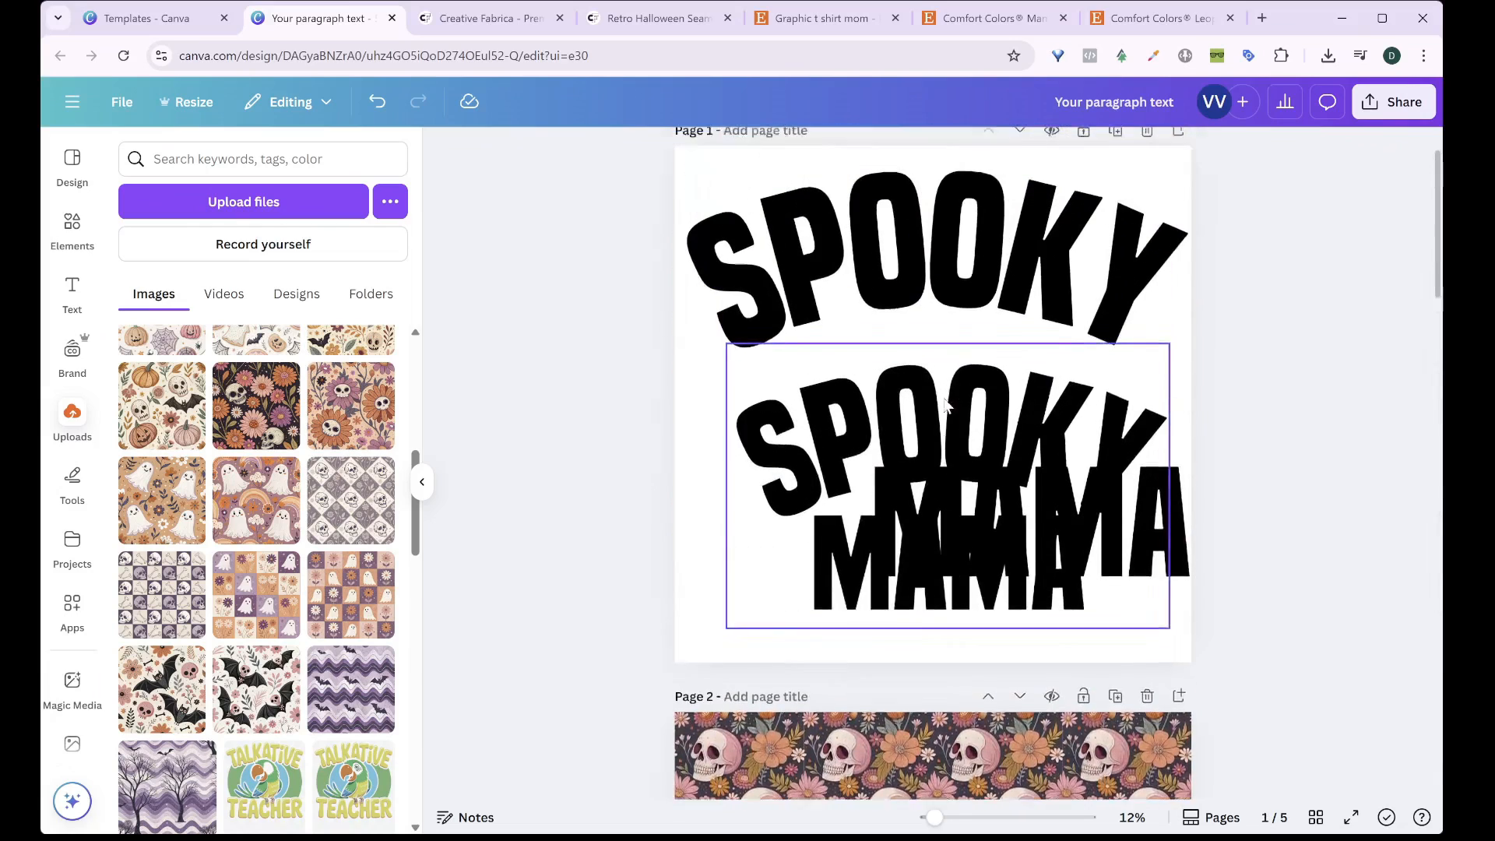
{"action": "scroll", "coordinate": [945, 404], "scroll_direction": "up", "scroll_amount": 1}
Download only pages 2–5 as PNG files with a transparent background at 5,000 × 5,000 px
{"action": "left_click", "coordinate": [1374, 109]}
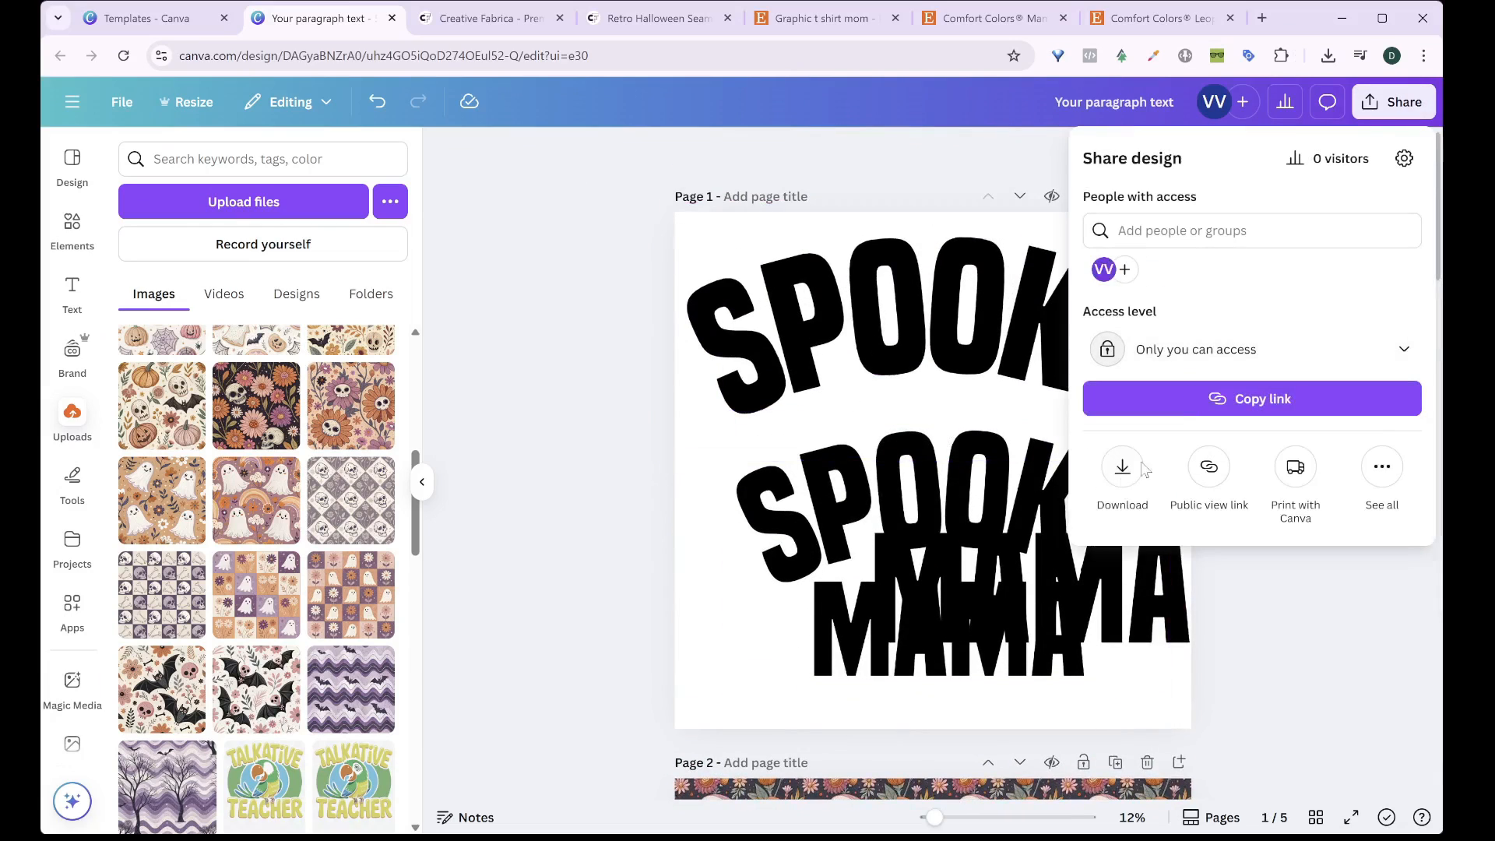
{"action": "left_click", "coordinate": [1123, 469]}
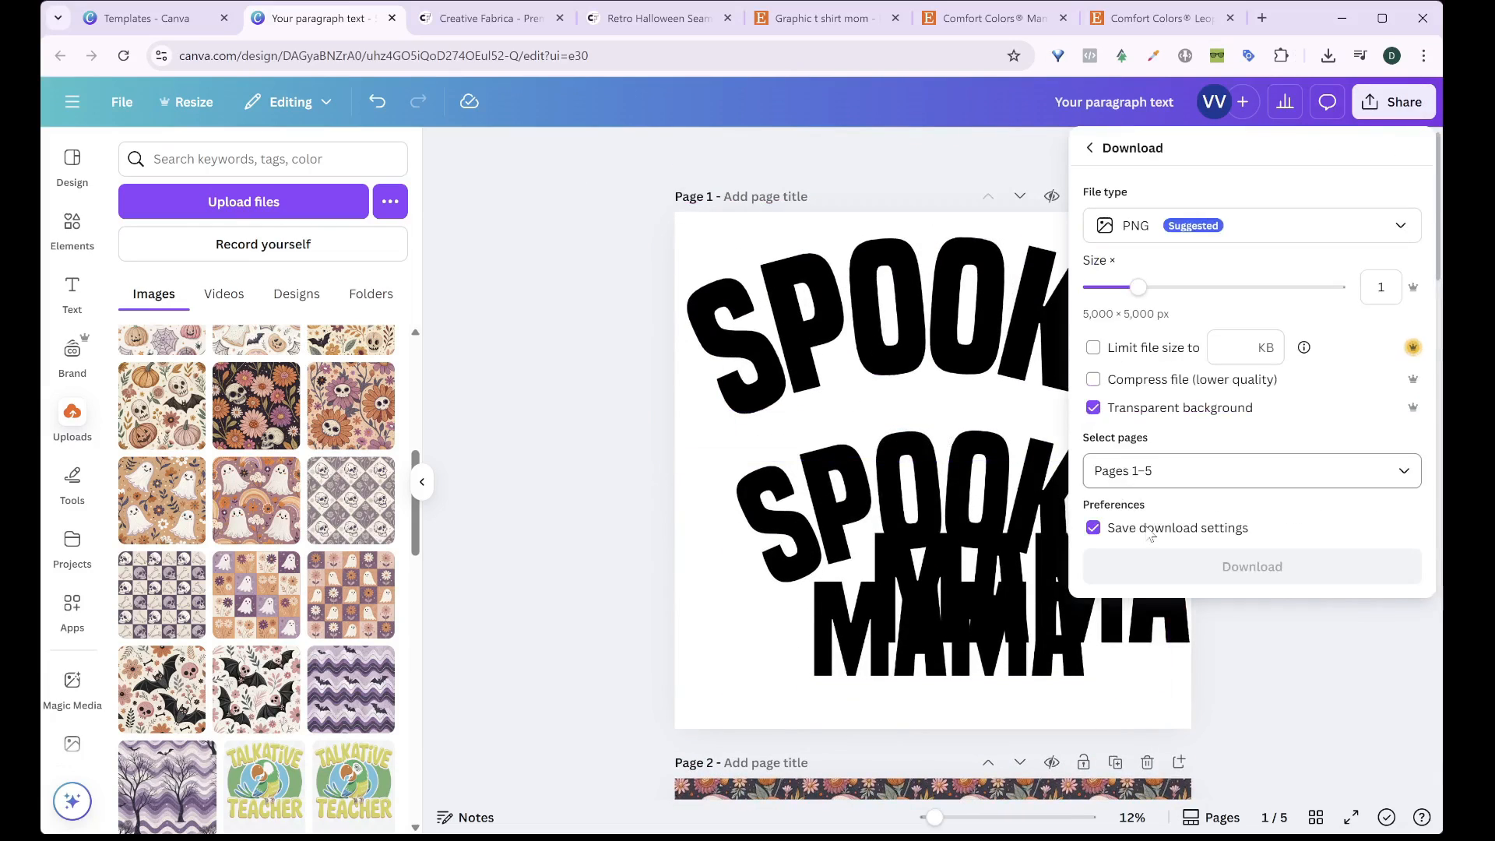
{"action": "left_click", "coordinate": [1395, 482]}
{"action": "scroll", "coordinate": [1121, 594], "scroll_direction": "down", "scroll_amount": 2}
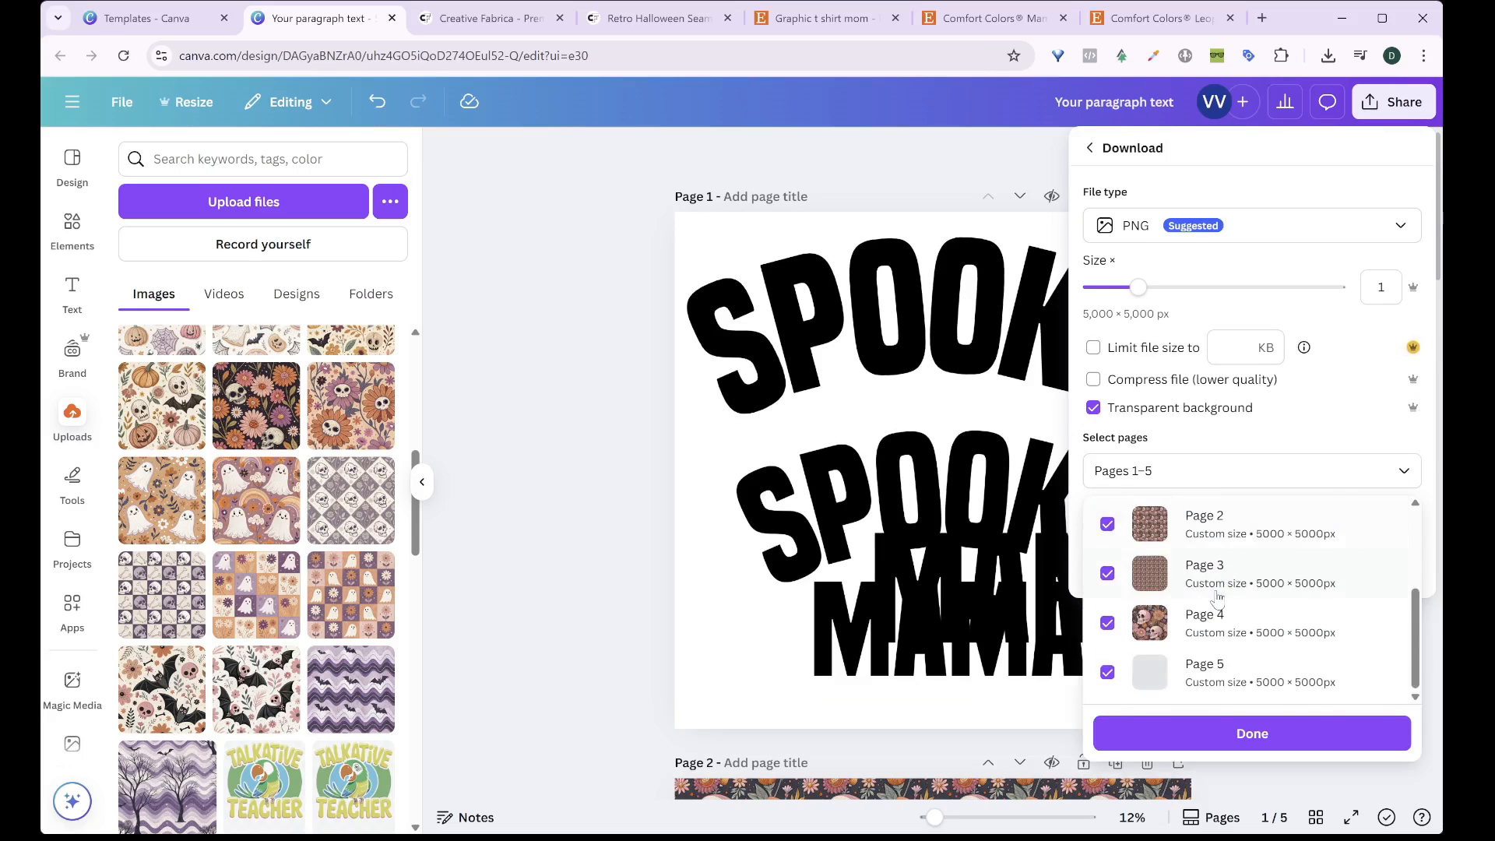
{"action": "scroll", "coordinate": [1125, 615], "scroll_direction": "up", "scroll_amount": 2}
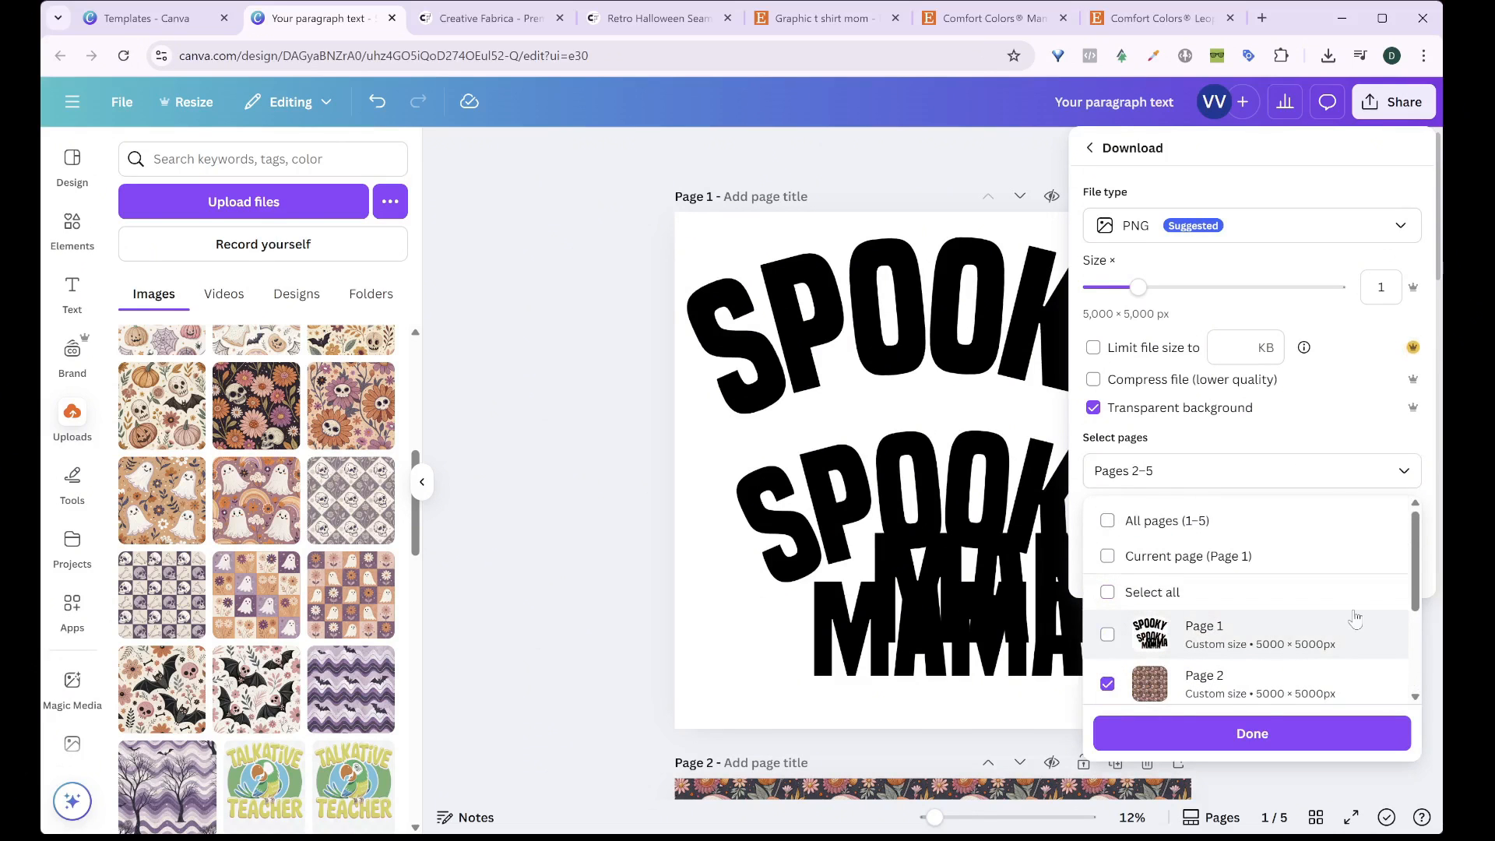
{"action": "left_click", "coordinate": [1264, 737]}
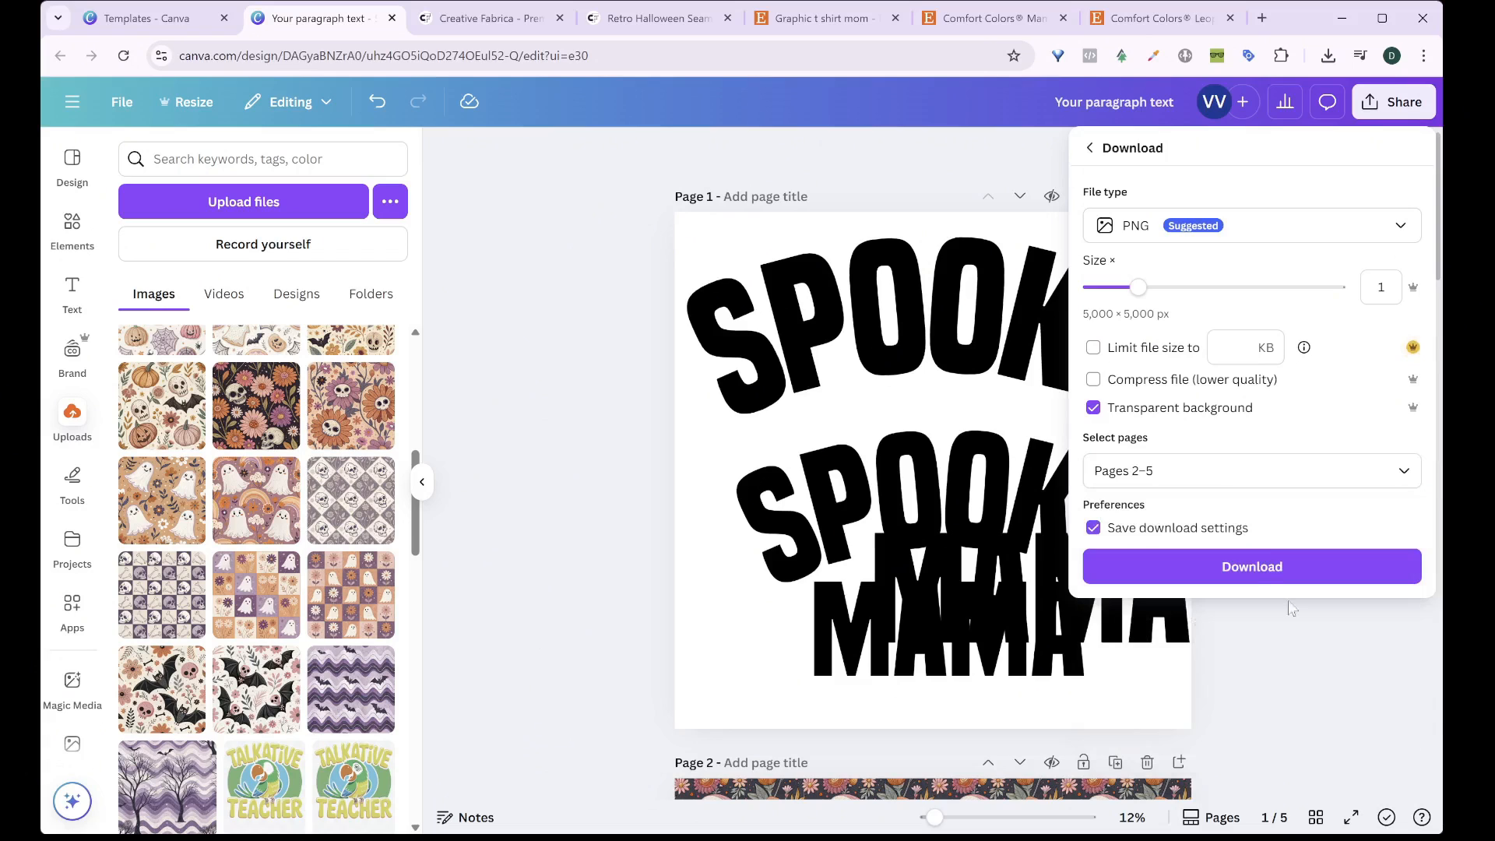
{"action": "left_click", "coordinate": [1318, 571]}
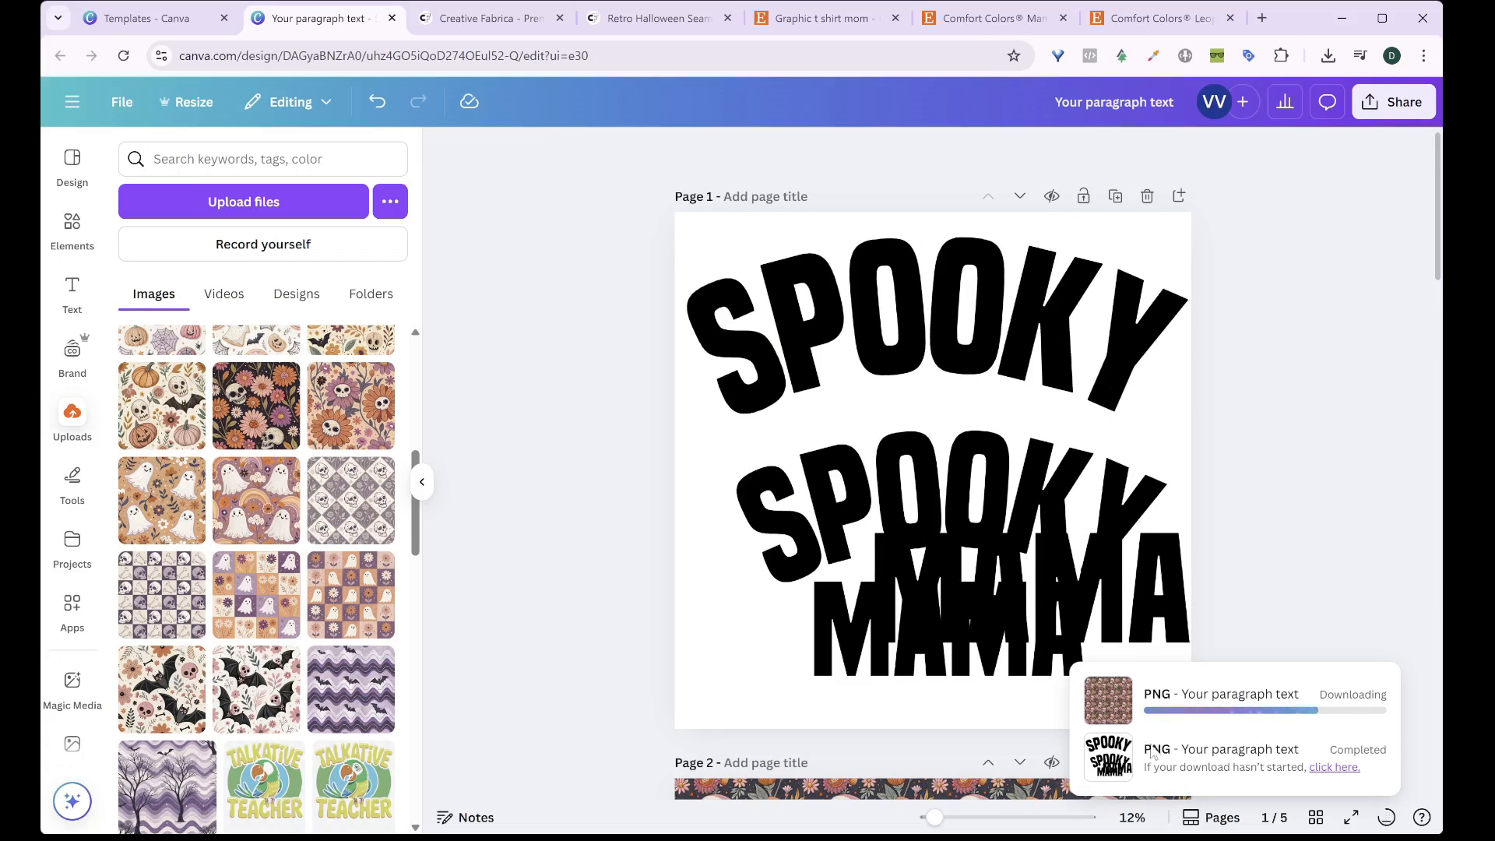
Upload the exported pattern PNG files by placing them on page 1
{"action": "scroll", "coordinate": [1324, 312], "scroll_direction": "down", "scroll_amount": 1}
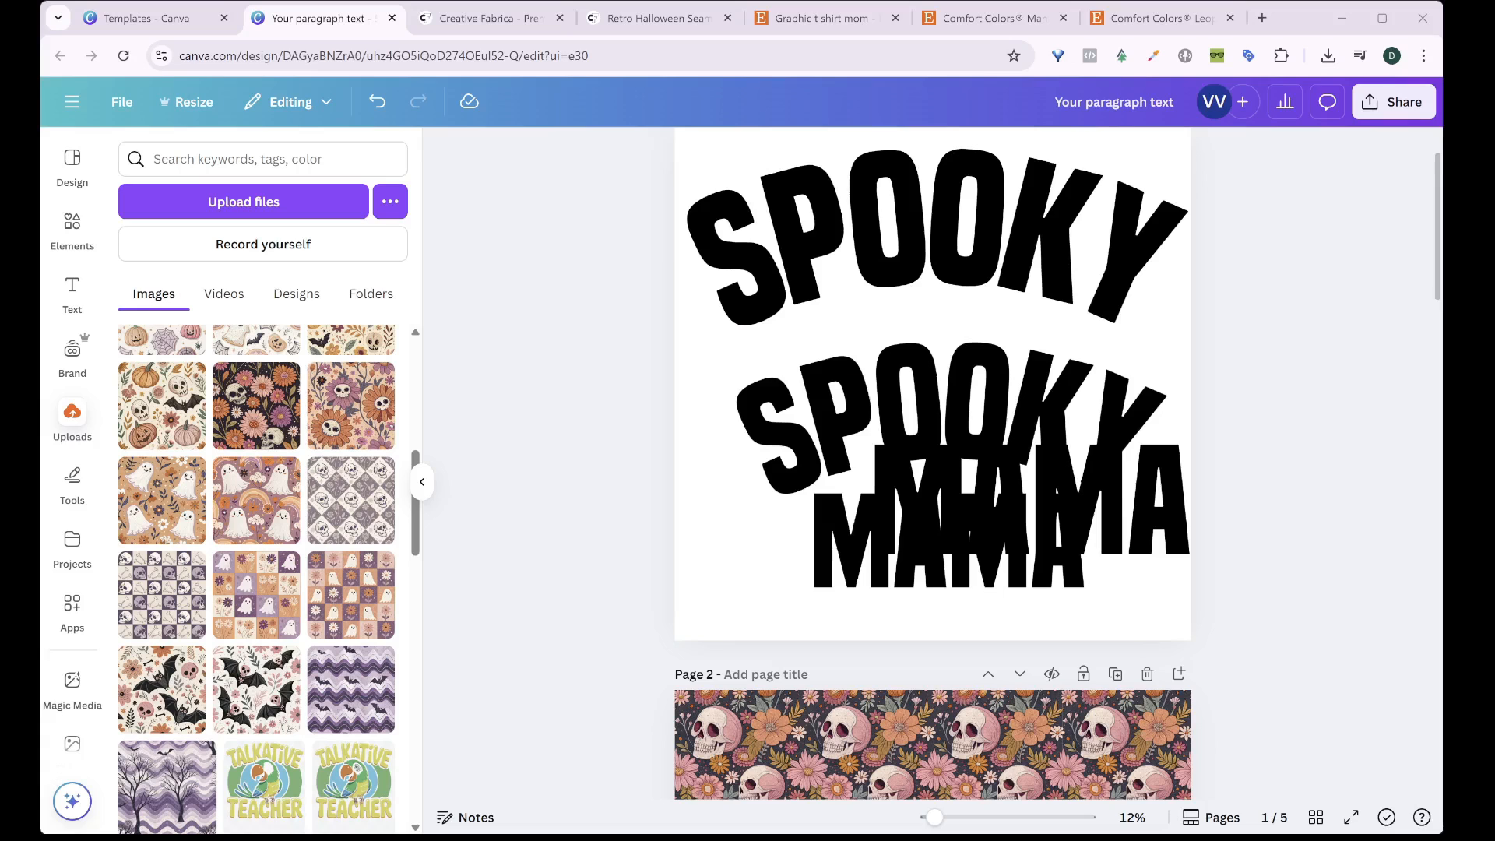
{"action": "left_click_drag", "start_coordinate": [1027, 356], "coordinate": [1028, 356]}
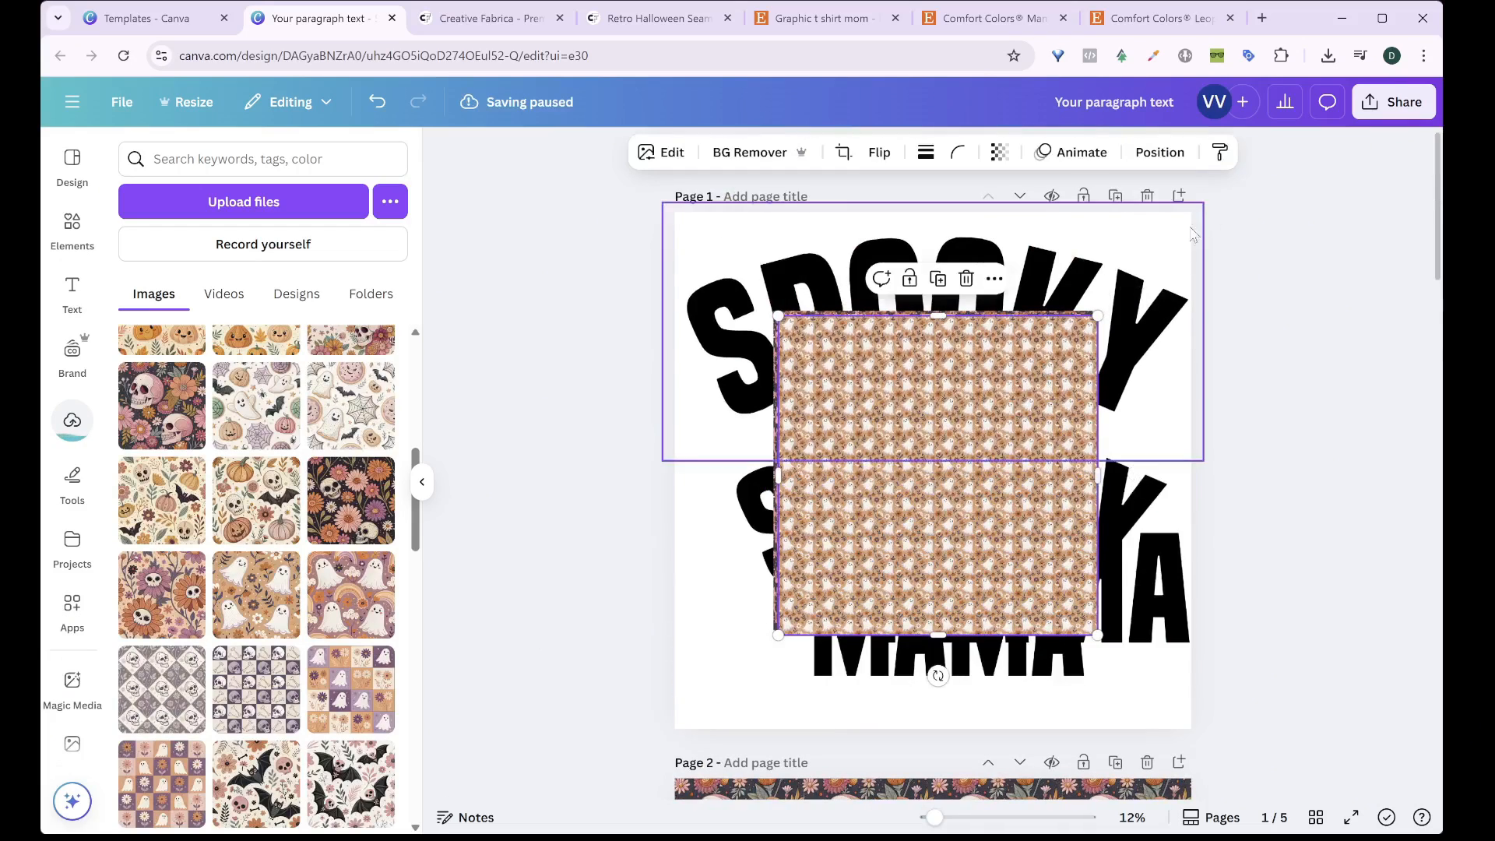
Delete all the skull pattern tiles from page 2, leaving the page blank
{"action": "scroll", "coordinate": [1248, 483], "scroll_direction": "down", "scroll_amount": 5}
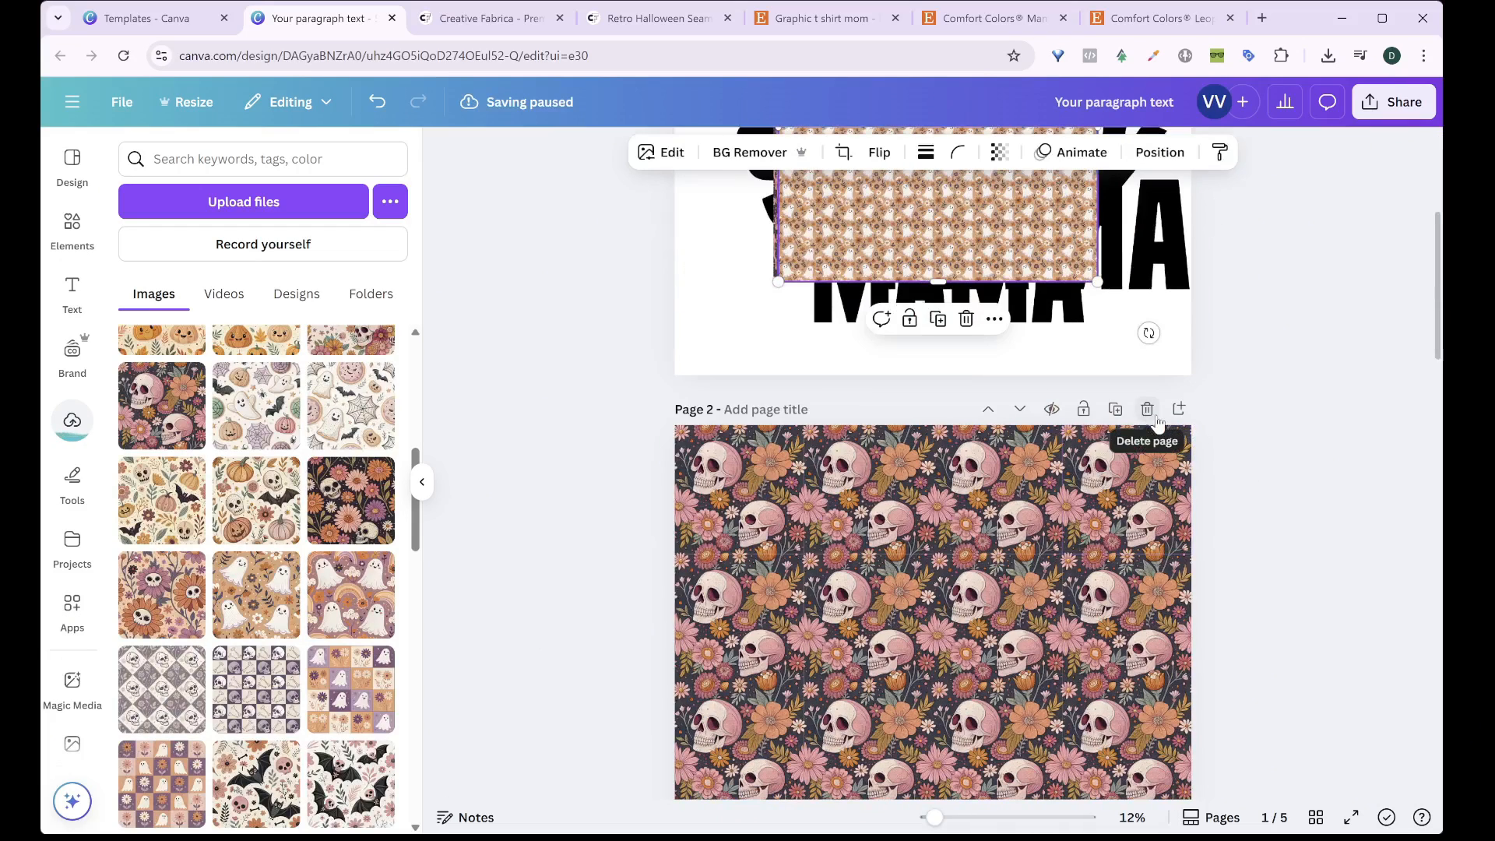
{"action": "scroll", "coordinate": [1068, 385], "scroll_direction": "down", "scroll_amount": 4}
{"action": "left_click_drag", "start_coordinate": [590, 204], "coordinate": [1263, 627]}
{"action": "key", "text": "Delete"}
Place the exported ghost pattern image on blank page 2, align it to the upper-right corner and enlarge it to fill the page
{"action": "scroll", "coordinate": [601, 593], "scroll_direction": "down", "scroll_amount": 3}
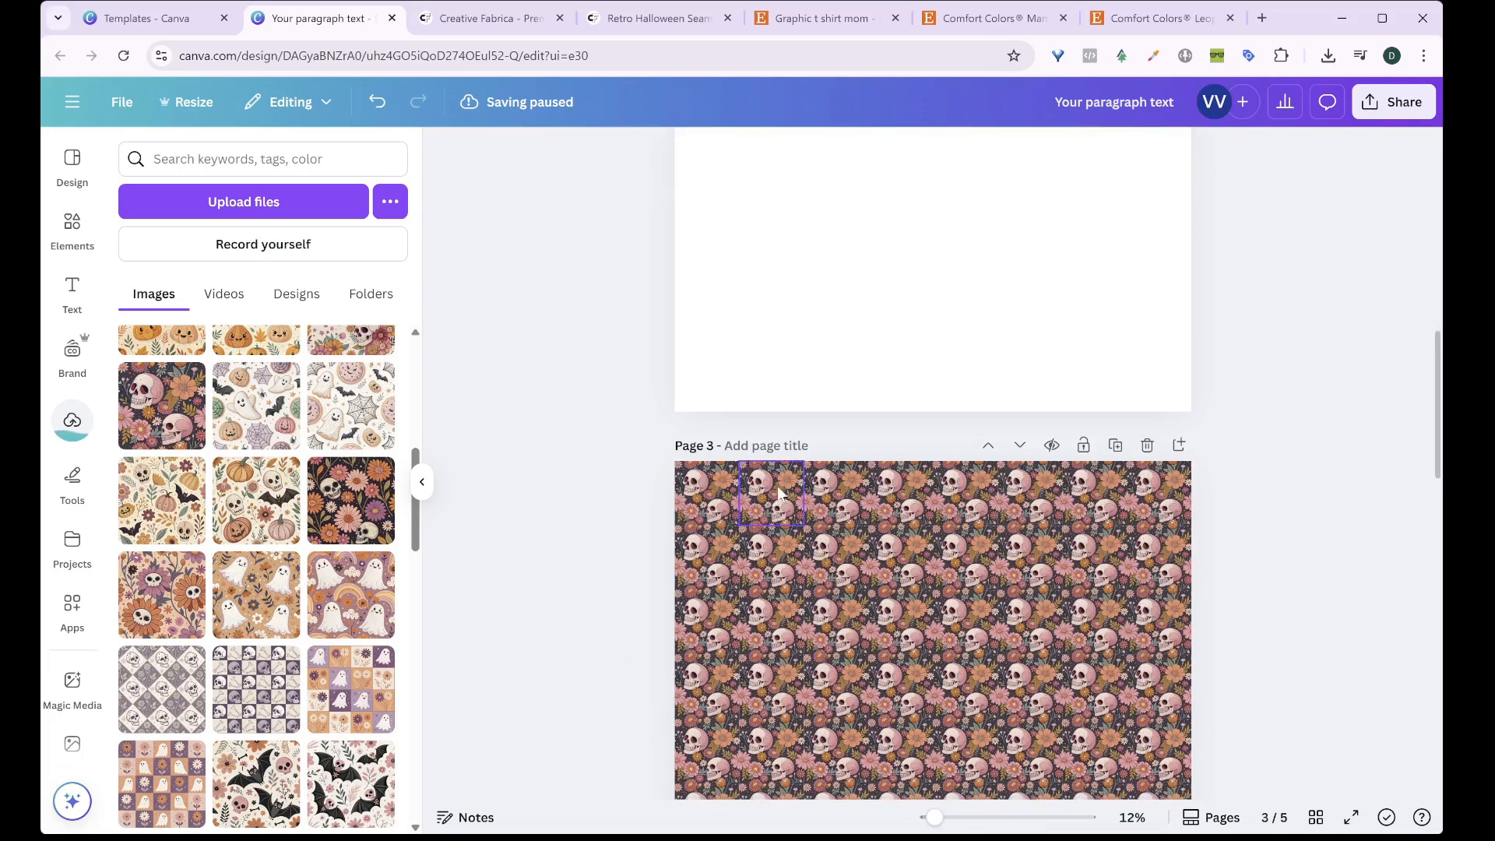
{"action": "scroll", "coordinate": [877, 568], "scroll_direction": "up", "scroll_amount": 4}
{"action": "key", "text": "ctrl+z"}
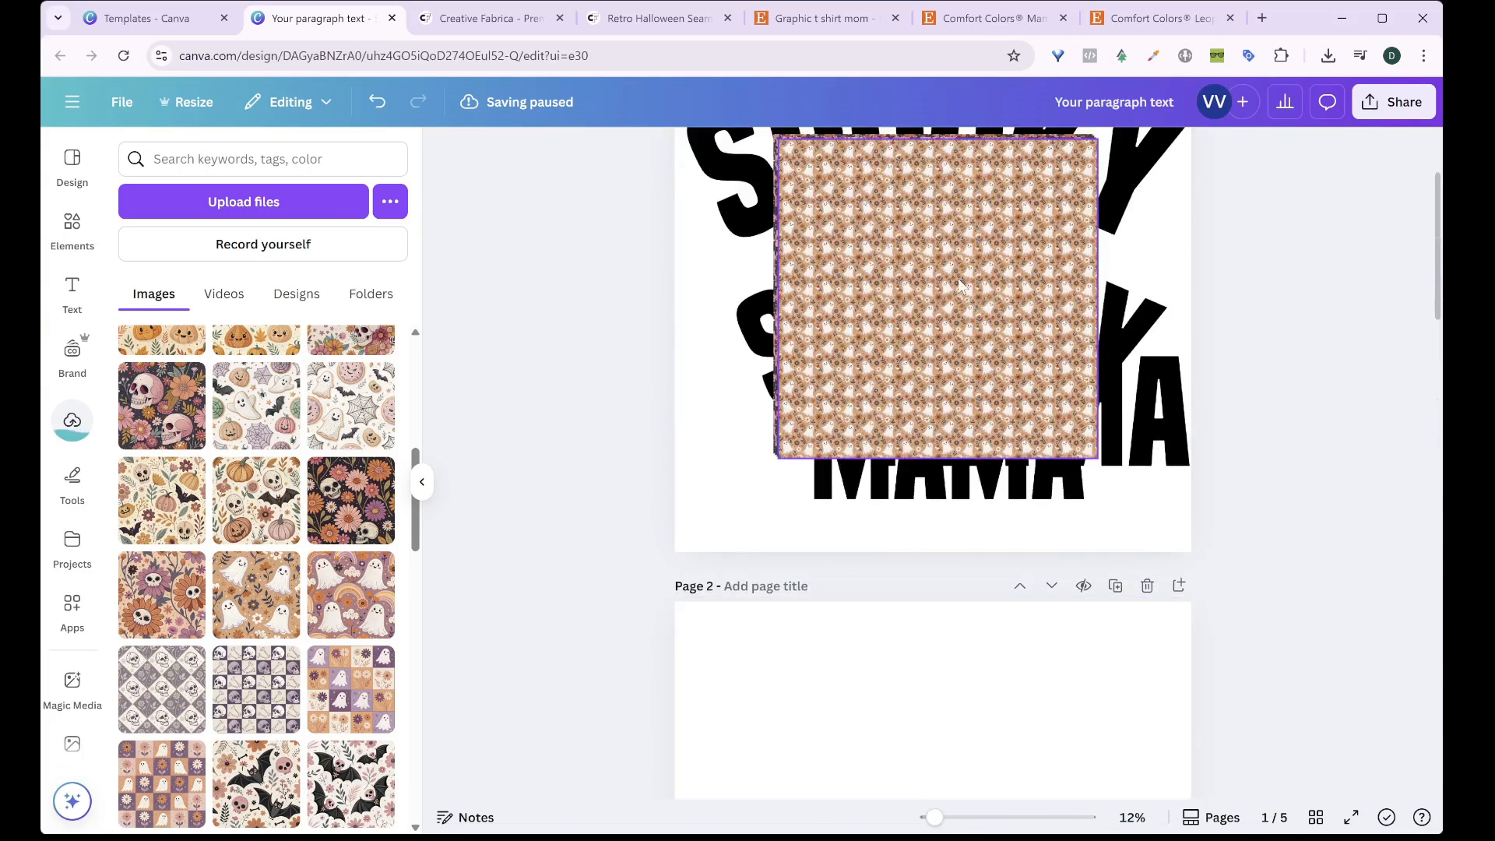
{"action": "scroll", "coordinate": [1103, 632], "scroll_direction": "down", "scroll_amount": 2}
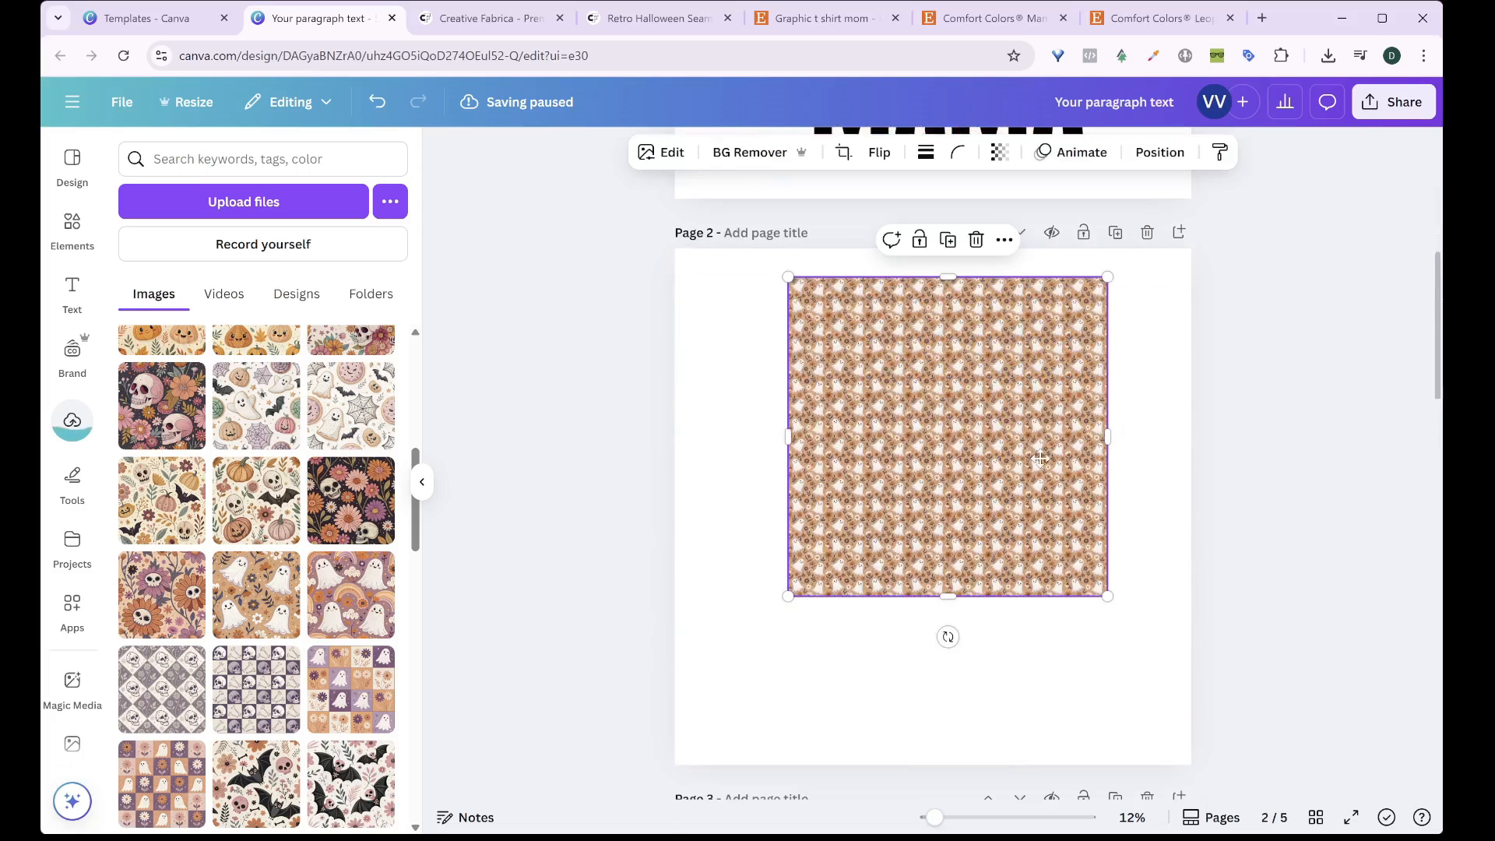
{"action": "left_click_drag", "start_coordinate": [953, 473], "coordinate": [1019, 471]}
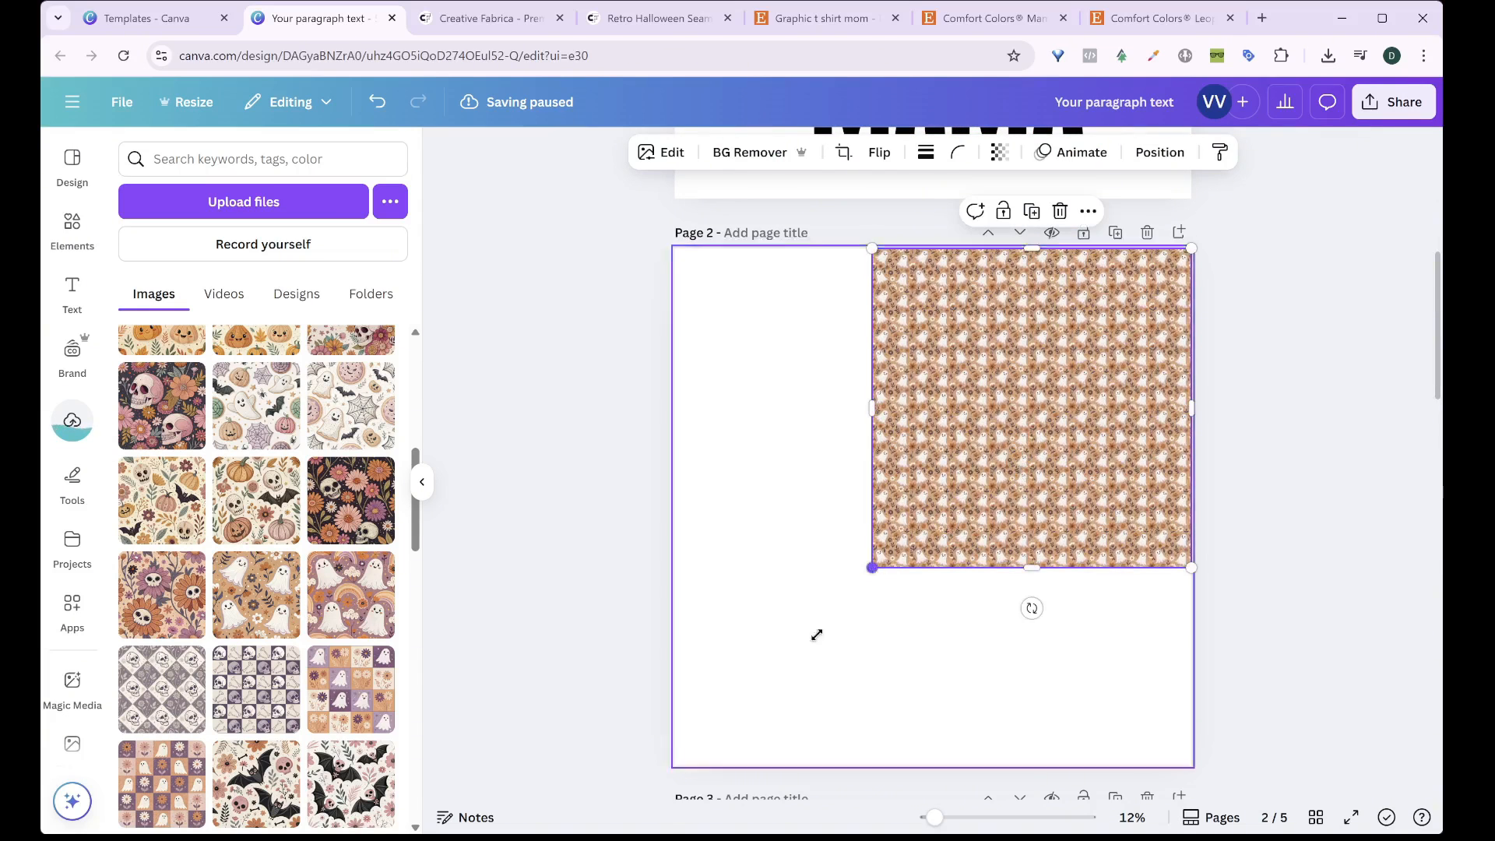
{"action": "left_click_drag", "start_coordinate": [815, 634], "coordinate": [663, 755]}
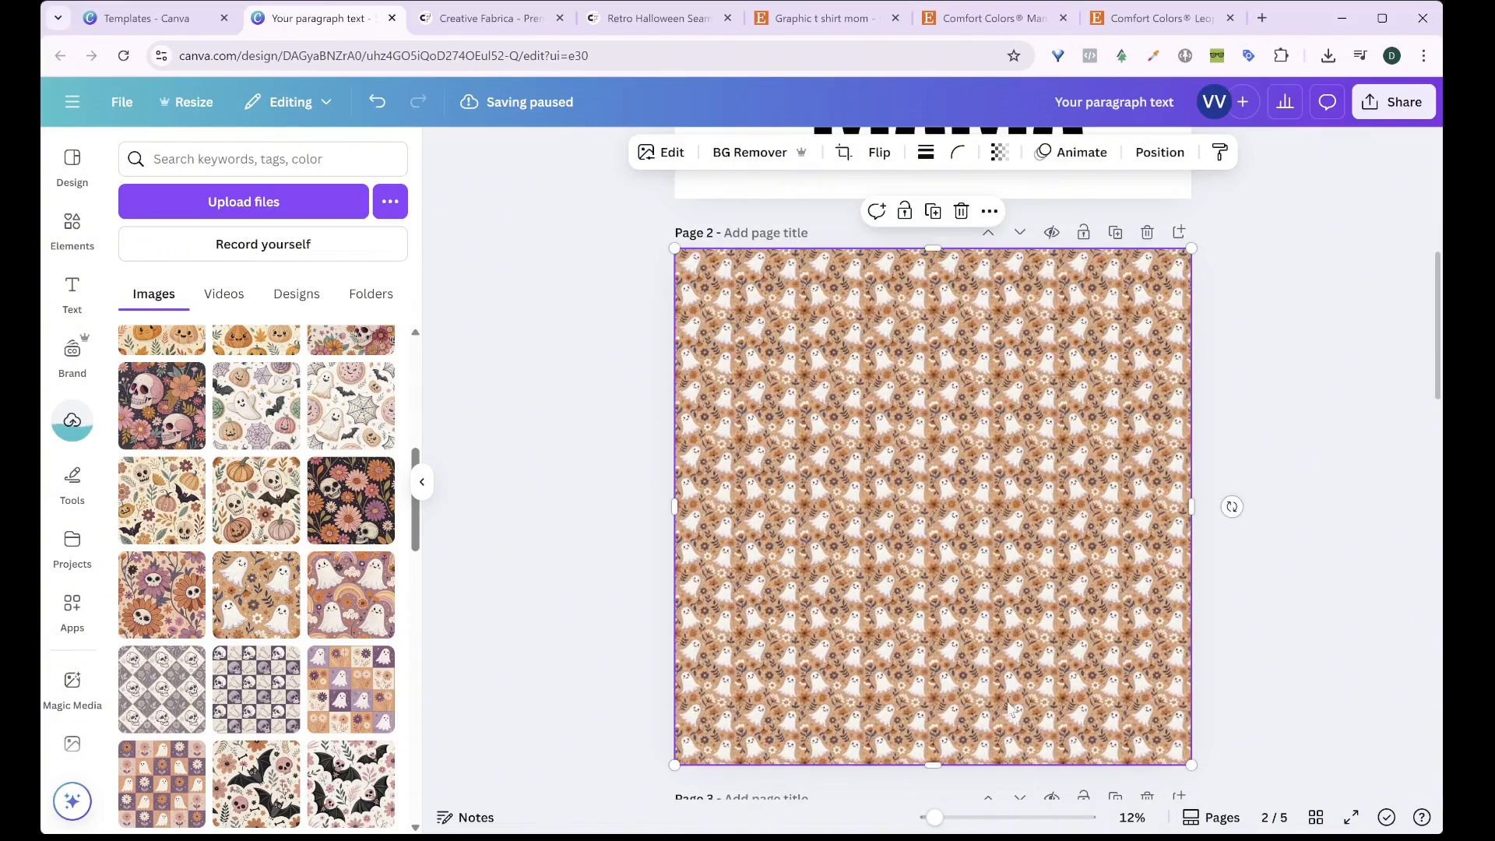
Add a blank page after page 1, move the large single-tile skull floral image onto it and enlarge it to fill the page
{"action": "scroll", "coordinate": [1009, 708], "scroll_direction": "down", "scroll_amount": 2}
{"action": "scroll", "coordinate": [1103, 636], "scroll_direction": "up", "scroll_amount": 7}
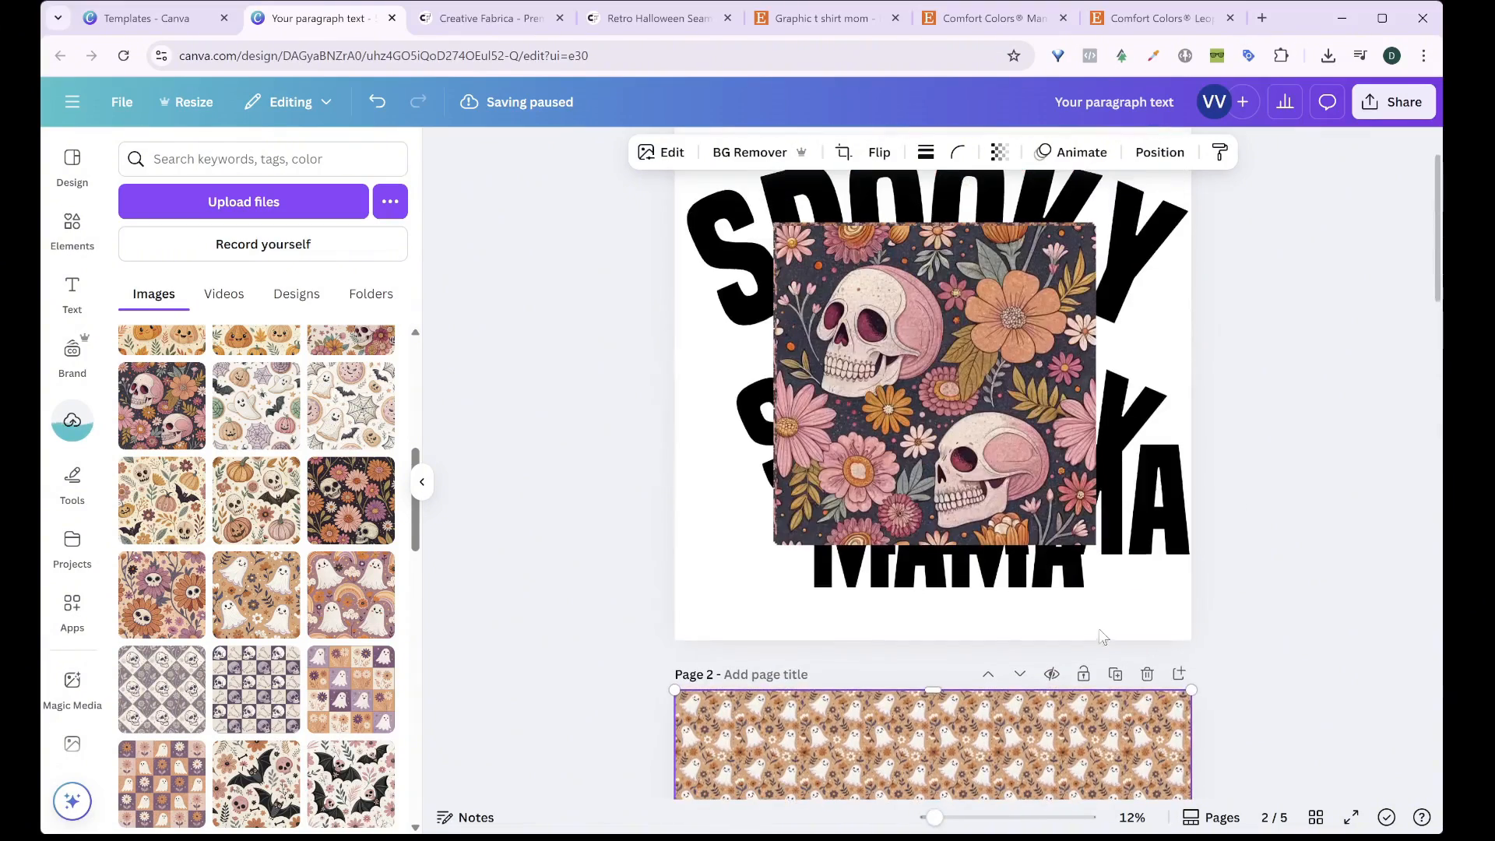
{"action": "mouse_move", "coordinate": [912, 372]}
{"action": "left_mouse_down"}
{"action": "mouse_move", "coordinate": [977, 389]}
{"action": "mouse_move", "coordinate": [889, 389]}
{"action": "left_mouse_up"}
{"action": "scroll", "coordinate": [1198, 320], "scroll_direction": "up", "scroll_amount": 2}
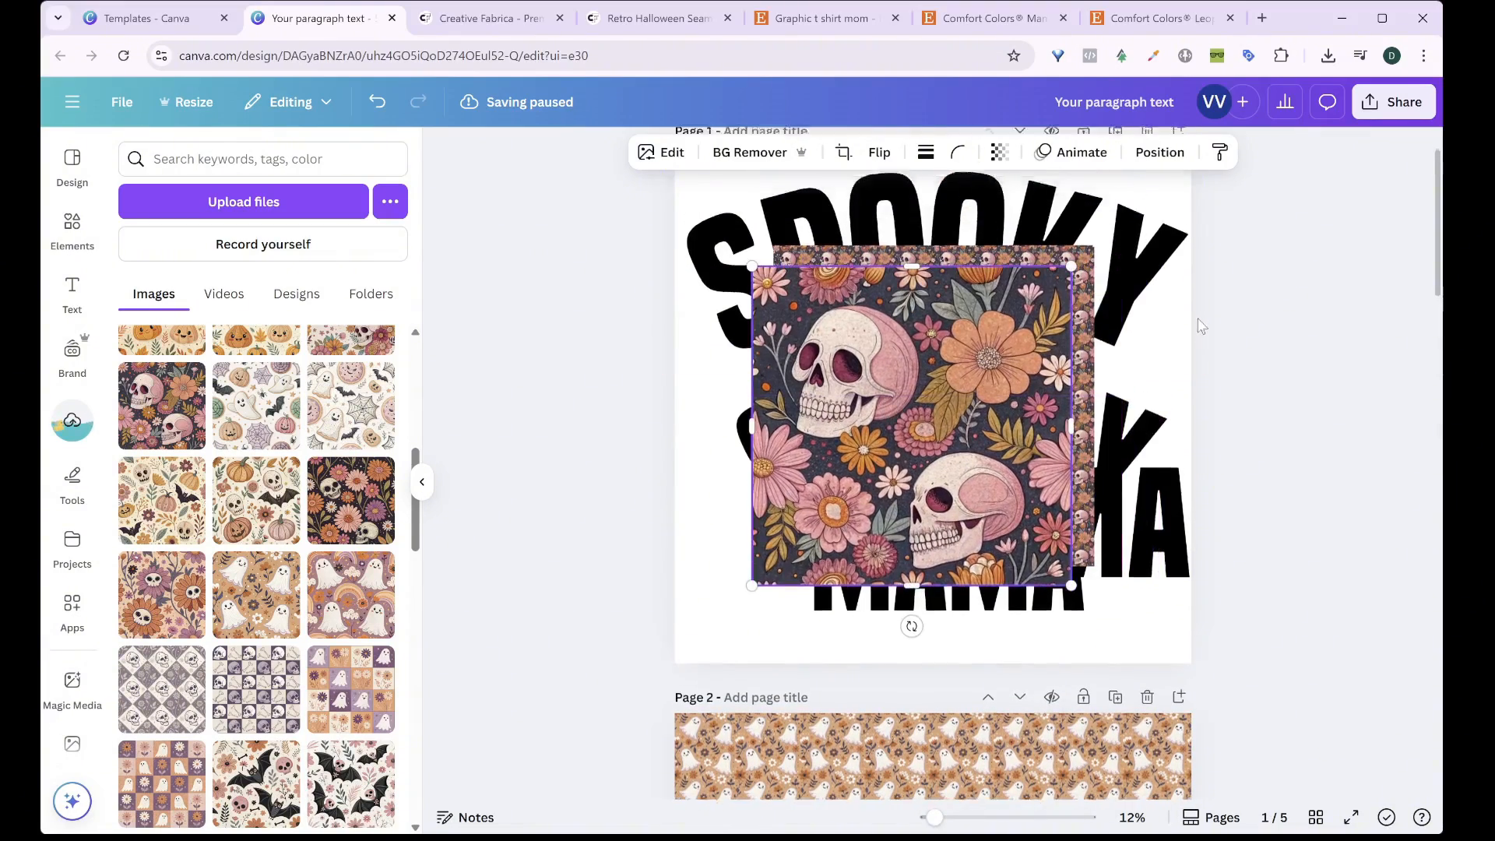
{"action": "left_click", "coordinate": [1171, 202]}
{"action": "scroll", "coordinate": [964, 373], "scroll_direction": "up", "scroll_amount": 3}
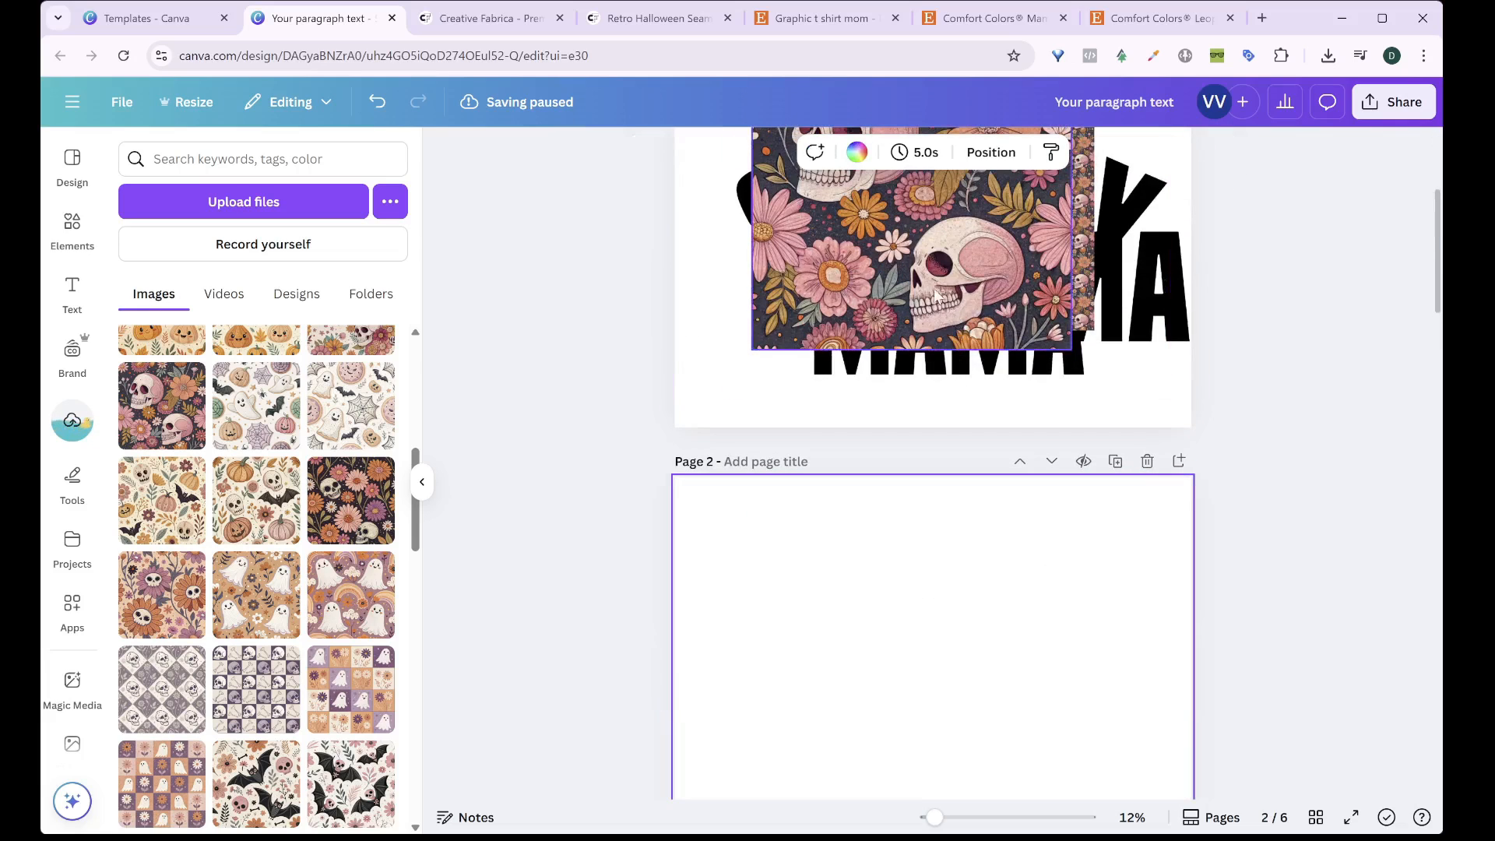
{"action": "left_click_drag", "start_coordinate": [915, 253], "coordinate": [936, 683]}
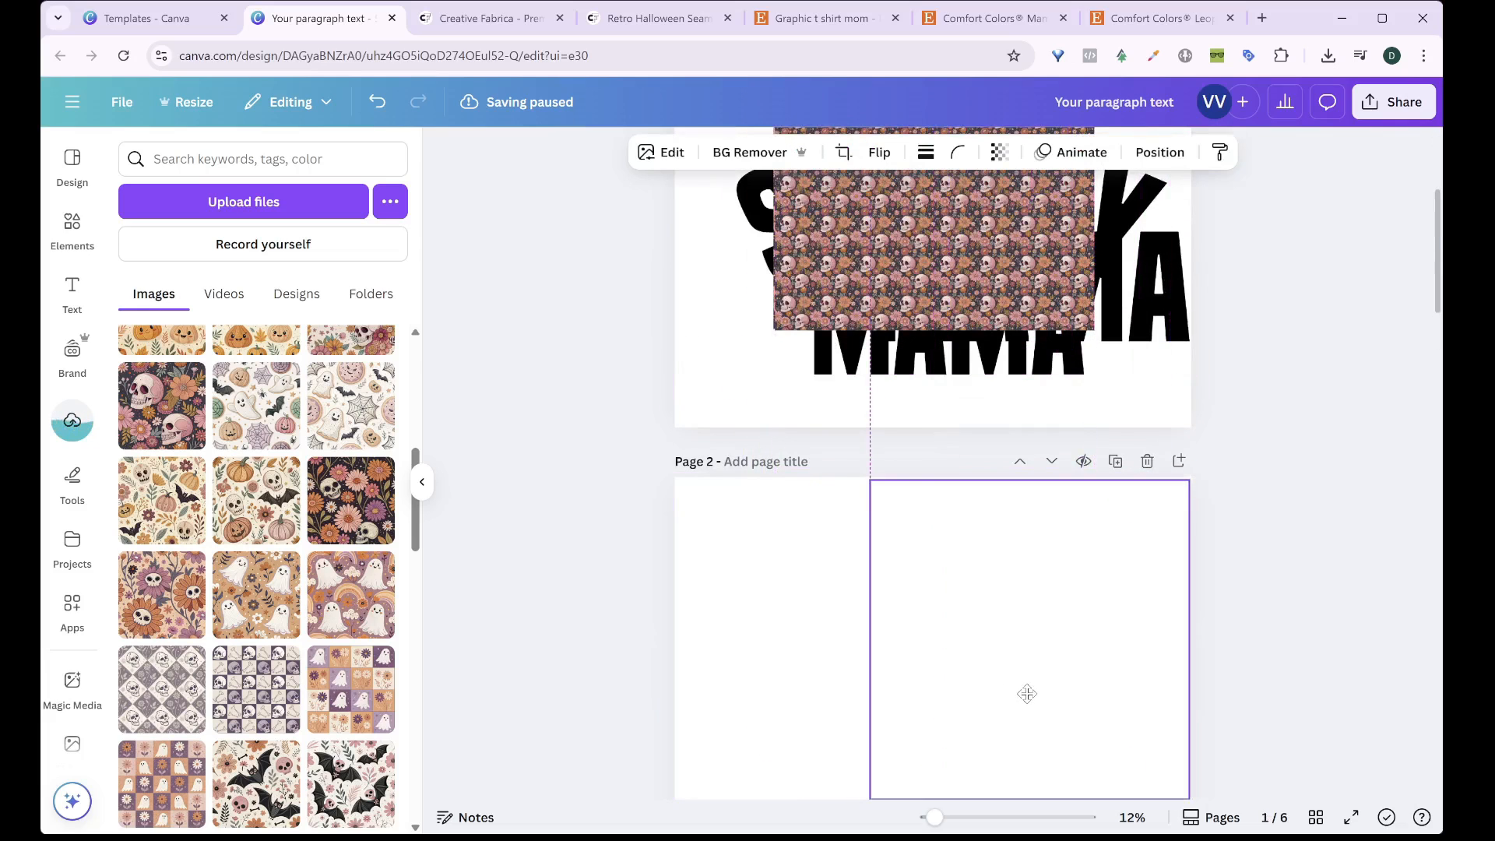
{"action": "left_click_drag", "start_coordinate": [1026, 692], "coordinate": [1027, 698]}
{"action": "scroll", "coordinate": [891, 759], "scroll_direction": "down", "scroll_amount": 3}
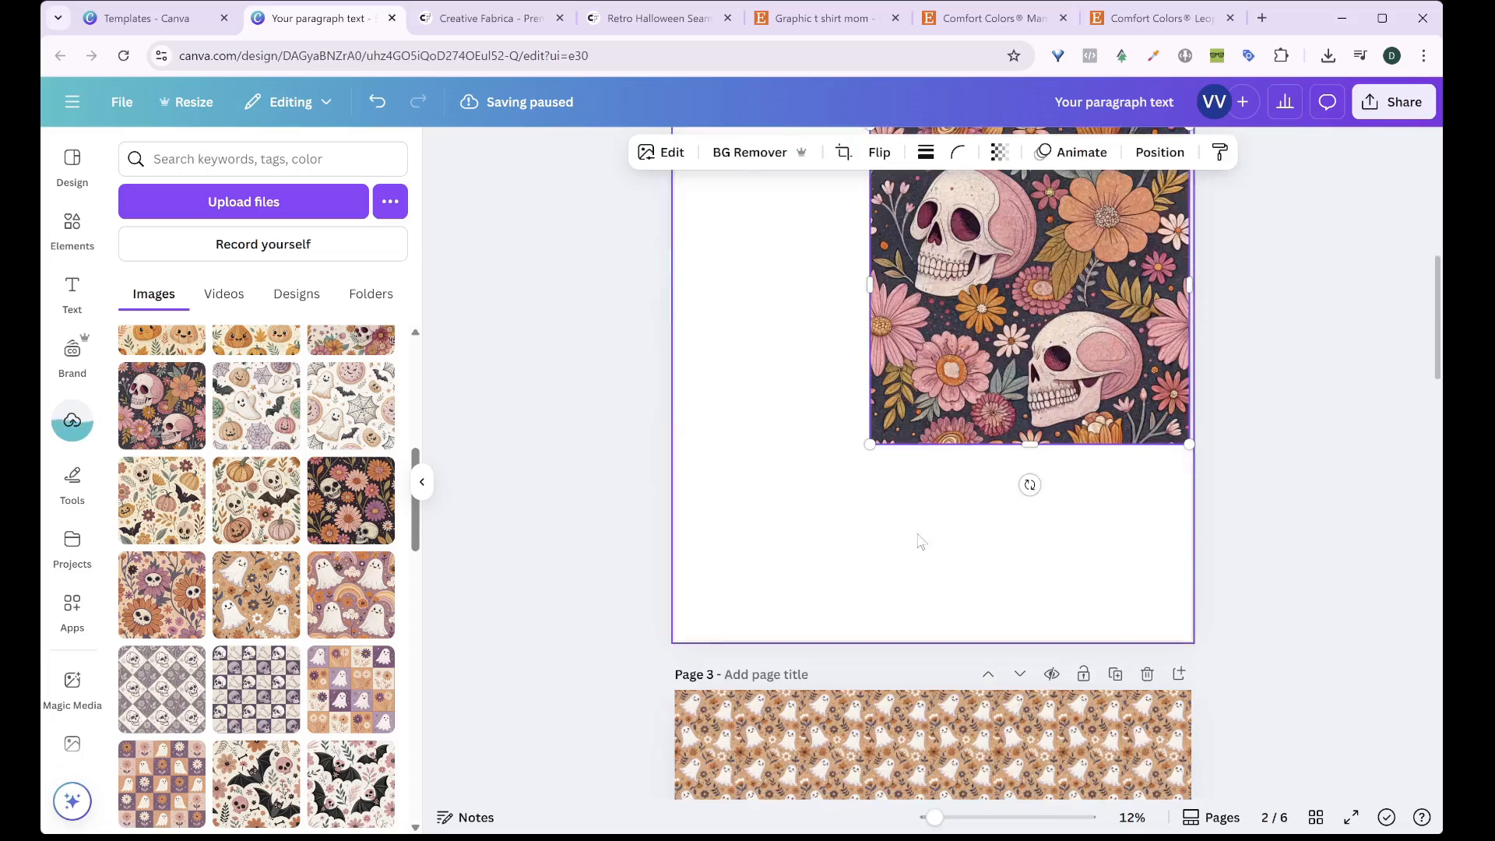
{"action": "left_click_drag", "start_coordinate": [869, 444], "coordinate": [659, 628]}
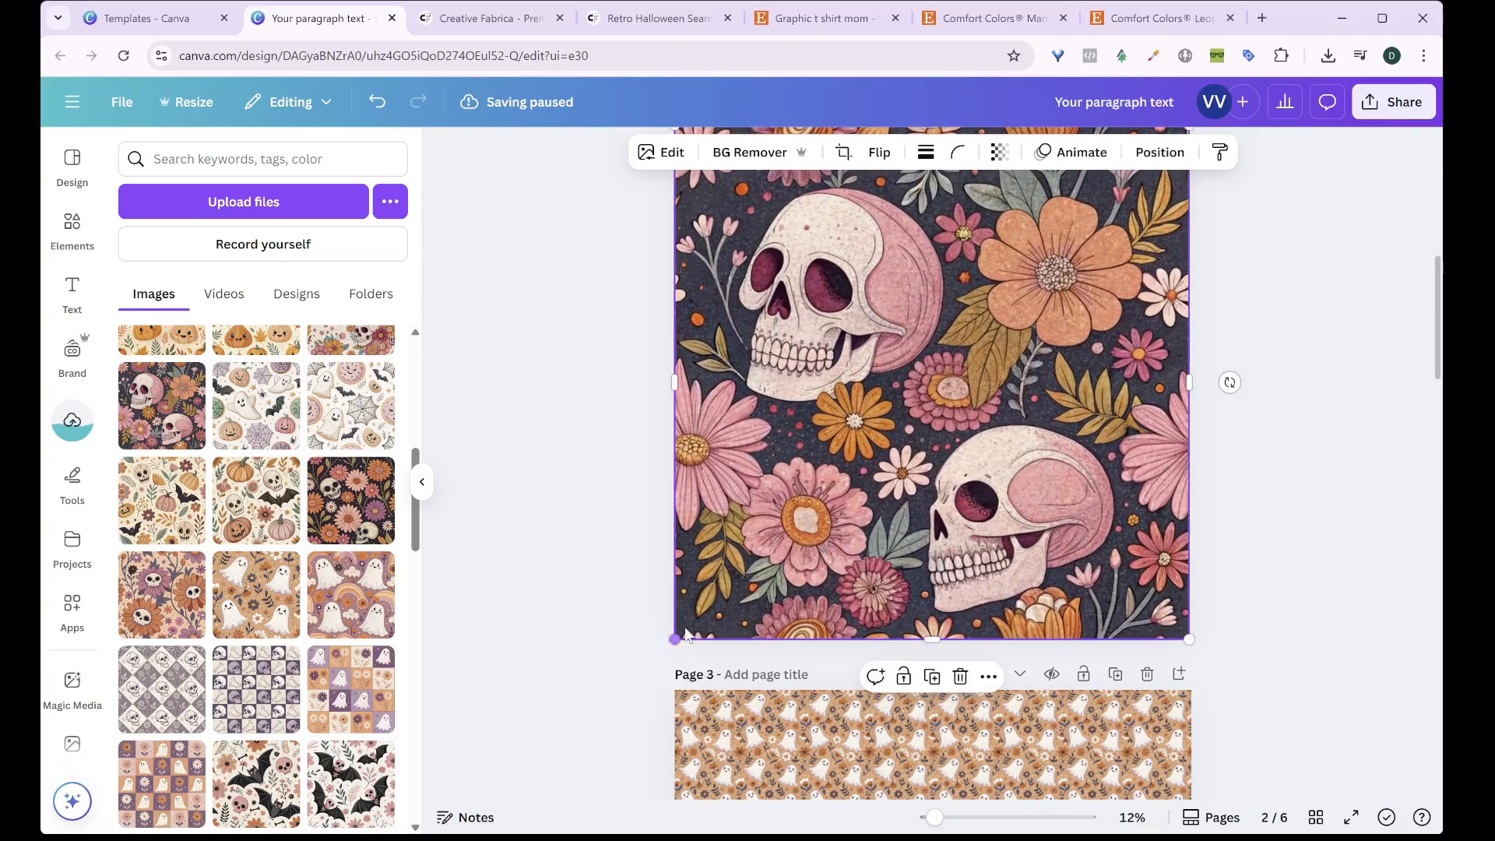
Add another blank page after page 1 and place the densely tiled small-skull pattern there, enlarged to fill the page
{"action": "scroll", "coordinate": [1226, 382], "scroll_direction": "up", "scroll_amount": 6}
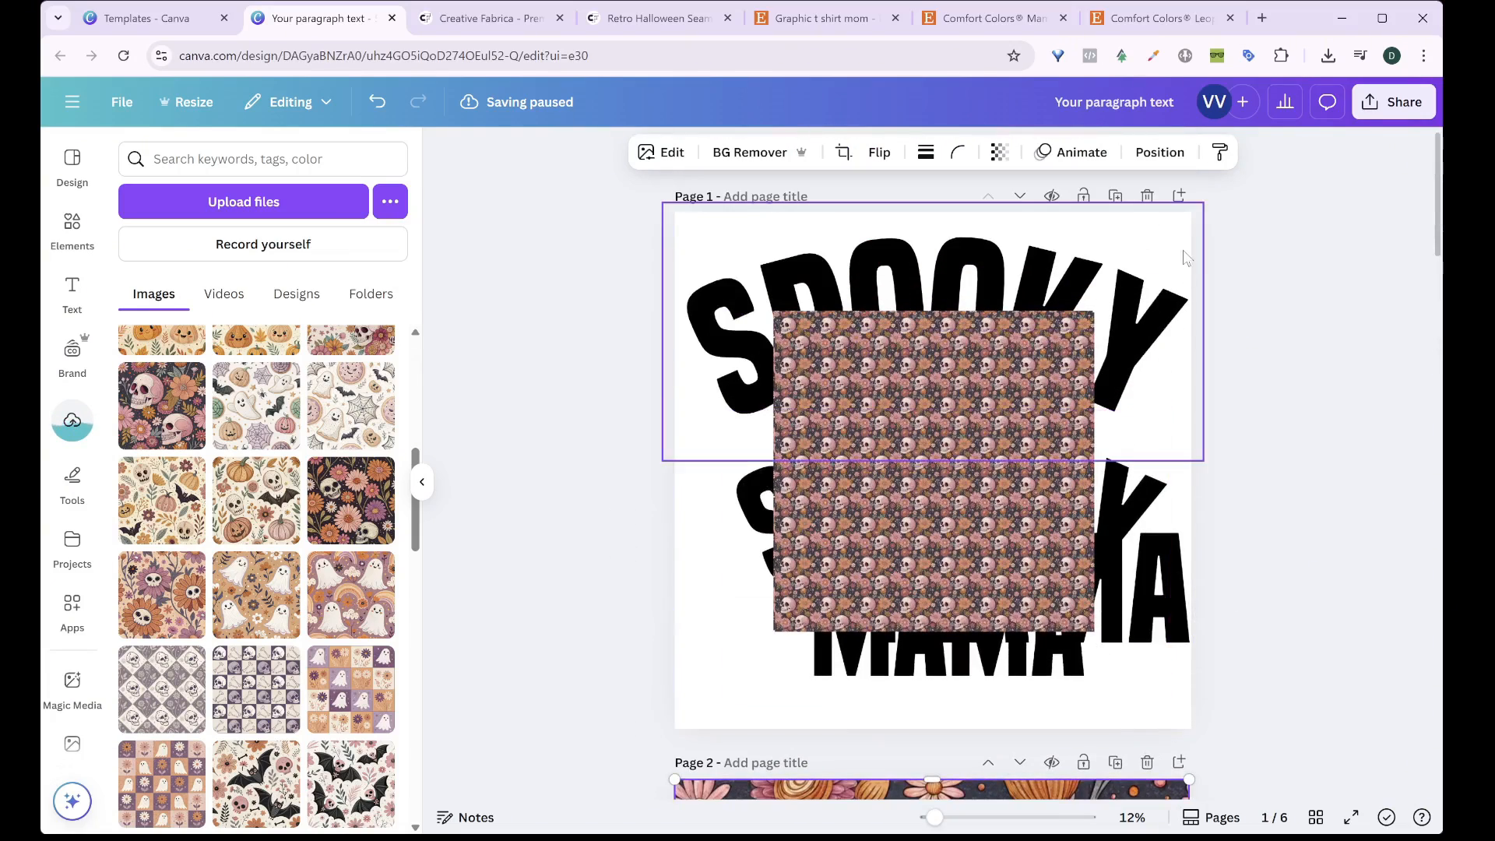
{"action": "left_click", "coordinate": [1178, 195]}
{"action": "scroll", "coordinate": [938, 337], "scroll_direction": "up", "scroll_amount": 4}
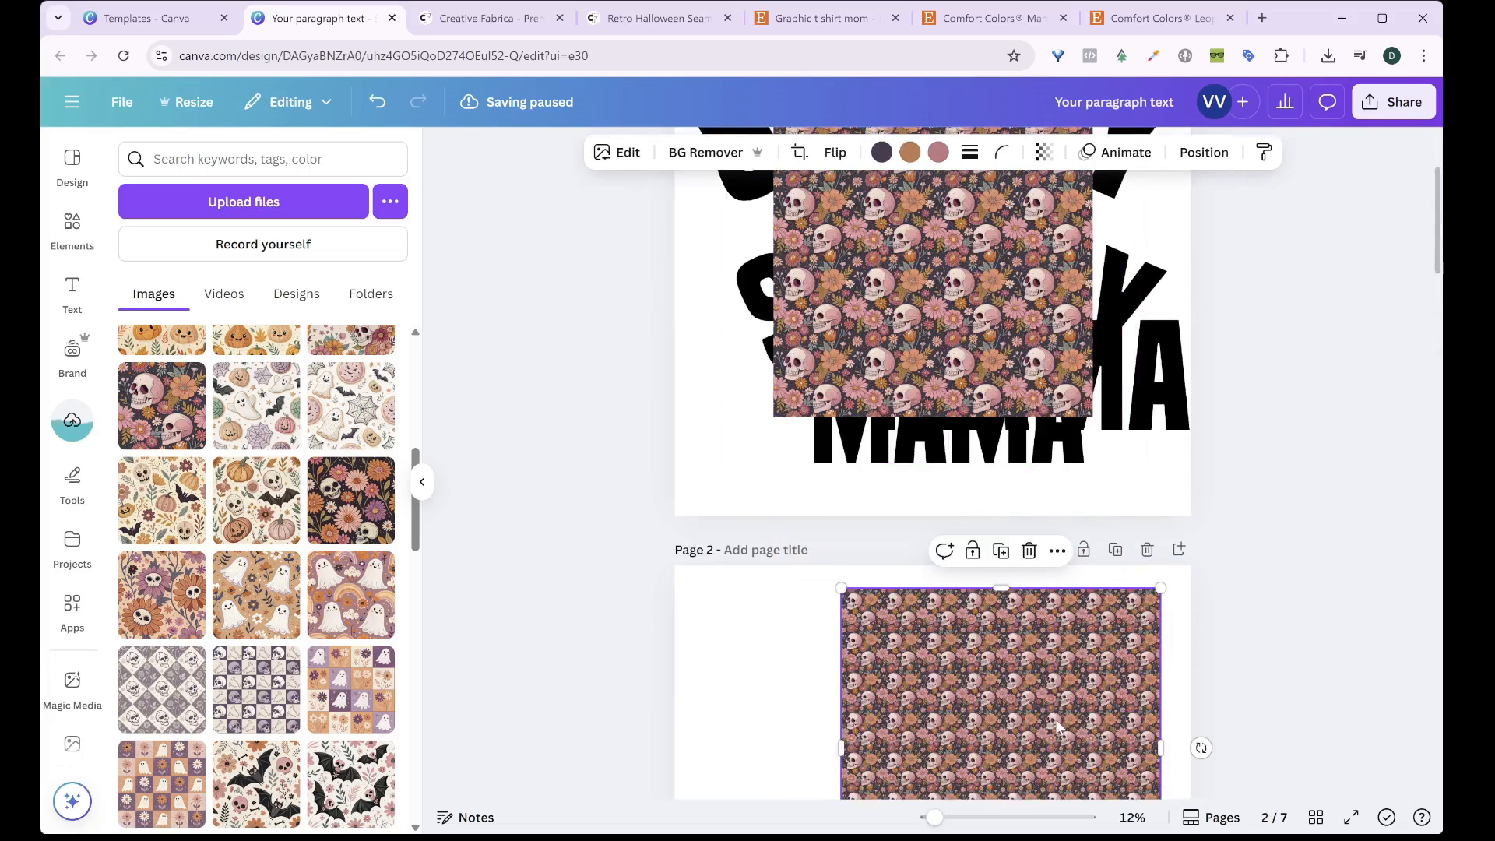
{"action": "scroll", "coordinate": [980, 740], "scroll_direction": "down", "scroll_amount": 3}
{"action": "left_click_drag", "start_coordinate": [1088, 495], "coordinate": [1117, 473]}
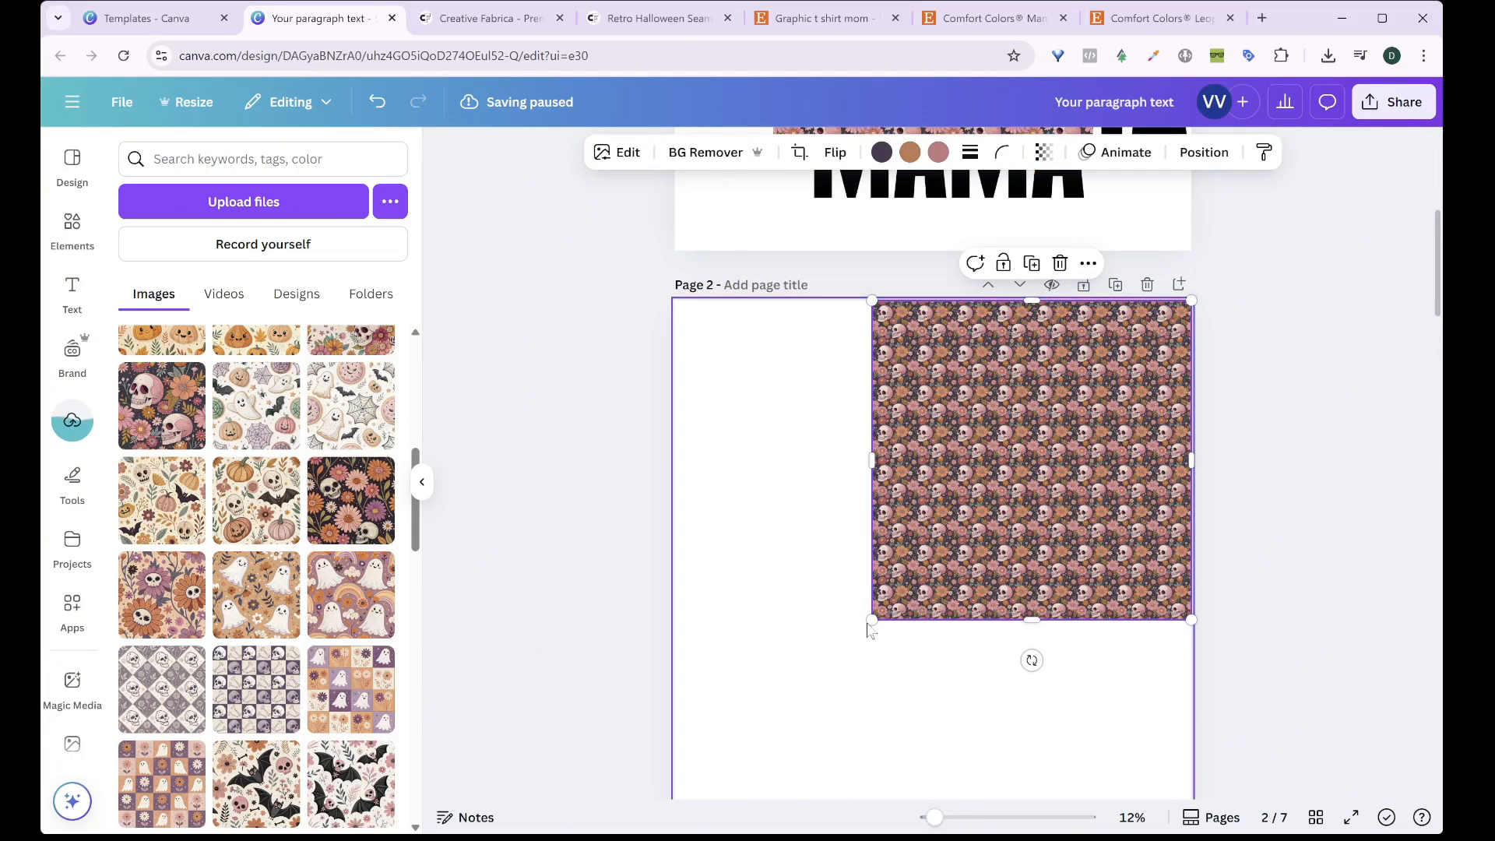
{"action": "left_click_drag", "start_coordinate": [872, 619], "coordinate": [688, 831]}
Insert one more blank page after page 1 and fill it with the medium-sized skull pattern image from page 1
{"action": "scroll", "coordinate": [1172, 390], "scroll_direction": "up", "scroll_amount": 6}
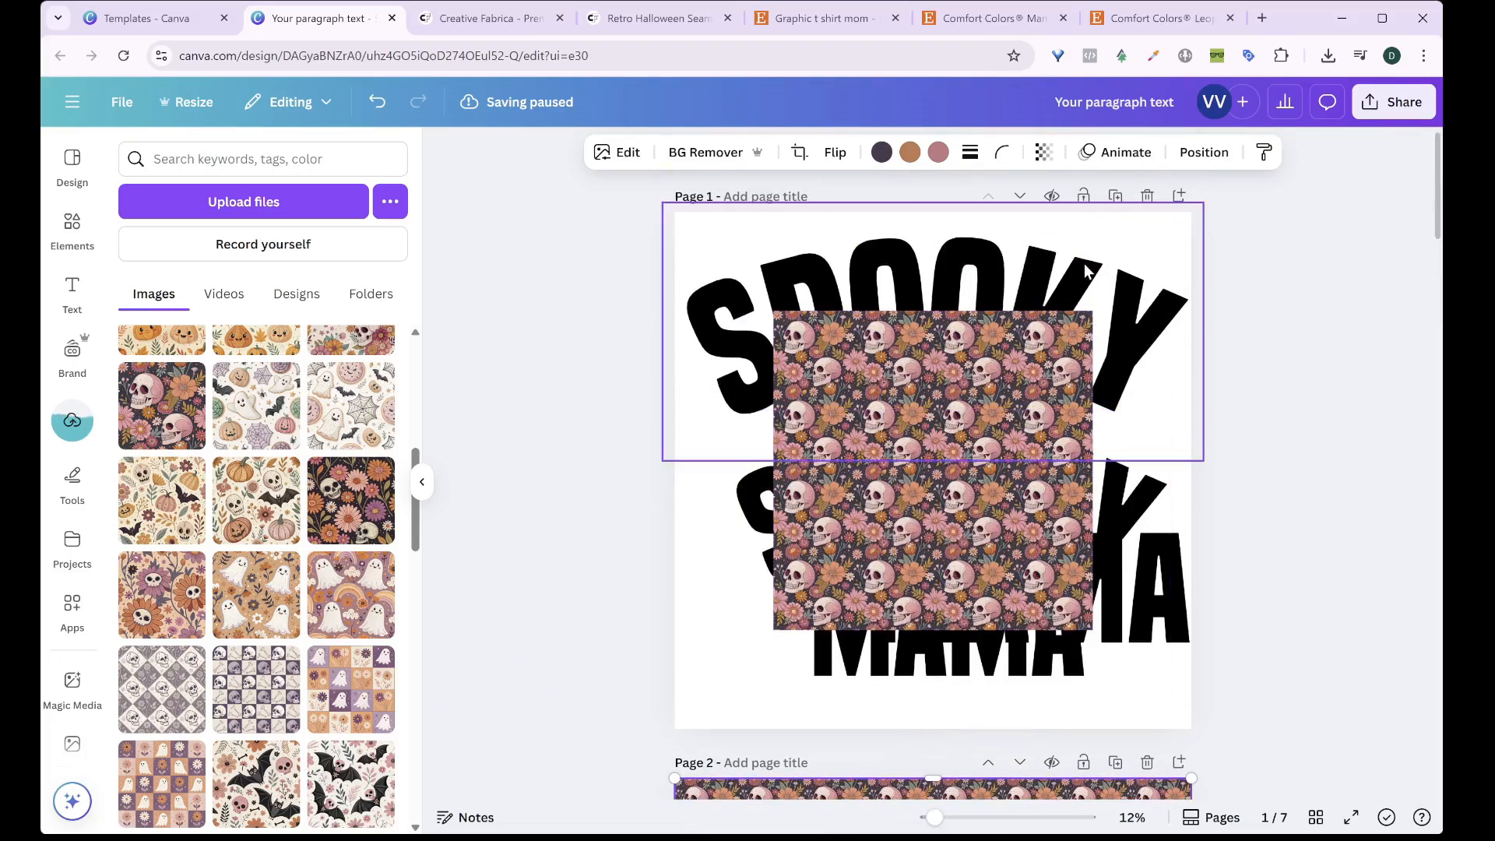
{"action": "left_click", "coordinate": [1177, 197]}
{"action": "scroll", "coordinate": [1057, 594], "scroll_direction": "up", "scroll_amount": 2}
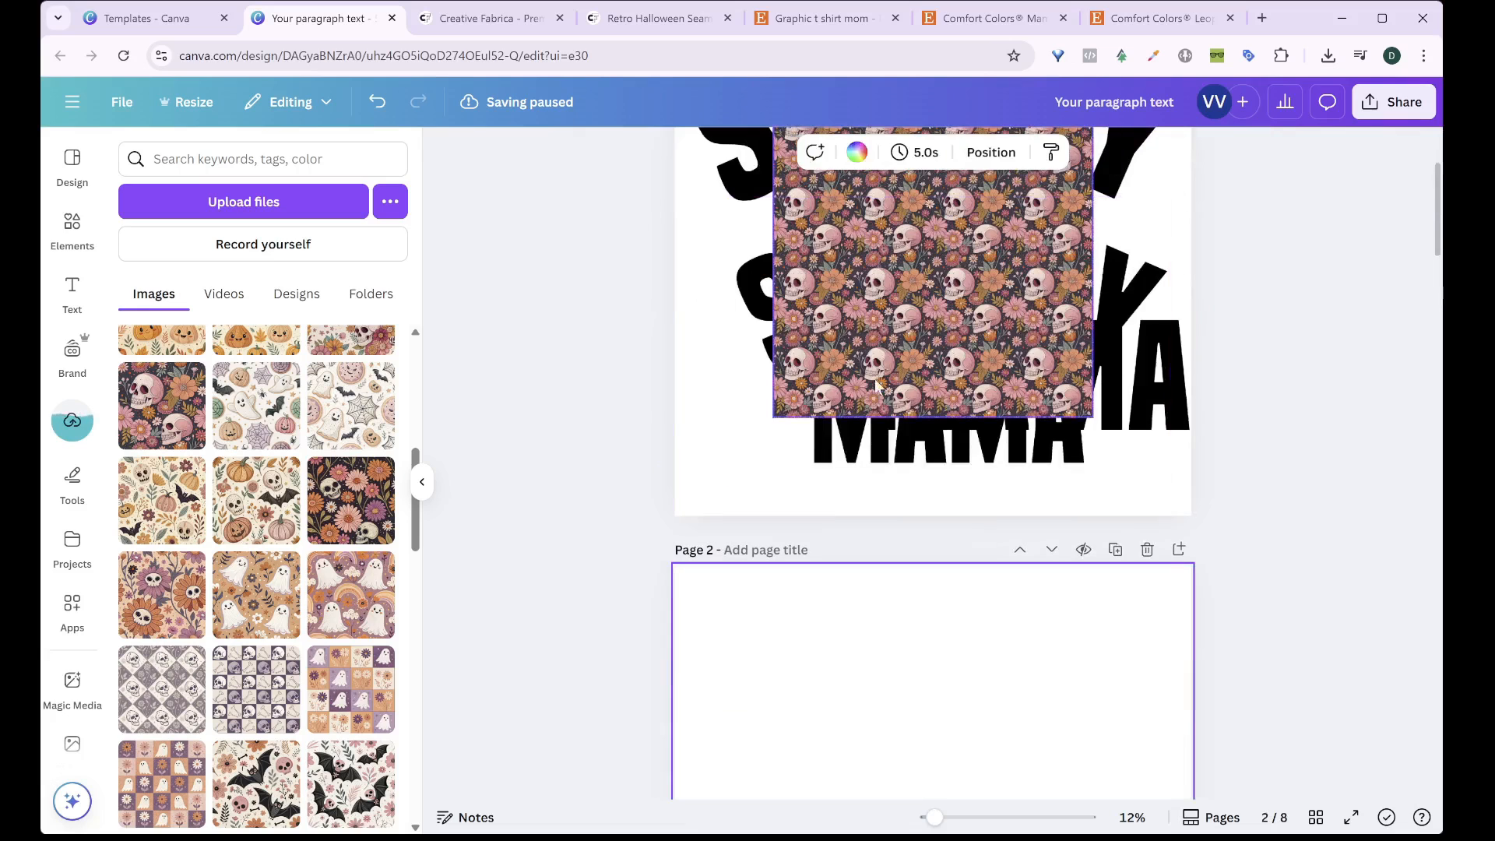
{"action": "left_click_drag", "start_coordinate": [925, 311], "coordinate": [1000, 814]}
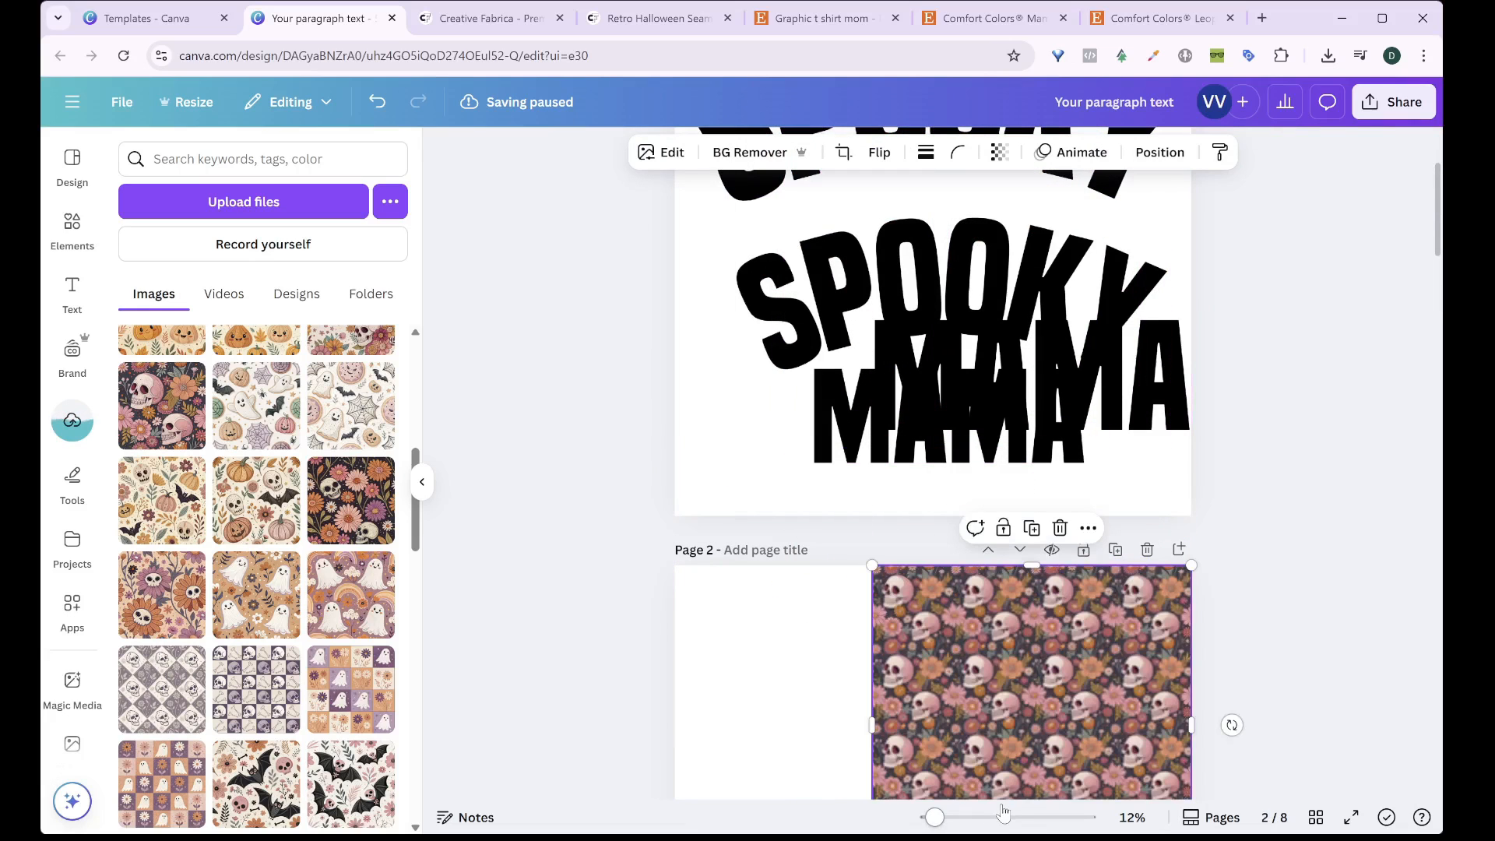
{"action": "scroll", "coordinate": [1012, 662], "scroll_direction": "down", "scroll_amount": 2}
{"action": "mouse_move", "coordinate": [1022, 621]}
{"action": "left_mouse_down"}
{"action": "mouse_move", "coordinate": [1020, 647]}
{"action": "mouse_move", "coordinate": [1016, 595]}
{"action": "left_mouse_up"}
{"action": "scroll", "coordinate": [1016, 596], "scroll_direction": "down", "scroll_amount": 3}
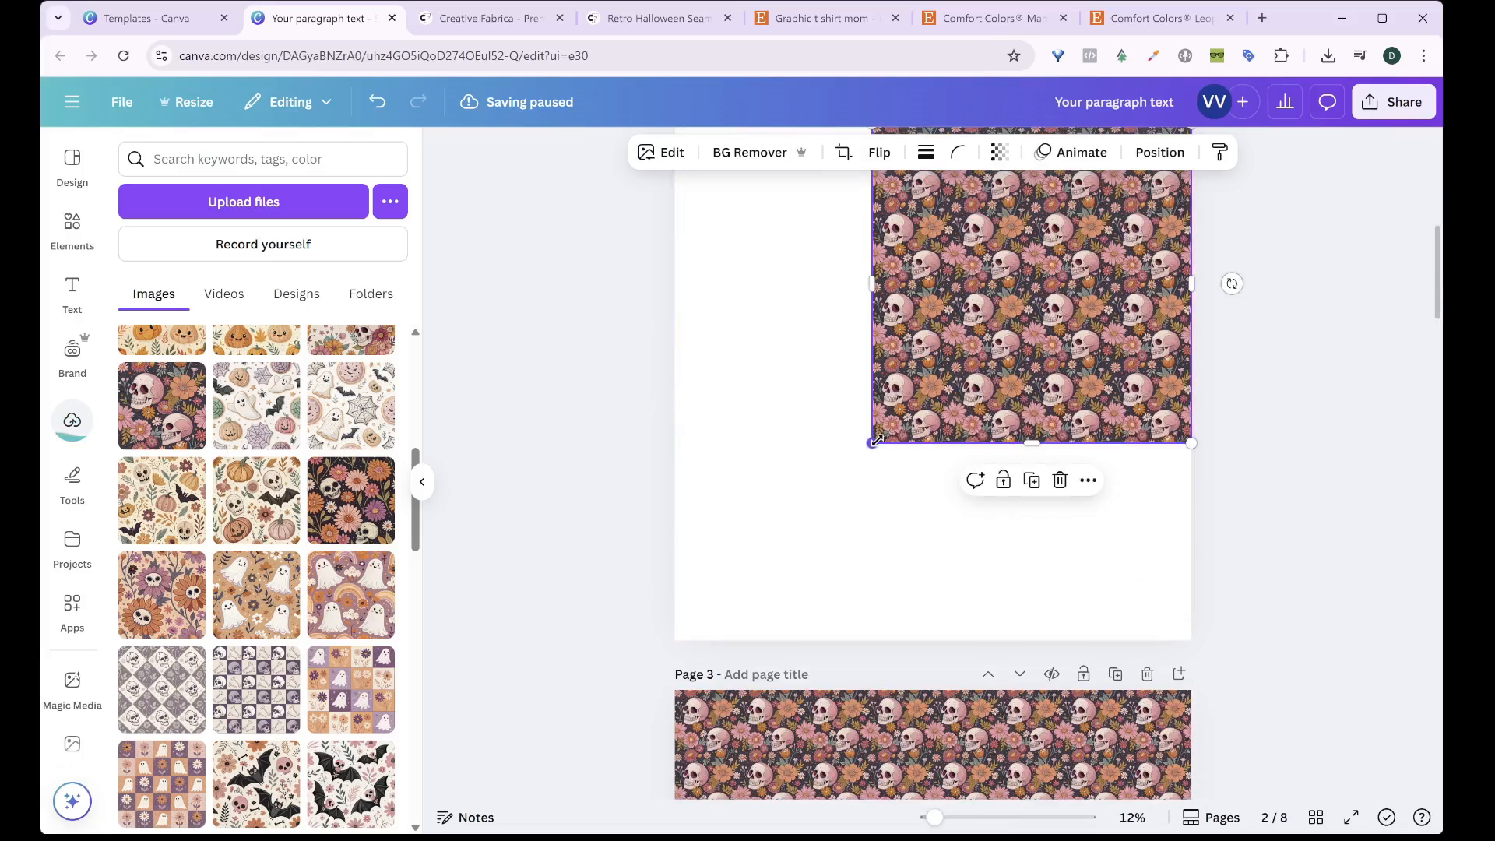
{"action": "left_click_drag", "start_coordinate": [873, 441], "coordinate": [690, 638]}
Start masking the large skull floral image on page 4 with the Clipping Mask app
{"action": "scroll", "coordinate": [905, 557], "scroll_direction": "up", "scroll_amount": 3}
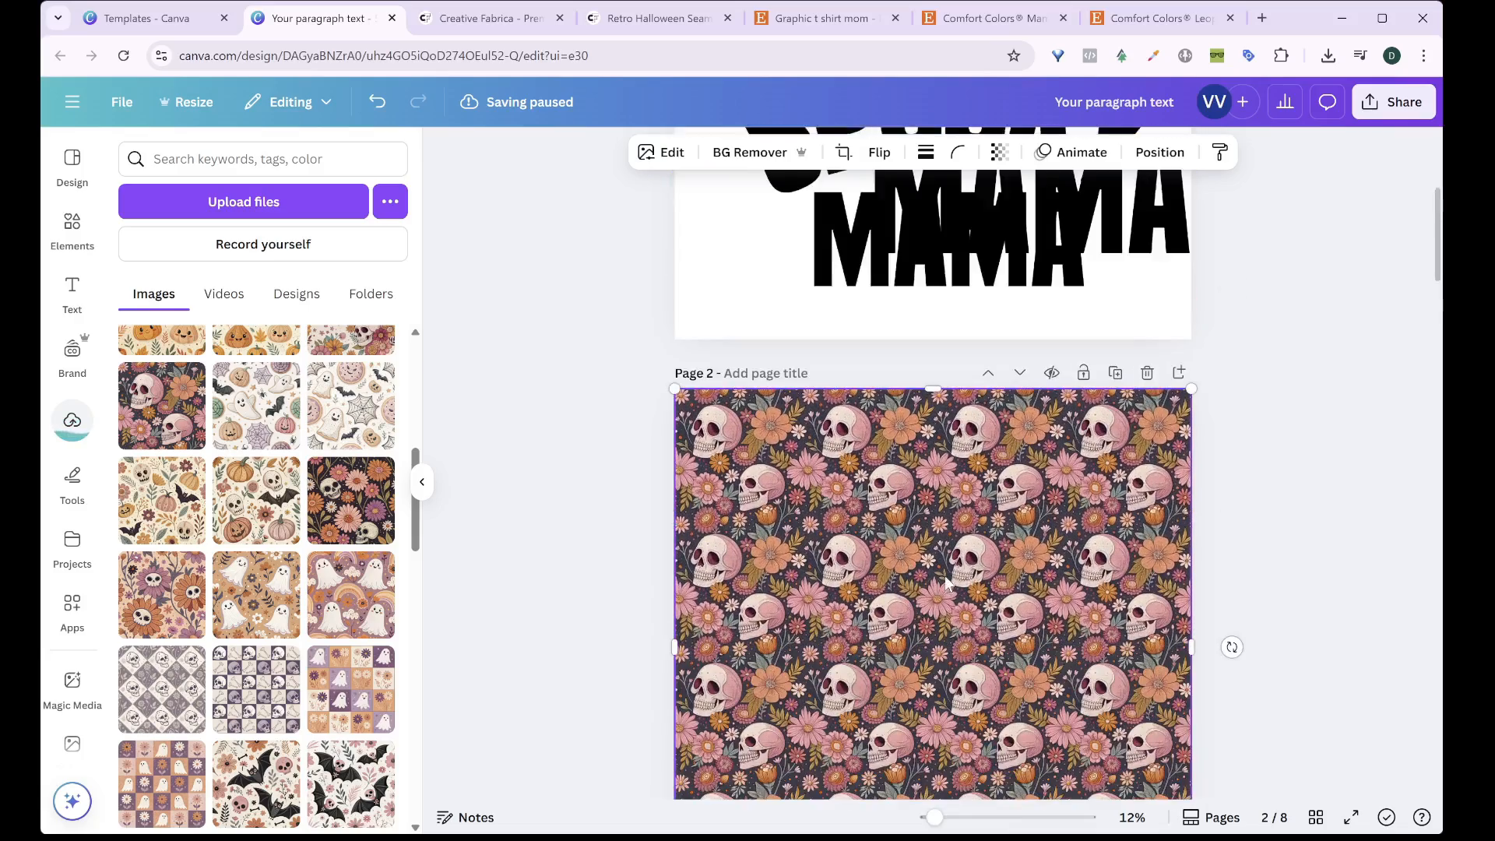
{"action": "scroll", "coordinate": [983, 583], "scroll_direction": "down", "scroll_amount": 12}
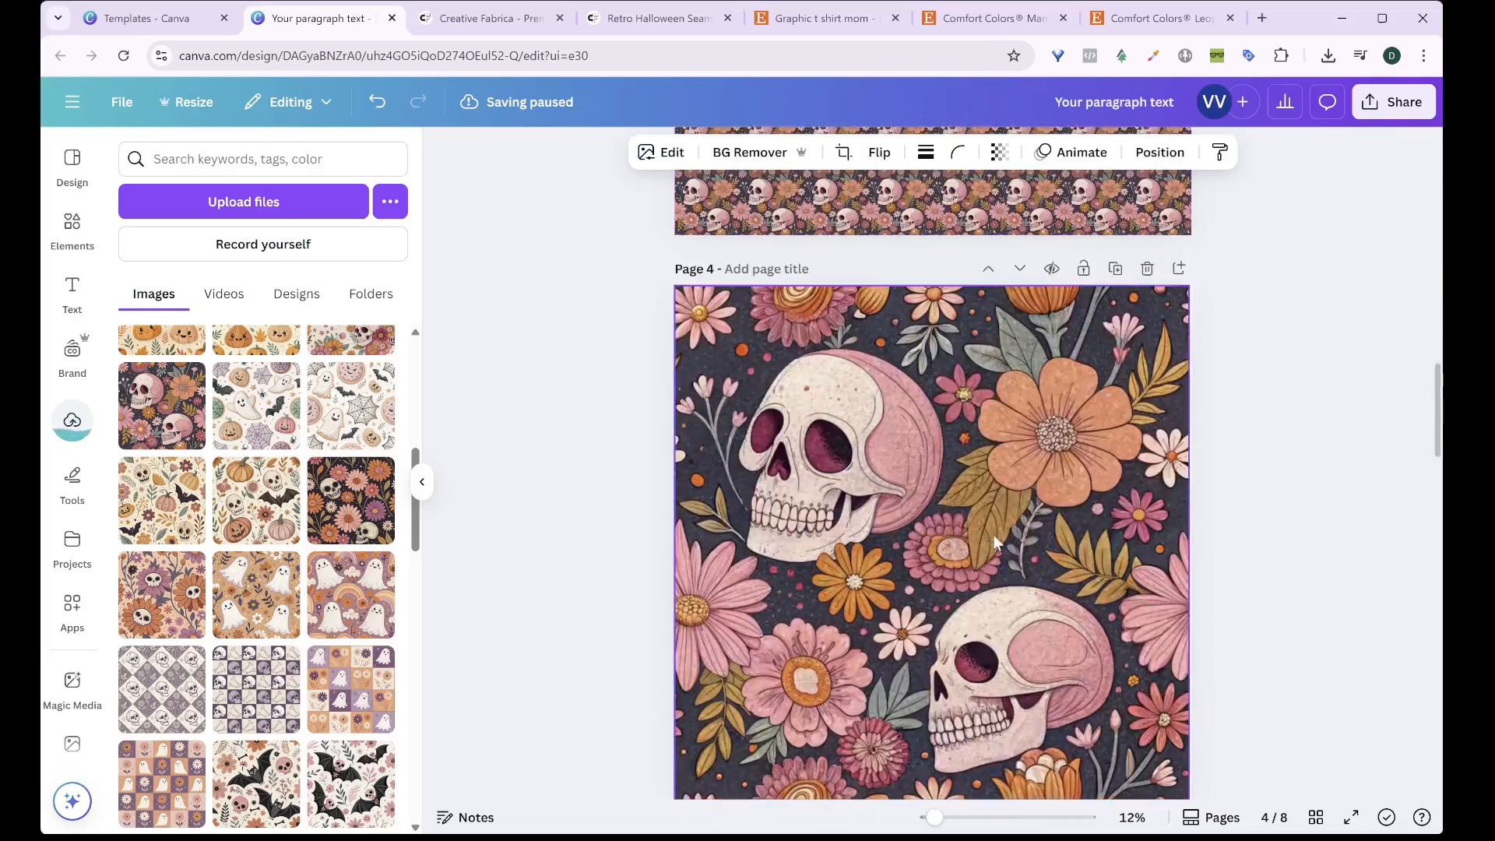
{"action": "left_click", "coordinate": [993, 534]}
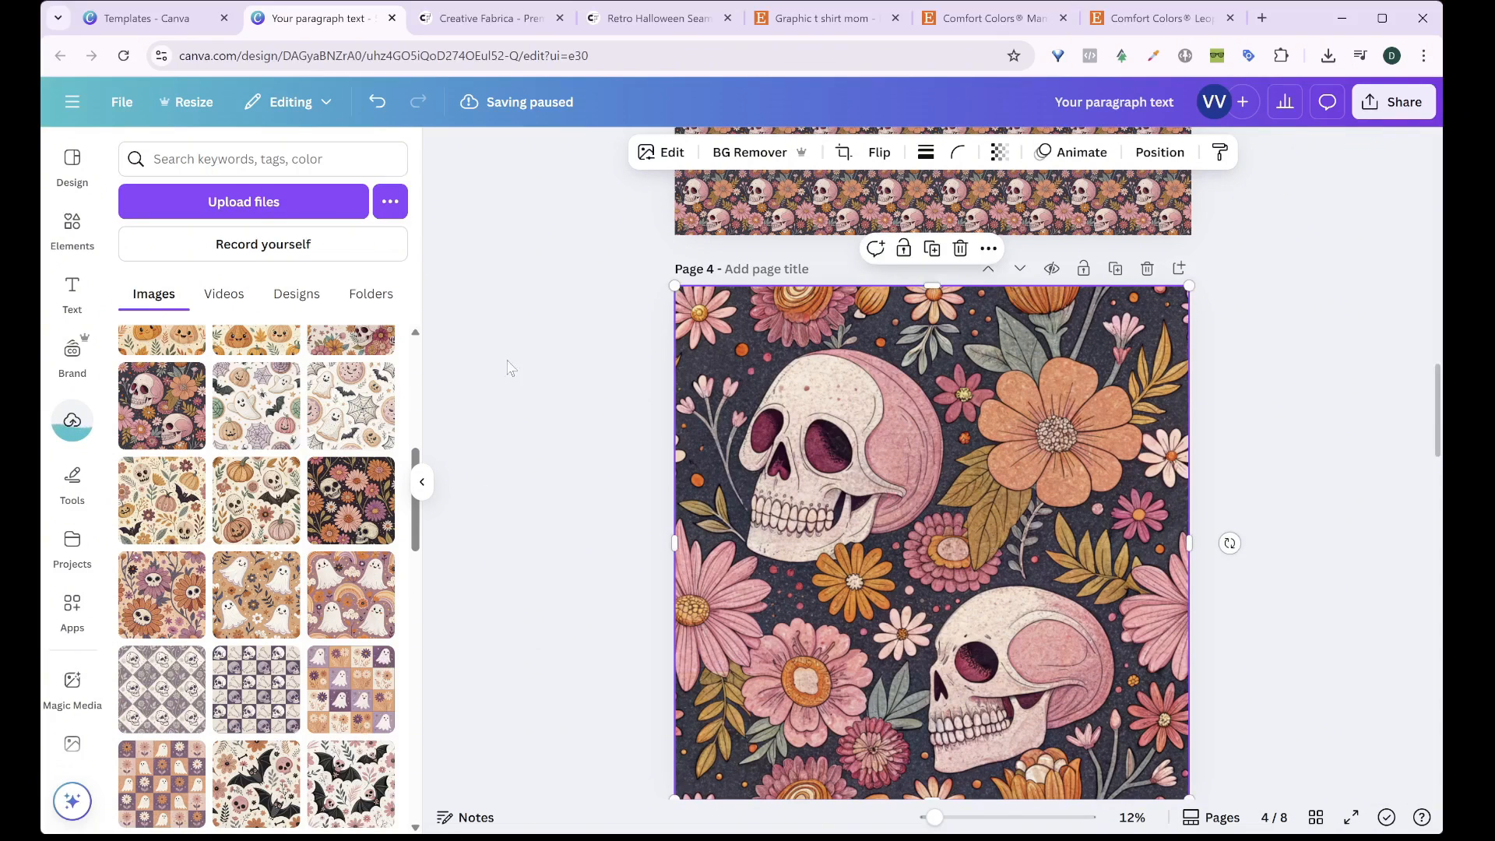
{"action": "left_click", "coordinate": [70, 615]}
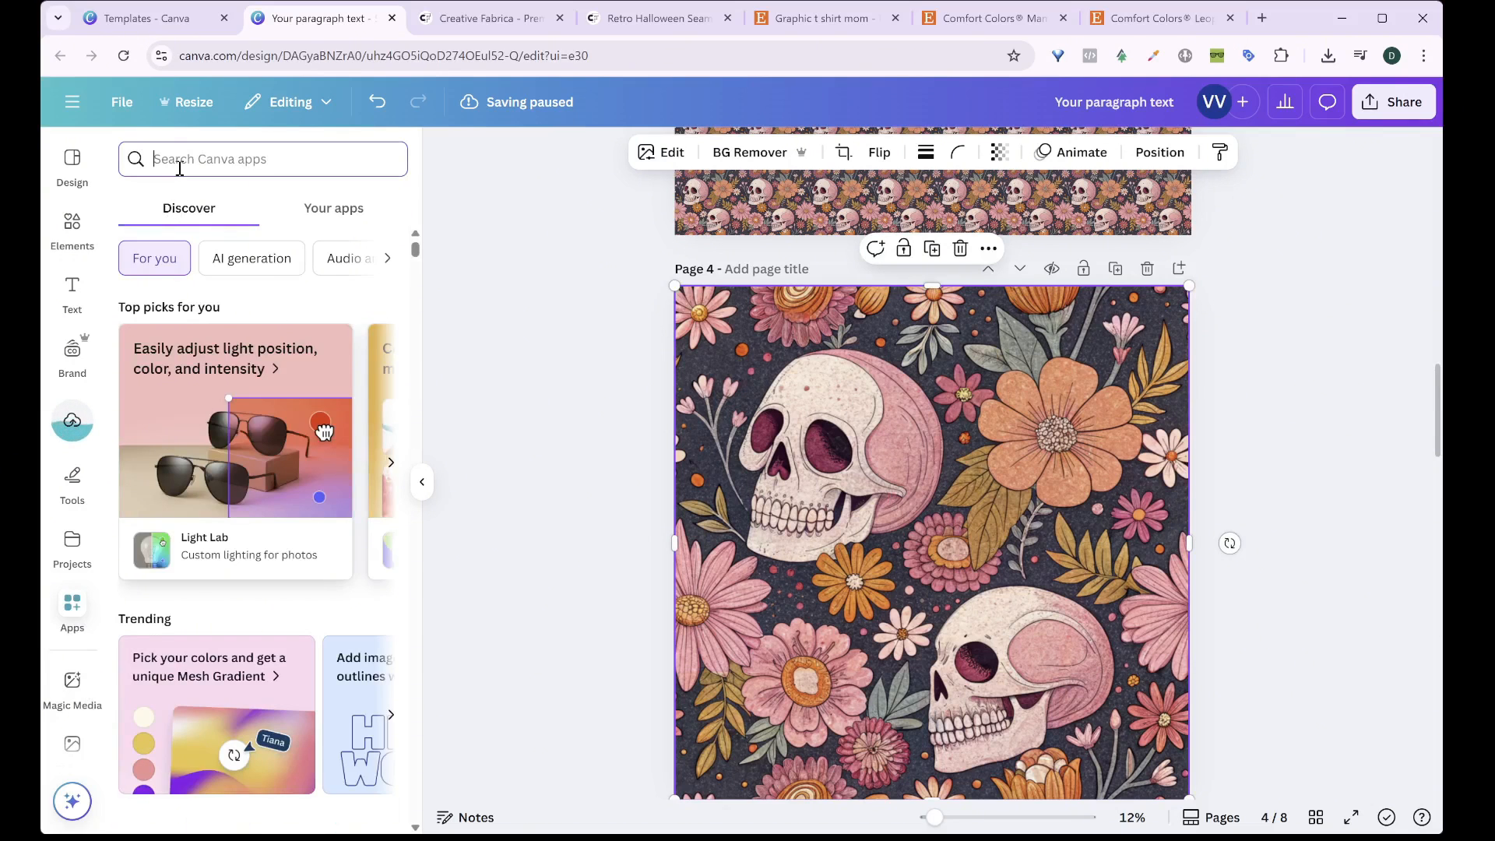
{"action": "type", "text": "clipp"}
{"action": "key", "text": "BackSpace"}
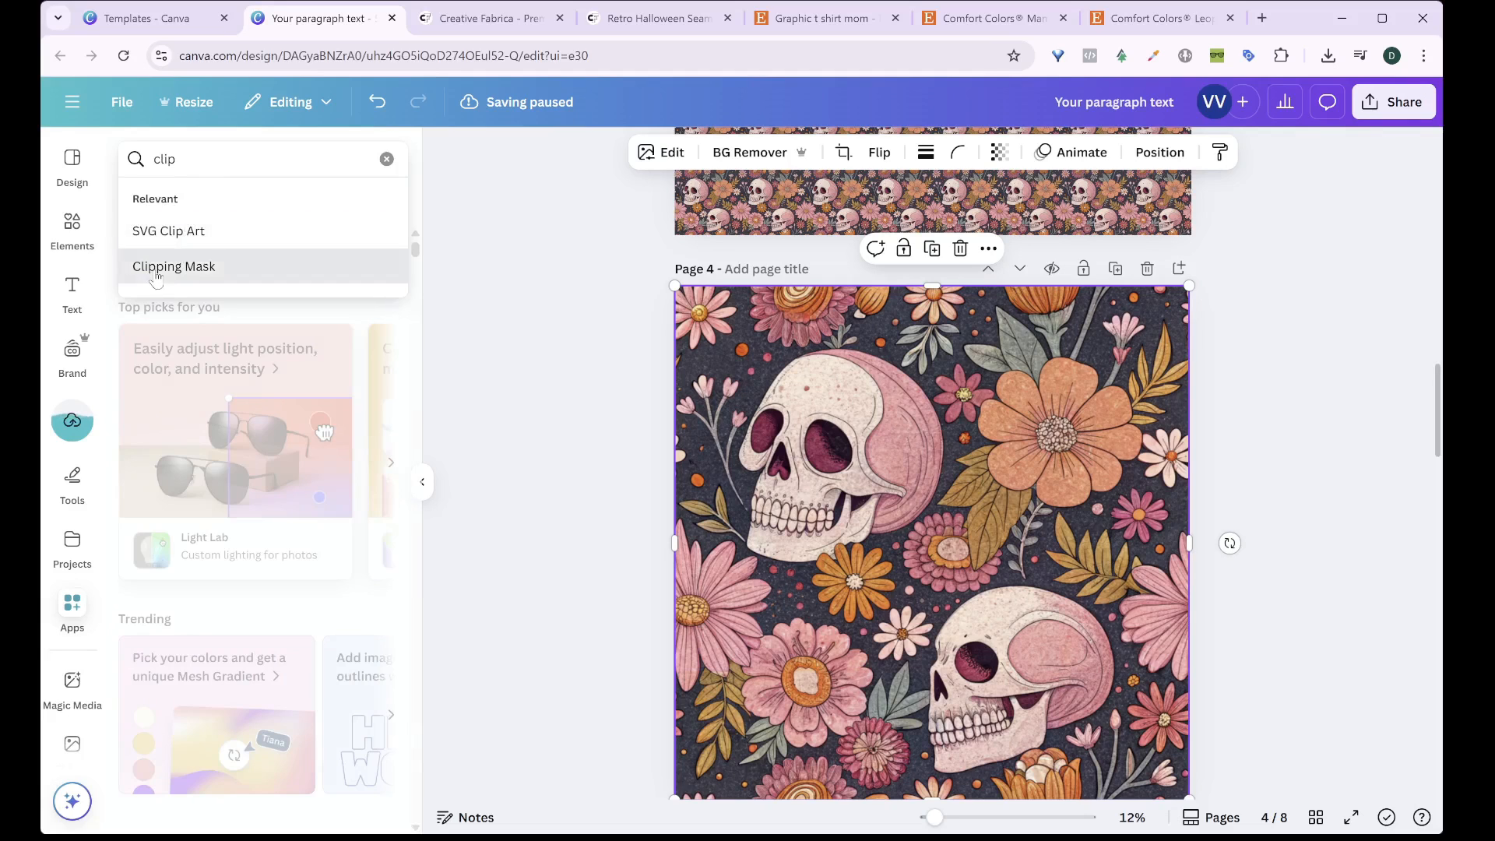
{"action": "left_click", "coordinate": [156, 267]}
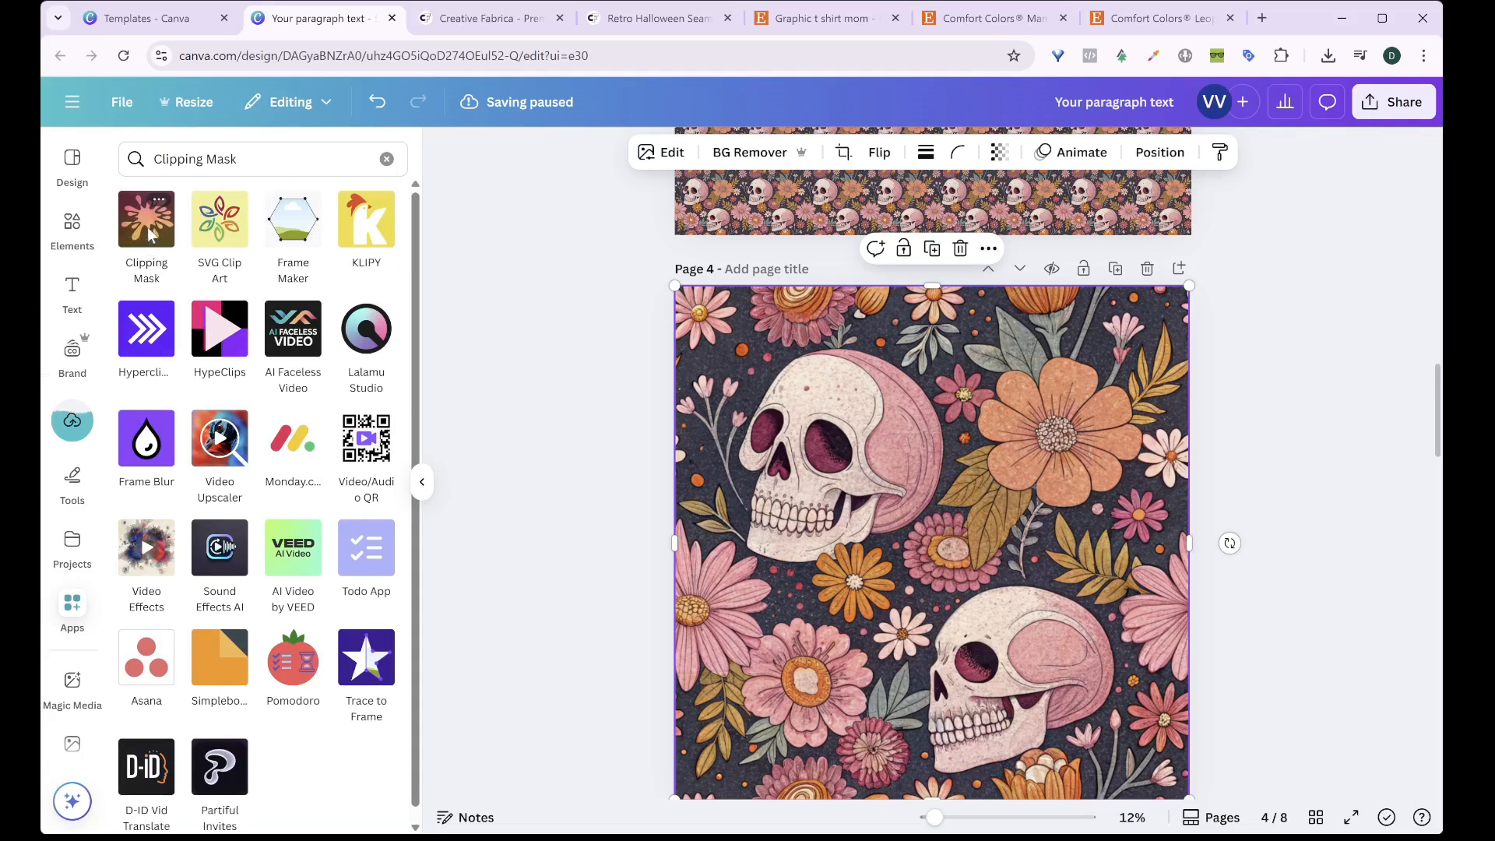
{"action": "left_click", "coordinate": [147, 226]}
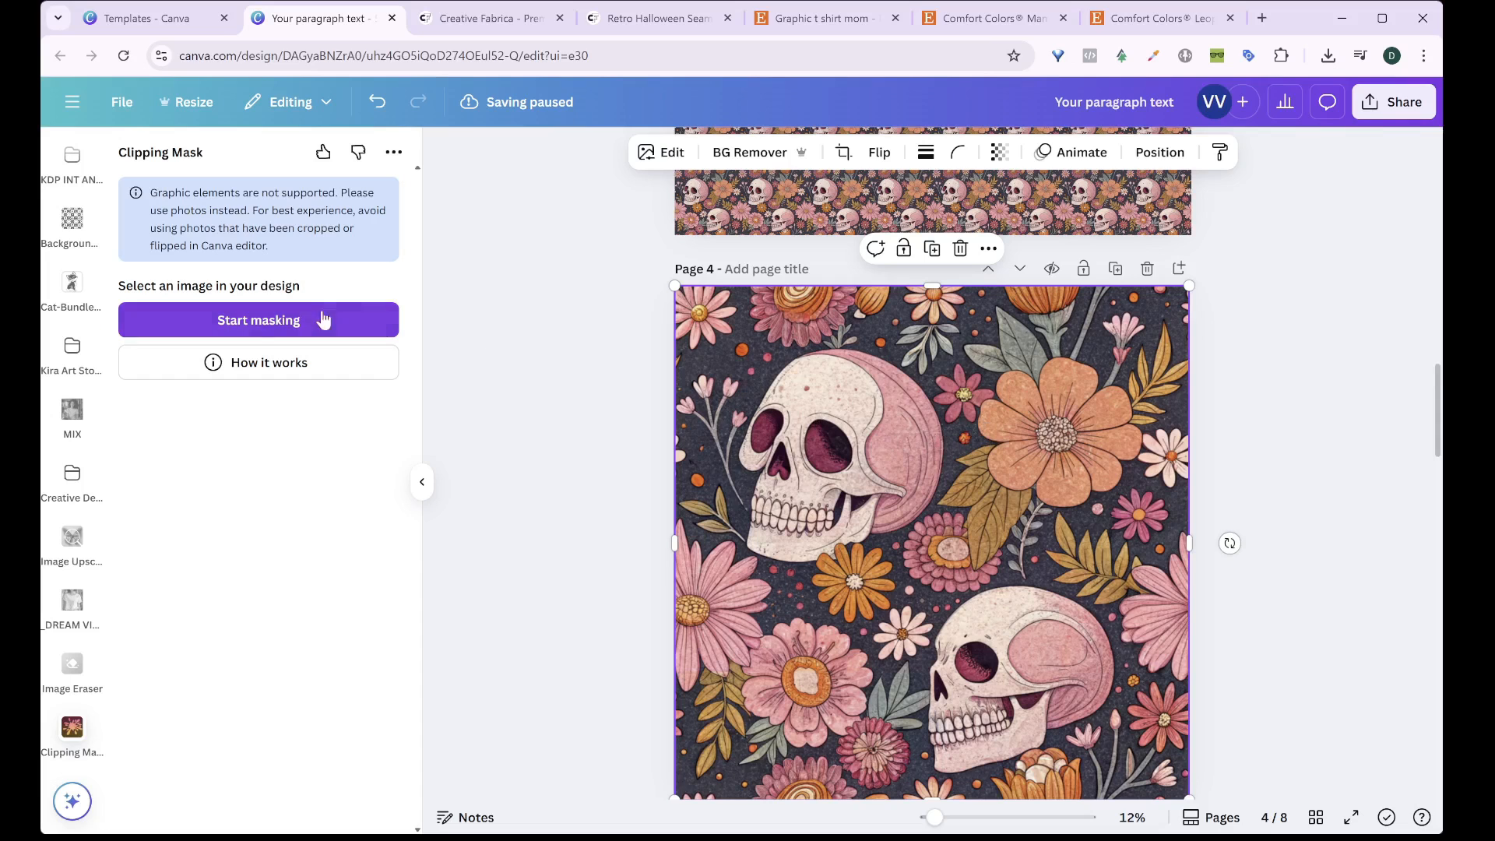
{"action": "left_click", "coordinate": [276, 321]}
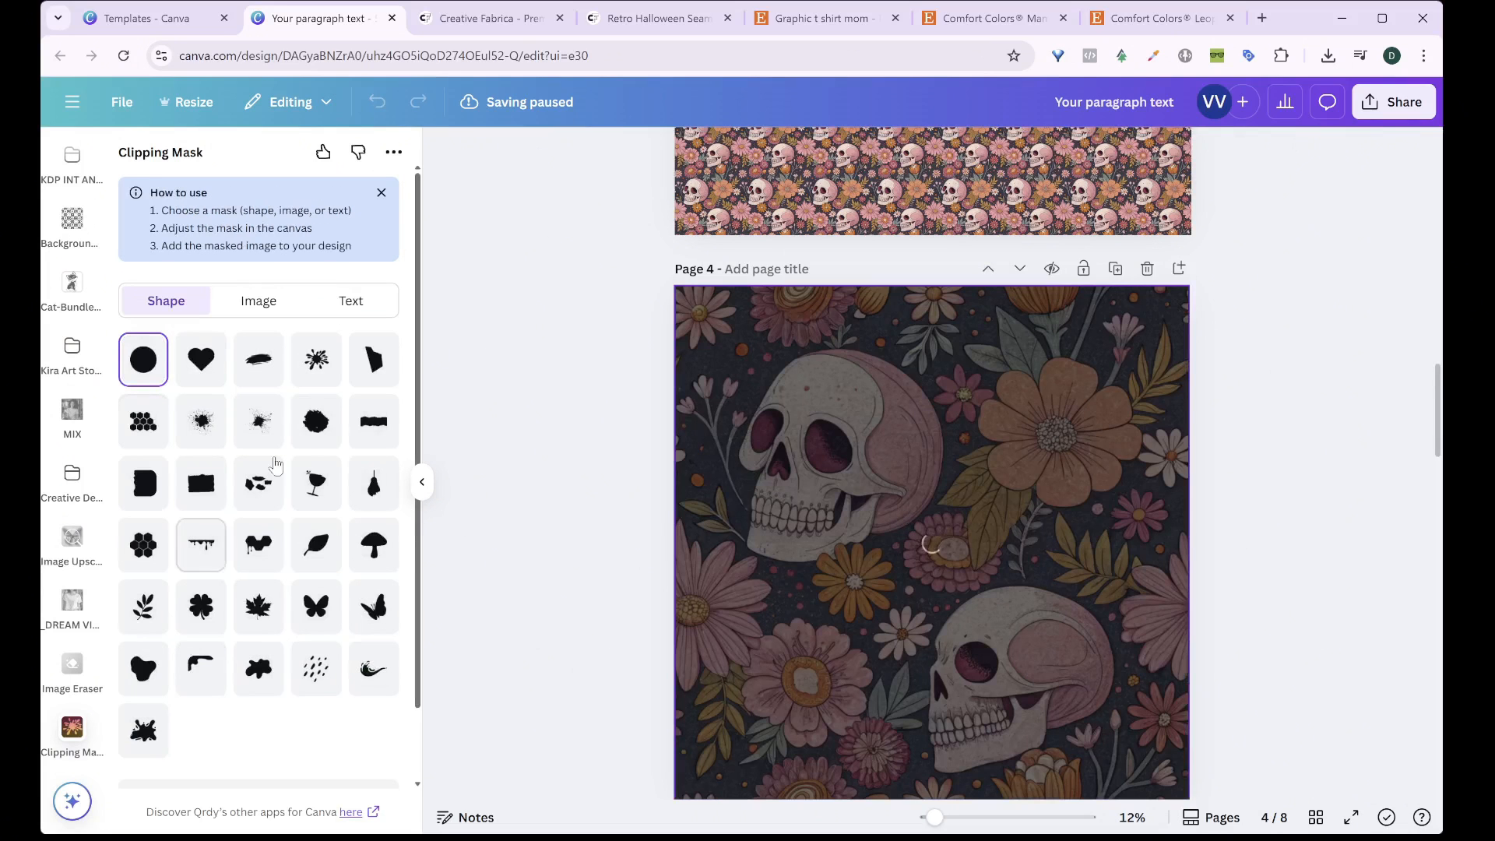
Try the brush-stroke, splatter and wine-glass shape masks and the text mask on the skull image
{"action": "left_click", "coordinate": [258, 362]}
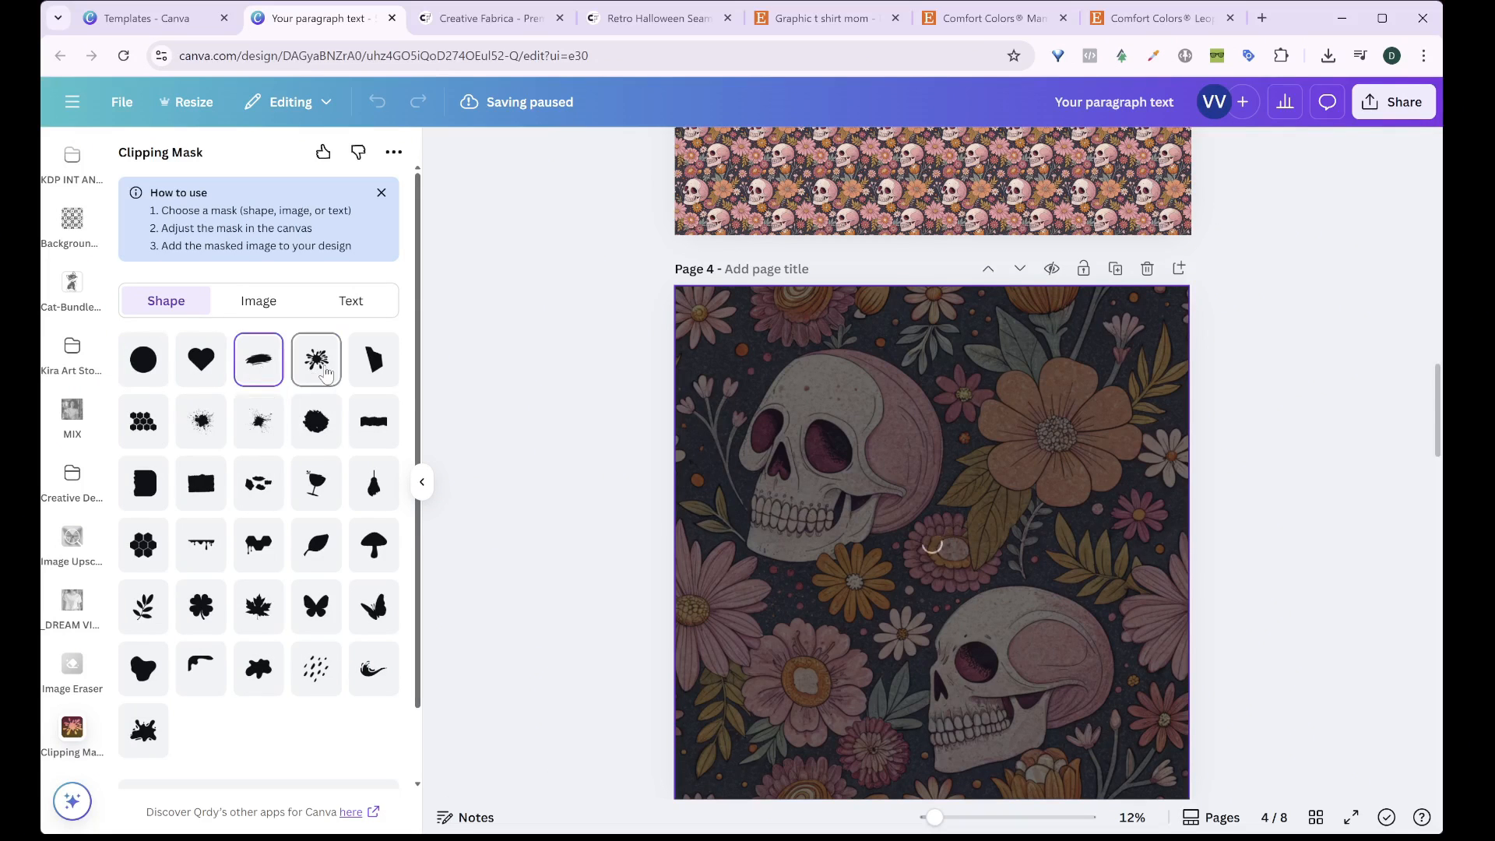
{"action": "left_click", "coordinate": [316, 359]}
{"action": "scroll", "coordinate": [962, 525], "scroll_direction": "down", "scroll_amount": 2}
{"action": "scroll", "coordinate": [962, 525], "scroll_direction": "up", "scroll_amount": 2}
{"action": "scroll", "coordinate": [962, 525], "scroll_direction": "down", "scroll_amount": 1}
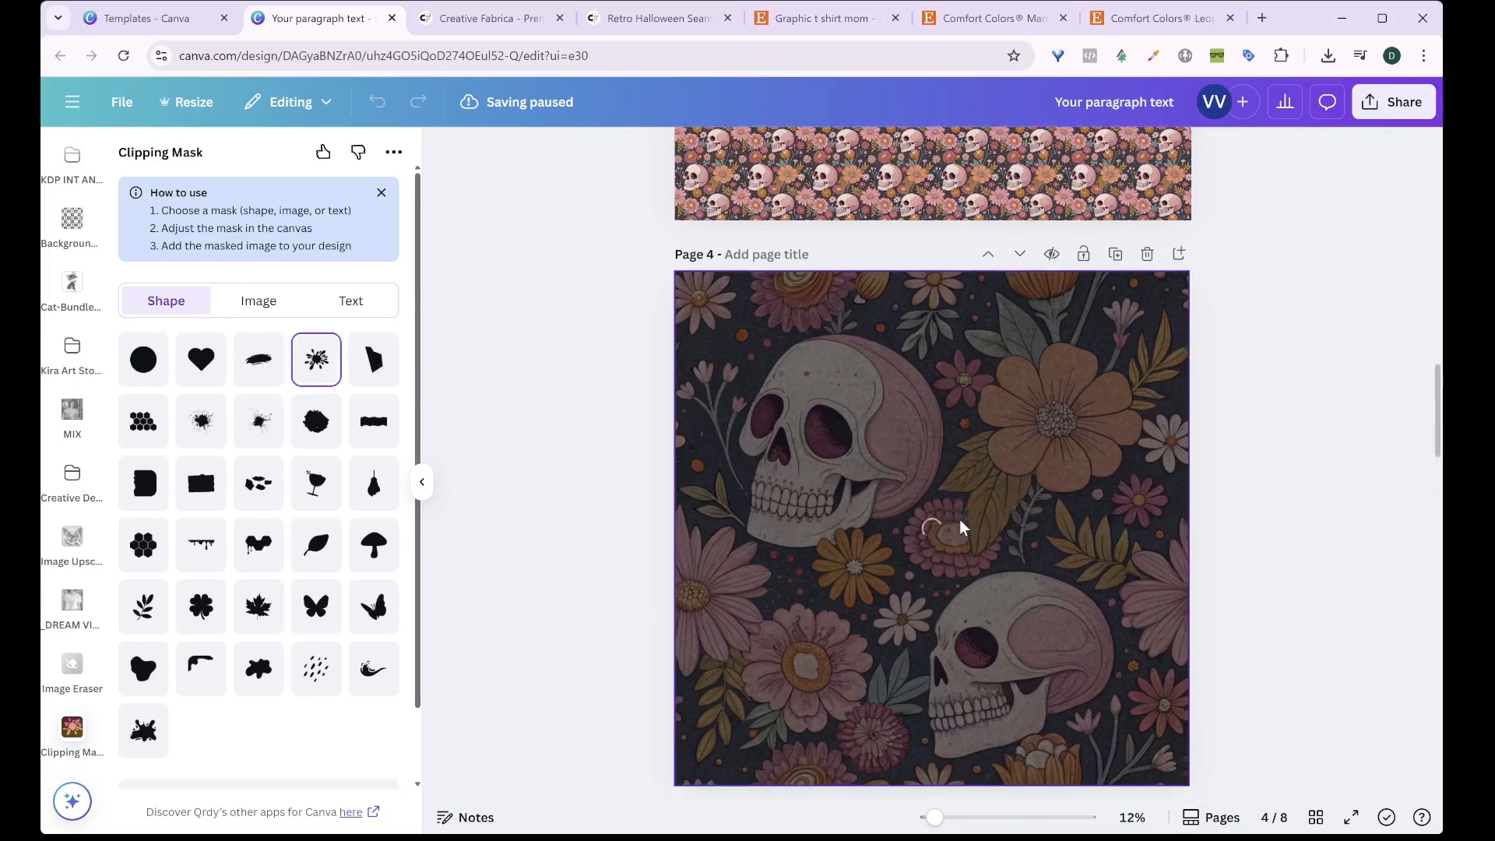
{"action": "left_click", "coordinate": [262, 302]}
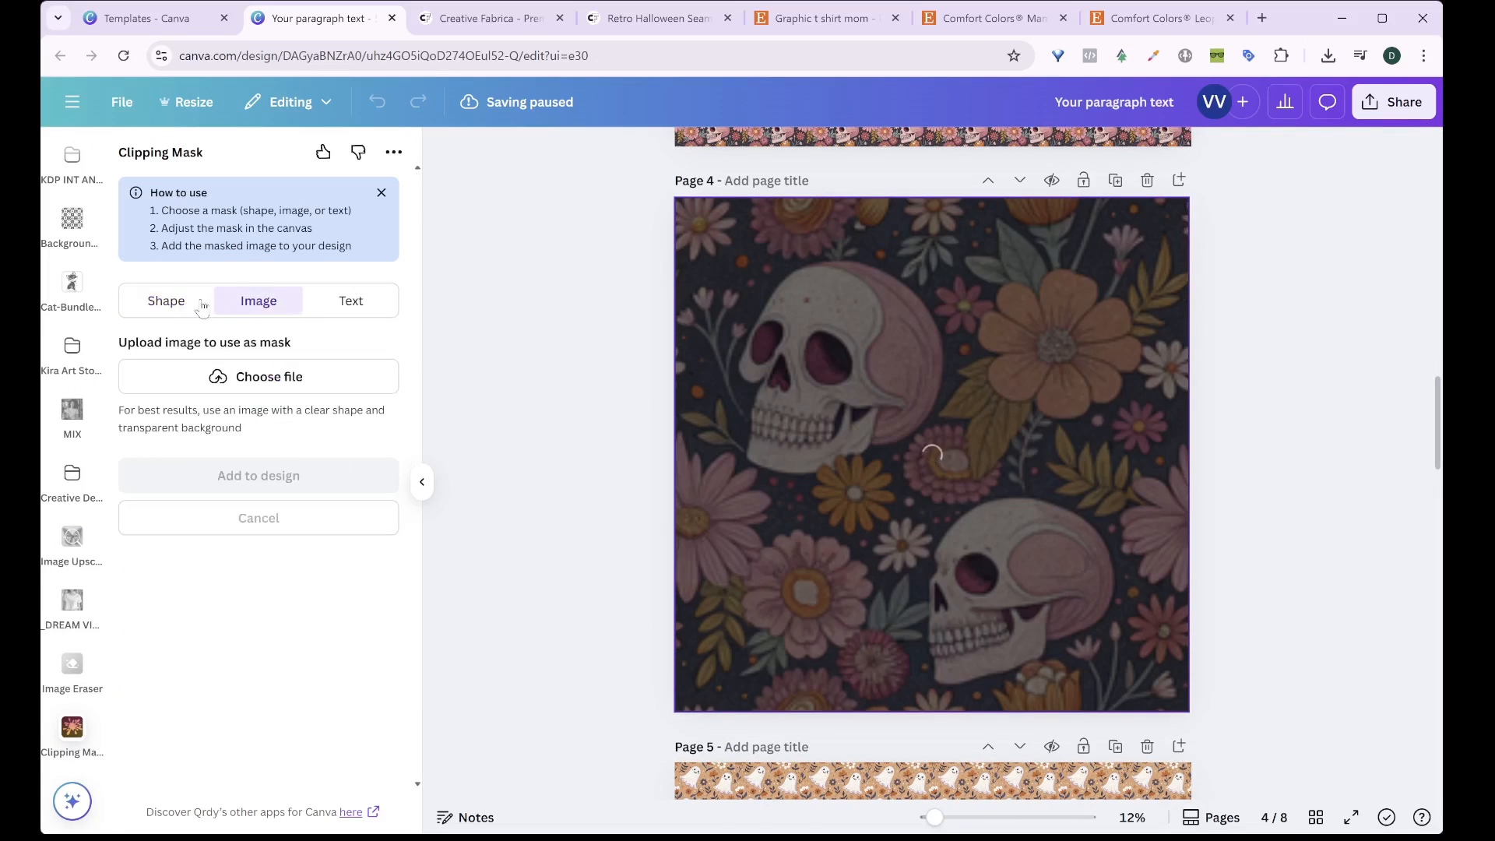
{"action": "left_click", "coordinate": [161, 302]}
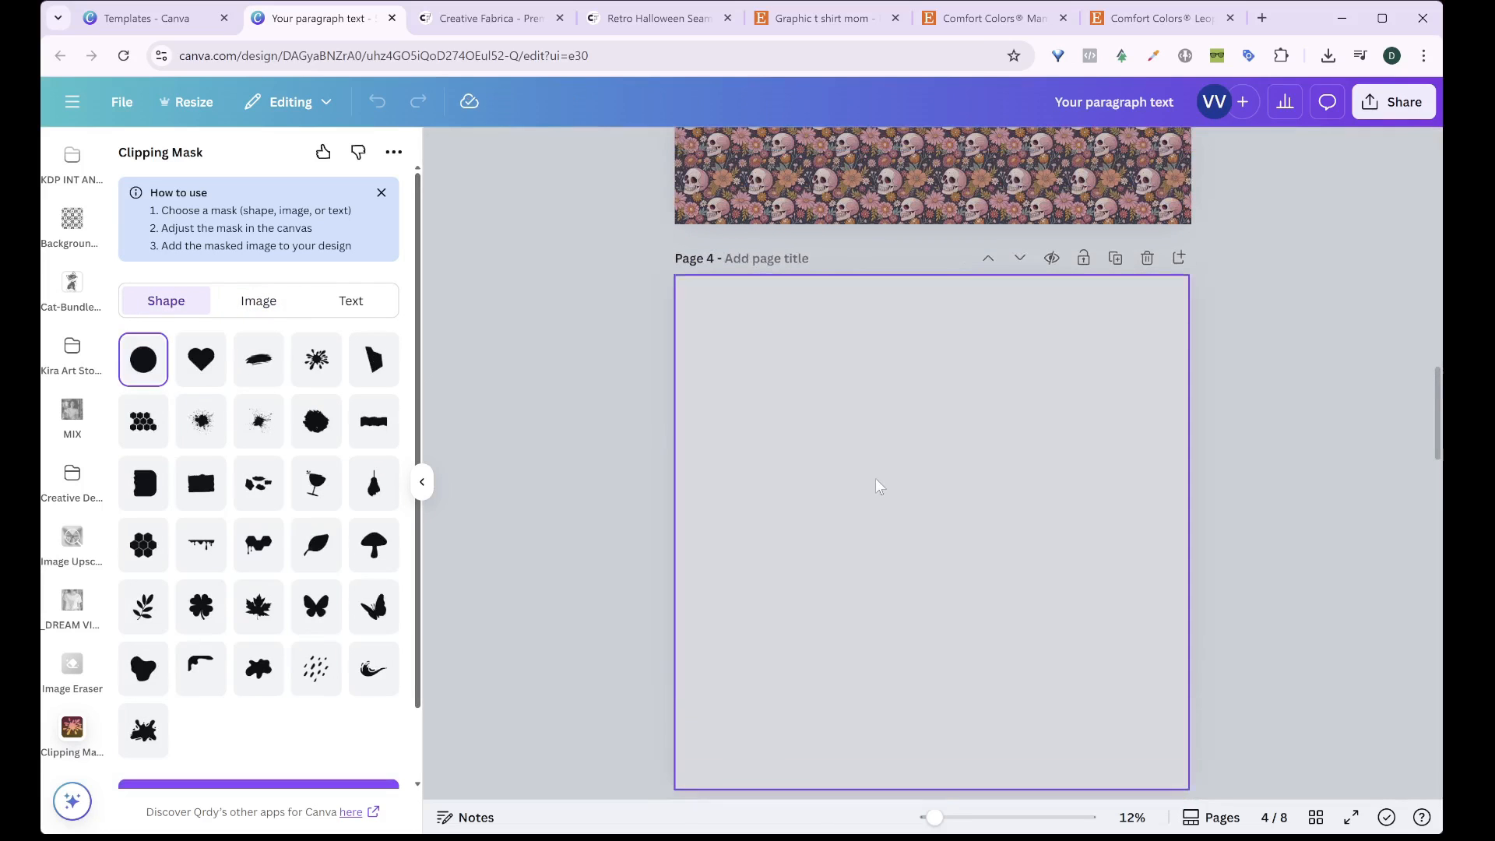
{"action": "scroll", "coordinate": [895, 422], "scroll_direction": "down", "scroll_amount": 1}
{"action": "left_click", "coordinate": [316, 359]}
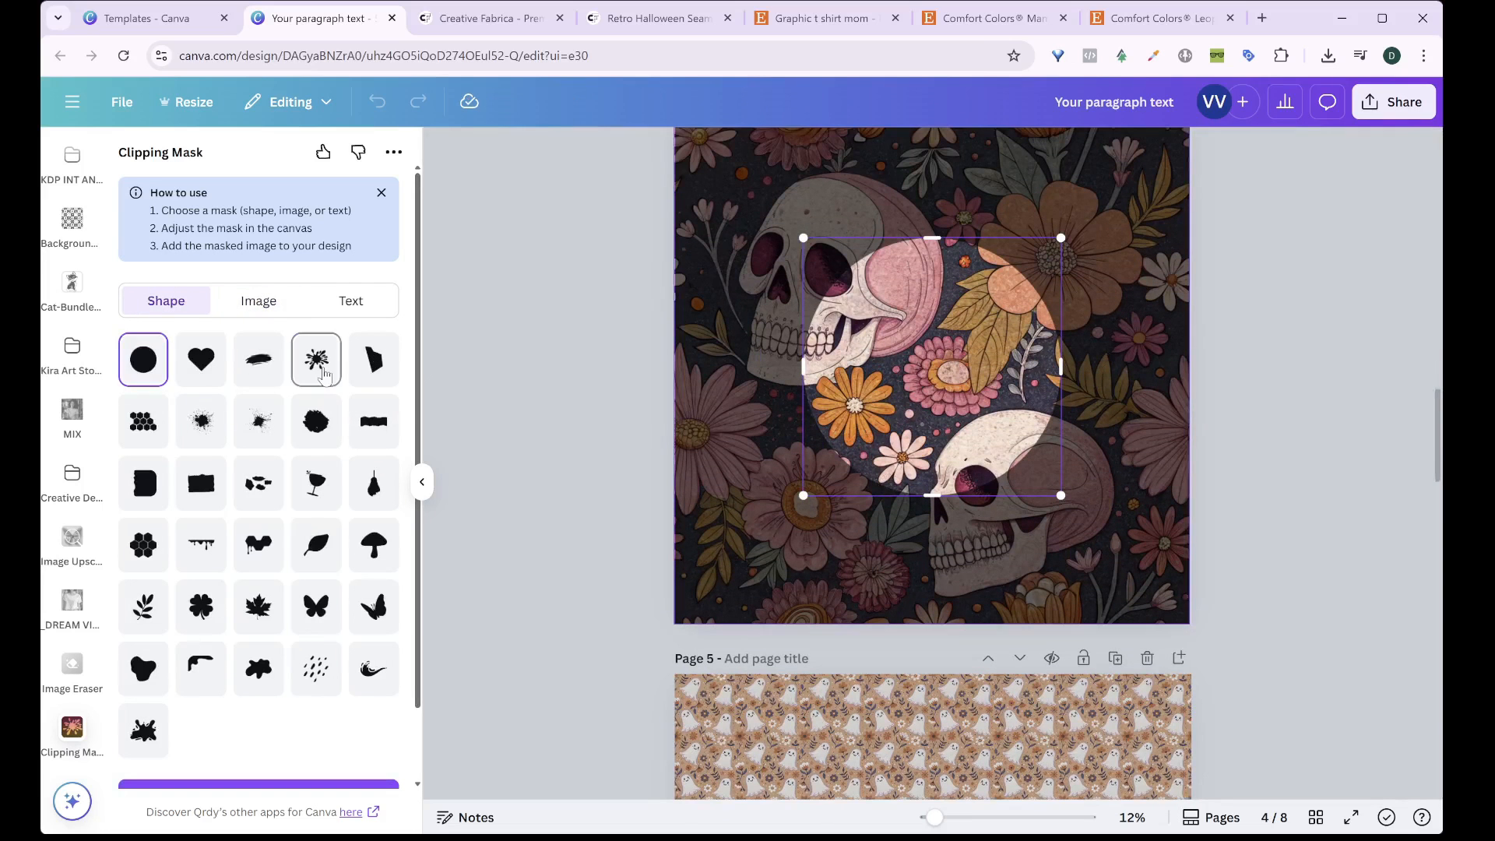
{"action": "left_click_drag", "start_coordinate": [883, 365], "coordinate": [885, 380]}
{"action": "left_click", "coordinate": [321, 484]}
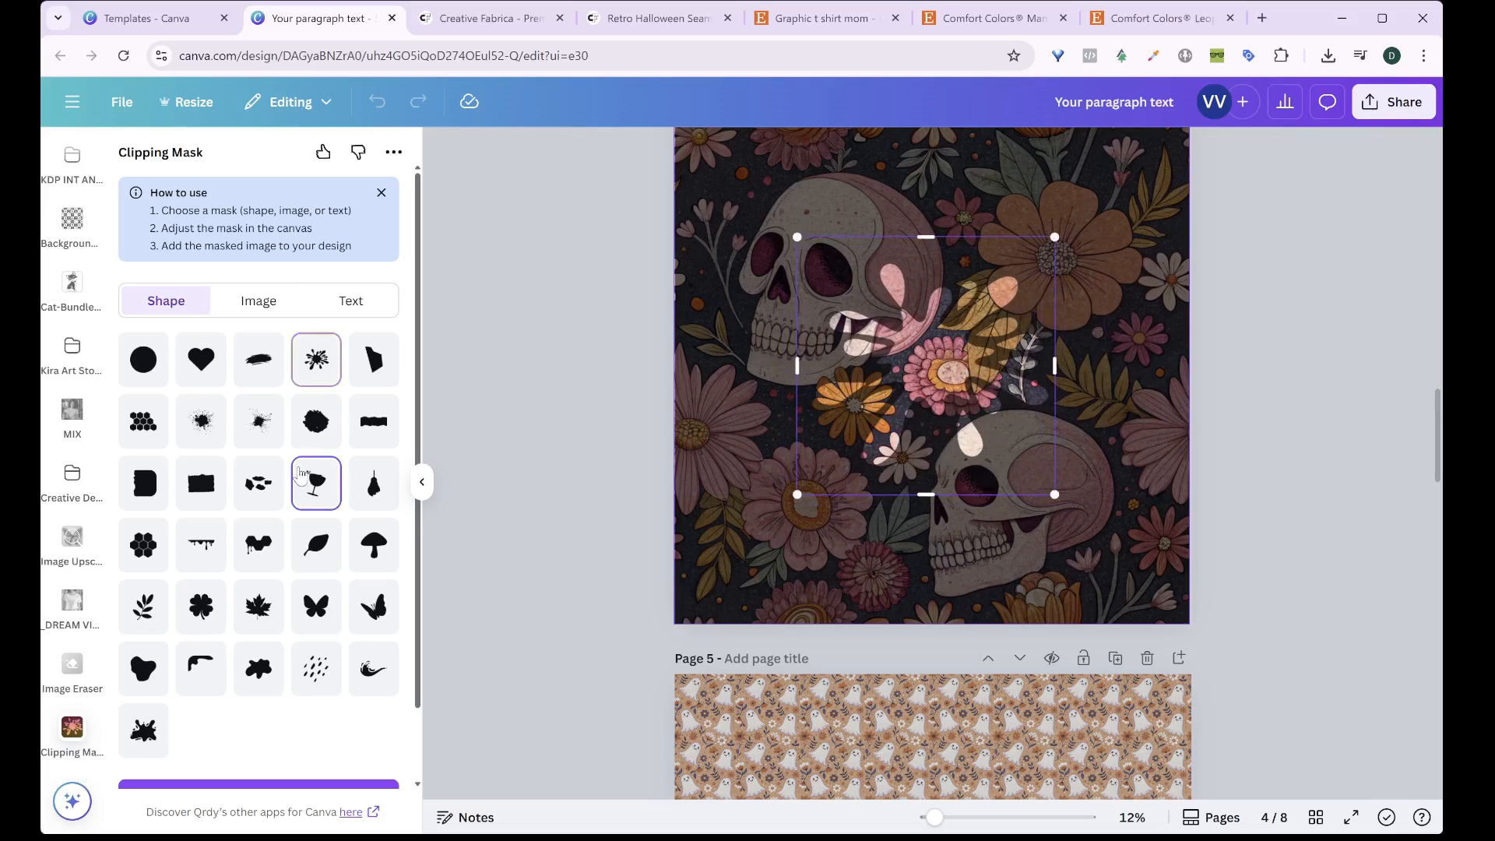
{"action": "left_click", "coordinate": [350, 300]}
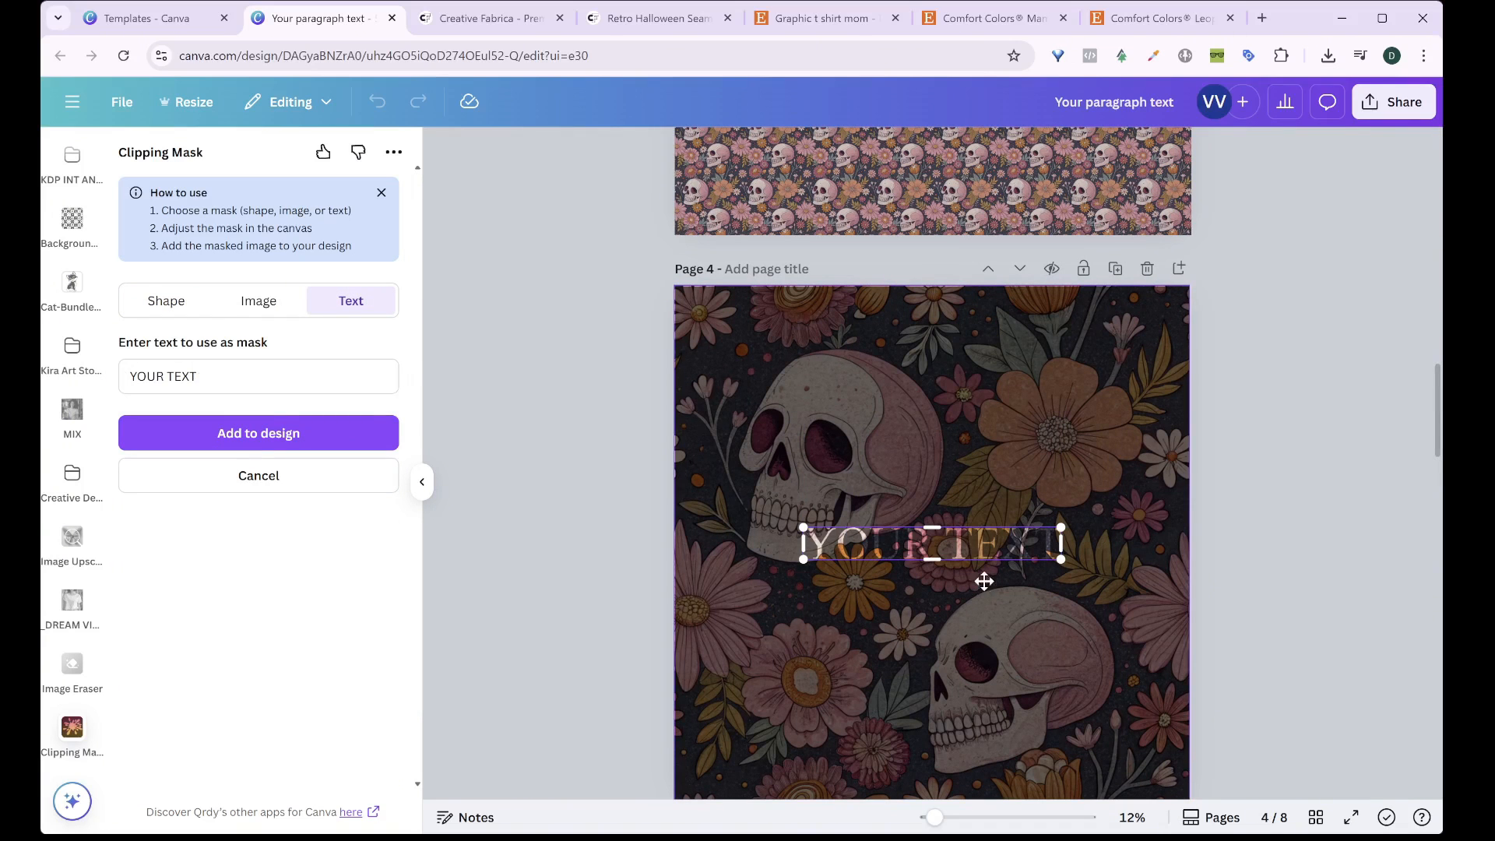
Mask the skull image with the transparent lettering file "Your paragraph text.png" and add the result to the design
{"action": "left_click", "coordinate": [239, 300]}
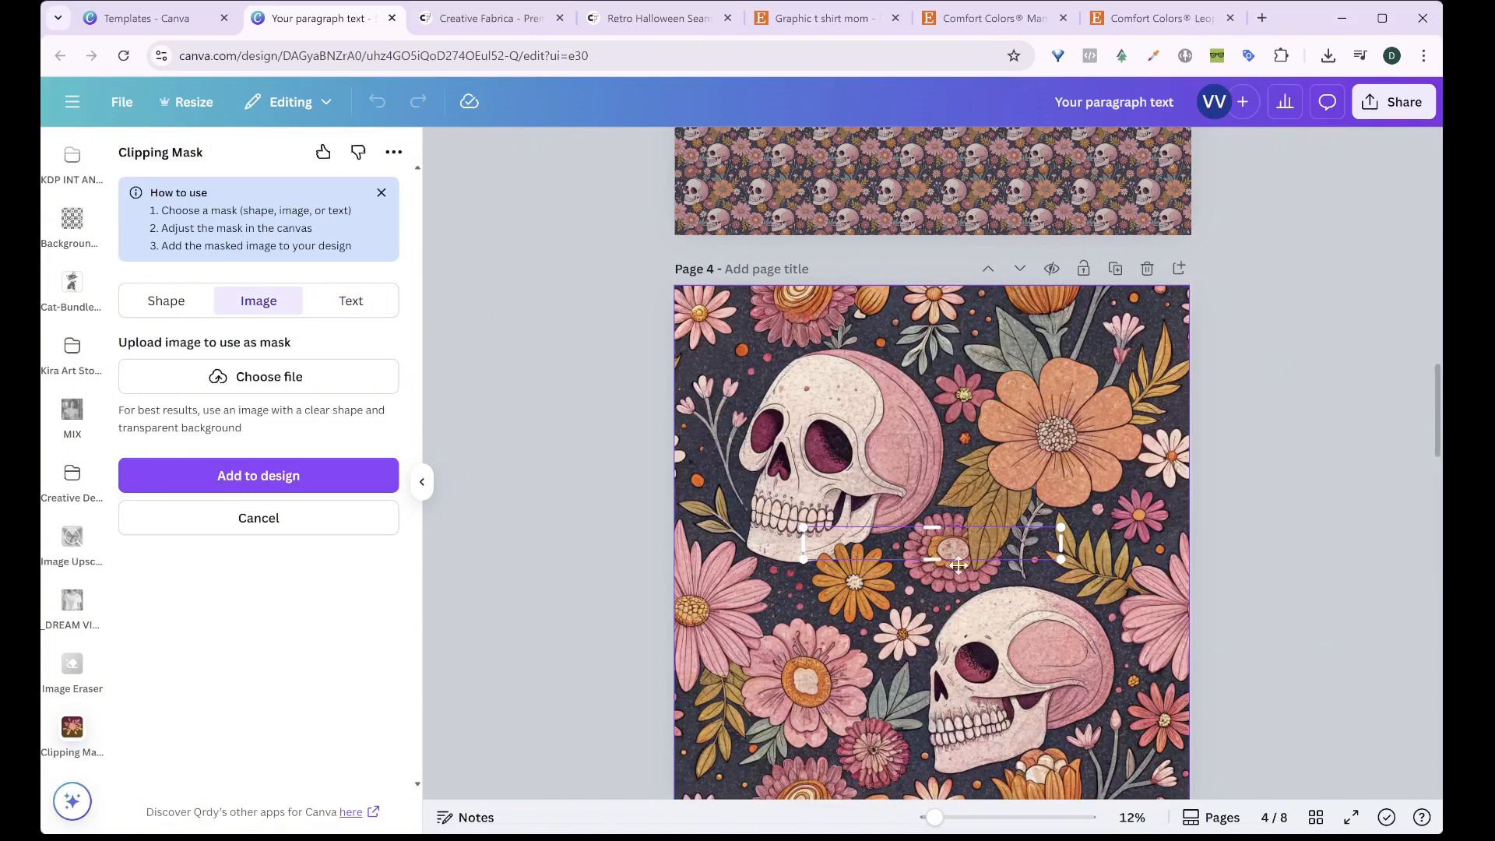
{"action": "left_click", "coordinate": [294, 377]}
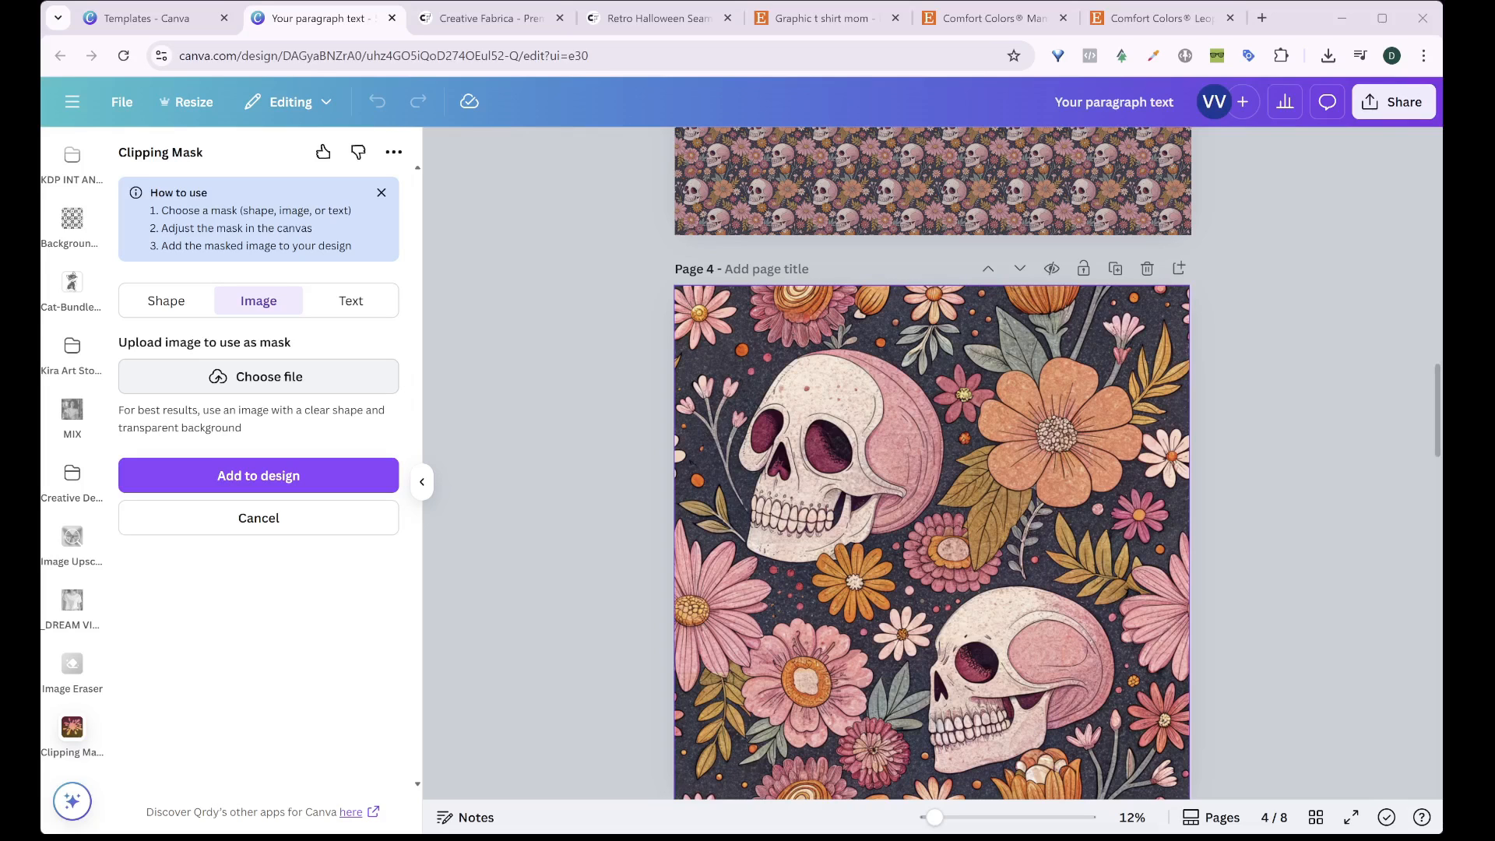
{"action": "left_click", "coordinate": [926, 540]}
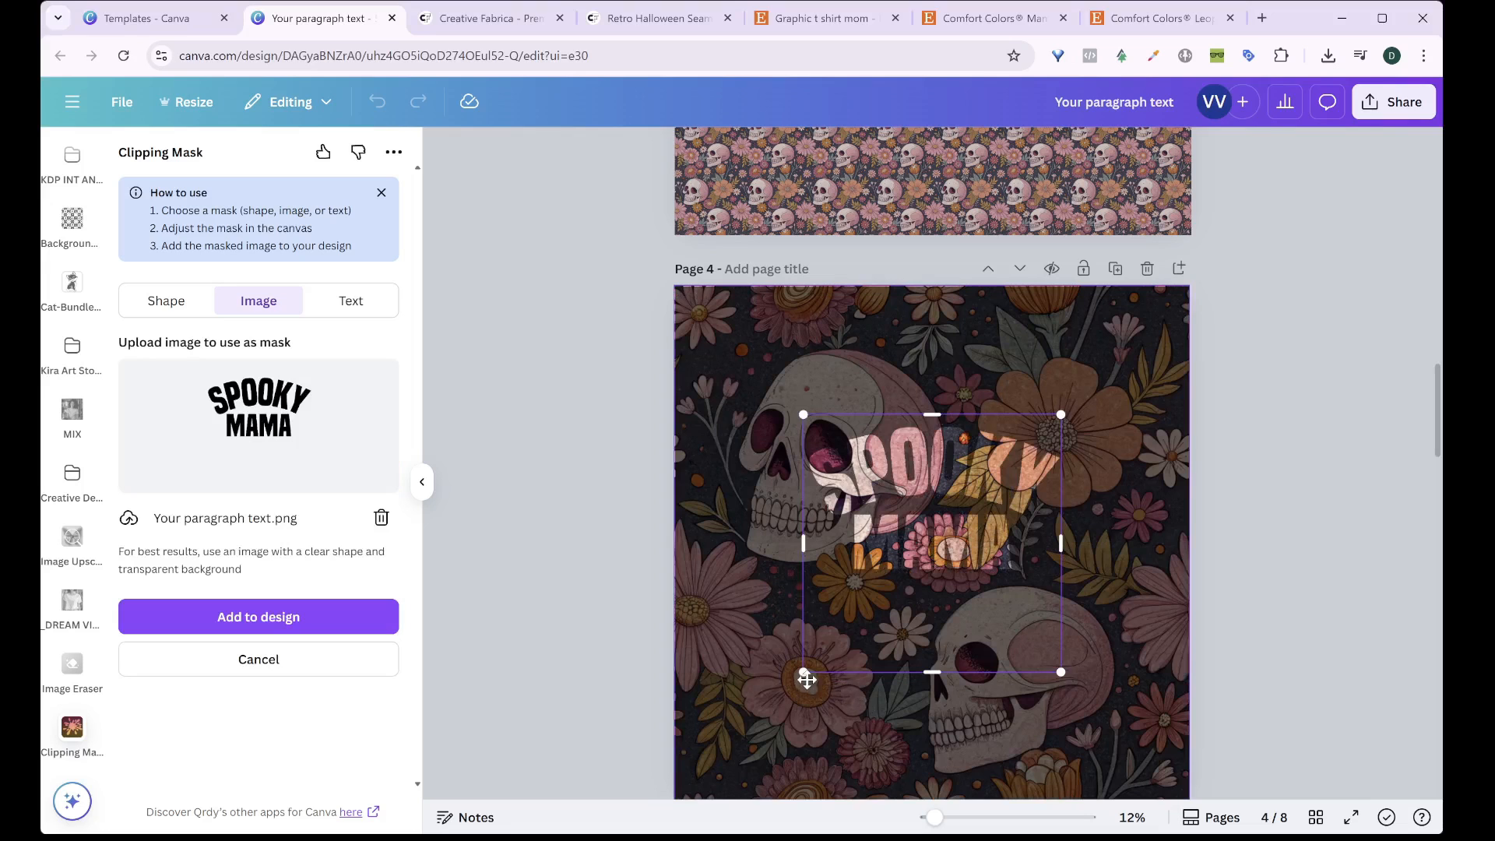
{"action": "left_click", "coordinate": [284, 623]}
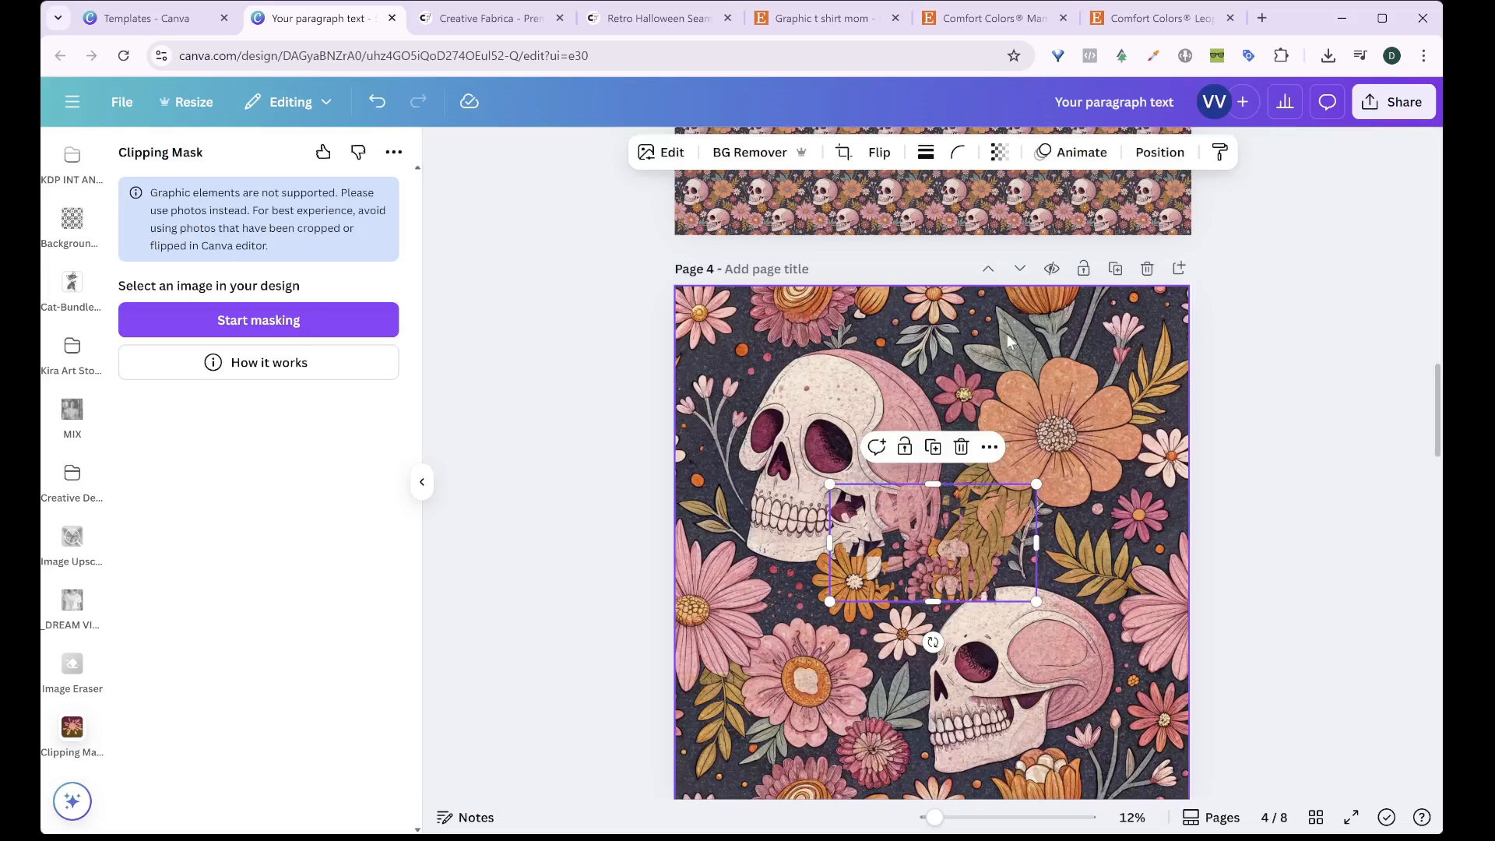
Move the large skull image off page 4 and enlarge the masked SPOOKY MAMA lettering to nearly the page width
{"action": "left_click_drag", "start_coordinate": [1006, 333], "coordinate": [91, 374]}
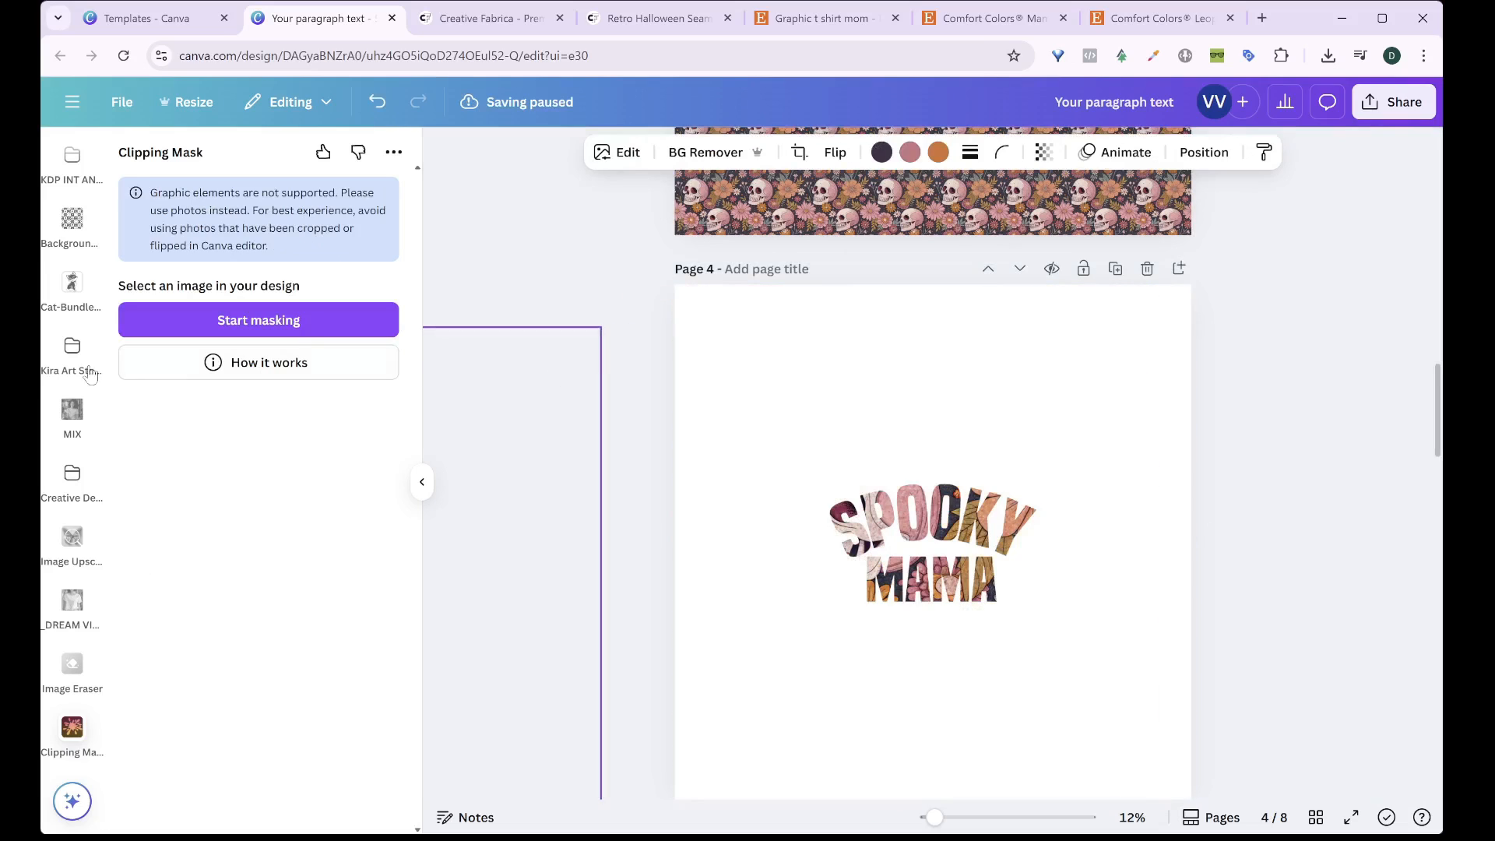
{"action": "left_click", "coordinate": [934, 545]}
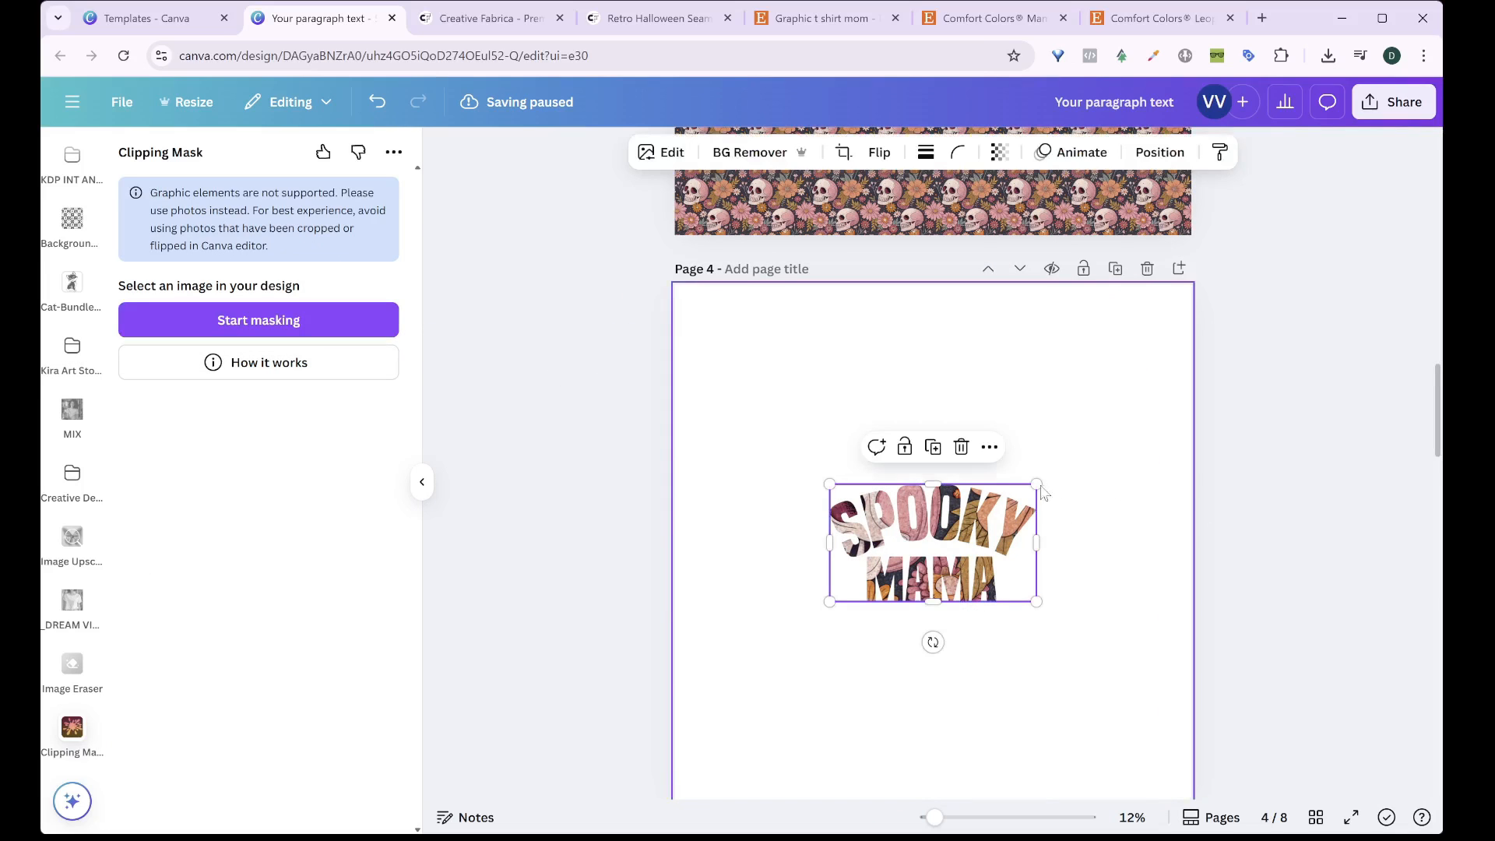
{"action": "left_click_drag", "start_coordinate": [1037, 484], "coordinate": [1143, 393]}
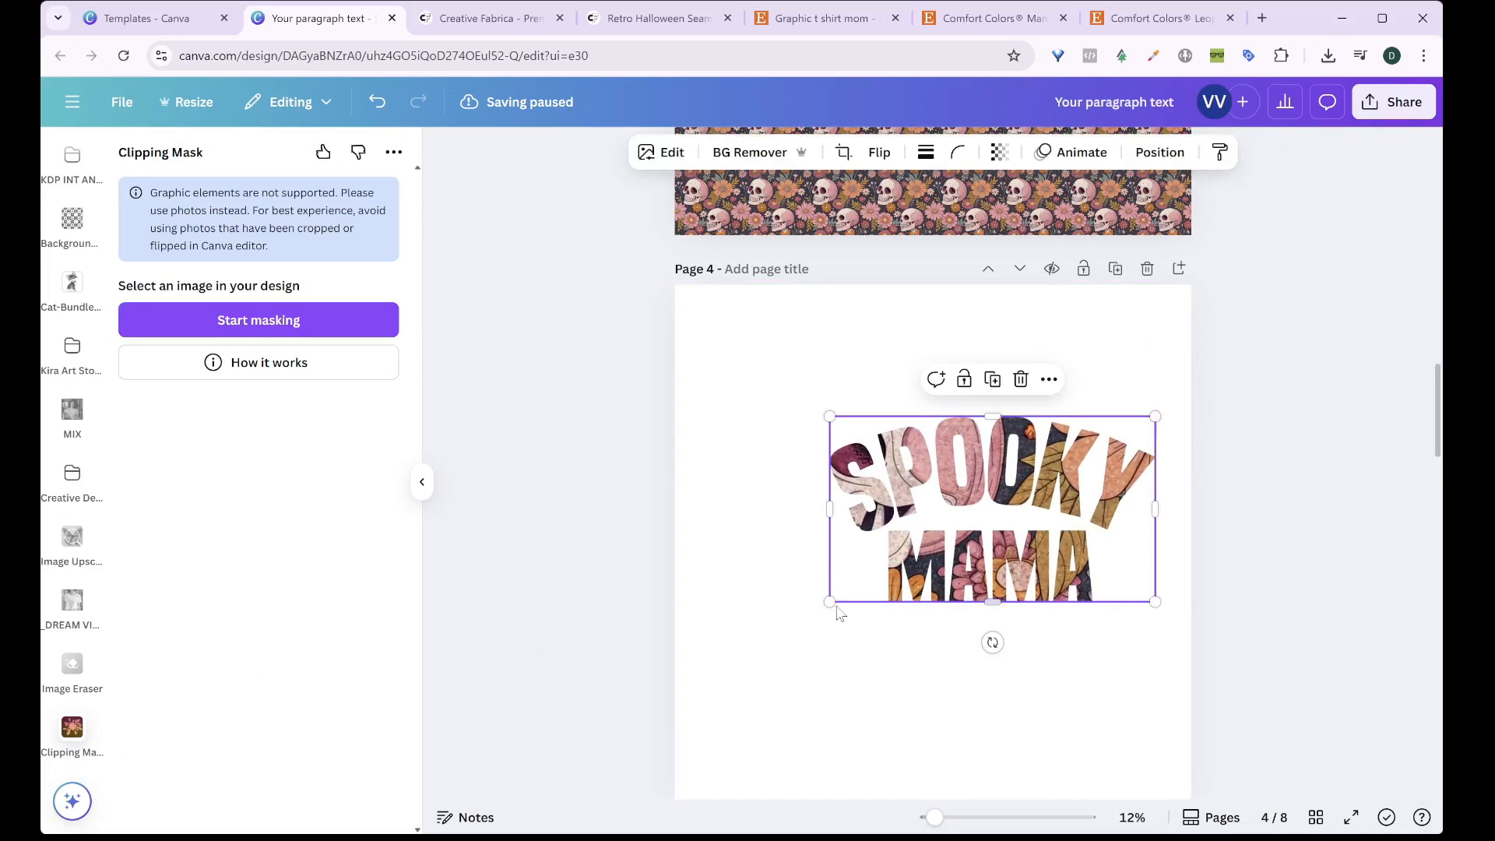
{"action": "left_click_drag", "start_coordinate": [836, 607], "coordinate": [724, 701]}
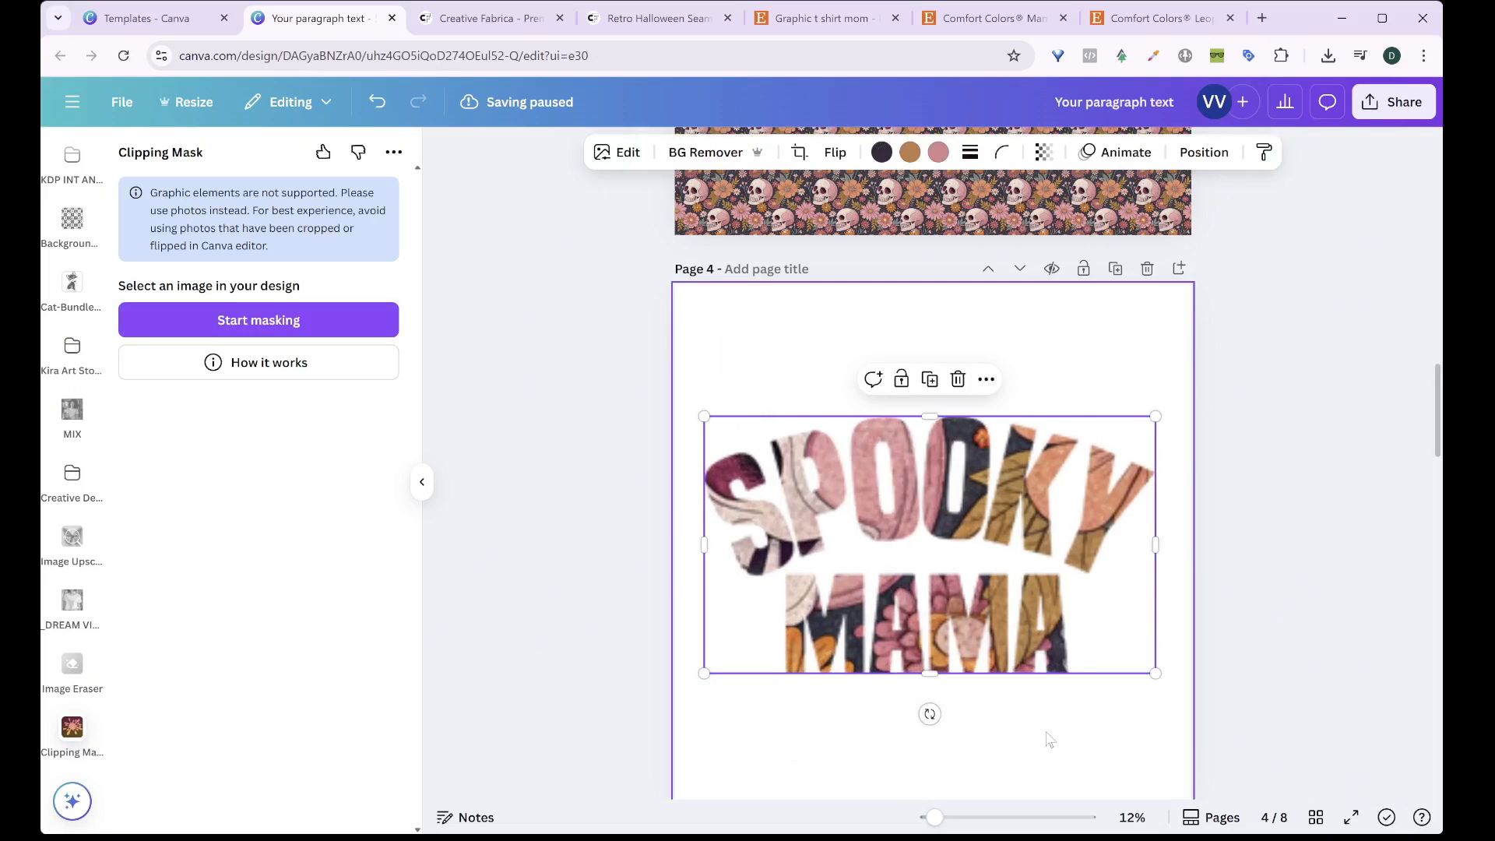
Add an Outline shadow of size 7 in red #C90101 to the SPOOKY MAMA lettering on page 4
{"action": "left_click", "coordinate": [619, 153]}
{"action": "left_click", "coordinate": [175, 718]}
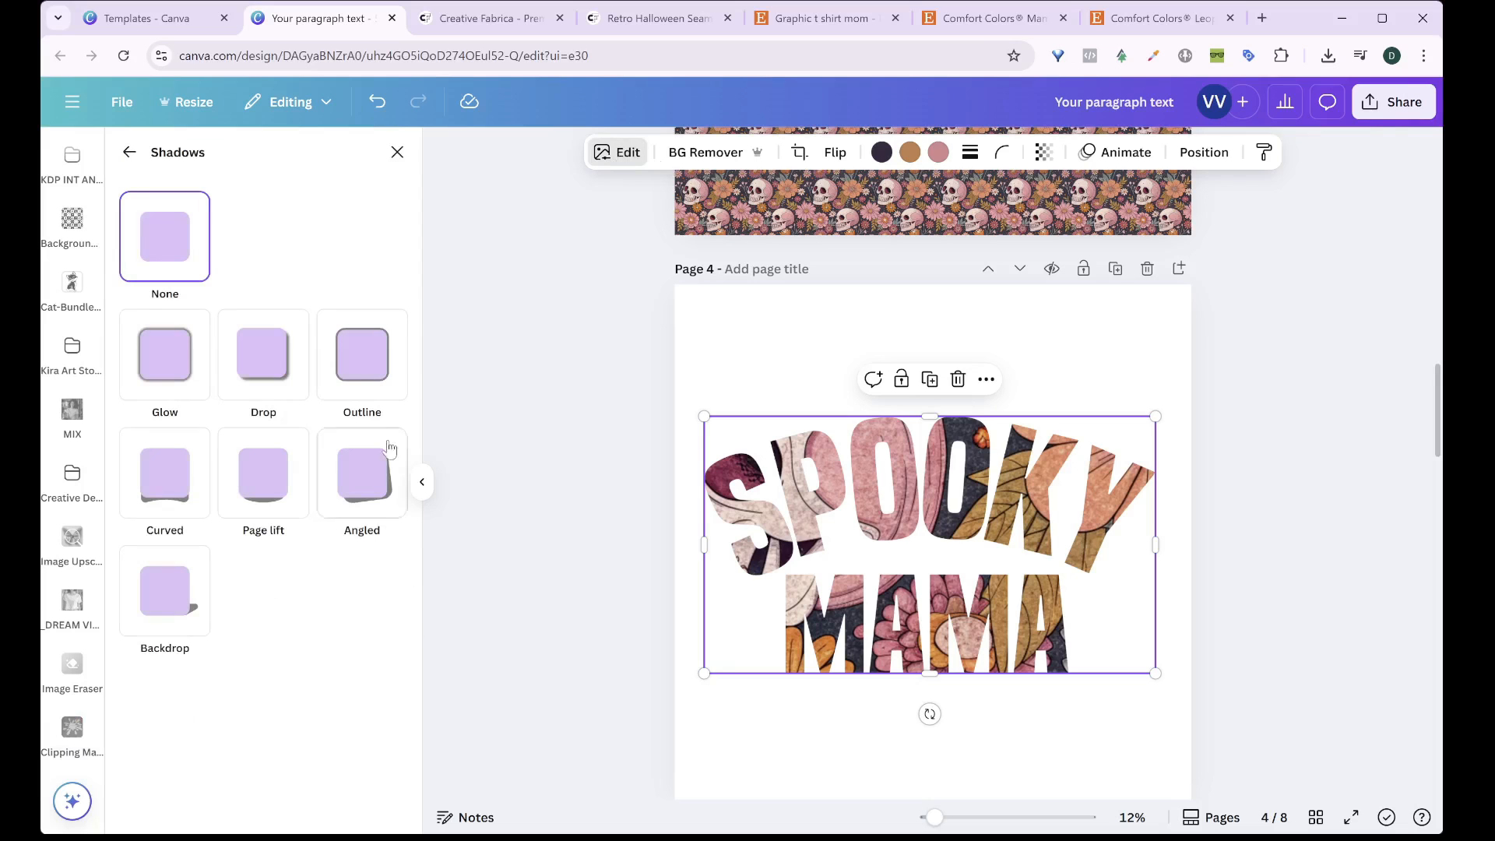
{"action": "left_click", "coordinate": [367, 374]}
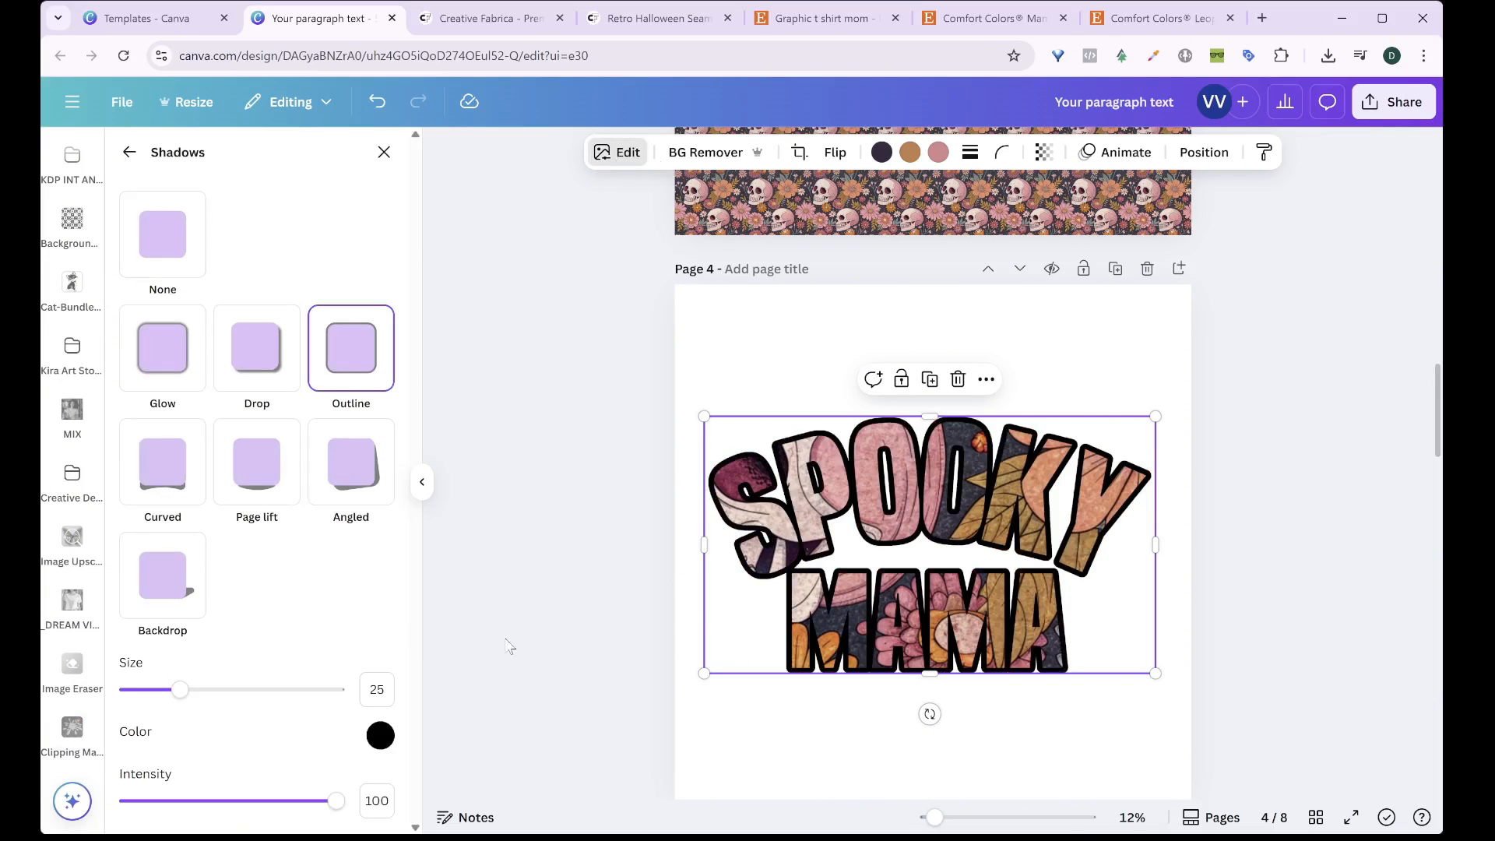
{"action": "left_click_drag", "start_coordinate": [166, 701], "coordinate": [143, 715]}
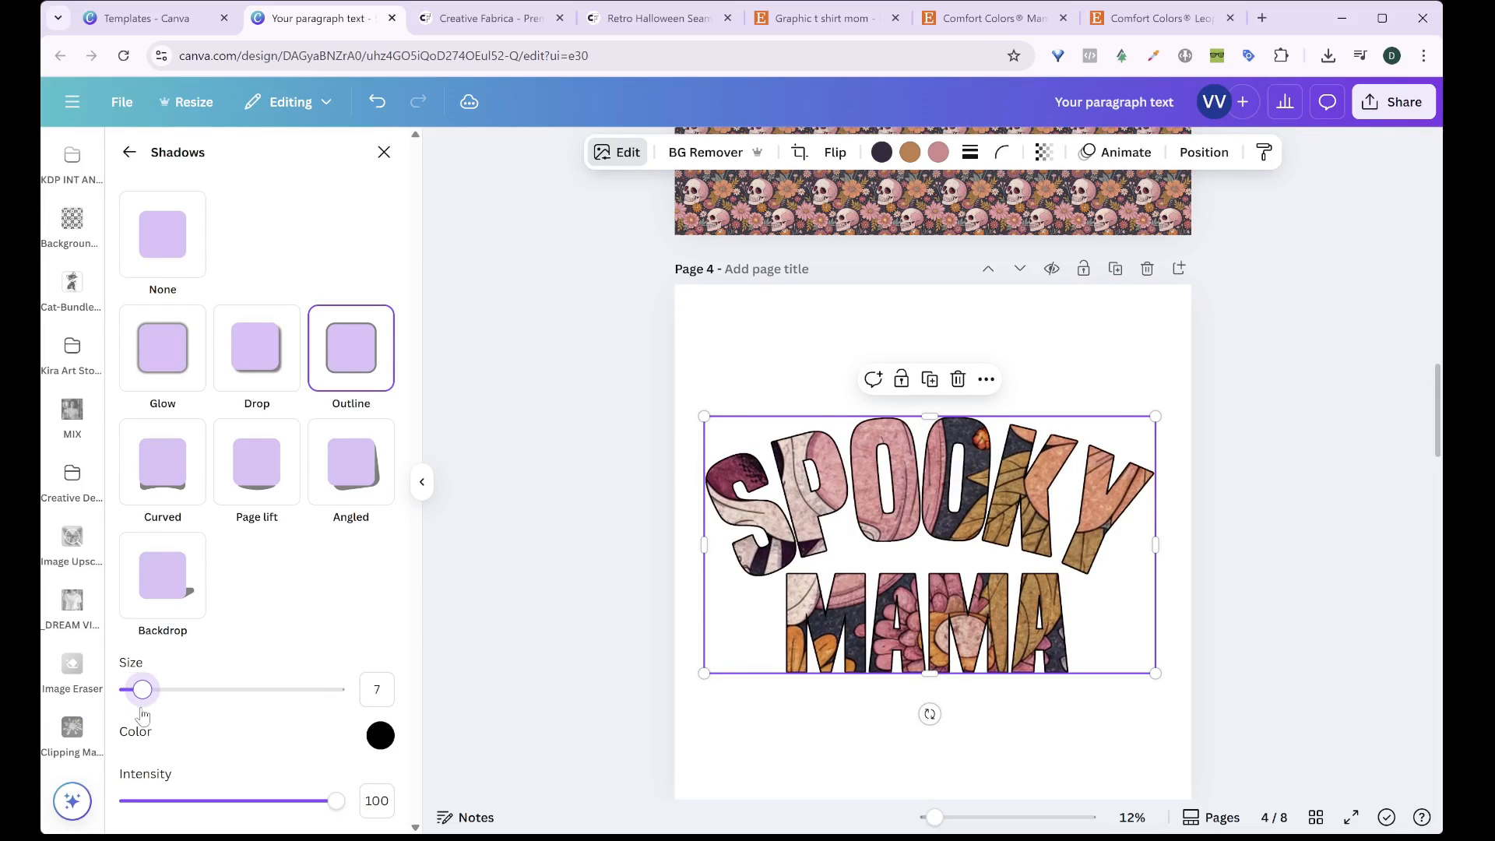
{"action": "left_click", "coordinate": [376, 745]}
{"action": "left_click_drag", "start_coordinate": [586, 592], "coordinate": [626, 561]}
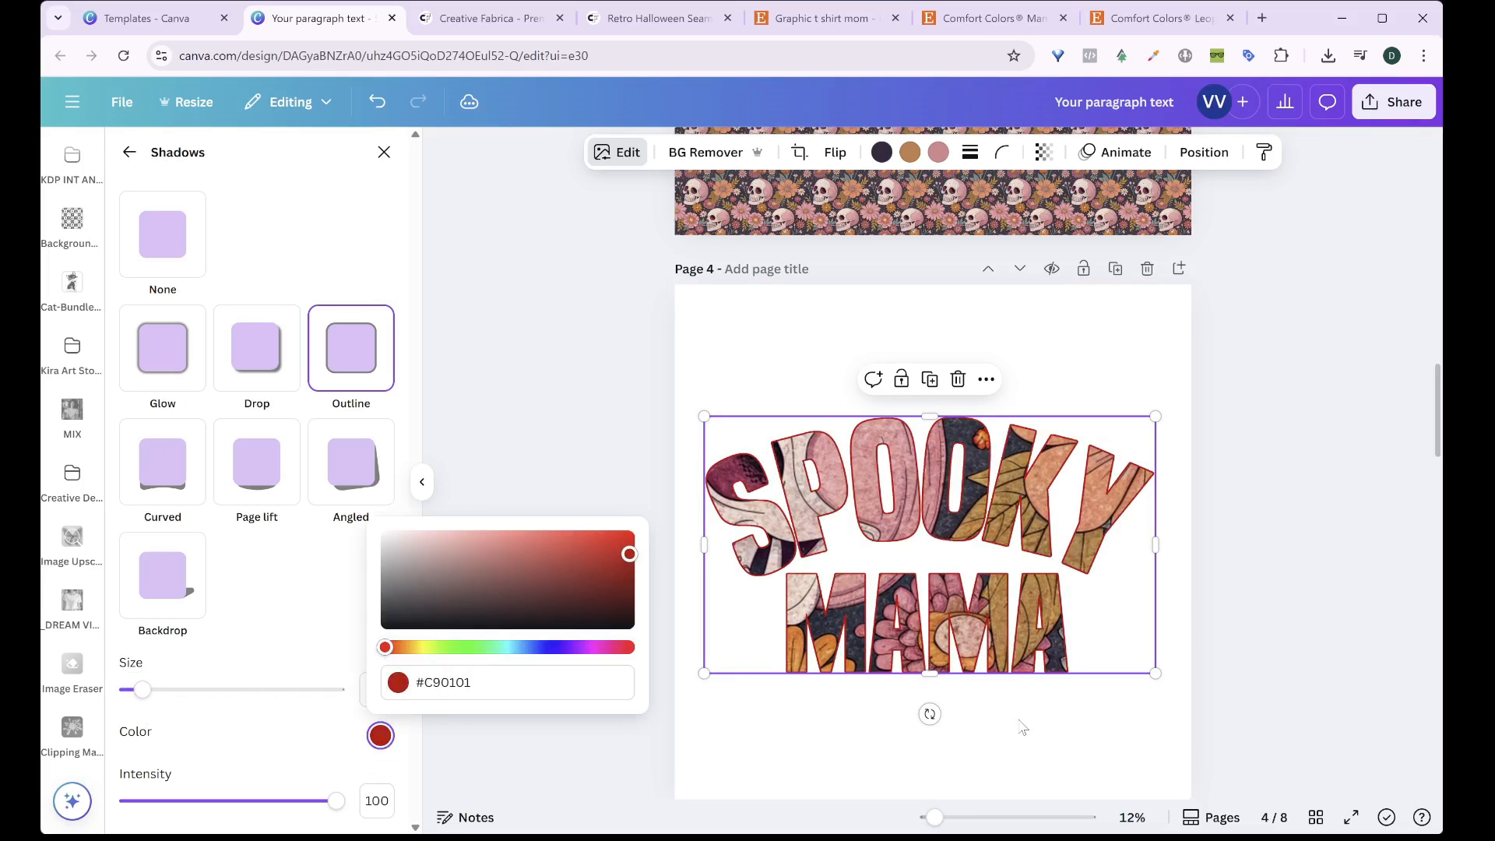
{"action": "left_click_drag", "start_coordinate": [937, 817], "coordinate": [946, 817]}
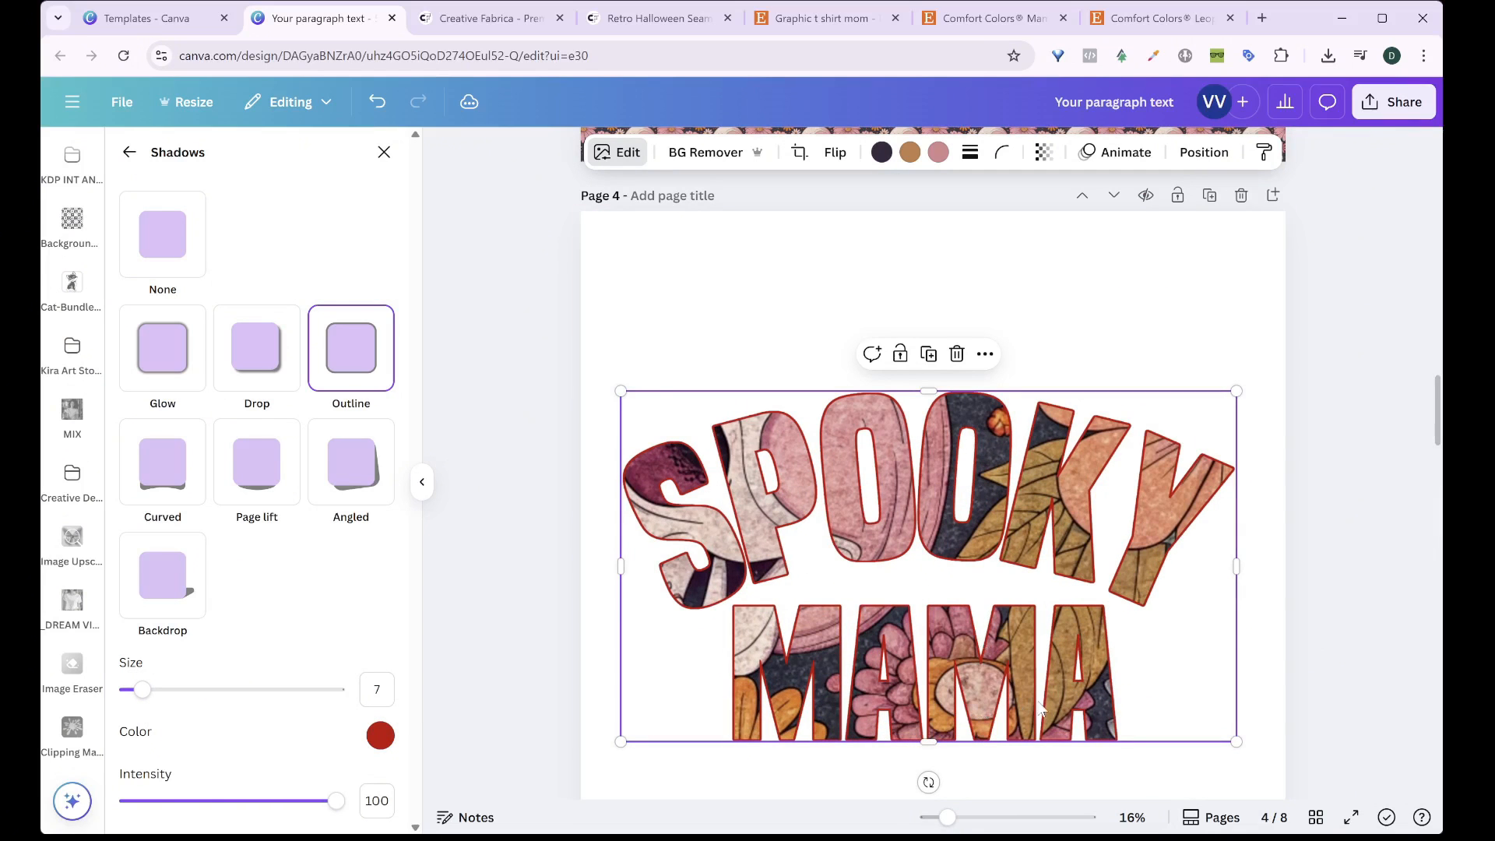
{"action": "scroll", "coordinate": [1035, 622], "scroll_direction": "up", "scroll_amount": 3}
{"action": "left_click", "coordinate": [1058, 486]}
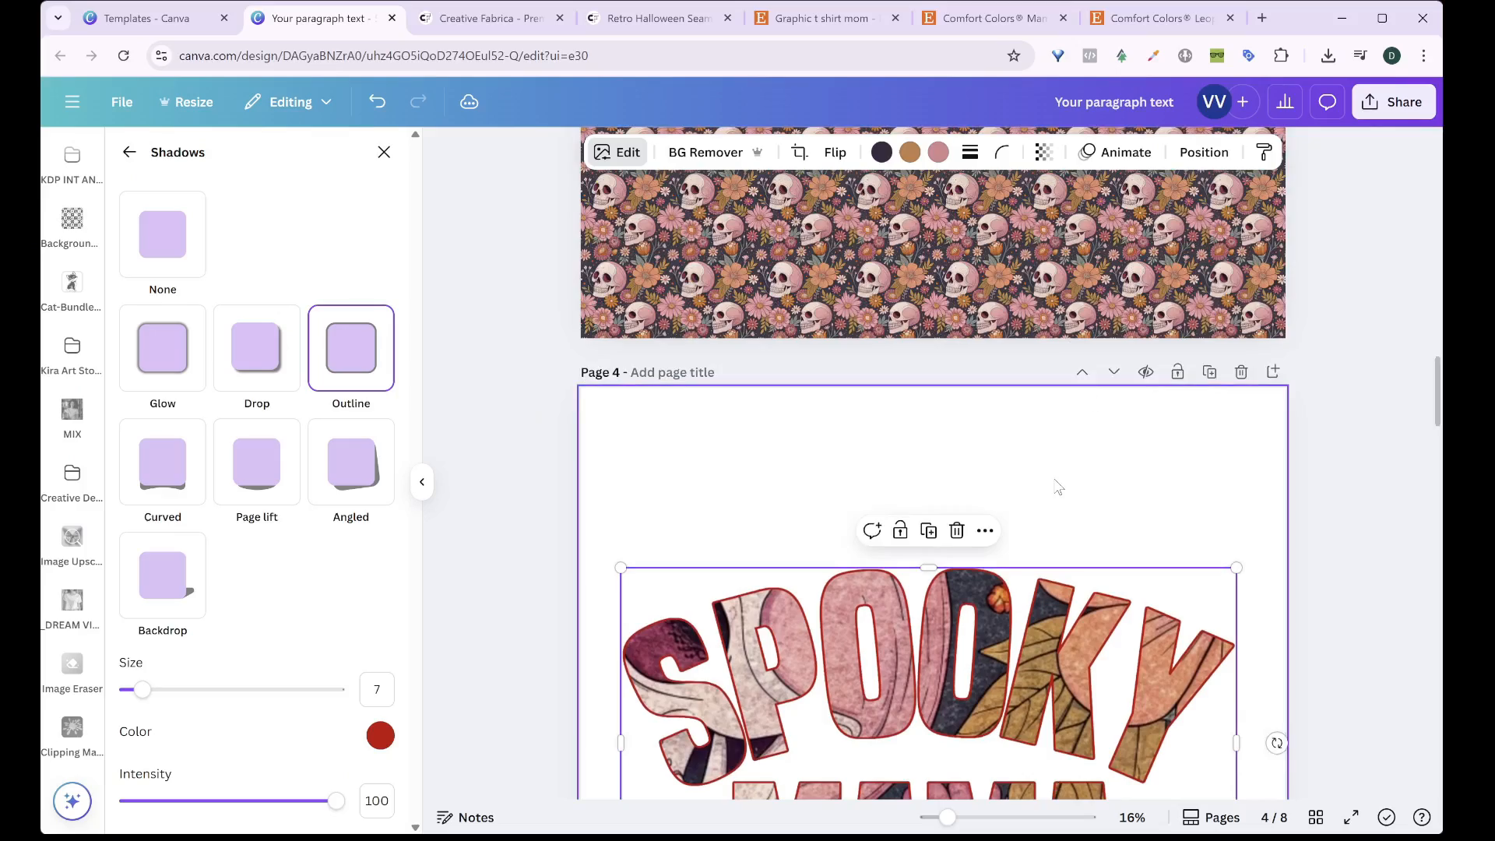
Mask the medium skull pattern on page 2 with the lettering file "Your paragraph text.png" and add the result to the design
{"action": "scroll", "coordinate": [1055, 483], "scroll_direction": "down", "scroll_amount": 5}
{"action": "scroll", "coordinate": [1054, 482], "scroll_direction": "up", "scroll_amount": 7}
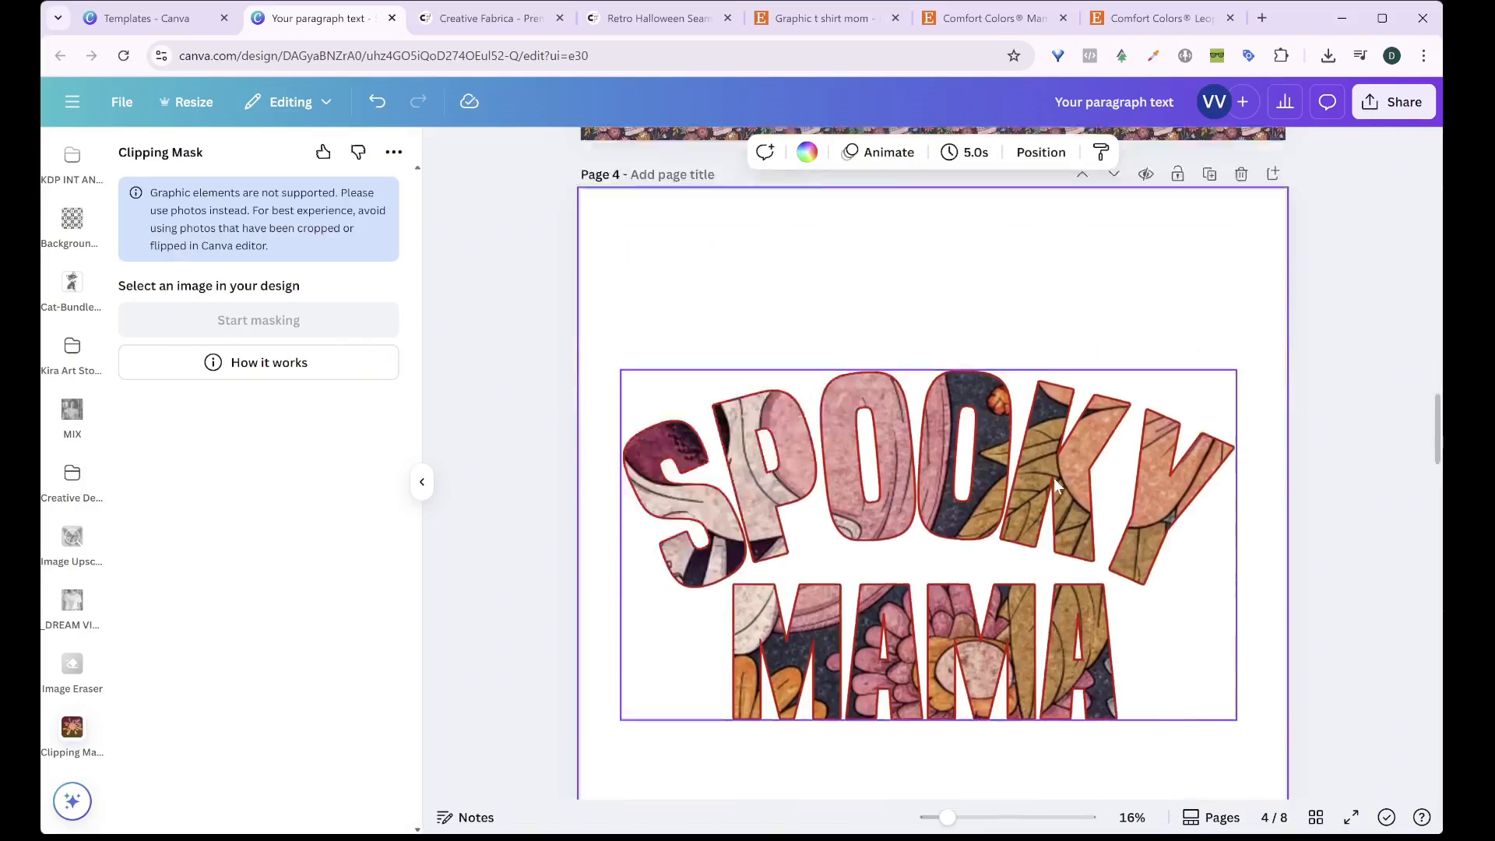
{"action": "scroll", "coordinate": [1057, 468], "scroll_direction": "up", "scroll_amount": 12}
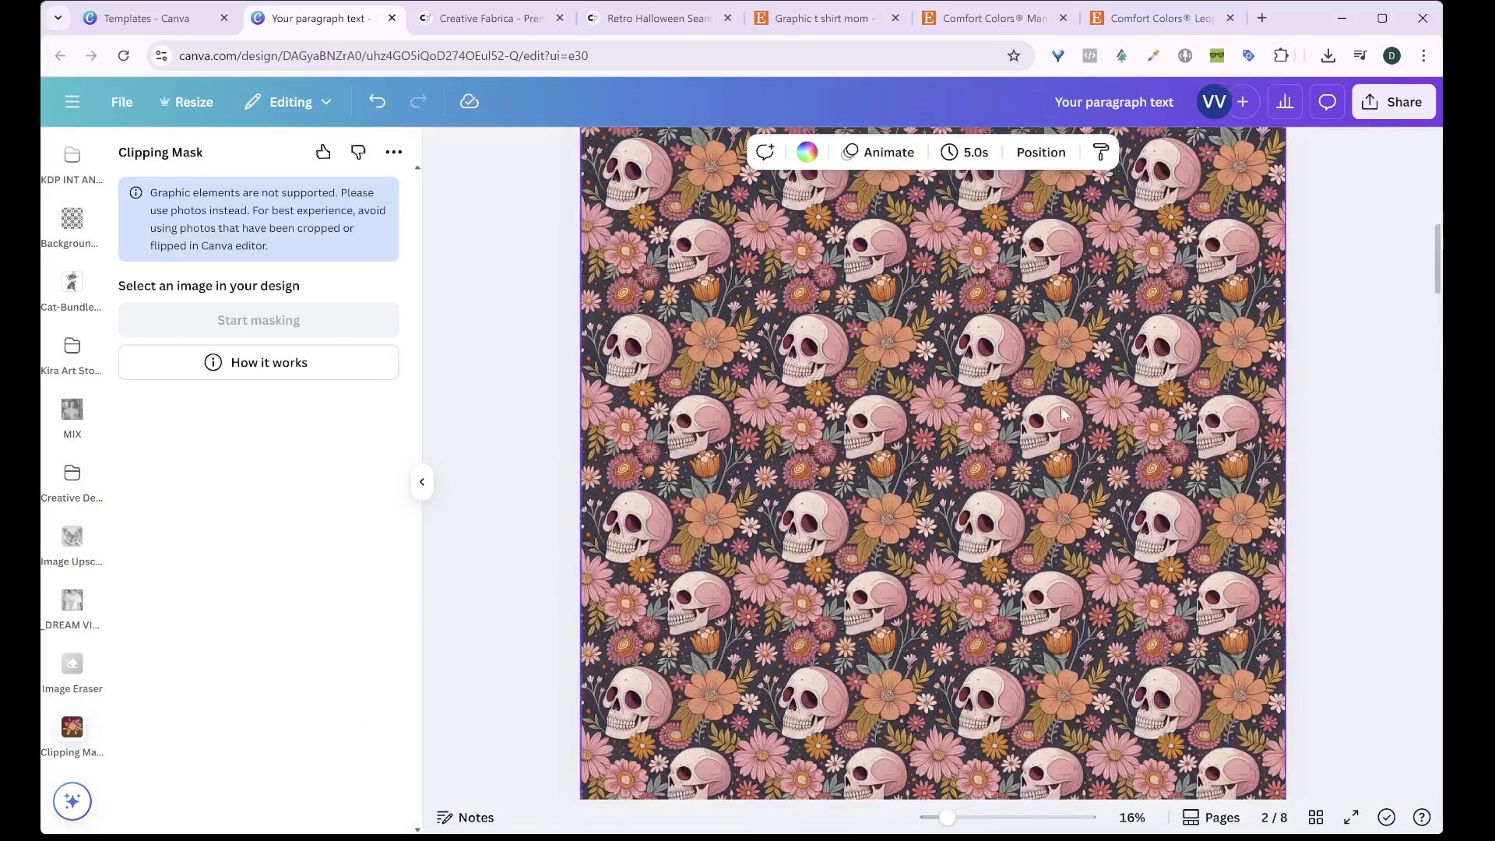
{"action": "left_click", "coordinate": [1064, 413]}
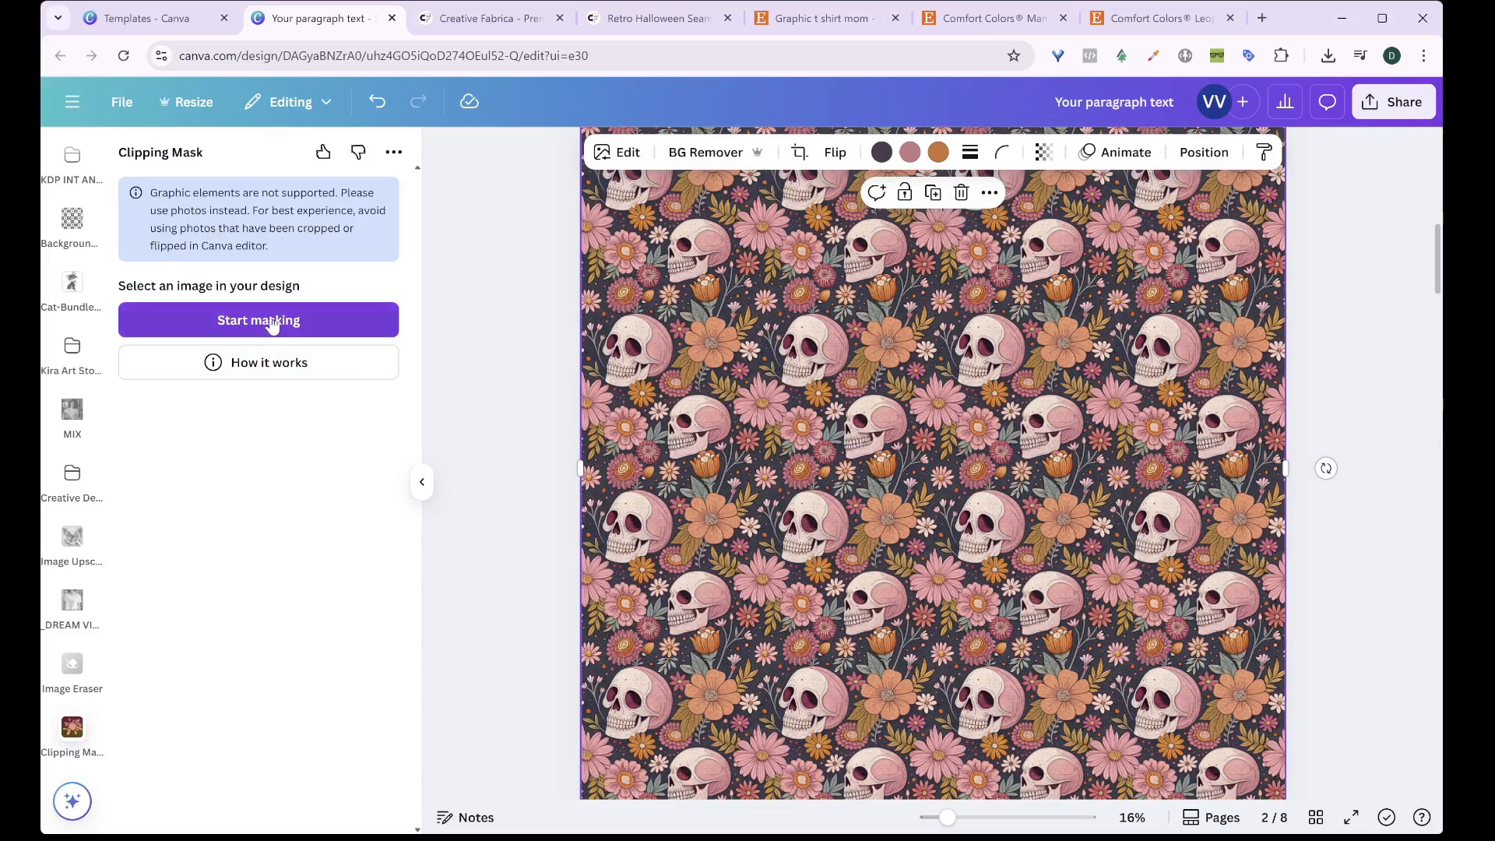
{"action": "left_click", "coordinate": [270, 326]}
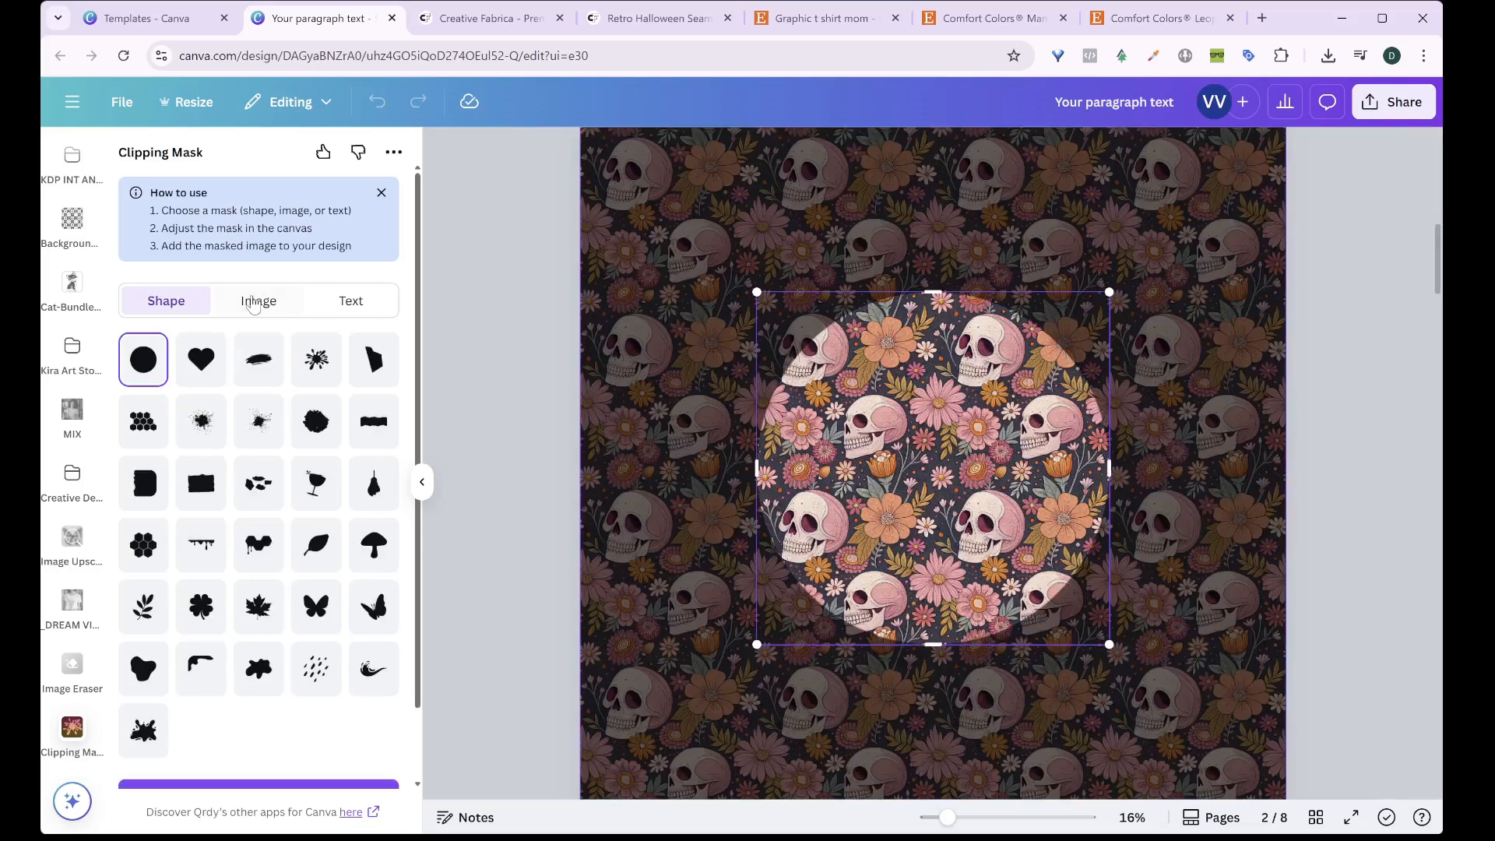
{"action": "left_click", "coordinate": [253, 304]}
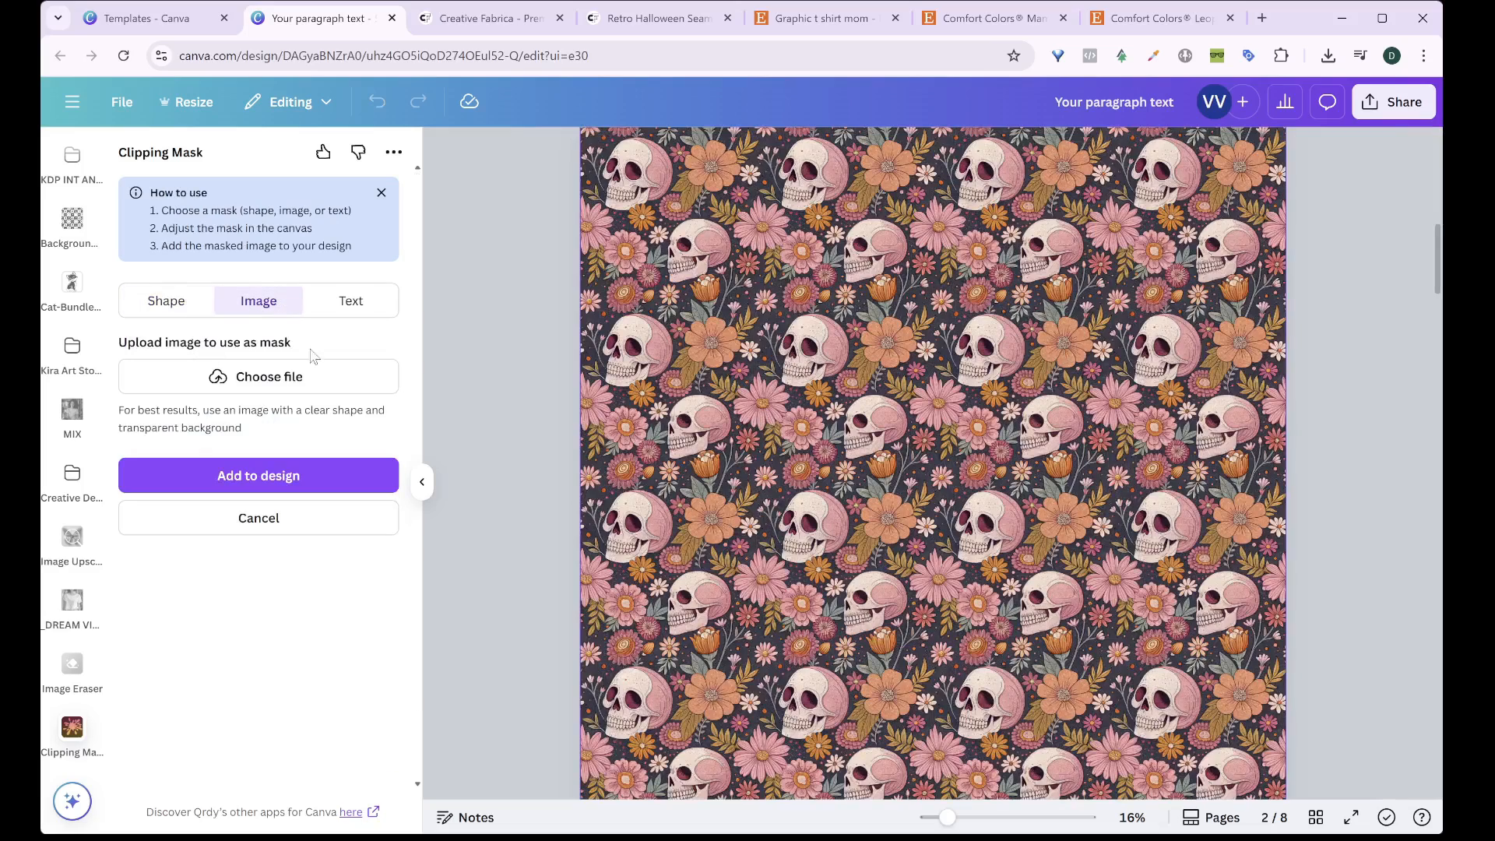
{"action": "left_click", "coordinate": [265, 377]}
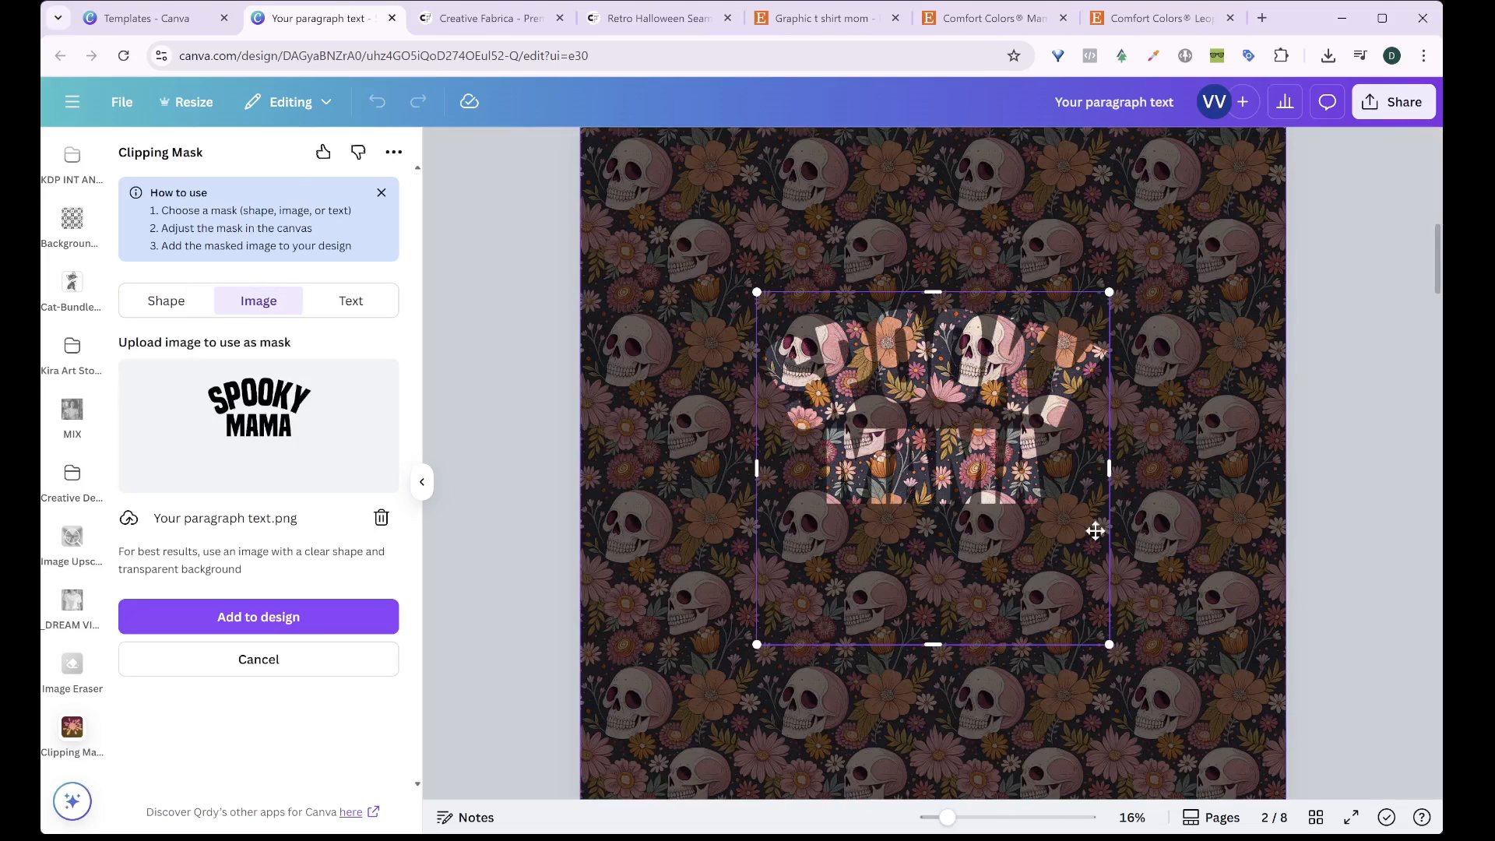
{"action": "mouse_move", "coordinate": [755, 644]}
{"action": "left_mouse_down"}
{"action": "mouse_move", "coordinate": [681, 698]}
{"action": "mouse_move", "coordinate": [774, 643]}
{"action": "left_mouse_up"}
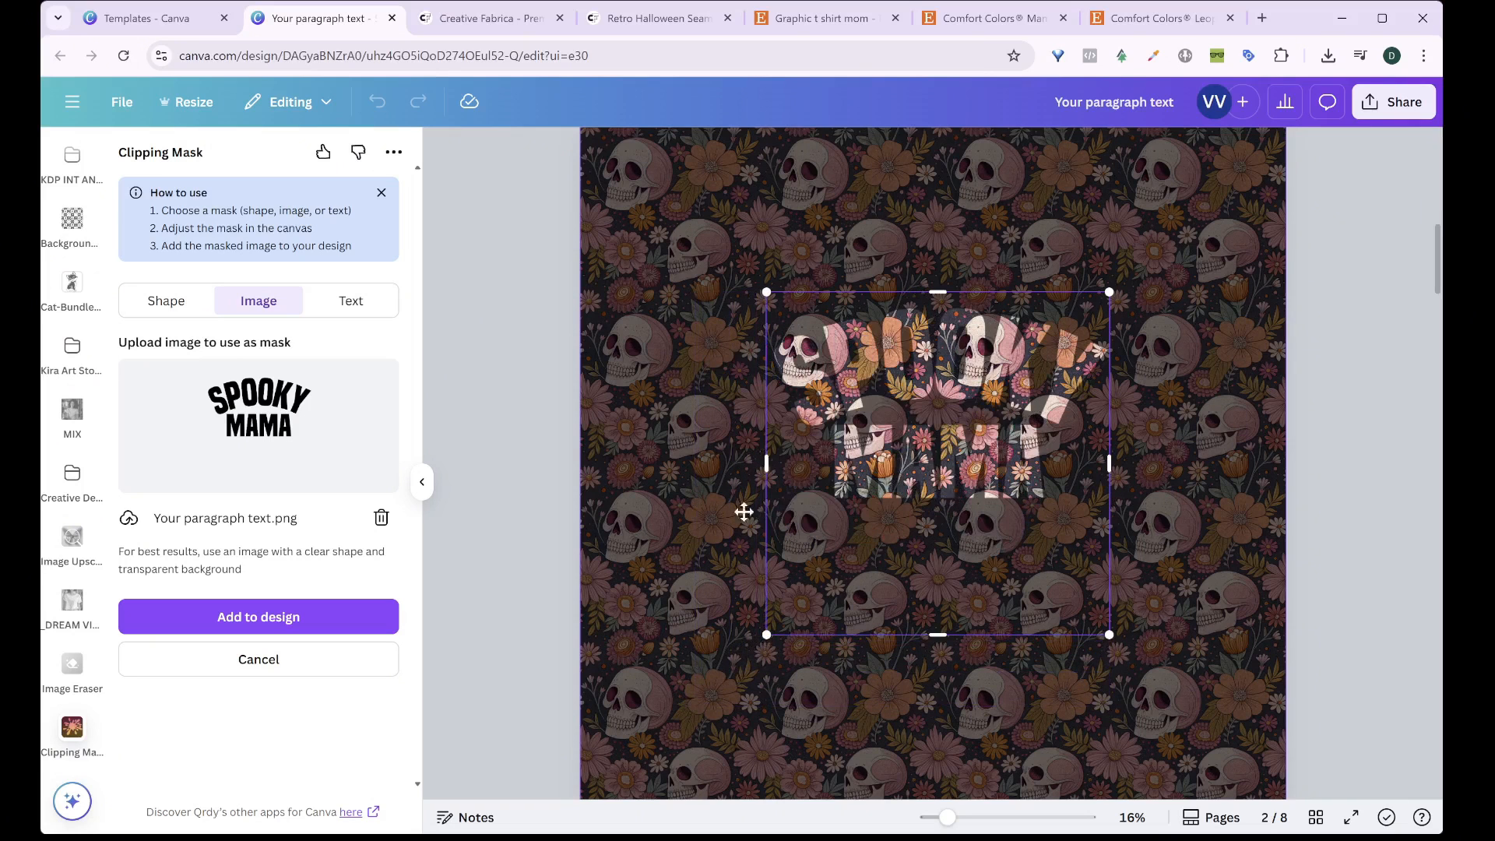
{"action": "left_click", "coordinate": [262, 617]}
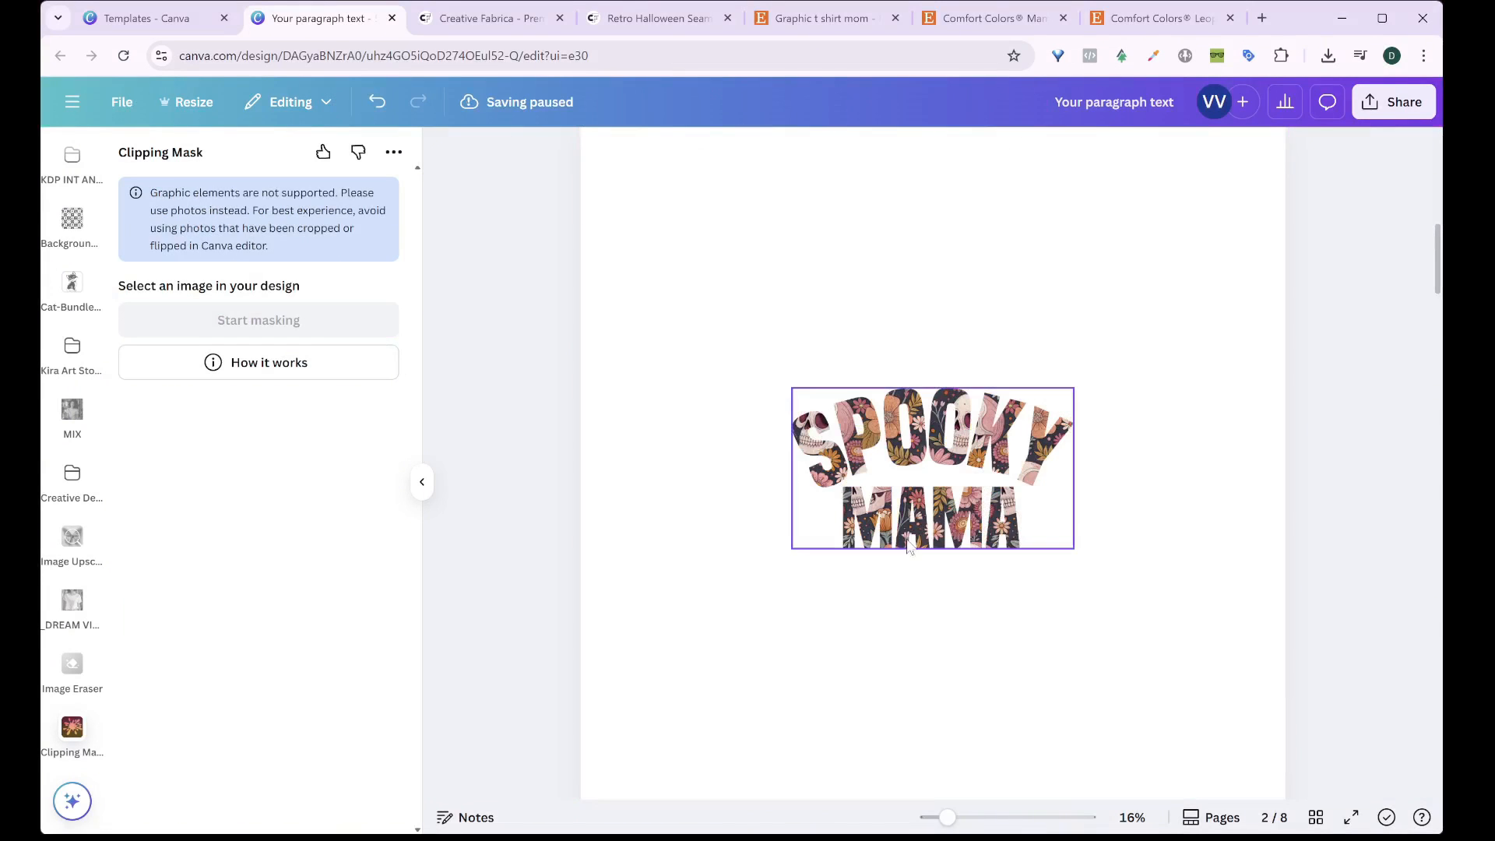
Delete the full-page skull pattern behind the masked lettering on page 2
{"action": "left_click", "coordinate": [973, 420]}
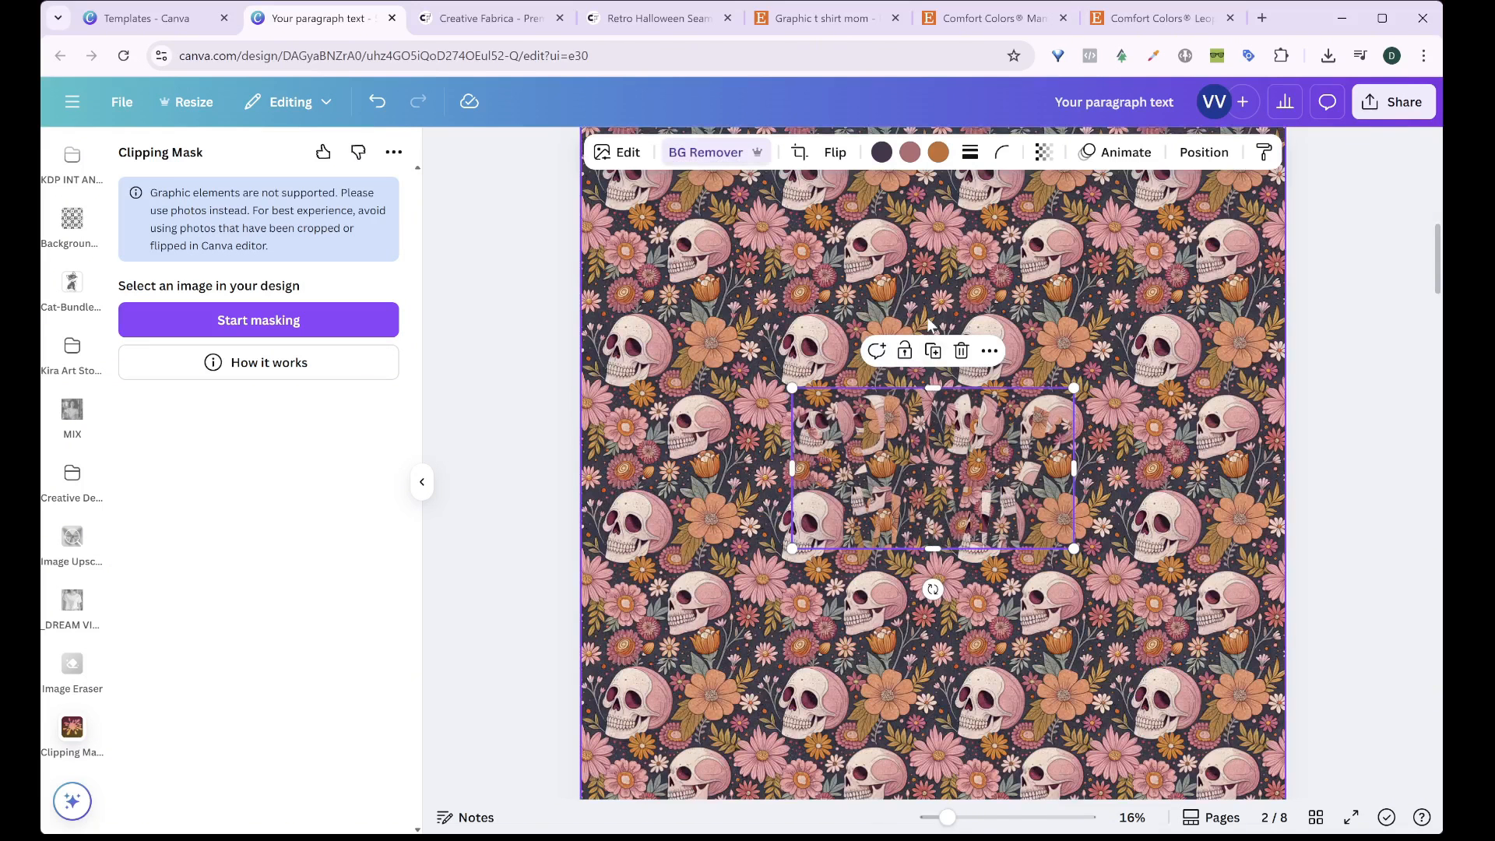
{"action": "left_click", "coordinate": [1013, 655]}
{"action": "key", "text": "Delete"}
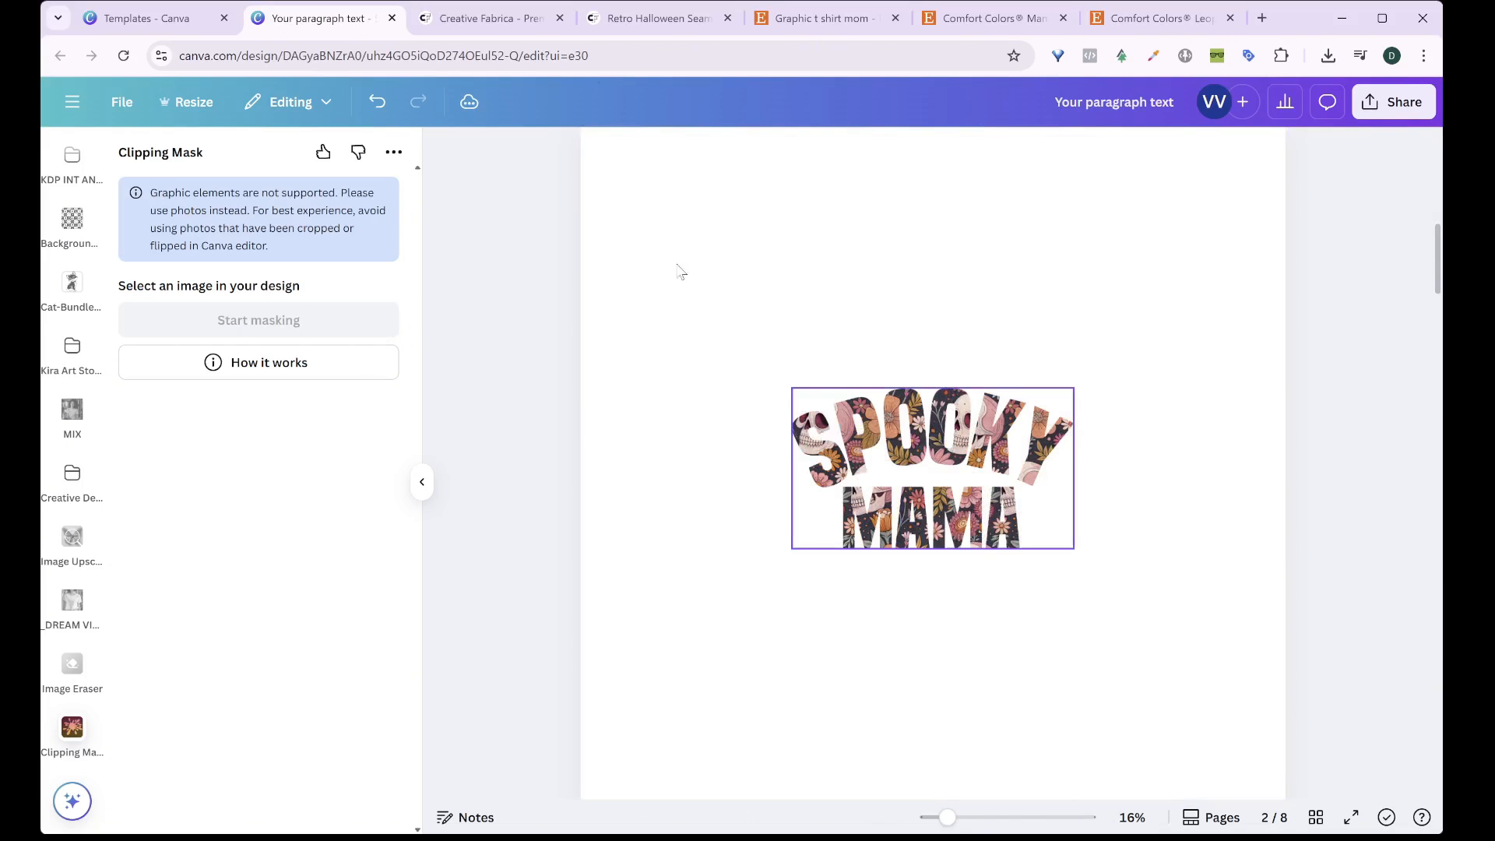
Add an Outline shadow of size 7 in red #C52121 to the masked lettering on page 2
{"action": "left_click", "coordinate": [617, 152]}
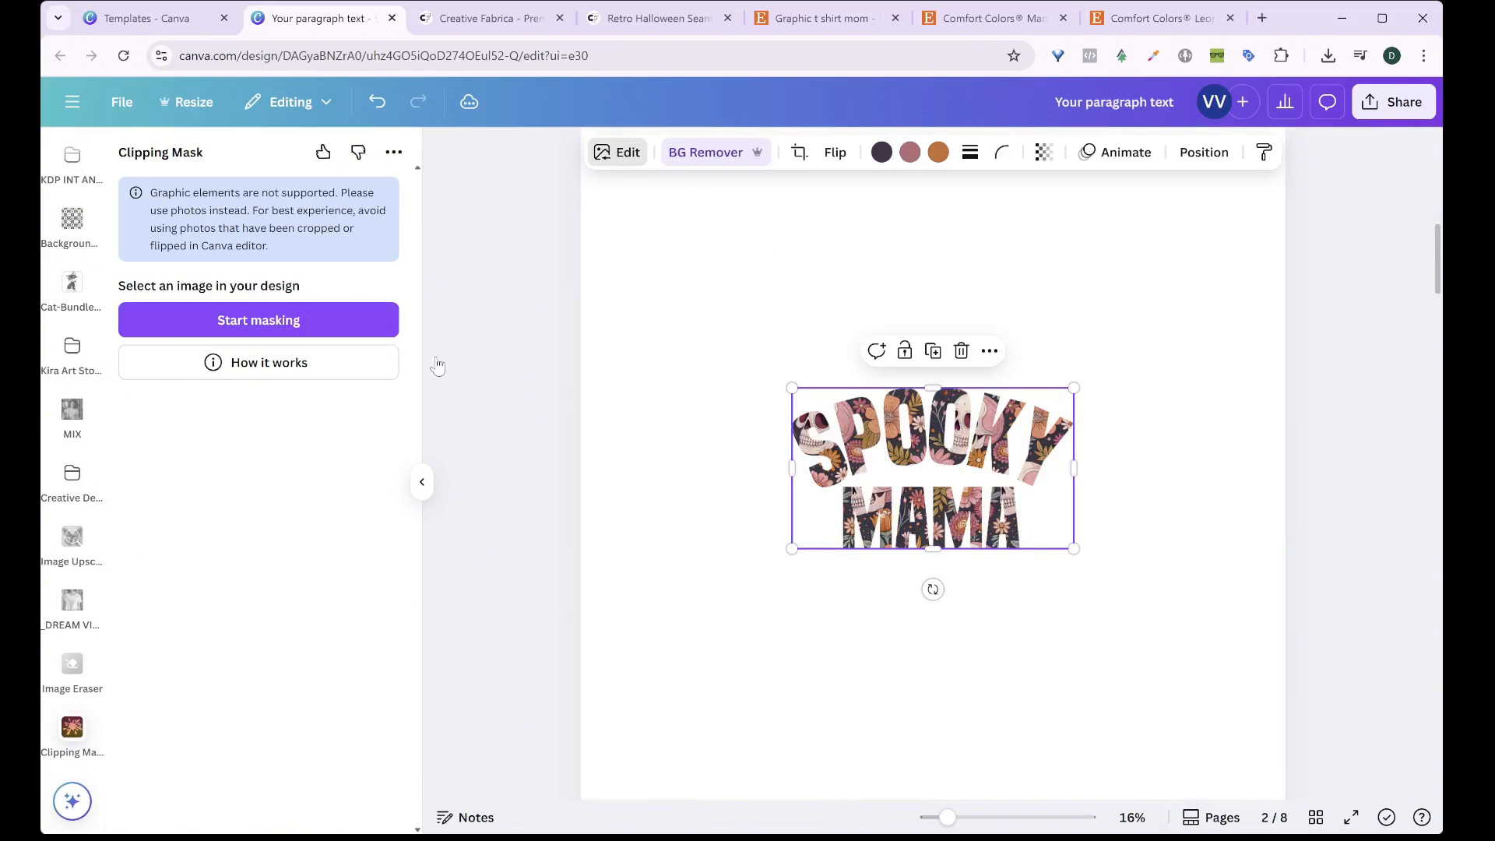
{"action": "left_click", "coordinate": [175, 736]}
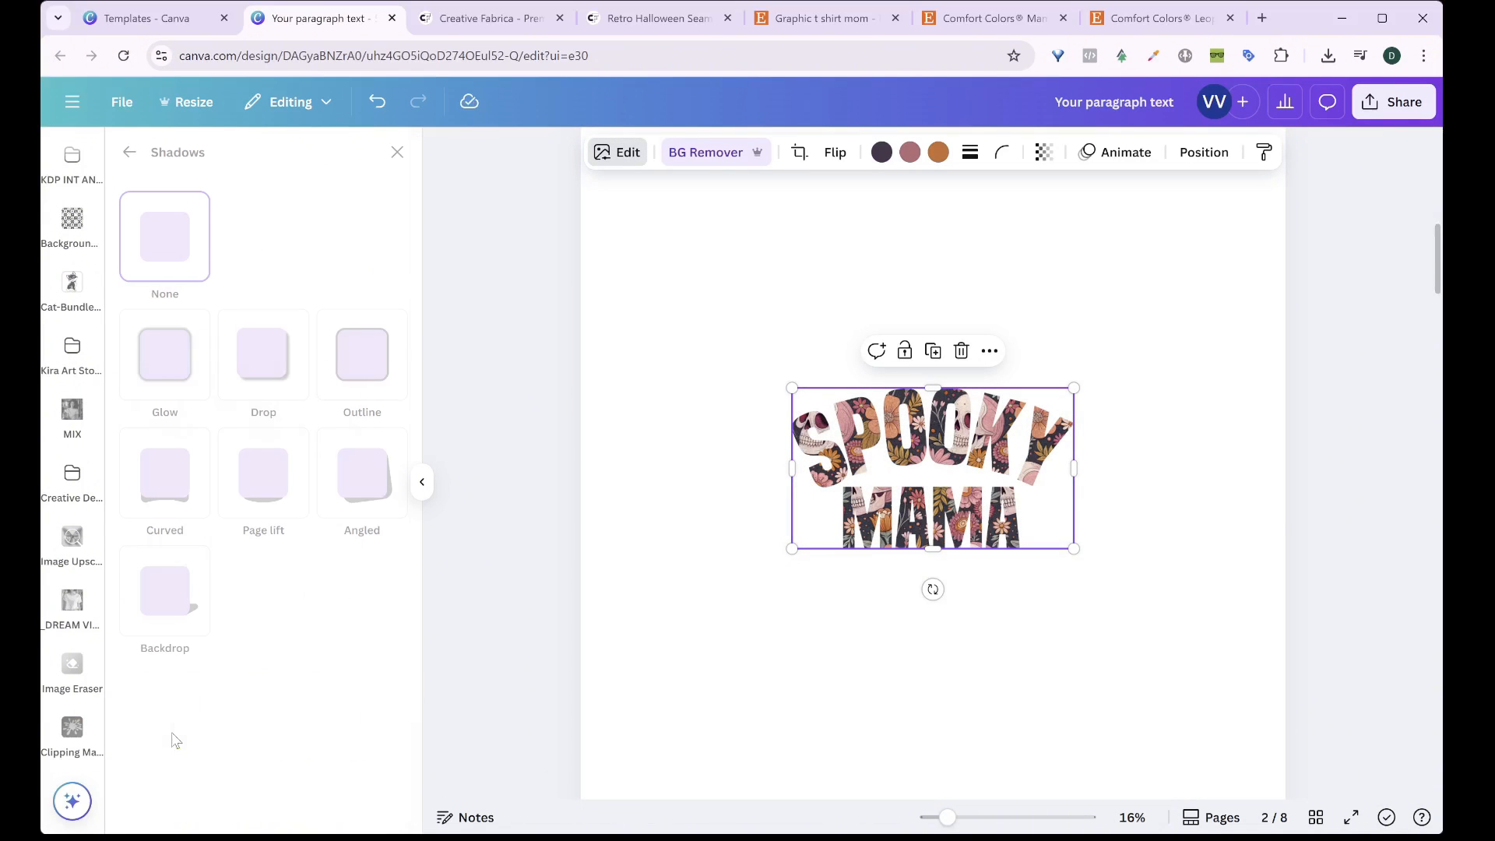
{"action": "left_click", "coordinate": [375, 385]}
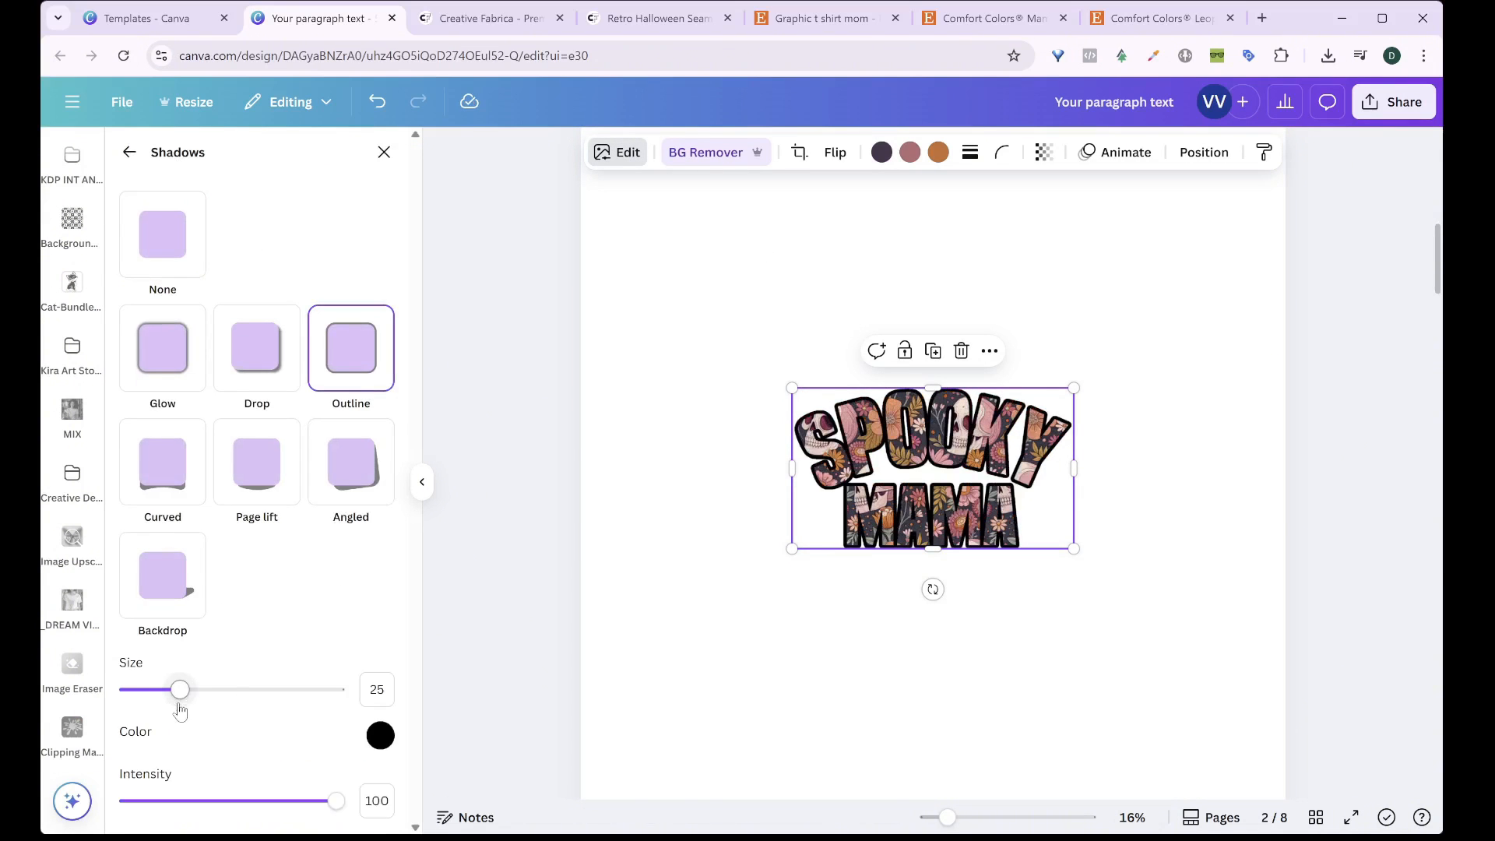
{"action": "left_click_drag", "start_coordinate": [178, 698], "coordinate": [150, 716]}
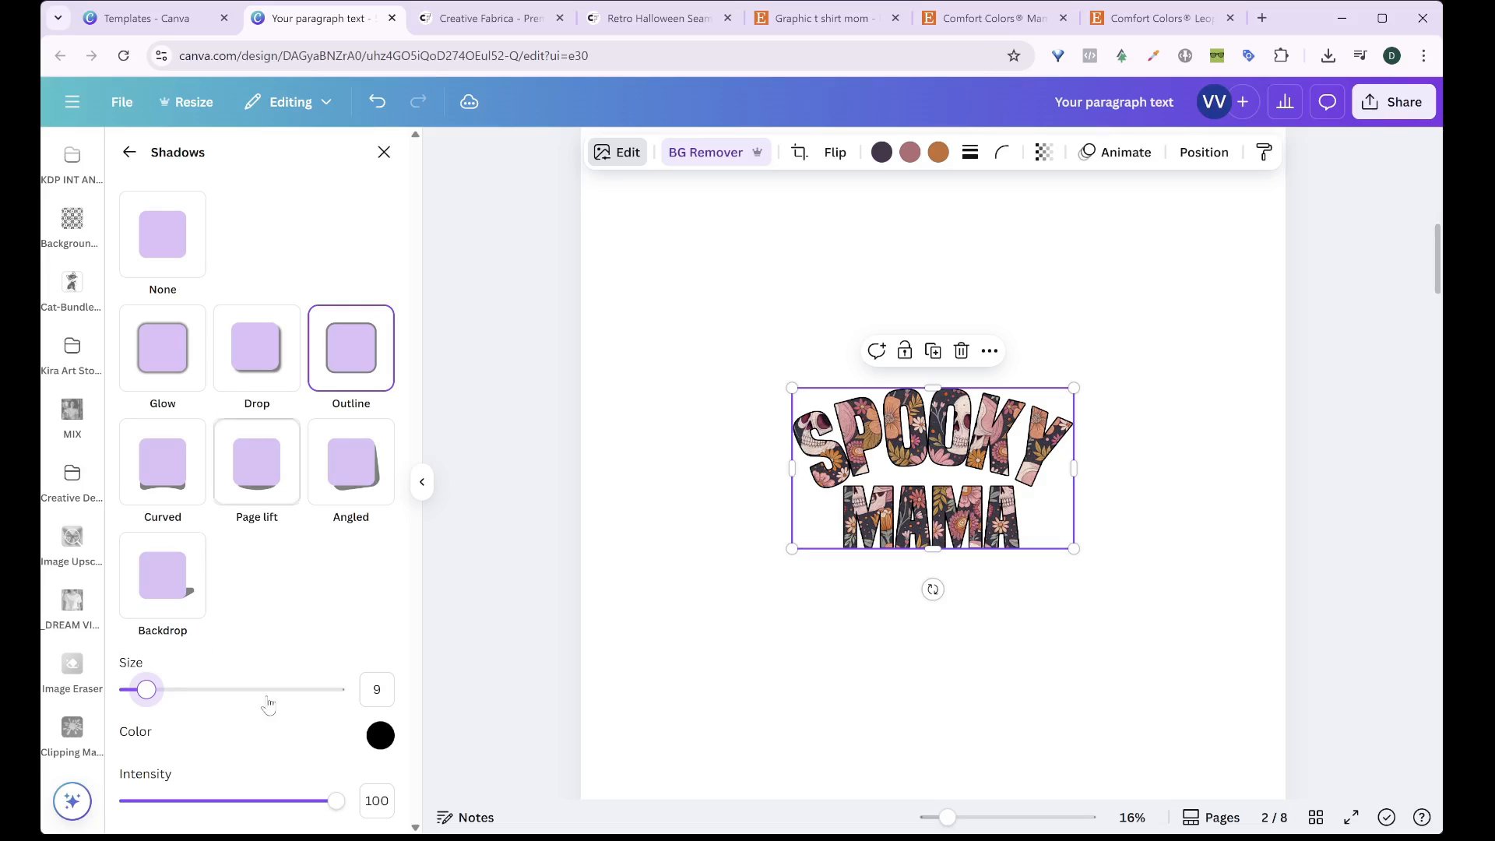
{"action": "left_click", "coordinate": [375, 685]}
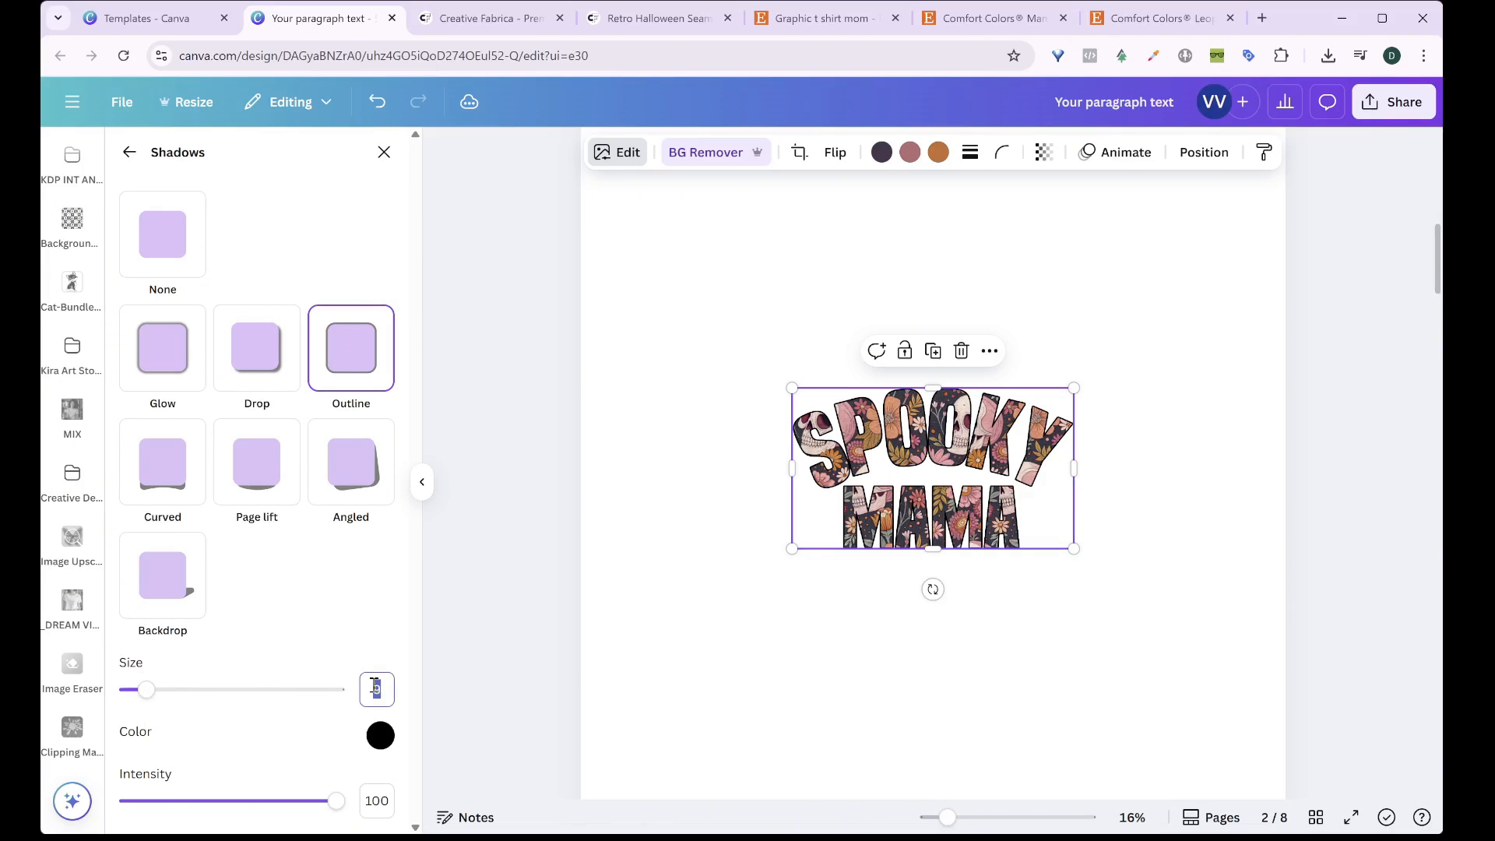
{"action": "key", "text": "Return"}
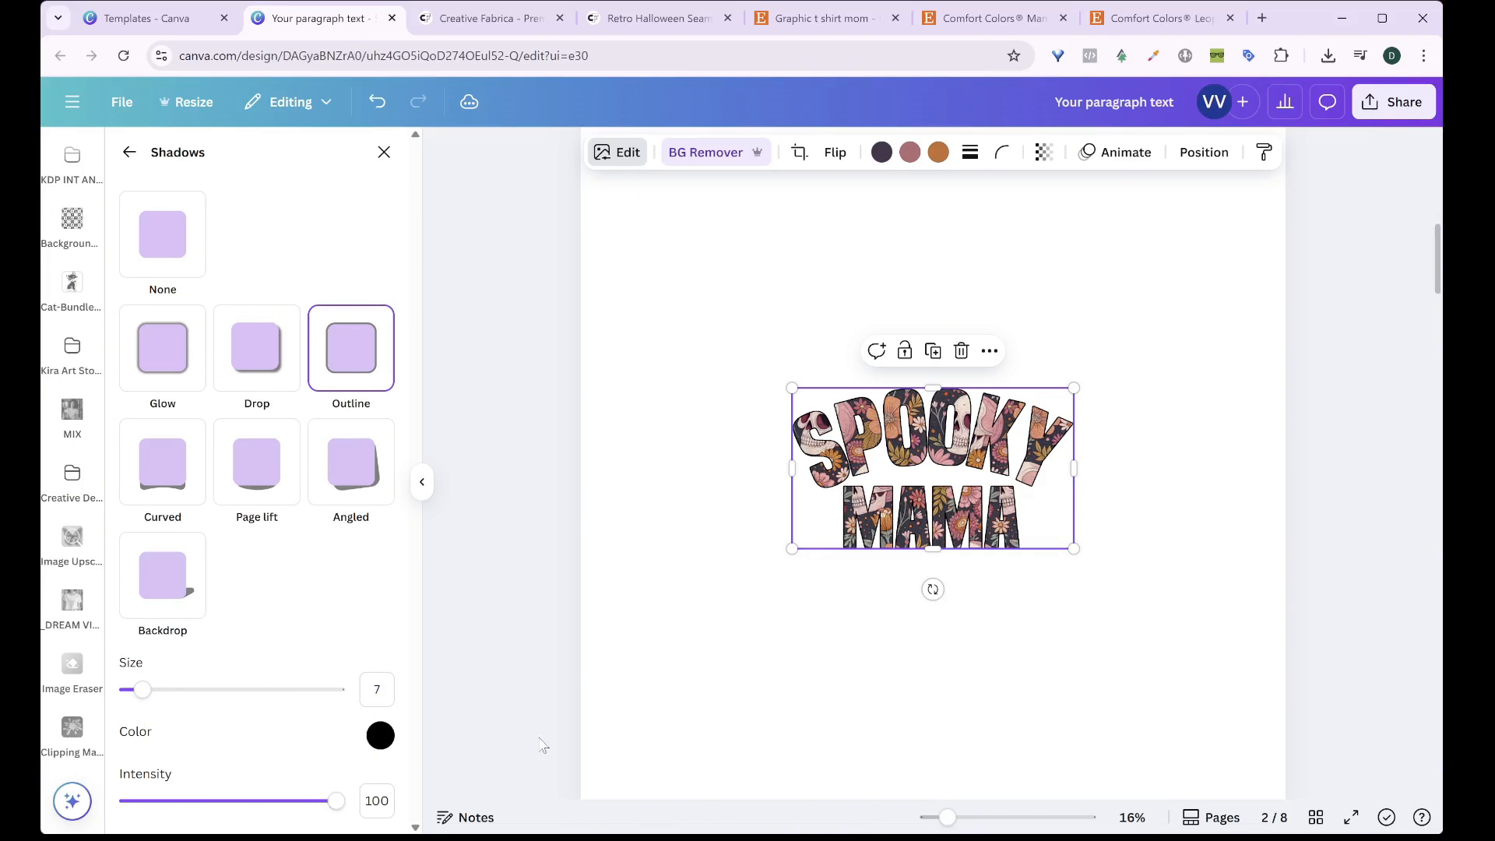
{"action": "left_click", "coordinate": [379, 744]}
{"action": "left_click", "coordinate": [597, 572]}
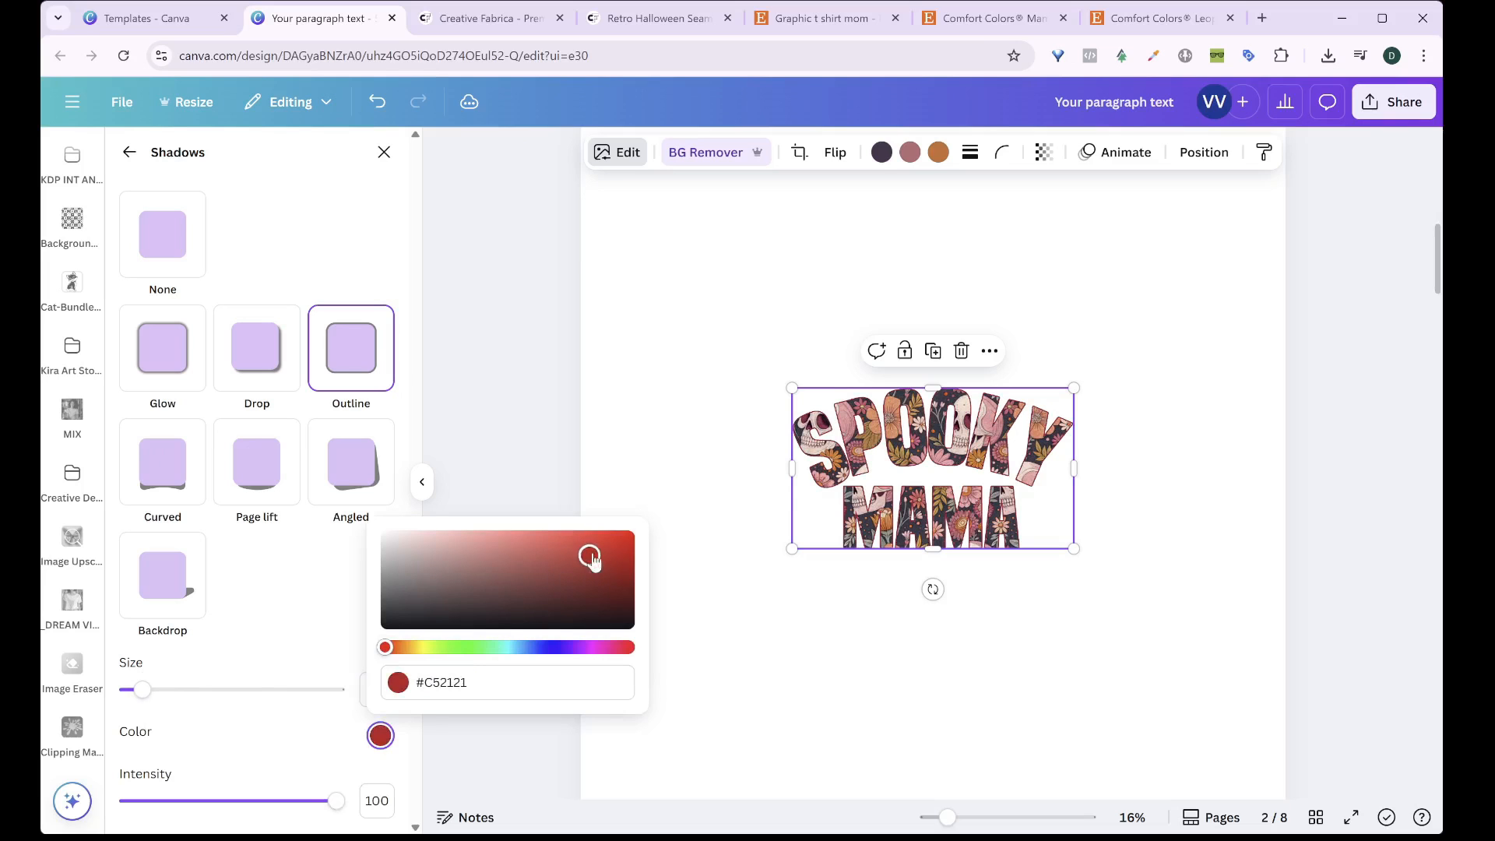
{"action": "left_click", "coordinate": [965, 607]}
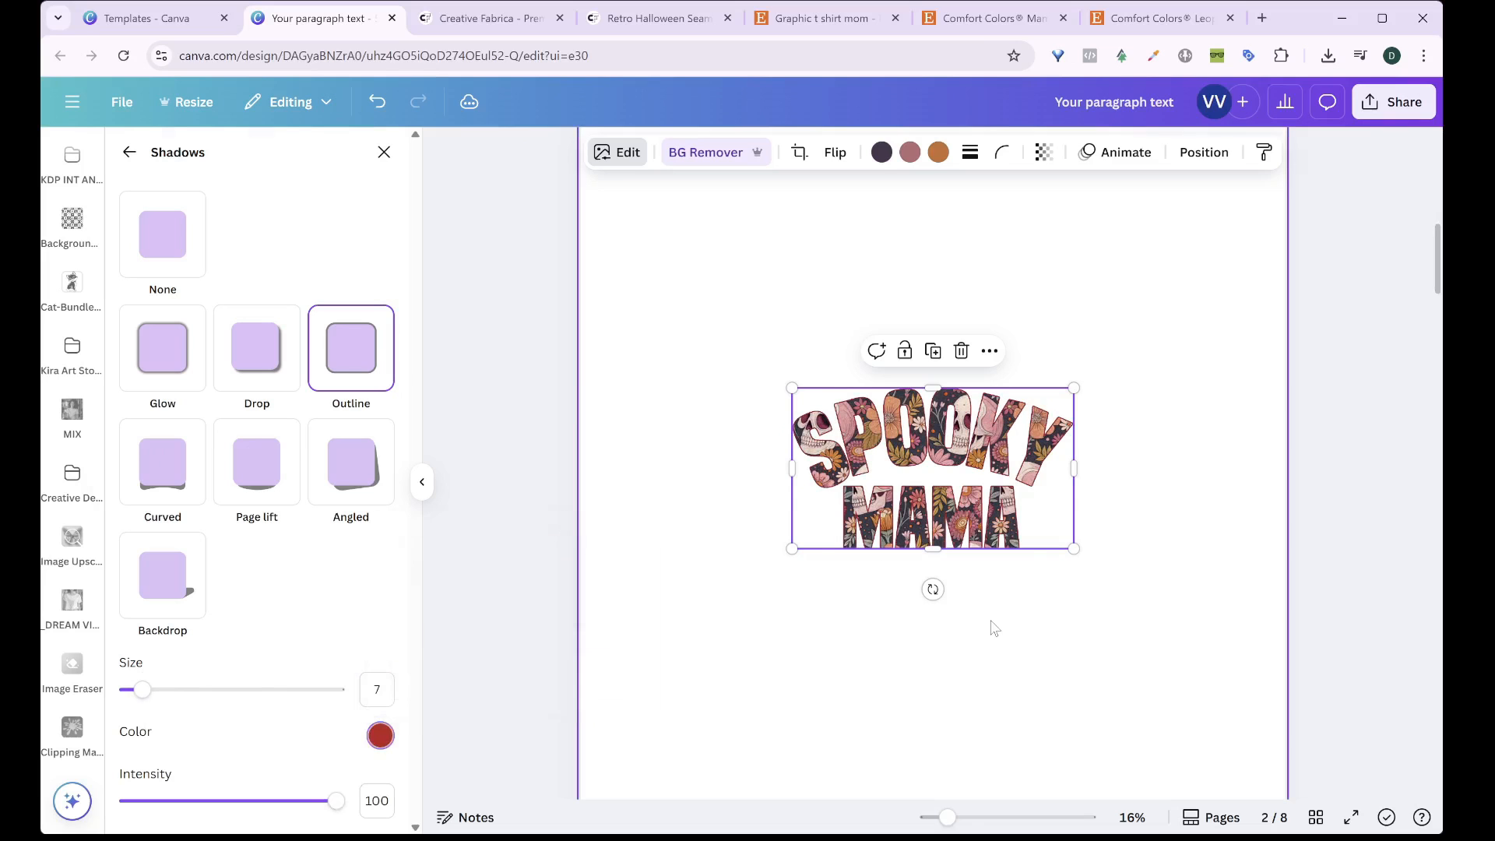
Enlarge the outlined lettering on page 2 to most of the page width and move it into the page's upper part
{"action": "left_click", "coordinate": [787, 554]}
{"action": "left_click_drag", "start_coordinate": [779, 562], "coordinate": [619, 697]}
{"action": "left_click_drag", "start_coordinate": [1071, 390], "coordinate": [1182, 325]}
{"action": "left_click_drag", "start_coordinate": [921, 436], "coordinate": [955, 332]}
Move the large-skull lettering from page 4 to page 2 and scale it down below the medium-skull lettering
{"action": "scroll", "coordinate": [1017, 394], "scroll_direction": "down", "scroll_amount": 8}
{"action": "scroll", "coordinate": [974, 364], "scroll_direction": "up", "scroll_amount": 6}
{"action": "scroll", "coordinate": [1053, 587], "scroll_direction": "down", "scroll_amount": 3}
{"action": "scroll", "coordinate": [1054, 587], "scroll_direction": "down", "scroll_amount": 10}
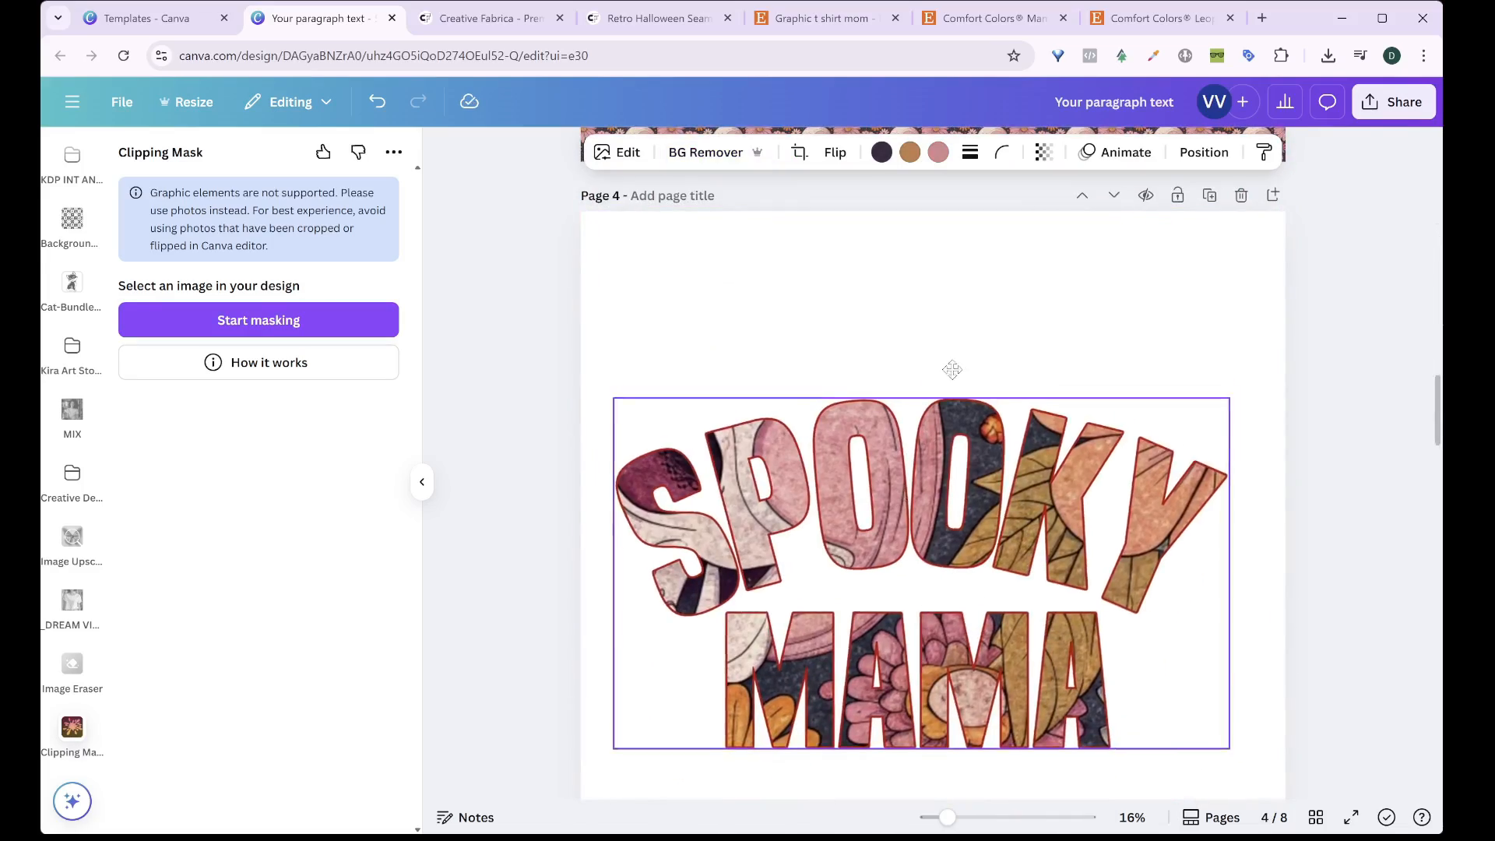
{"action": "scroll", "coordinate": [956, 444], "scroll_direction": "up", "scroll_amount": 10}
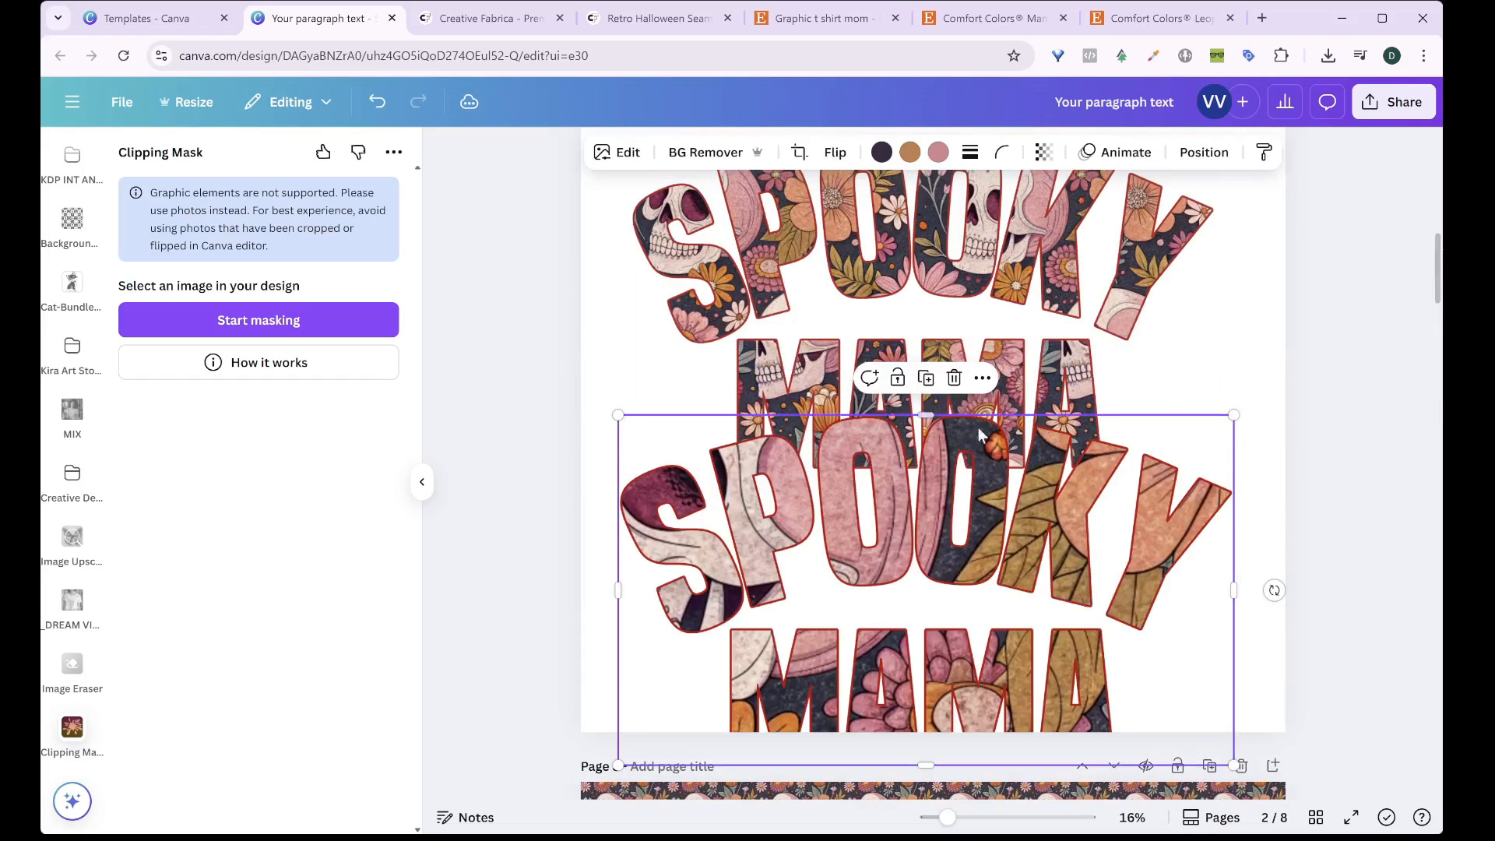
{"action": "left_click_drag", "start_coordinate": [1234, 416], "coordinate": [897, 572]}
Rearrange the medium-skull lettering above the large-skull lettering on page 2
{"action": "left_click", "coordinate": [1055, 367]}
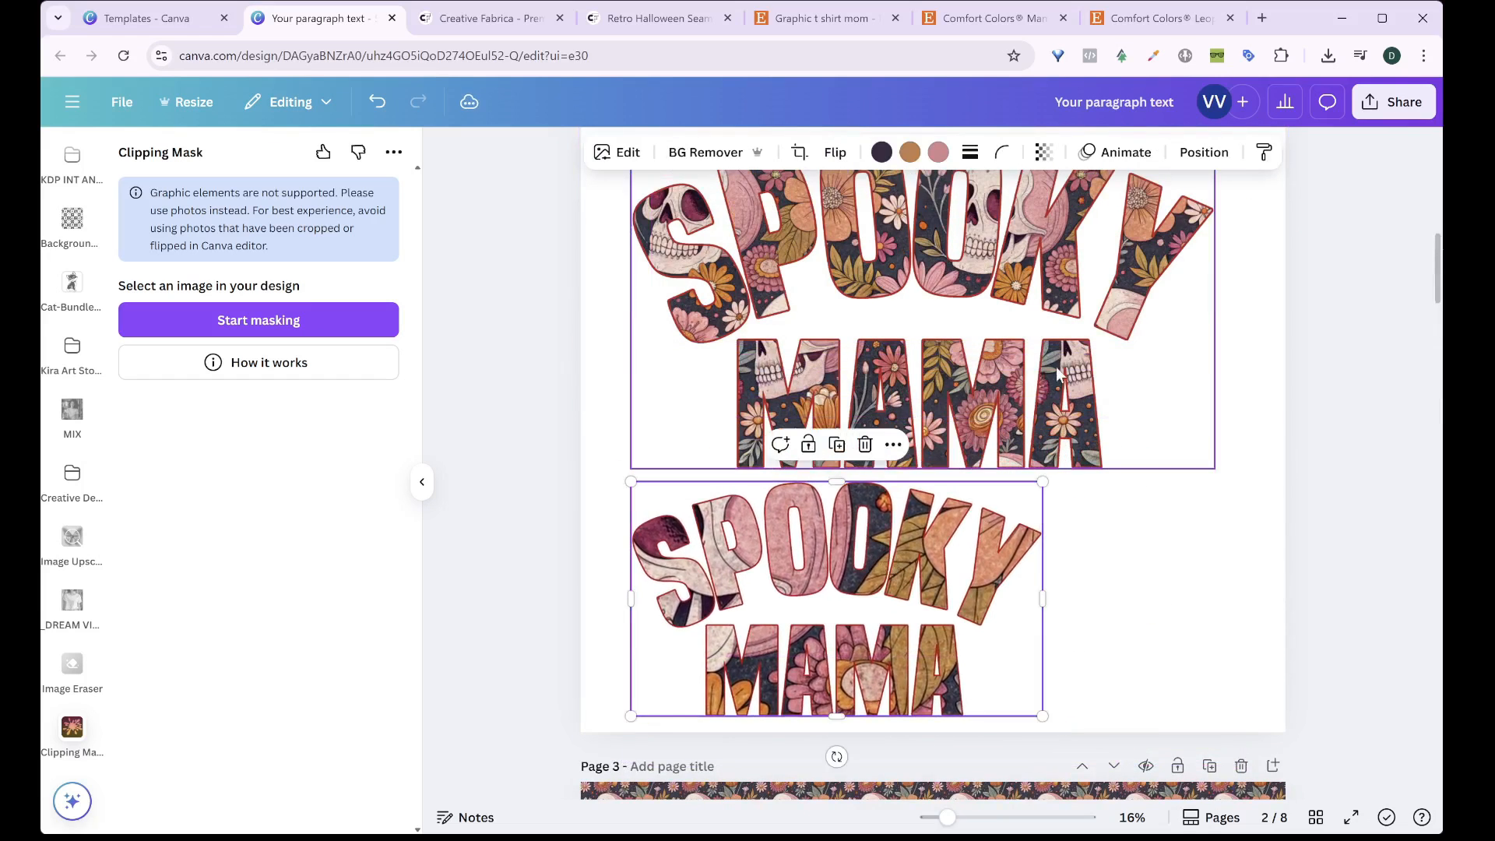
{"action": "left_click_drag", "start_coordinate": [1089, 408], "coordinate": [970, 341]}
{"action": "left_click_drag", "start_coordinate": [847, 329], "coordinate": [820, 370]}
Clip the small-skull pattern on page 3 into the lettering of Your paragraph text.png and delete the full-page pattern behind it
{"action": "scroll", "coordinate": [1017, 442], "scroll_direction": "up", "scroll_amount": 5}
{"action": "scroll", "coordinate": [1017, 442], "scroll_direction": "down", "scroll_amount": 10}
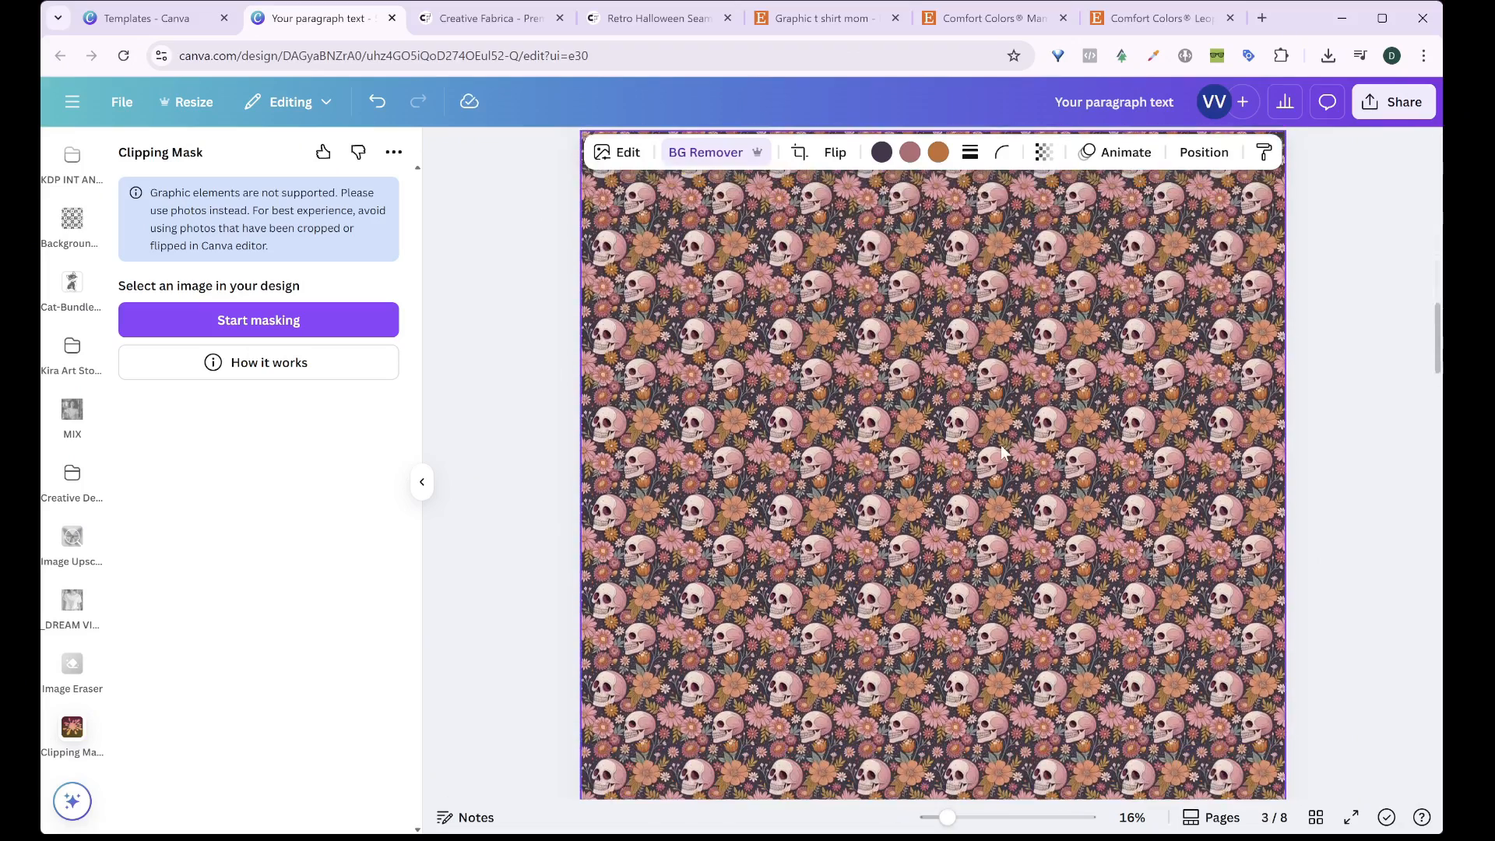
{"action": "left_click", "coordinate": [875, 421]}
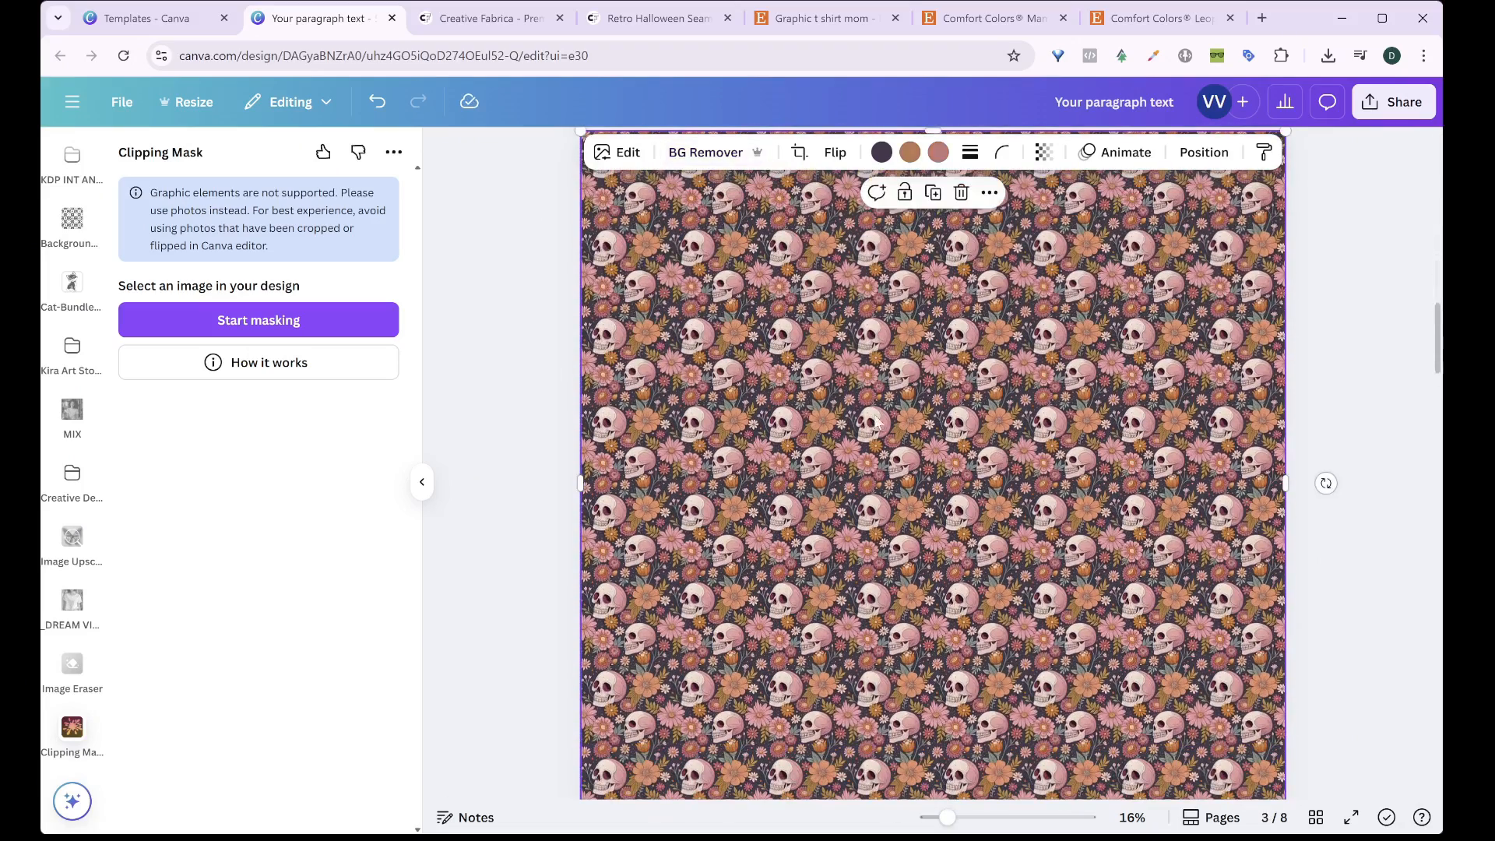
{"action": "left_click", "coordinate": [276, 320]}
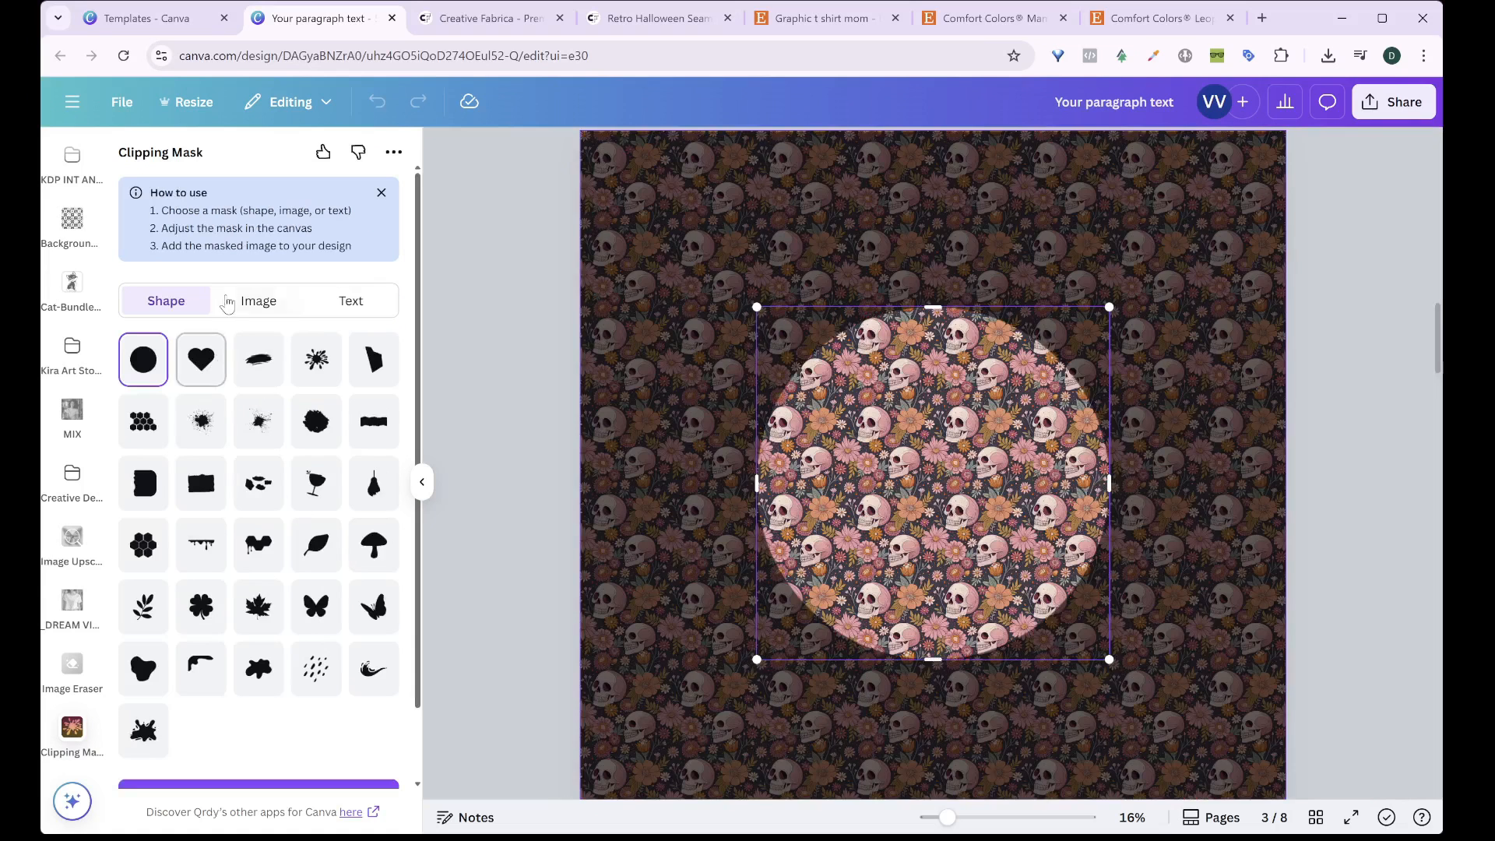
{"action": "left_click", "coordinate": [259, 301]}
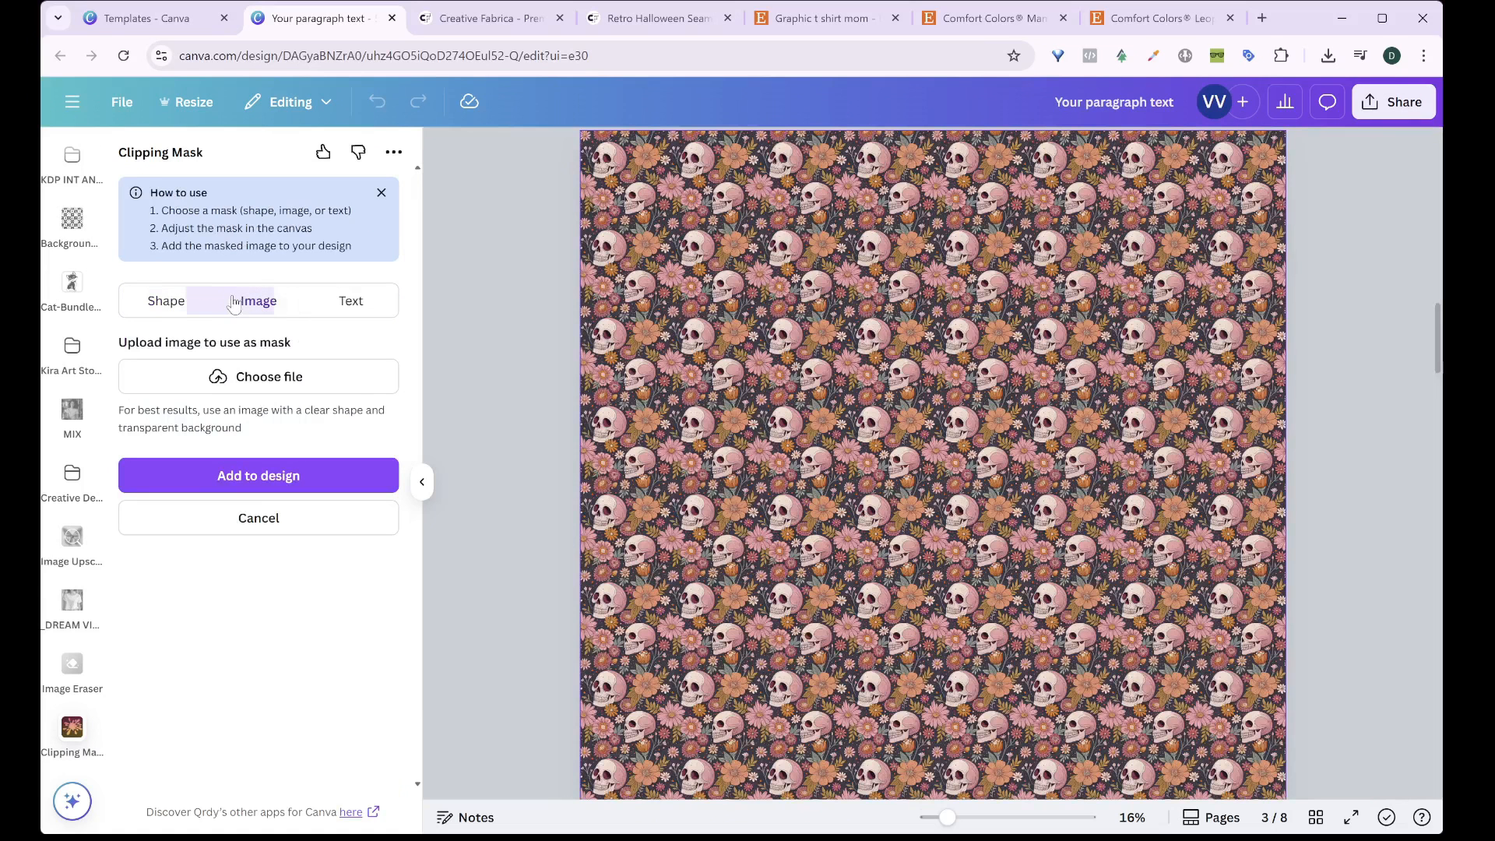
{"action": "left_click", "coordinate": [265, 389]}
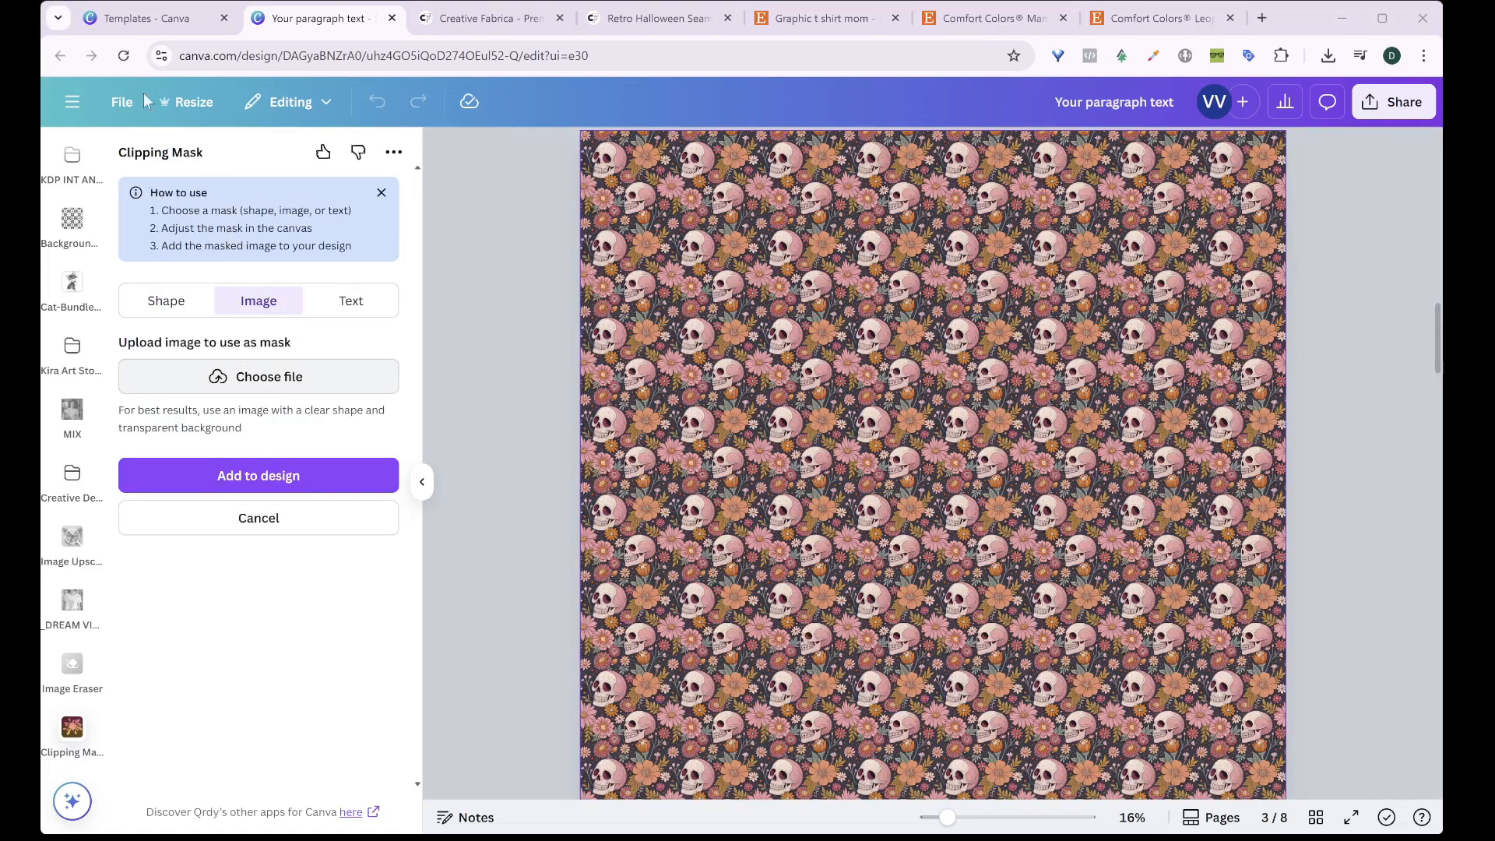
{"action": "double_click", "coordinate": [269, 167]}
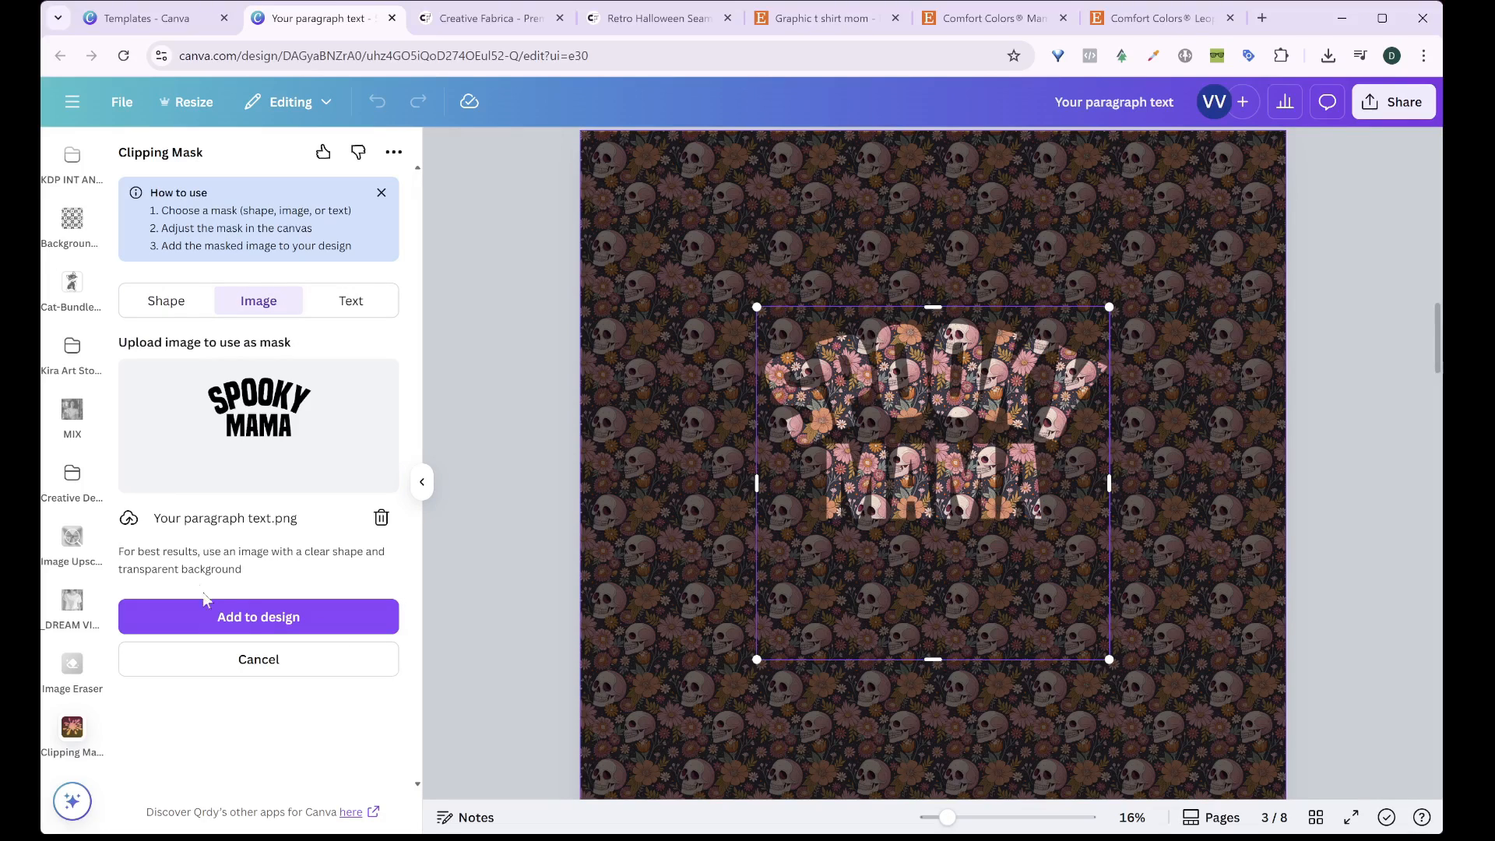
{"action": "left_click", "coordinate": [224, 615]}
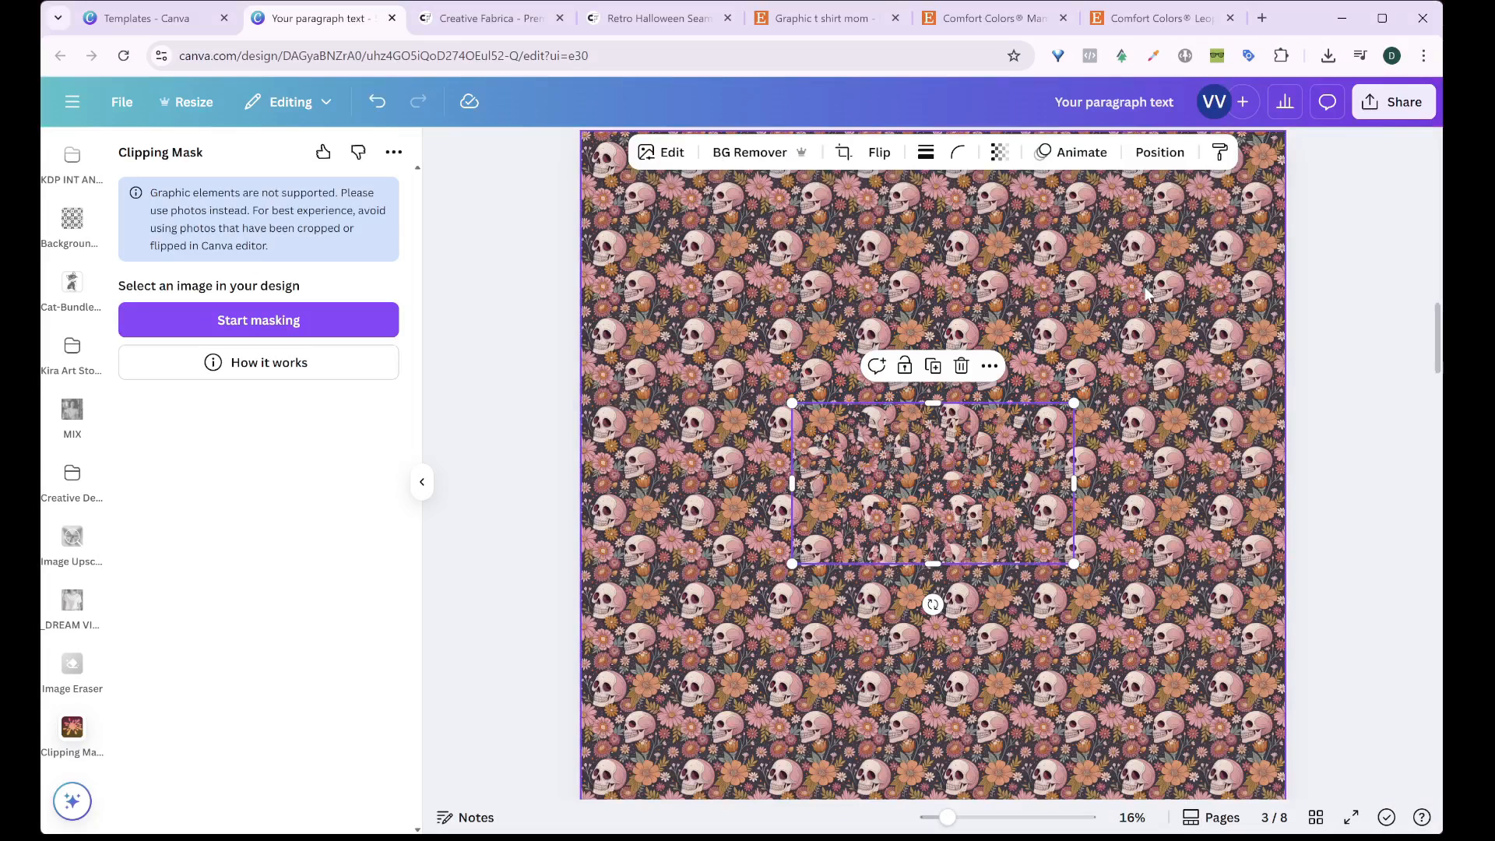
{"action": "left_click", "coordinate": [1146, 295]}
{"action": "key", "text": "Delete"}
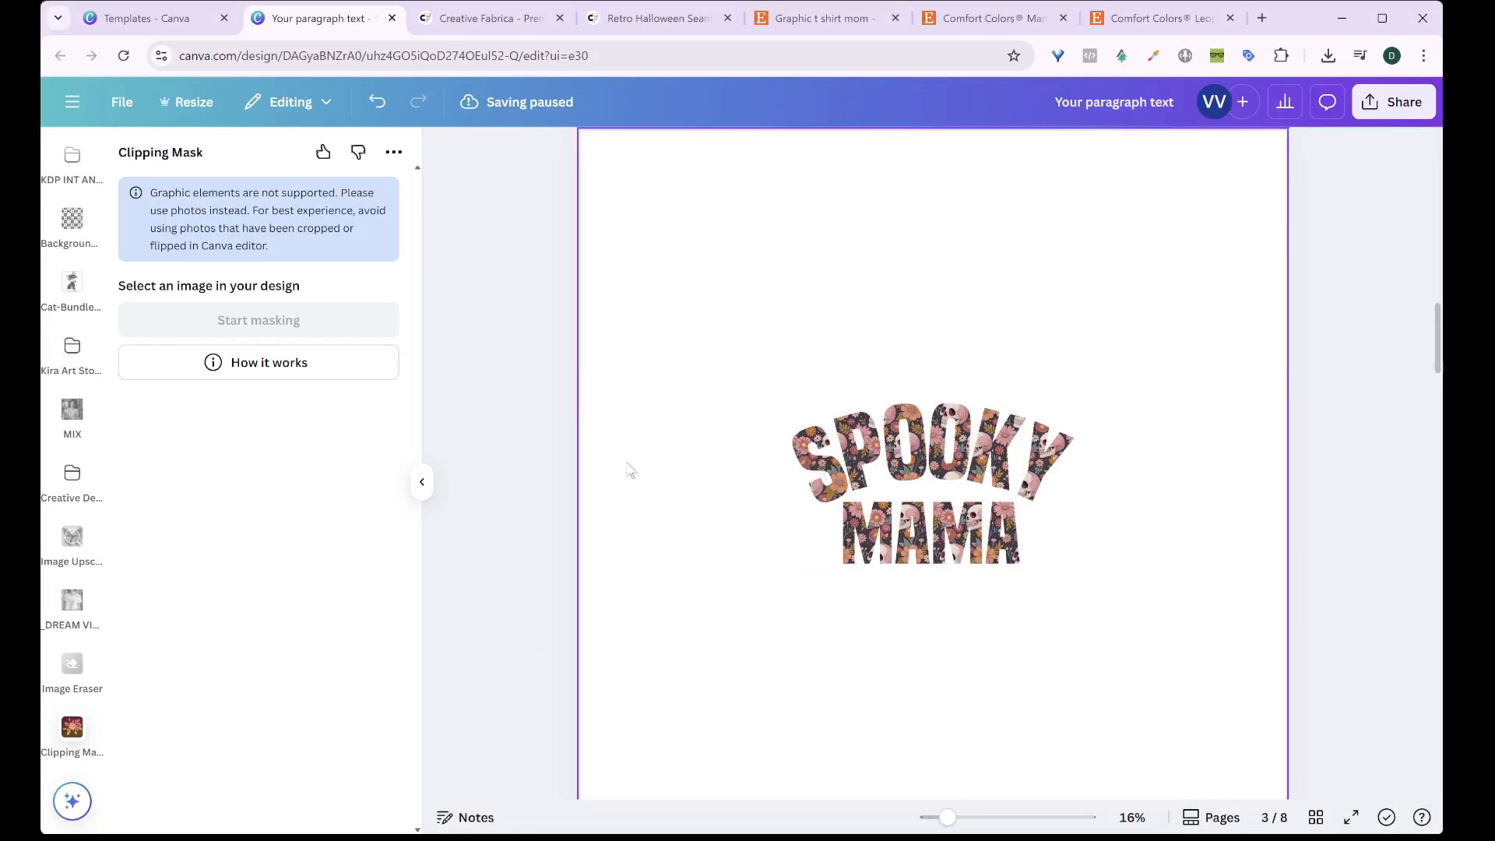
Enlarge the masked small-skull lettering on page 3 to nearly the full page width and centre it horizontally
{"action": "left_click", "coordinate": [1060, 439]}
{"action": "left_click_drag", "start_coordinate": [1075, 404], "coordinate": [1294, 278]}
{"action": "left_click_drag", "start_coordinate": [1118, 389], "coordinate": [1017, 389]}
{"action": "left_click_drag", "start_coordinate": [691, 559], "coordinate": [597, 613]}
{"action": "left_click_drag", "start_coordinate": [1192, 275], "coordinate": [1267, 231]}
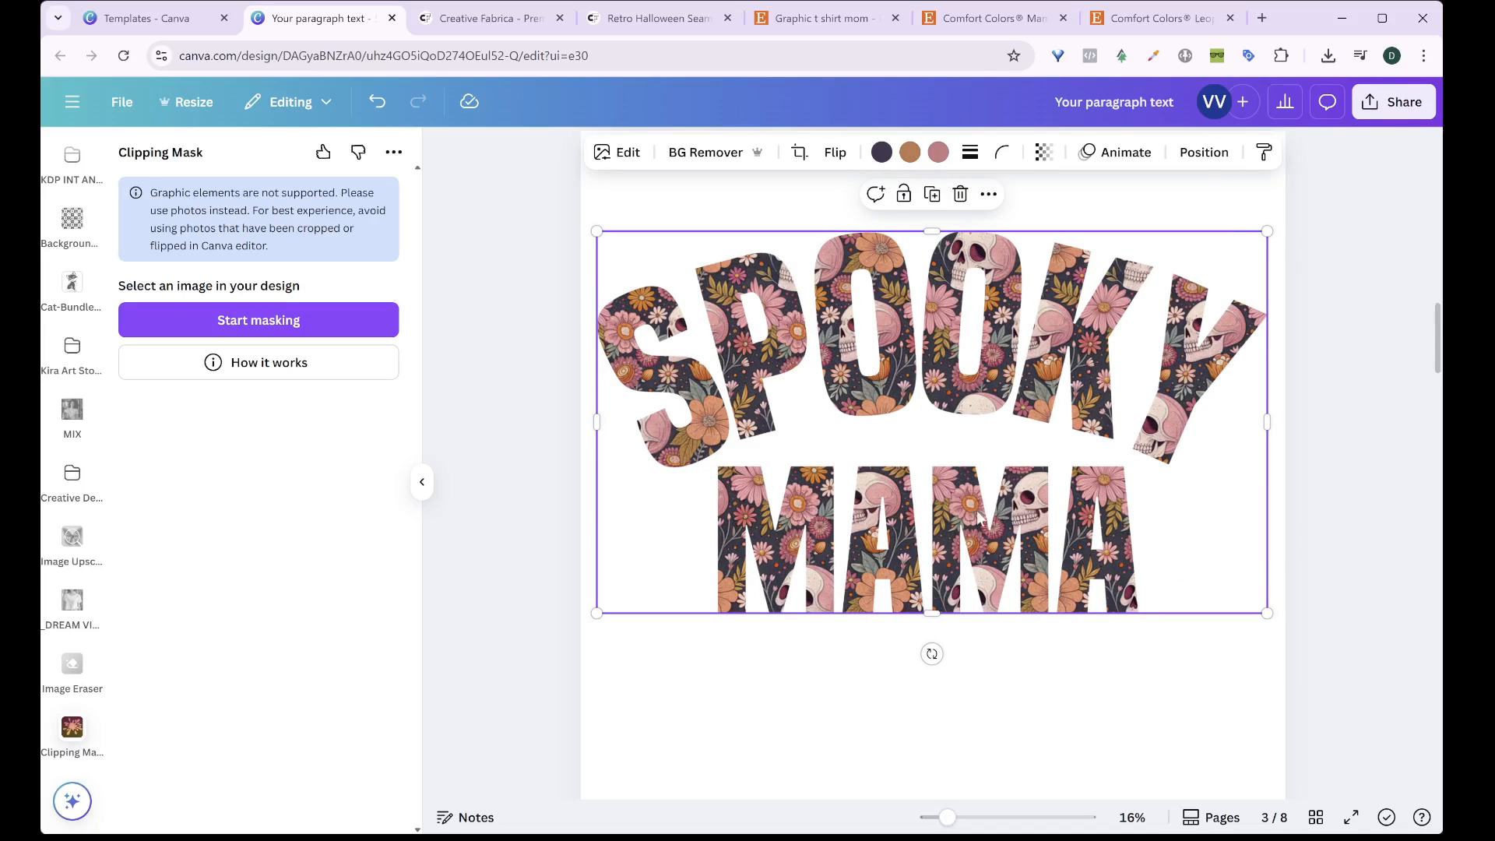
{"action": "mouse_move", "coordinate": [1015, 507]}
{"action": "left_mouse_down"}
{"action": "mouse_move", "coordinate": [1055, 496]}
{"action": "mouse_move", "coordinate": [1009, 503]}
{"action": "left_mouse_up"}
{"action": "left_click", "coordinate": [1124, 698]}
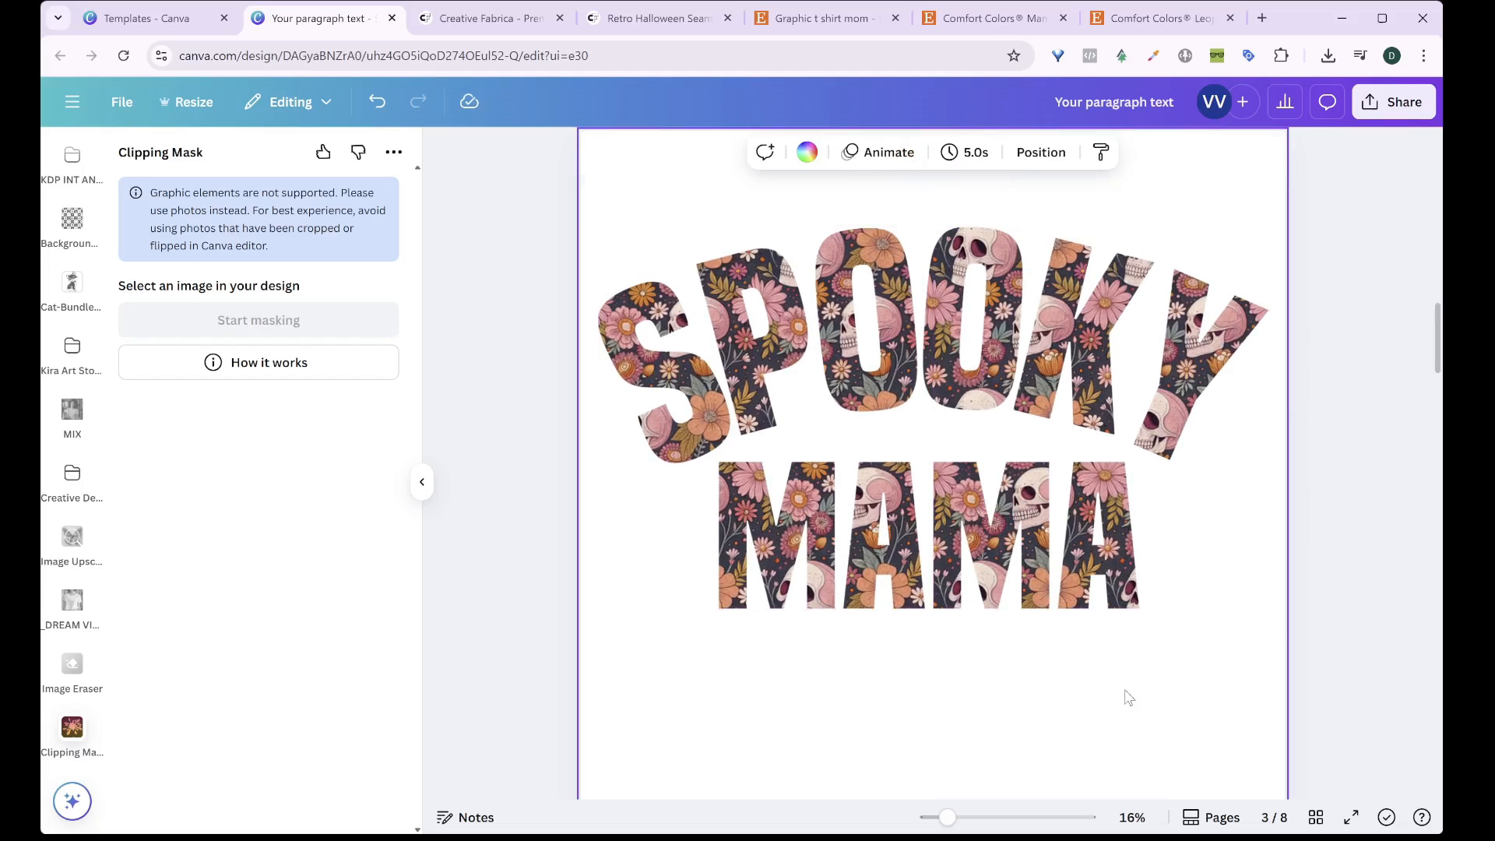
Add an Outline shadow of size 7 in red #DC1515 to the small-skull lettering on page 3
{"action": "left_click", "coordinate": [1049, 394]}
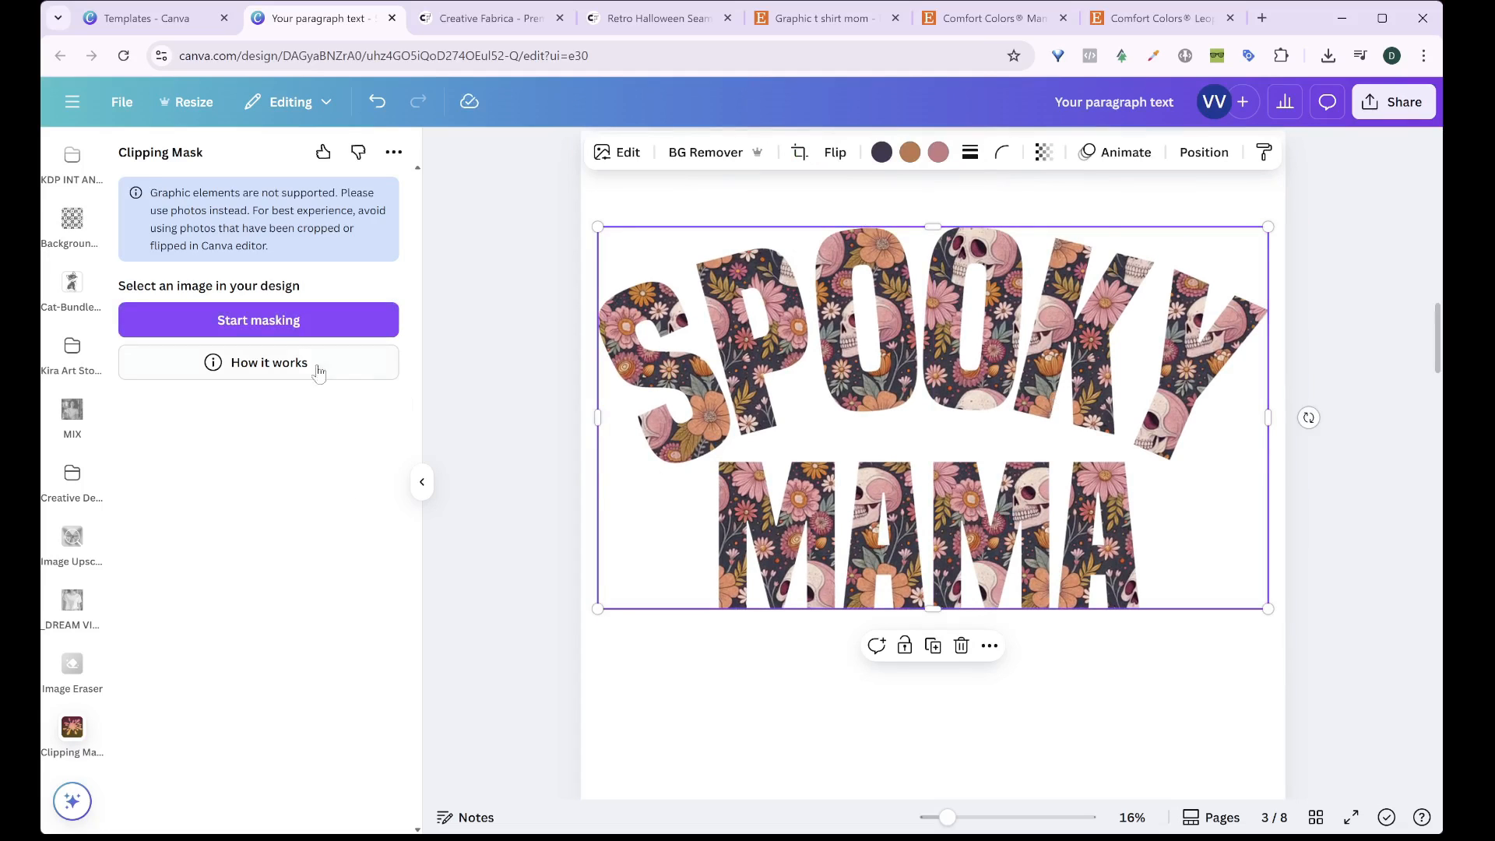
{"action": "left_click", "coordinate": [627, 153]}
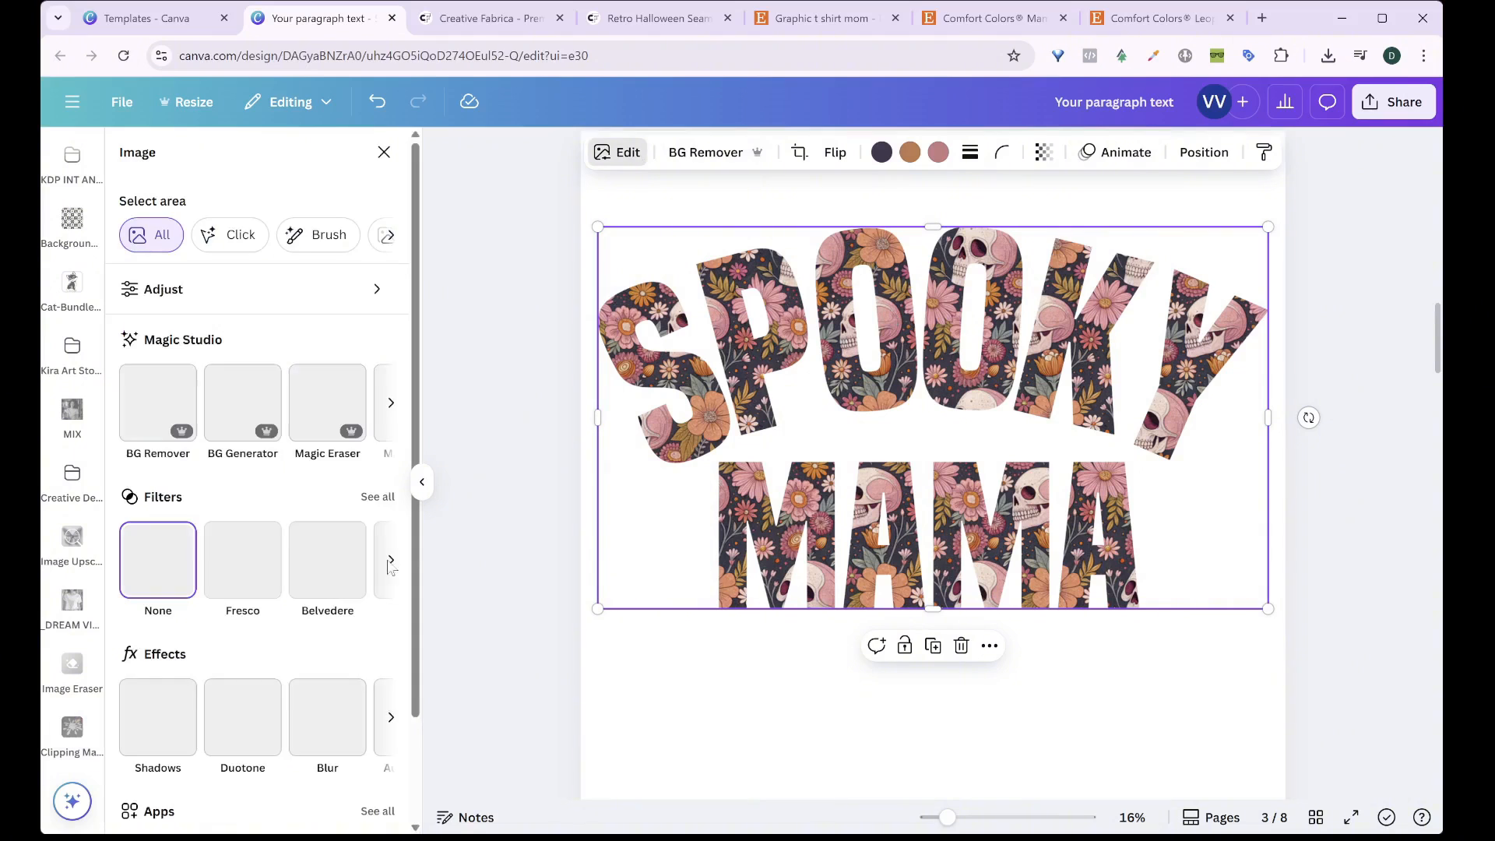
{"action": "left_click", "coordinate": [158, 717]}
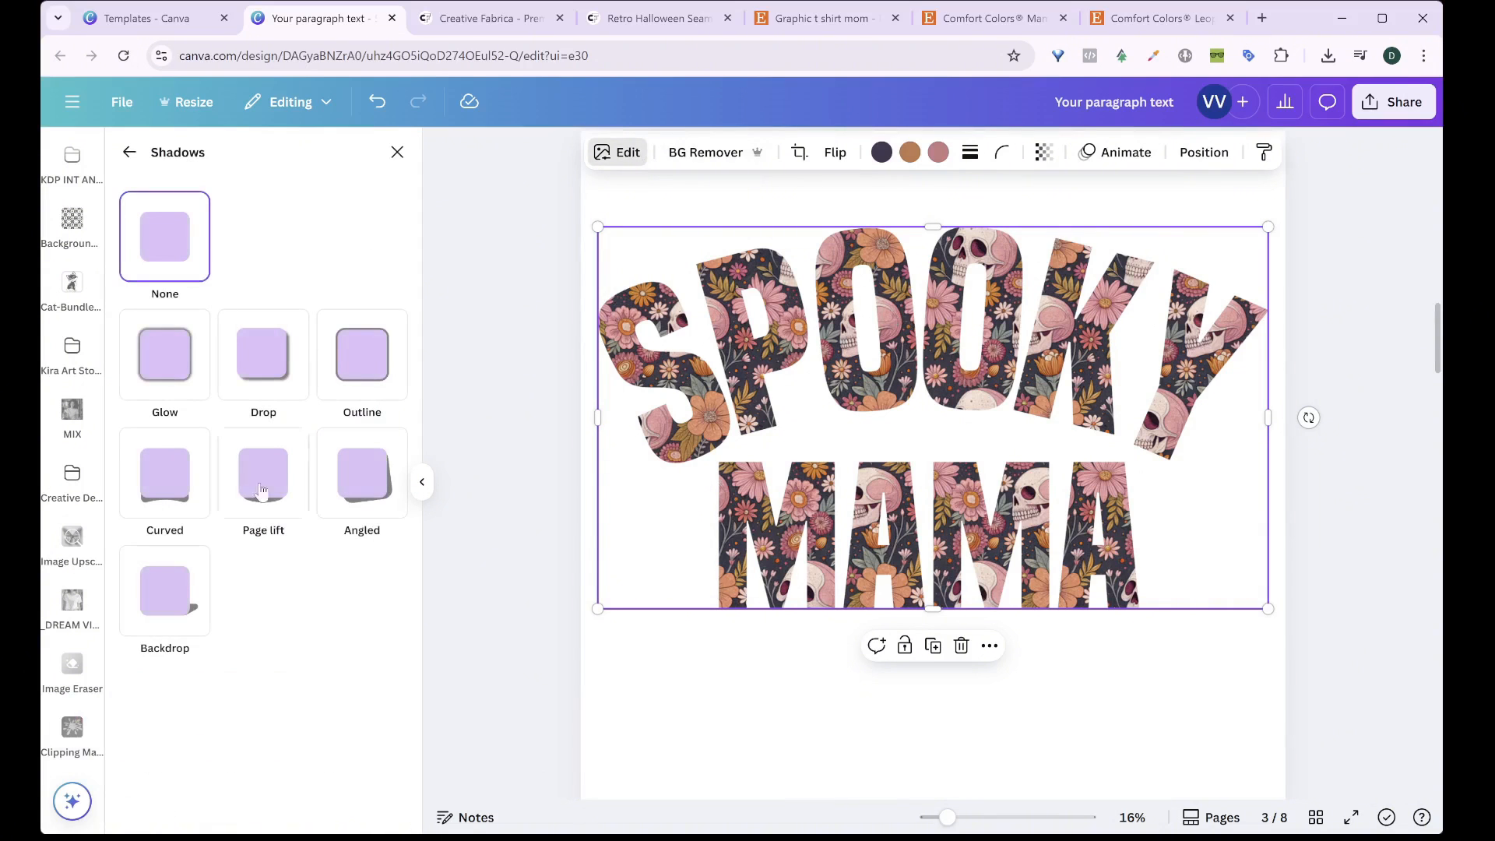
{"action": "left_click", "coordinate": [352, 347]}
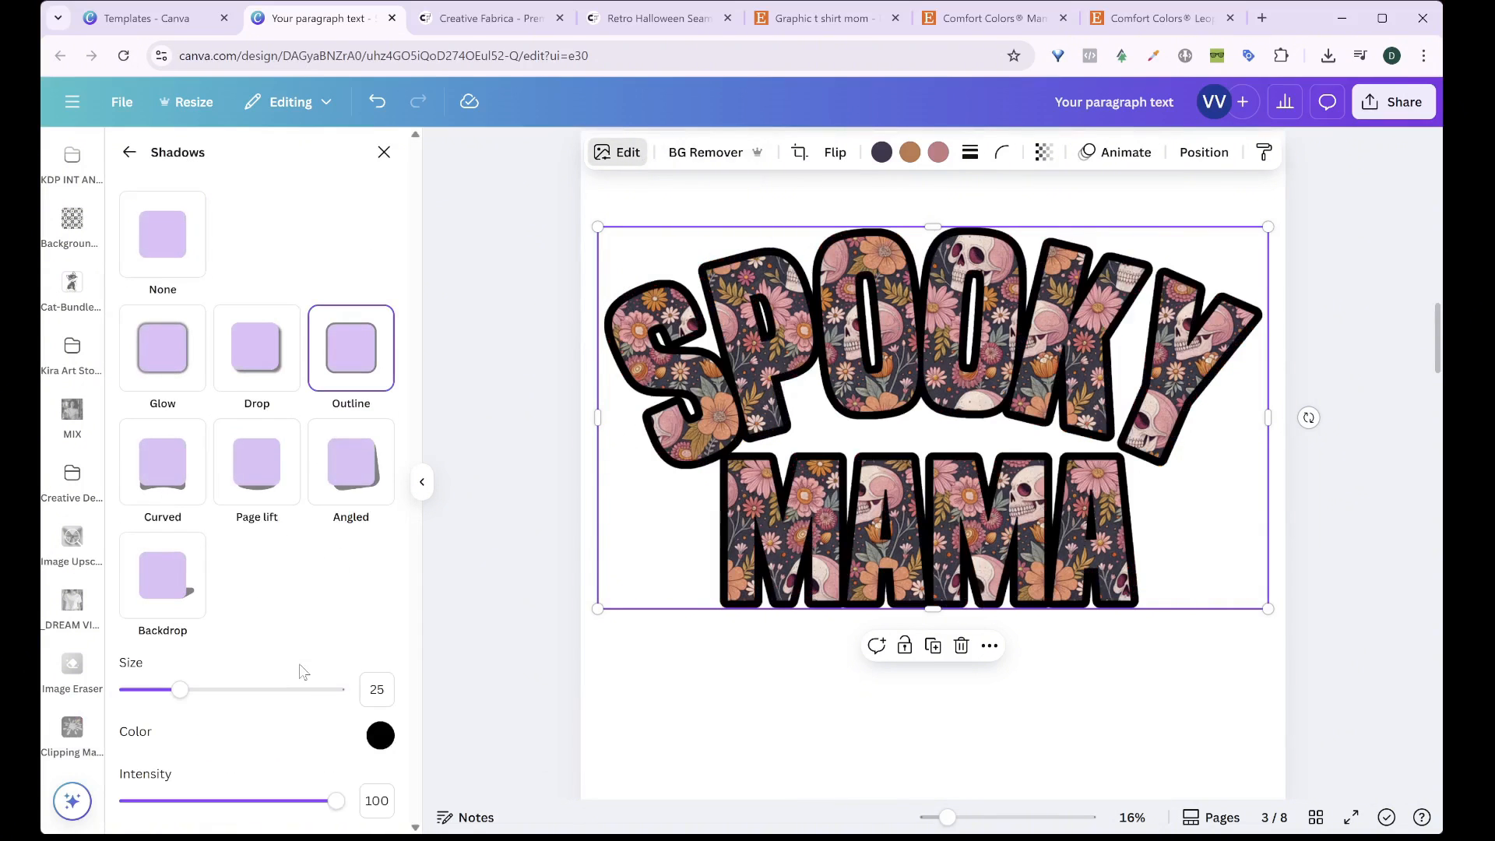
{"action": "left_click", "coordinate": [368, 689]}
{"action": "type", "text": "7"}
{"action": "key", "text": "Return"}
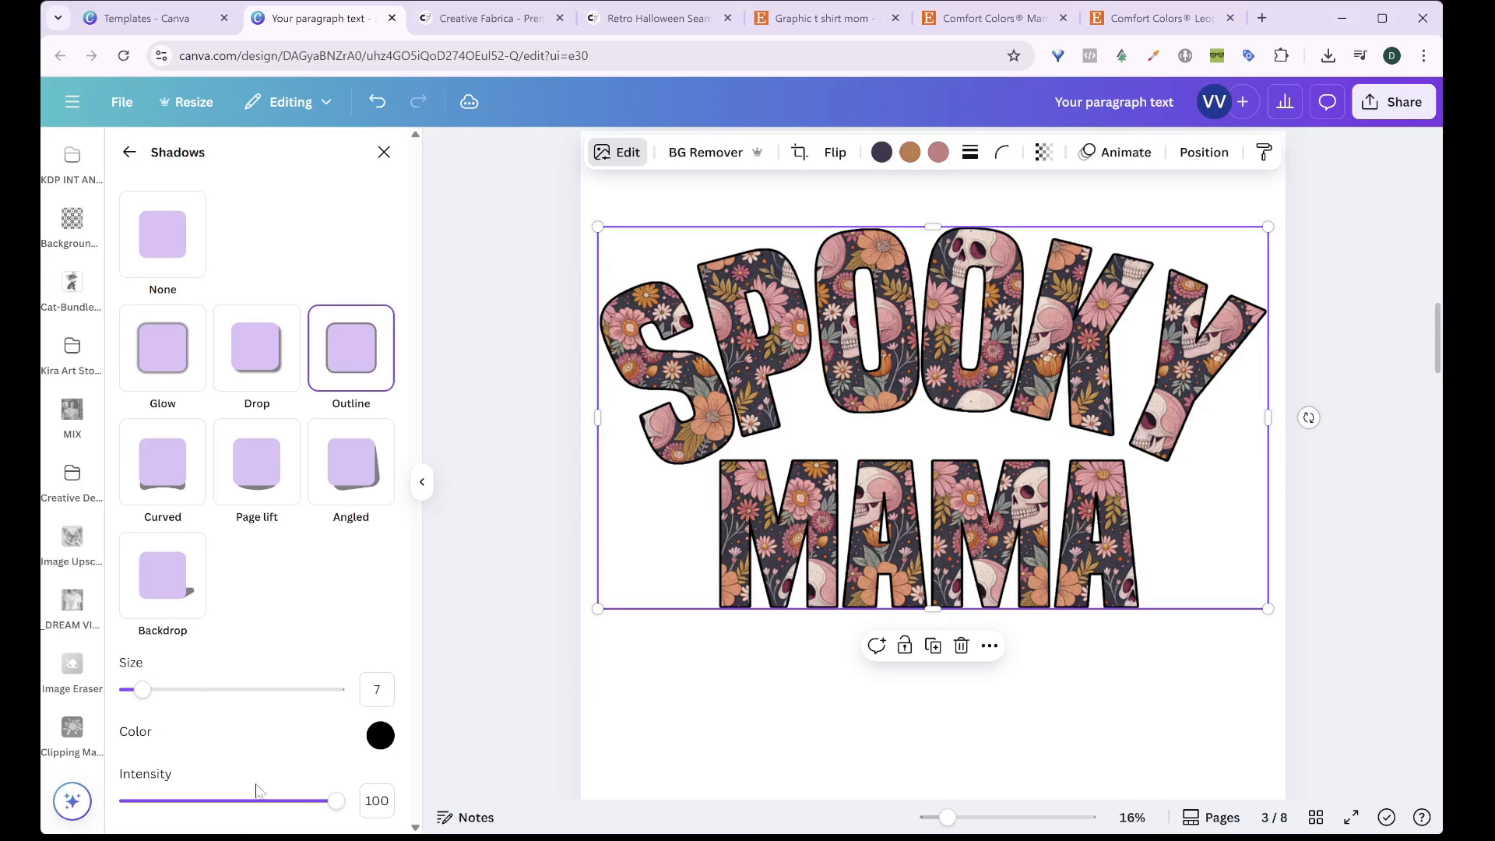
{"action": "left_click", "coordinate": [386, 736]}
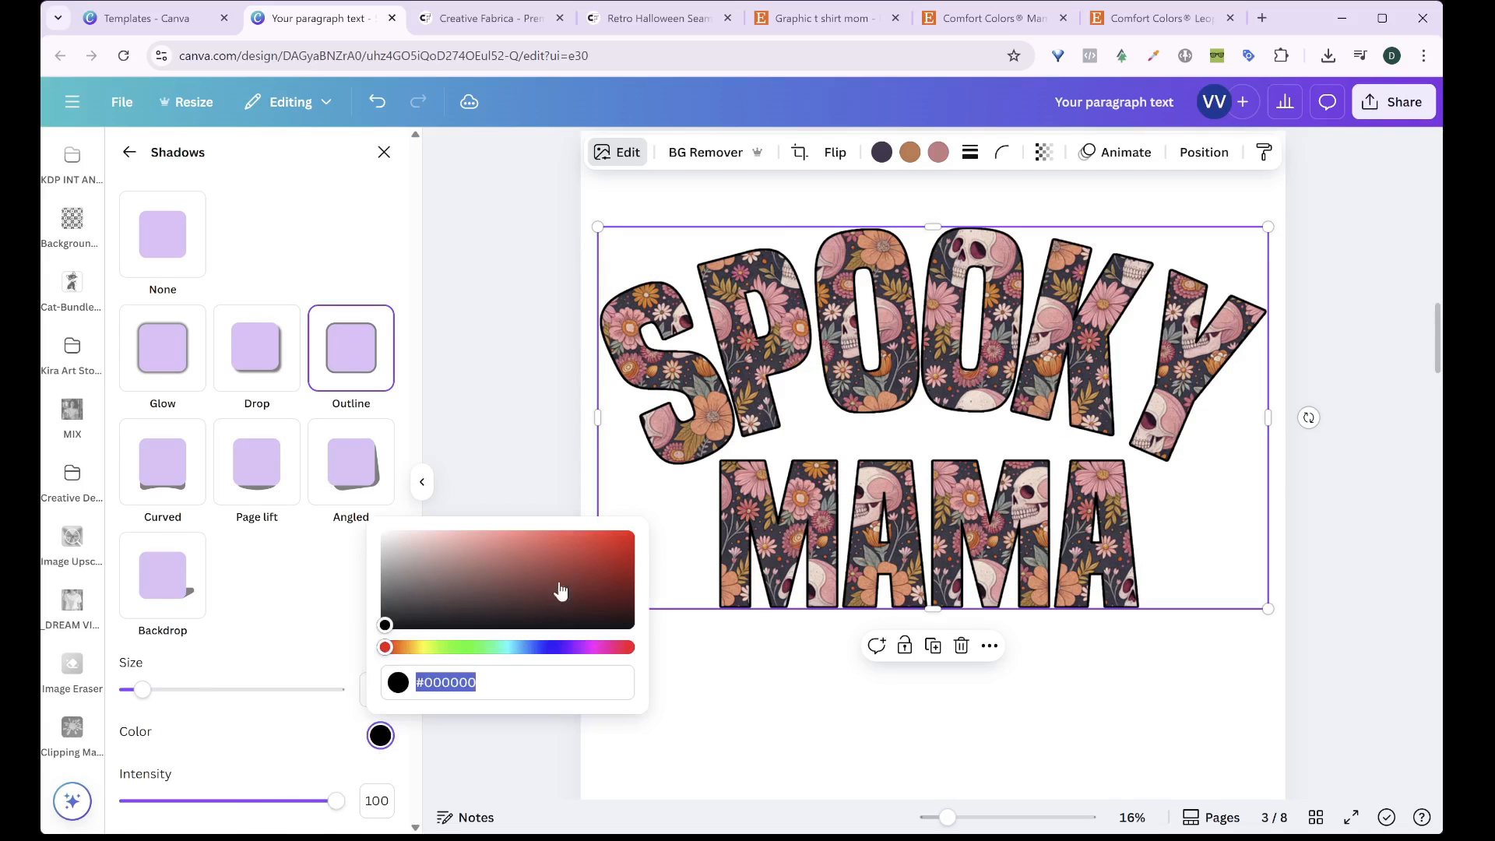
{"action": "left_click_drag", "start_coordinate": [576, 565], "coordinate": [608, 548]}
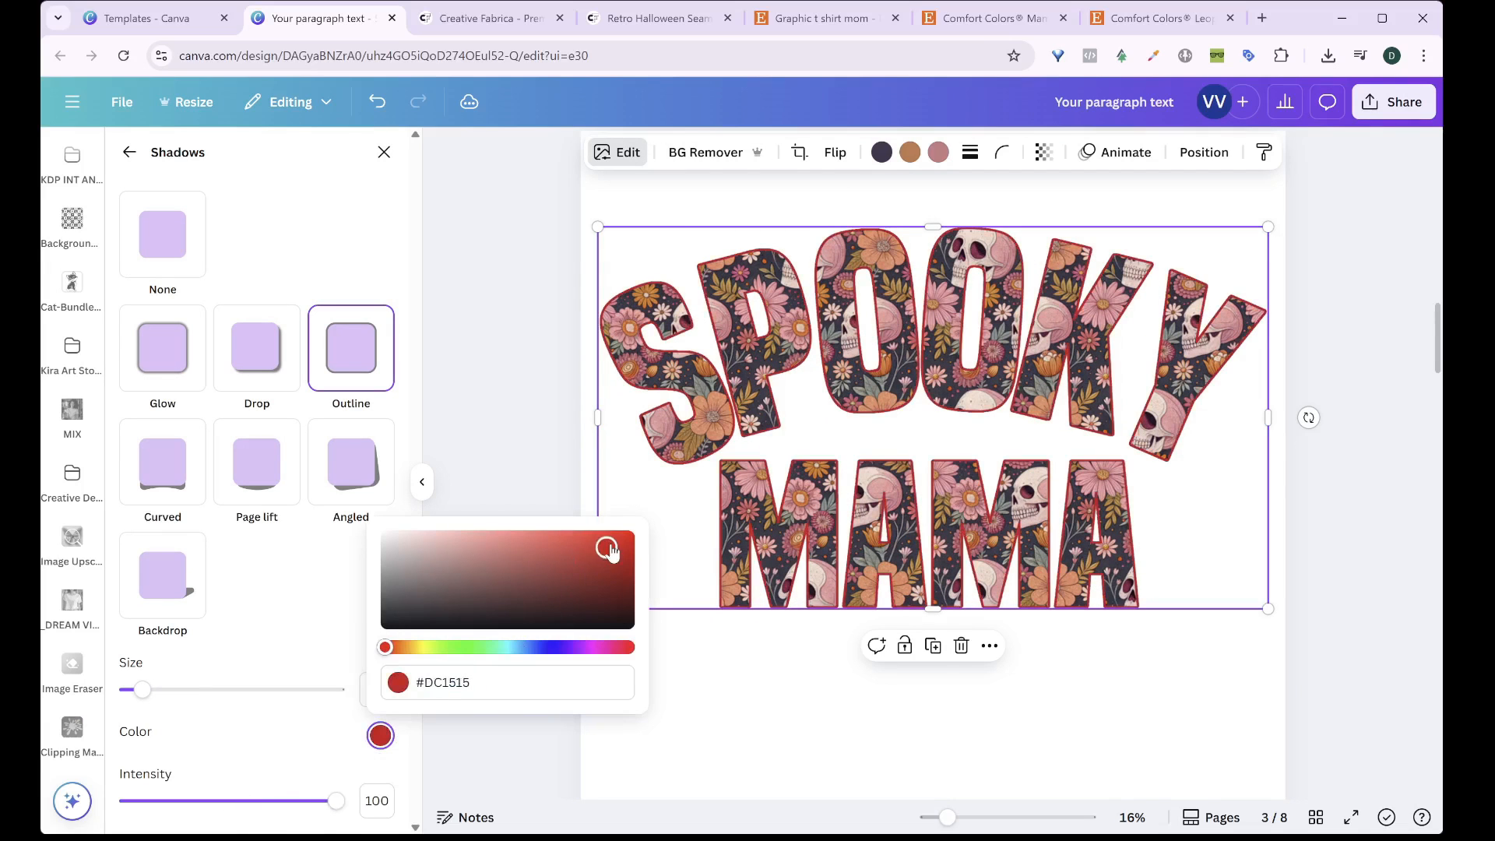
{"action": "left_click", "coordinate": [953, 684]}
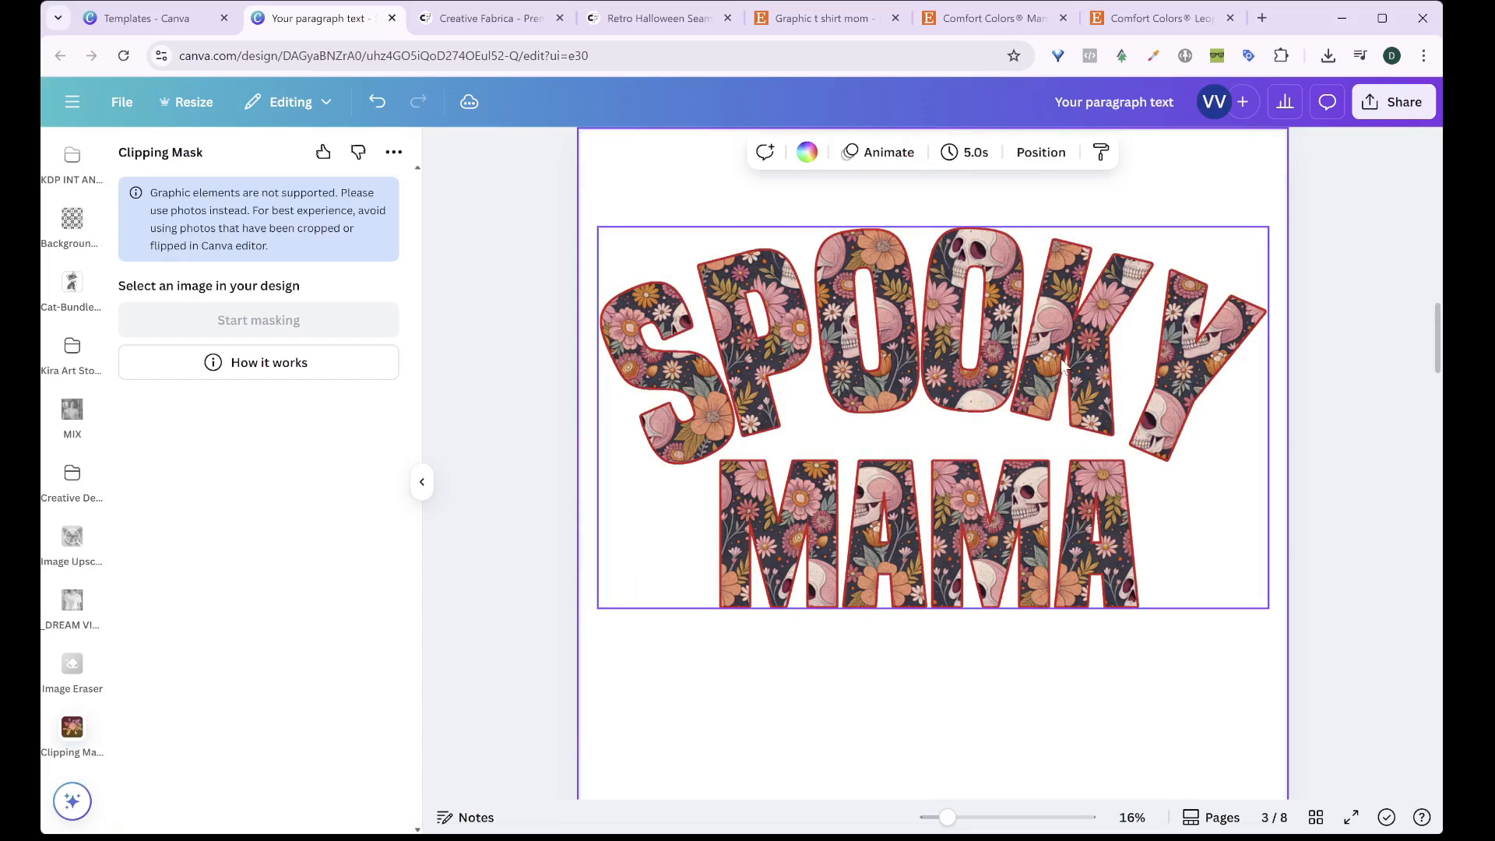
Clip the ghost pattern on page 5 into the lettering of Your paragraph text.png and delete the full-page pattern behind it
{"action": "scroll", "coordinate": [1034, 438], "scroll_direction": "up", "scroll_amount": 6}
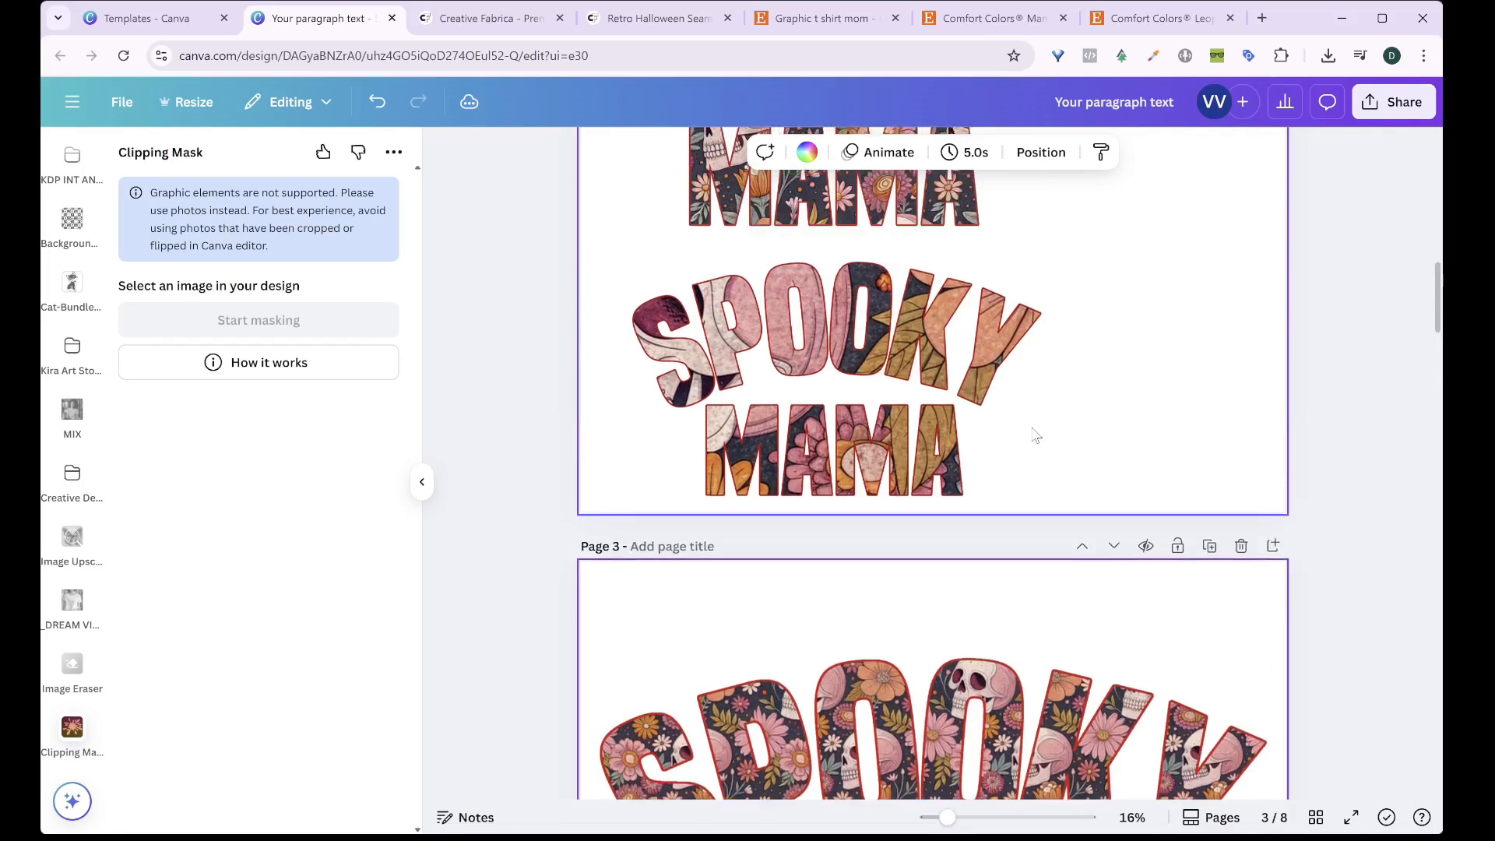
{"action": "scroll", "coordinate": [1034, 436], "scroll_direction": "up", "scroll_amount": 3}
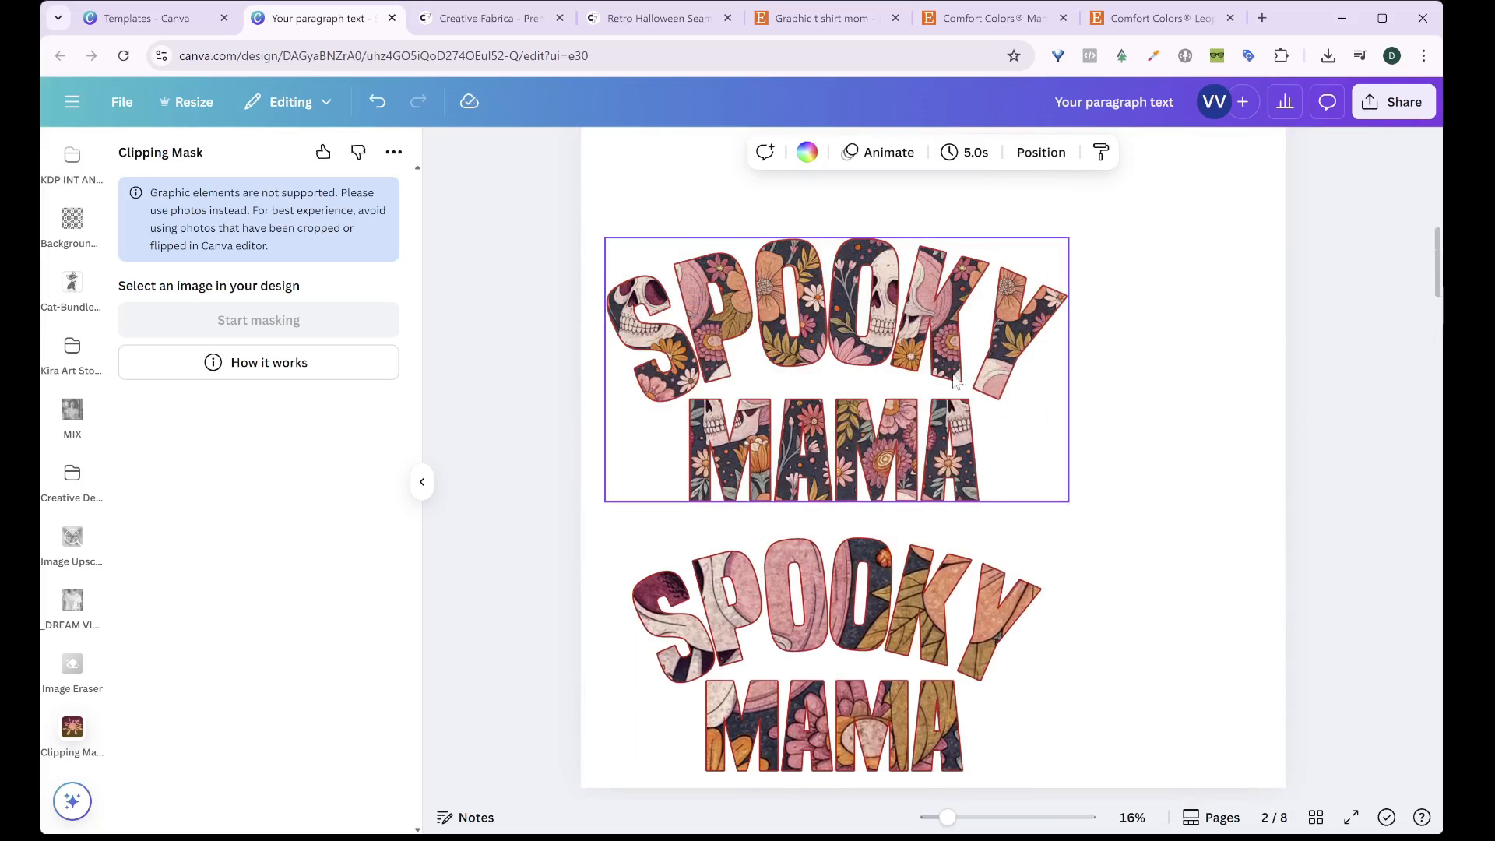
{"action": "scroll", "coordinate": [955, 379], "scroll_direction": "down", "scroll_amount": 8}
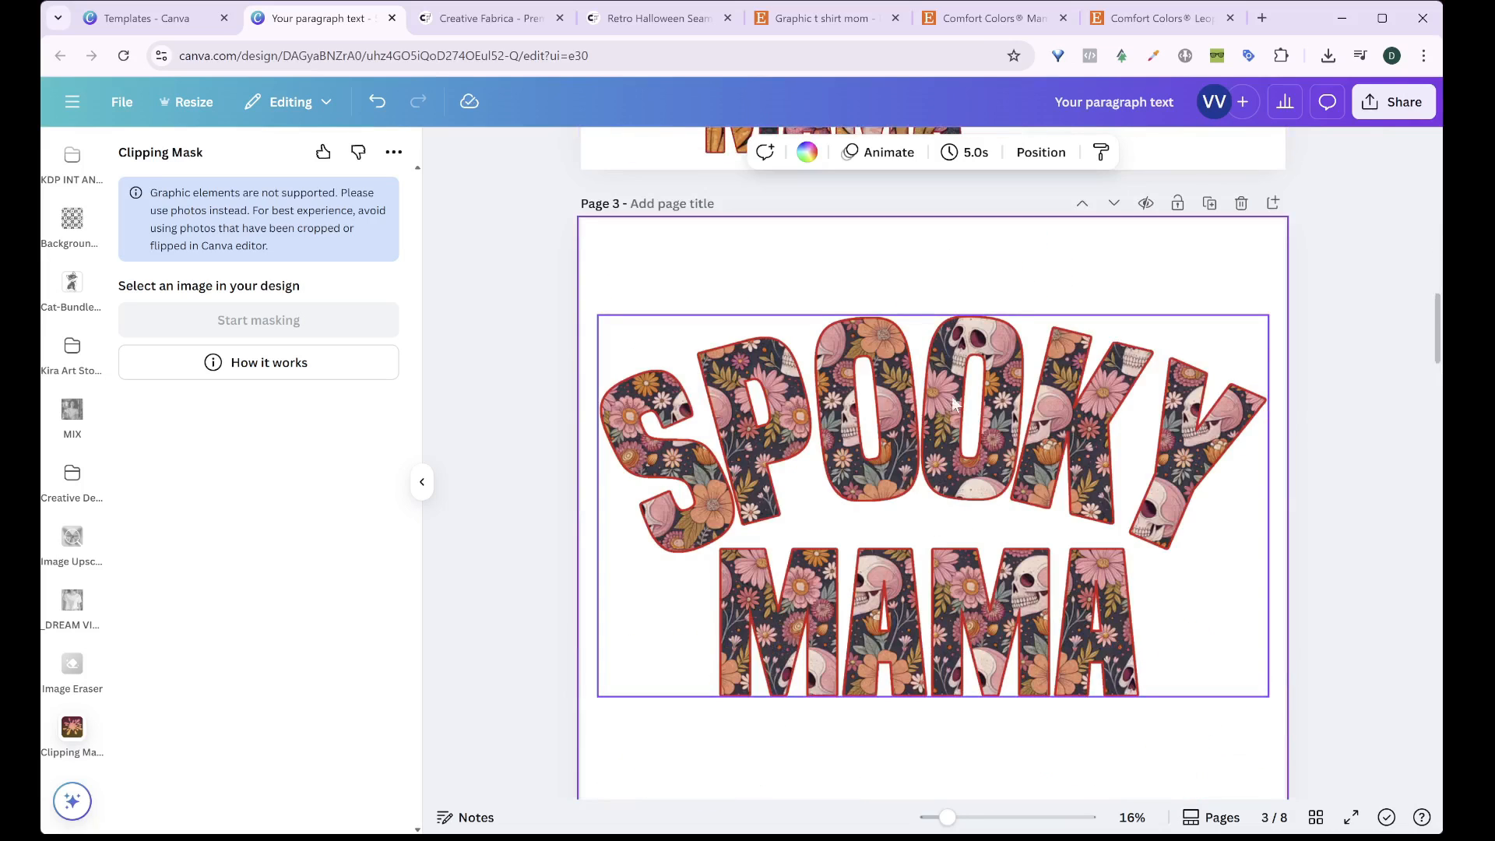
{"action": "scroll", "coordinate": [1027, 453], "scroll_direction": "down", "scroll_amount": 17}
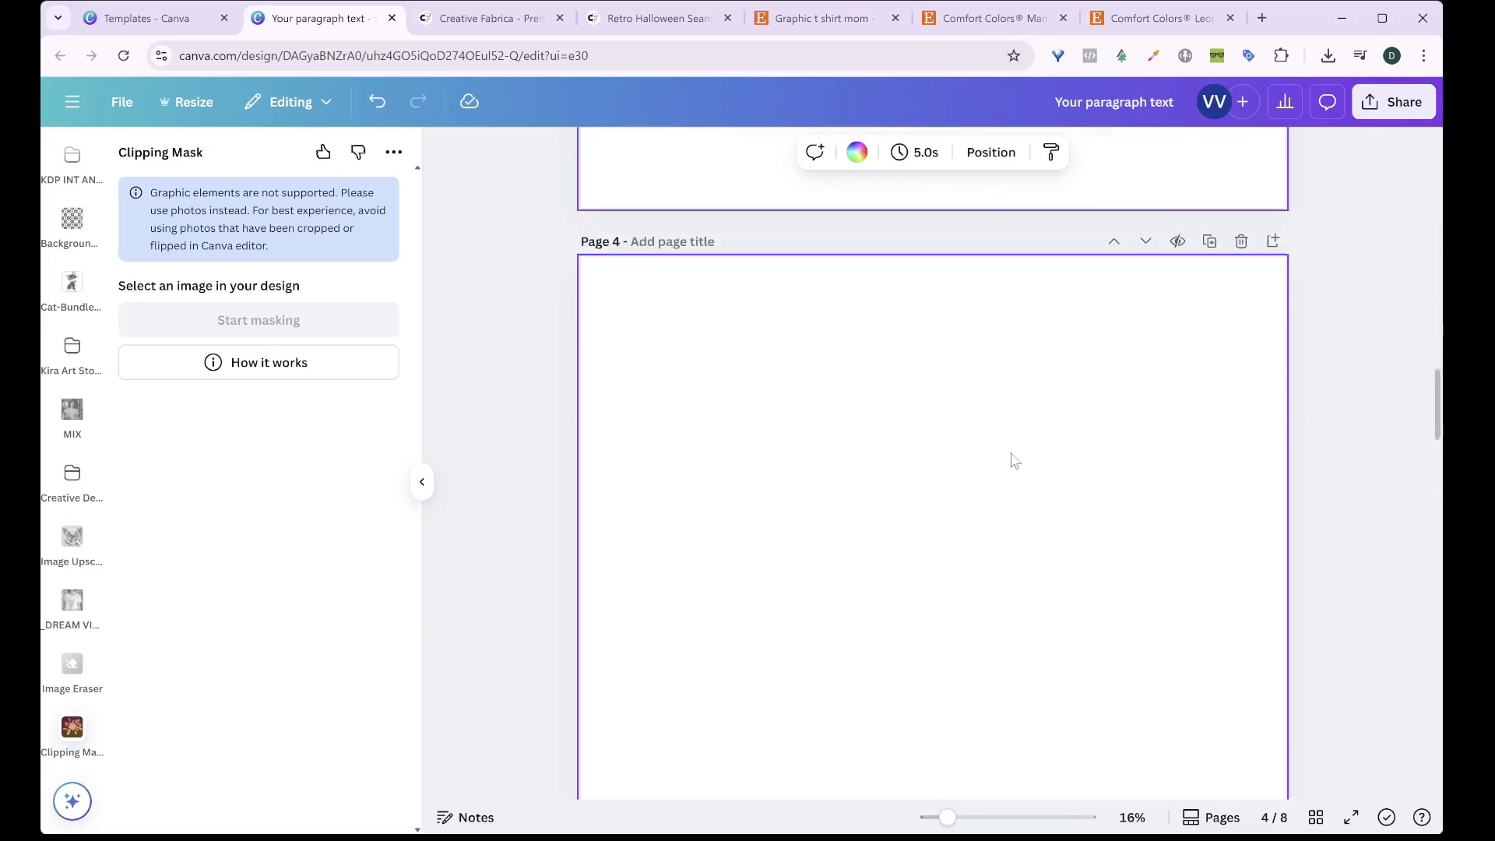
{"action": "left_click", "coordinate": [1011, 462]}
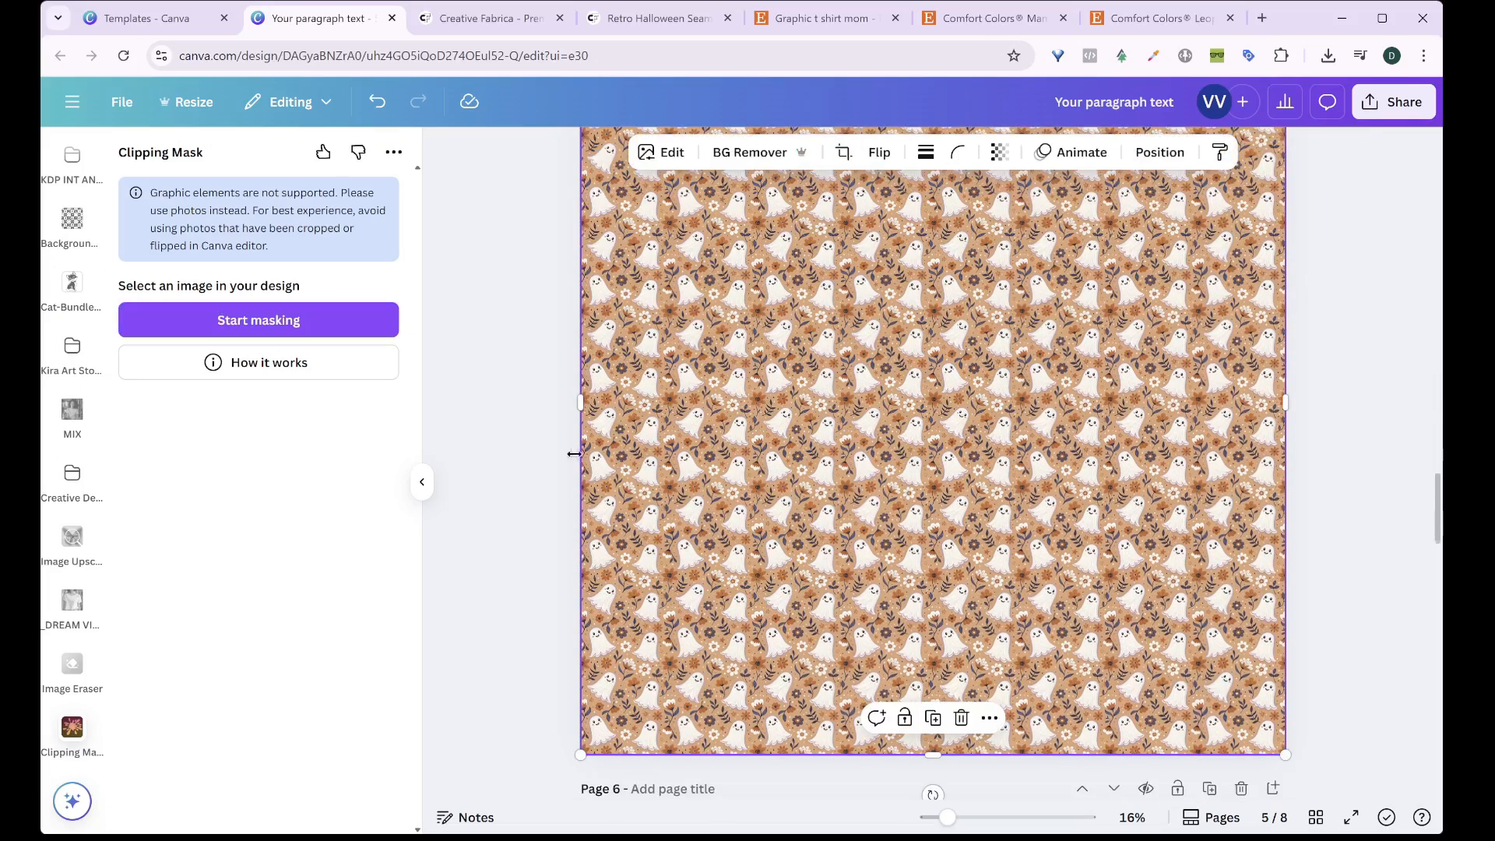
{"action": "left_click", "coordinate": [293, 322]}
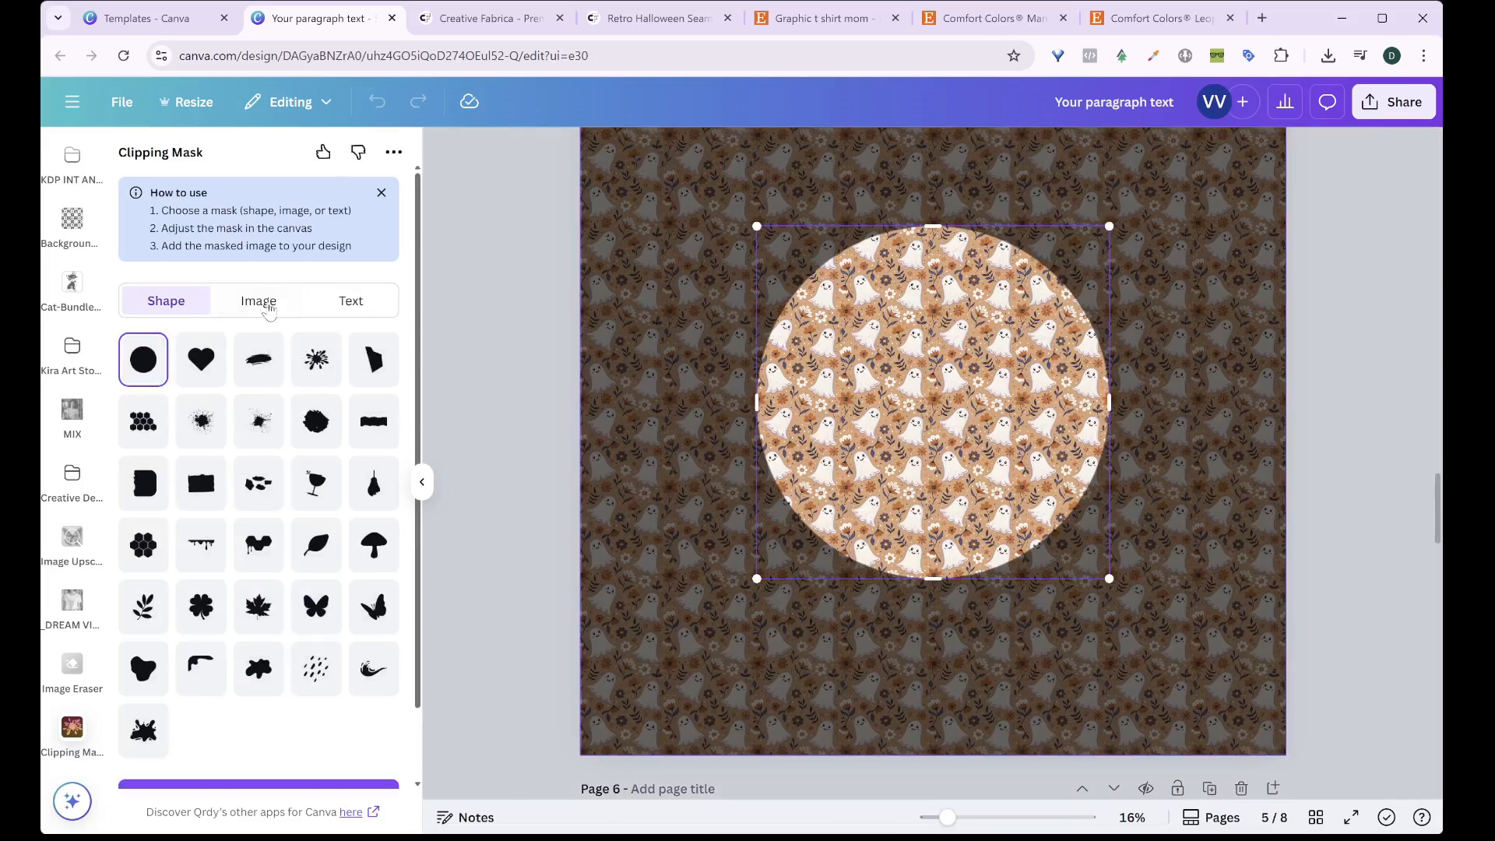
{"action": "left_click", "coordinate": [269, 307]}
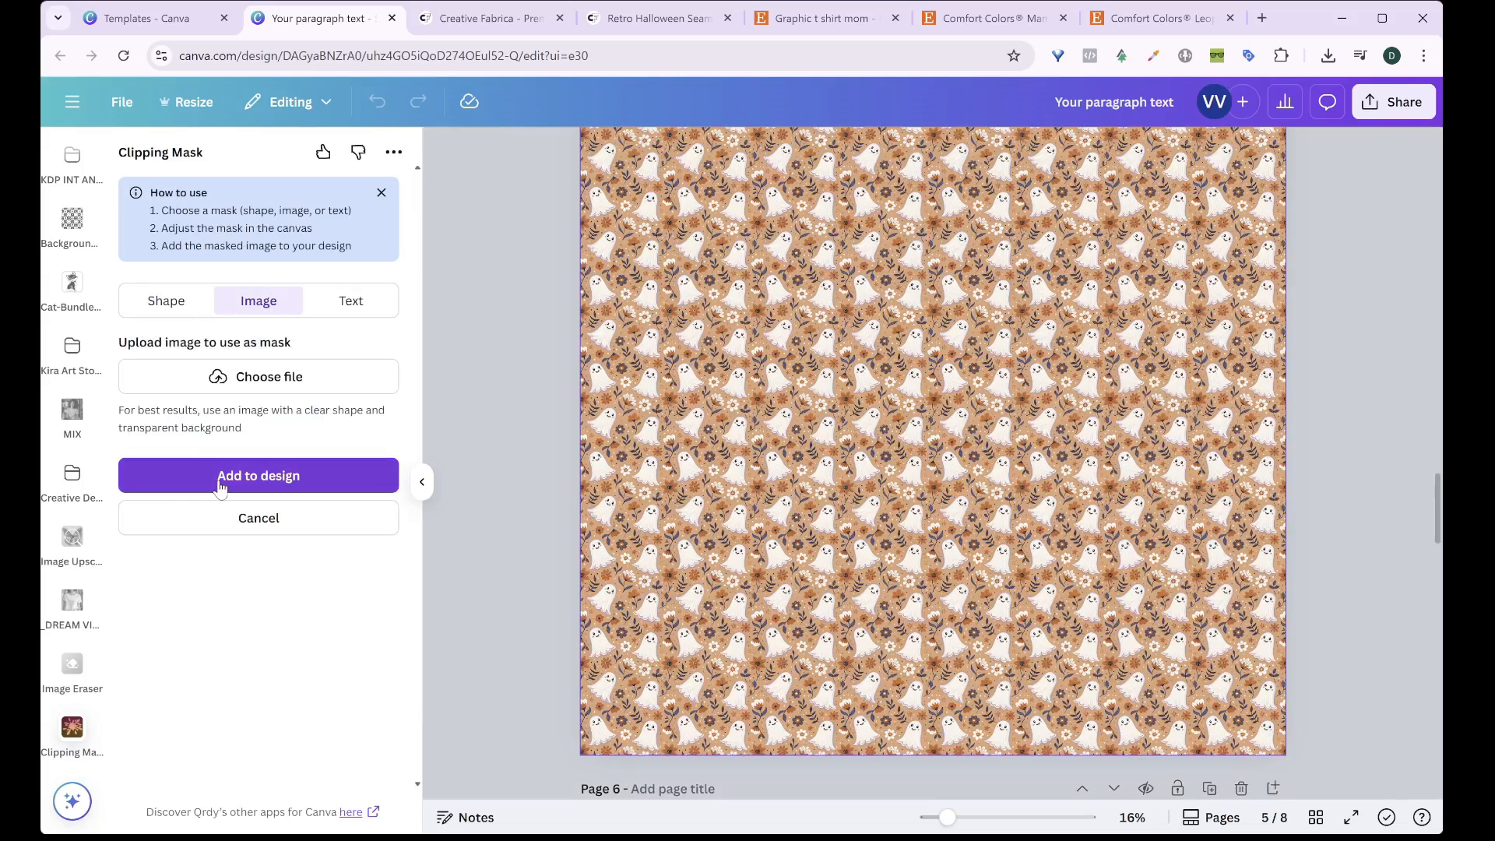
{"action": "left_click", "coordinate": [310, 385]}
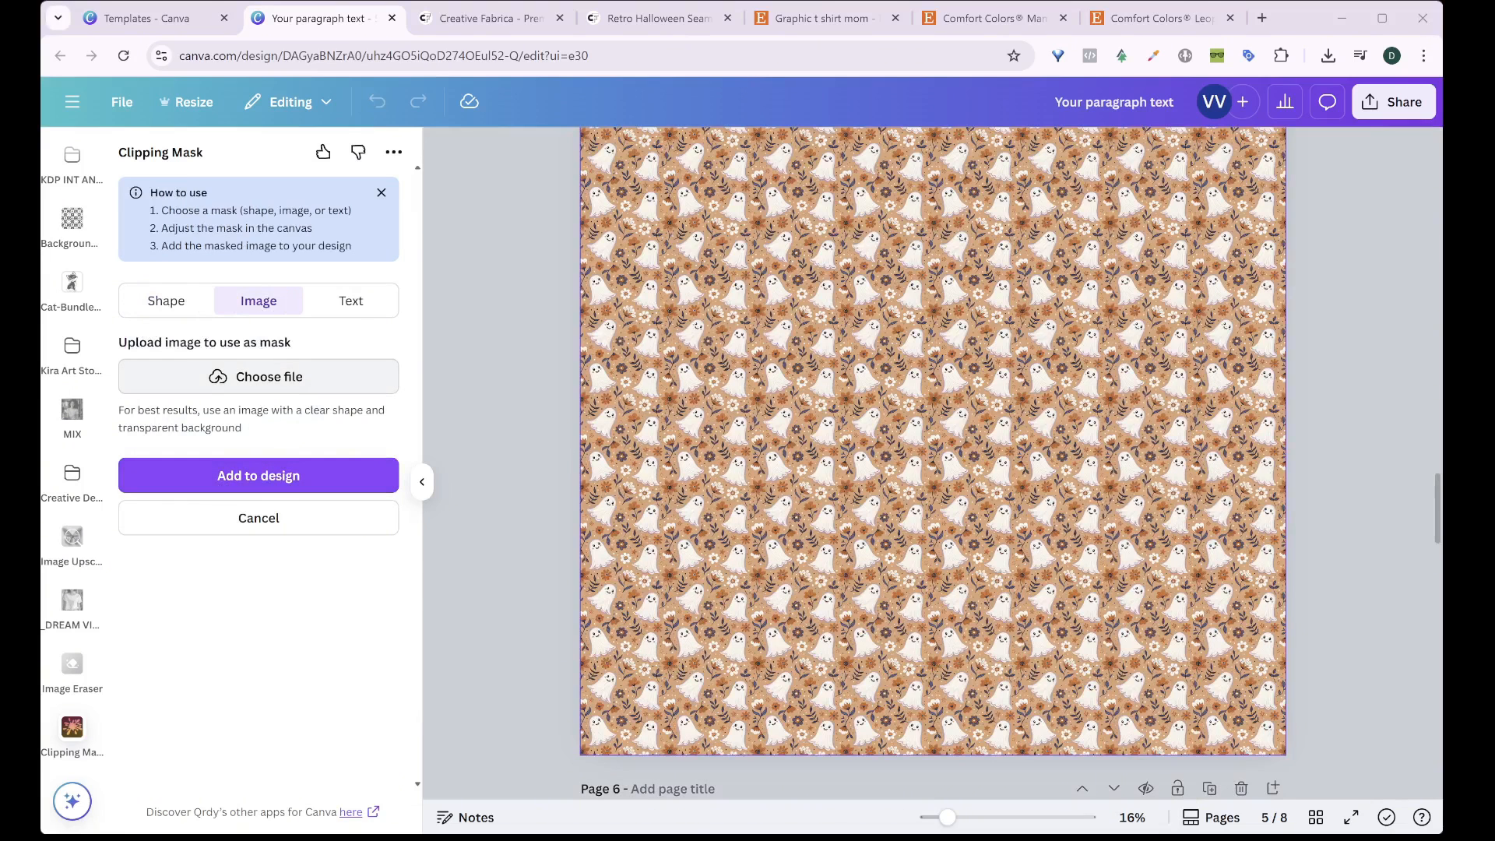
{"action": "double_click", "coordinate": [286, 166]}
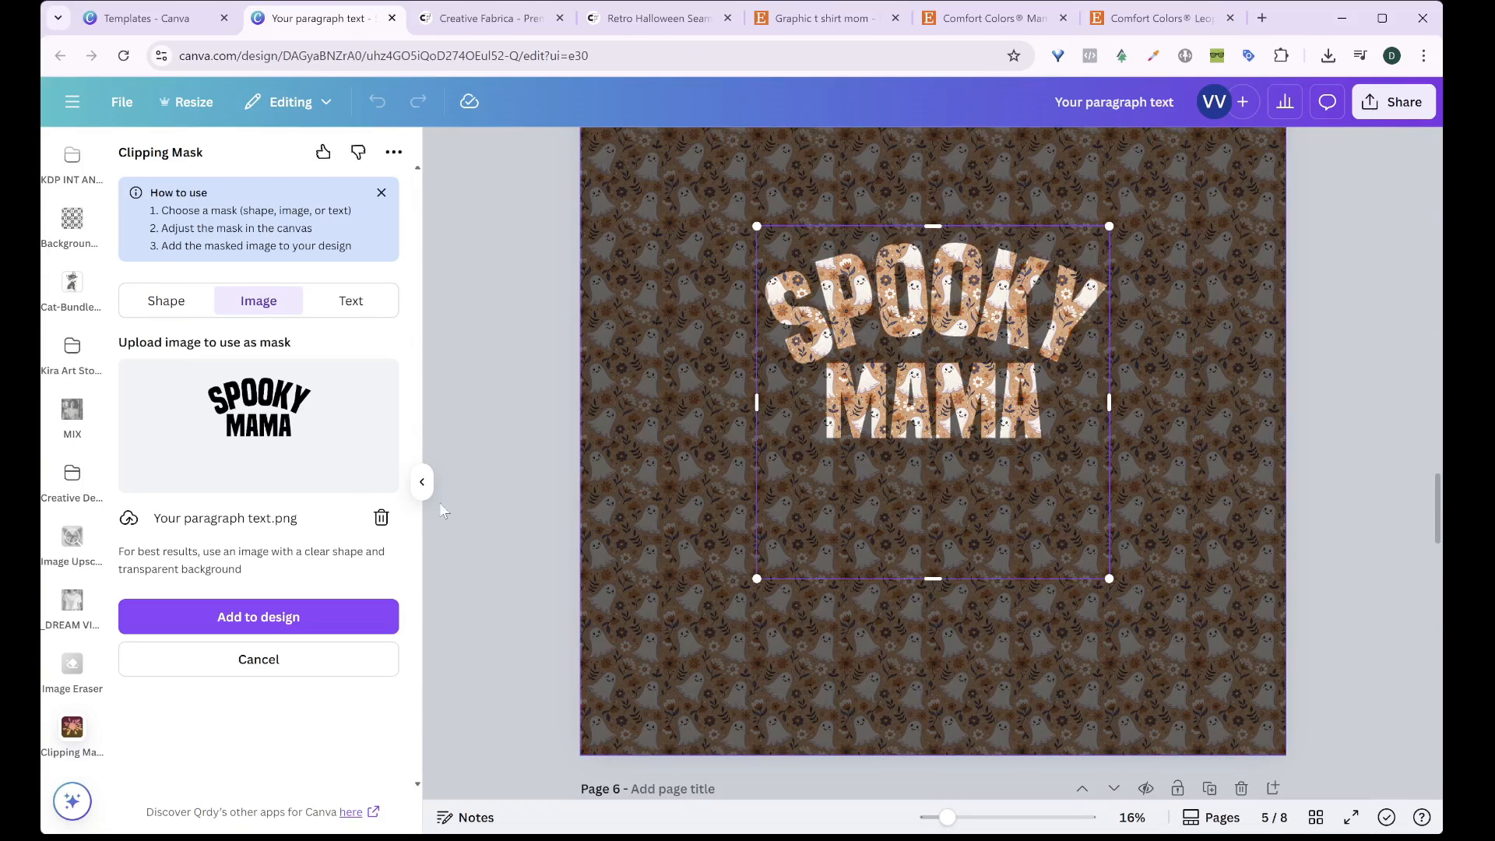
{"action": "left_click", "coordinate": [279, 616]}
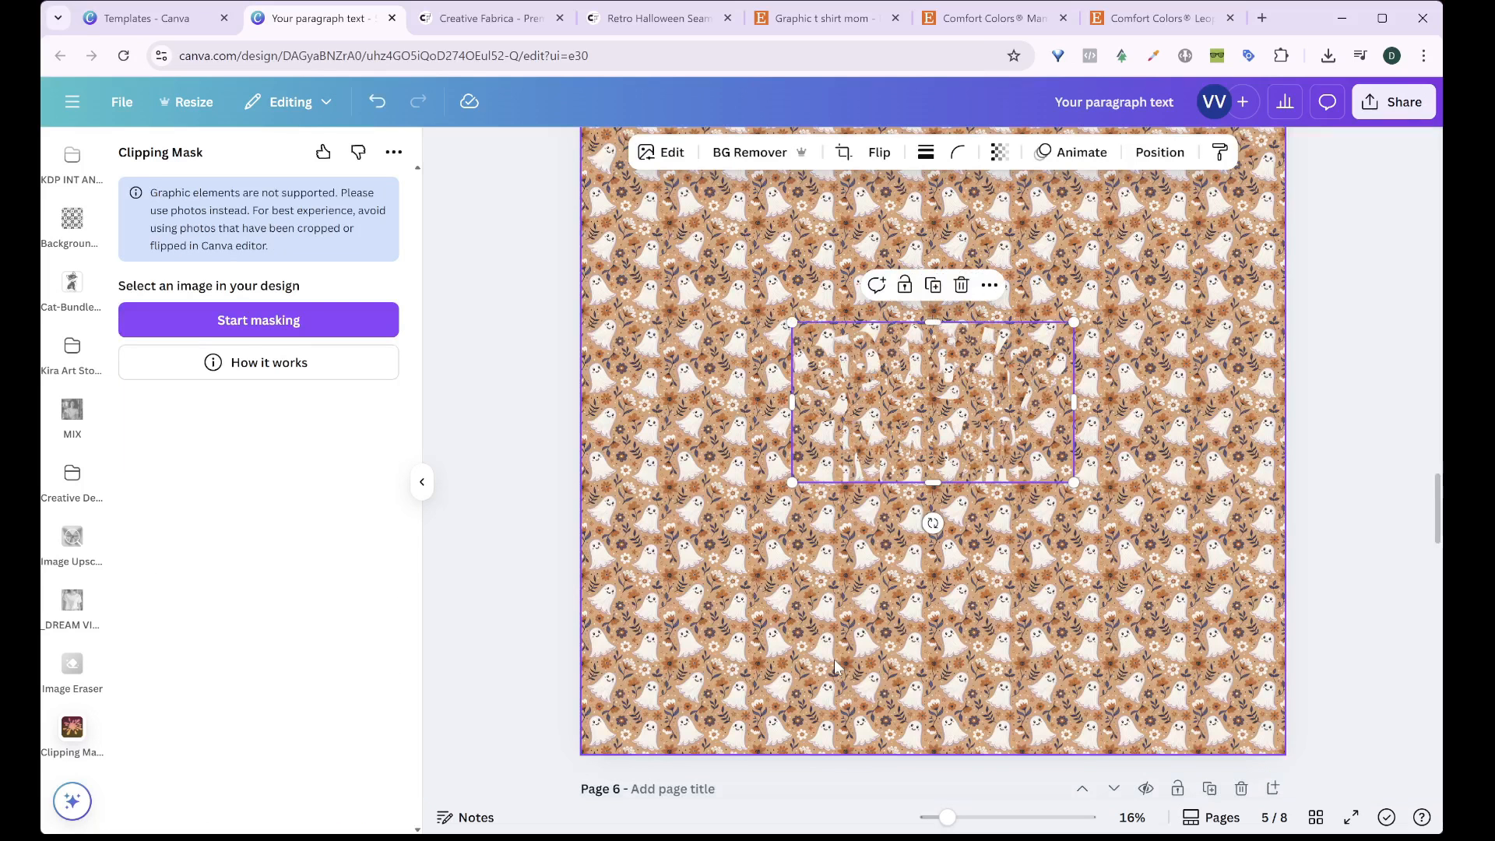
{"action": "left_click", "coordinate": [834, 658]}
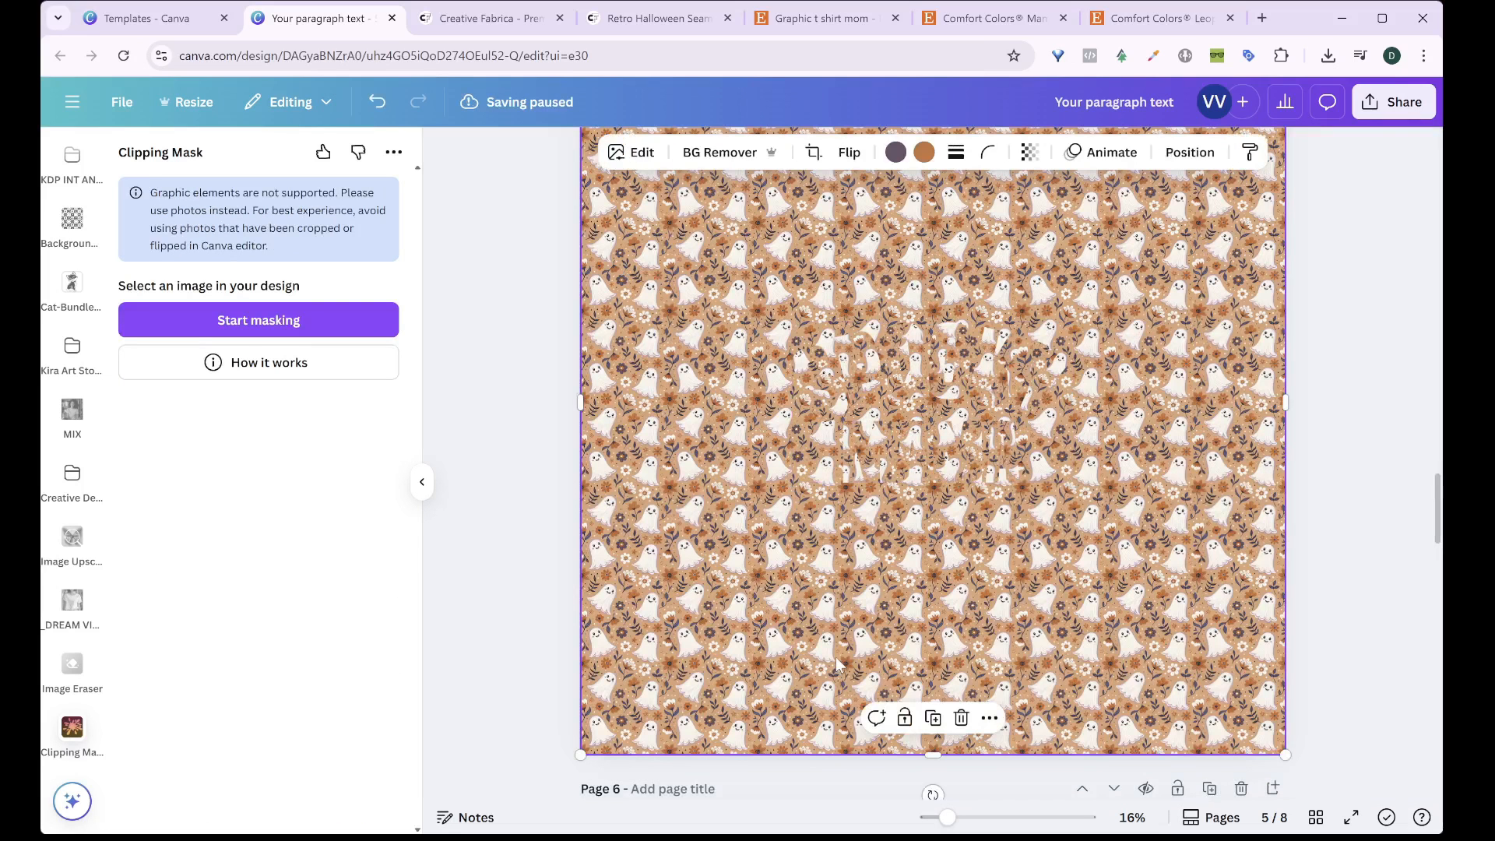
{"action": "key", "text": "Delete"}
Add an Outline shadow of size 7 in red to the masked ghost lettering on page 5
{"action": "left_click", "coordinate": [1016, 381]}
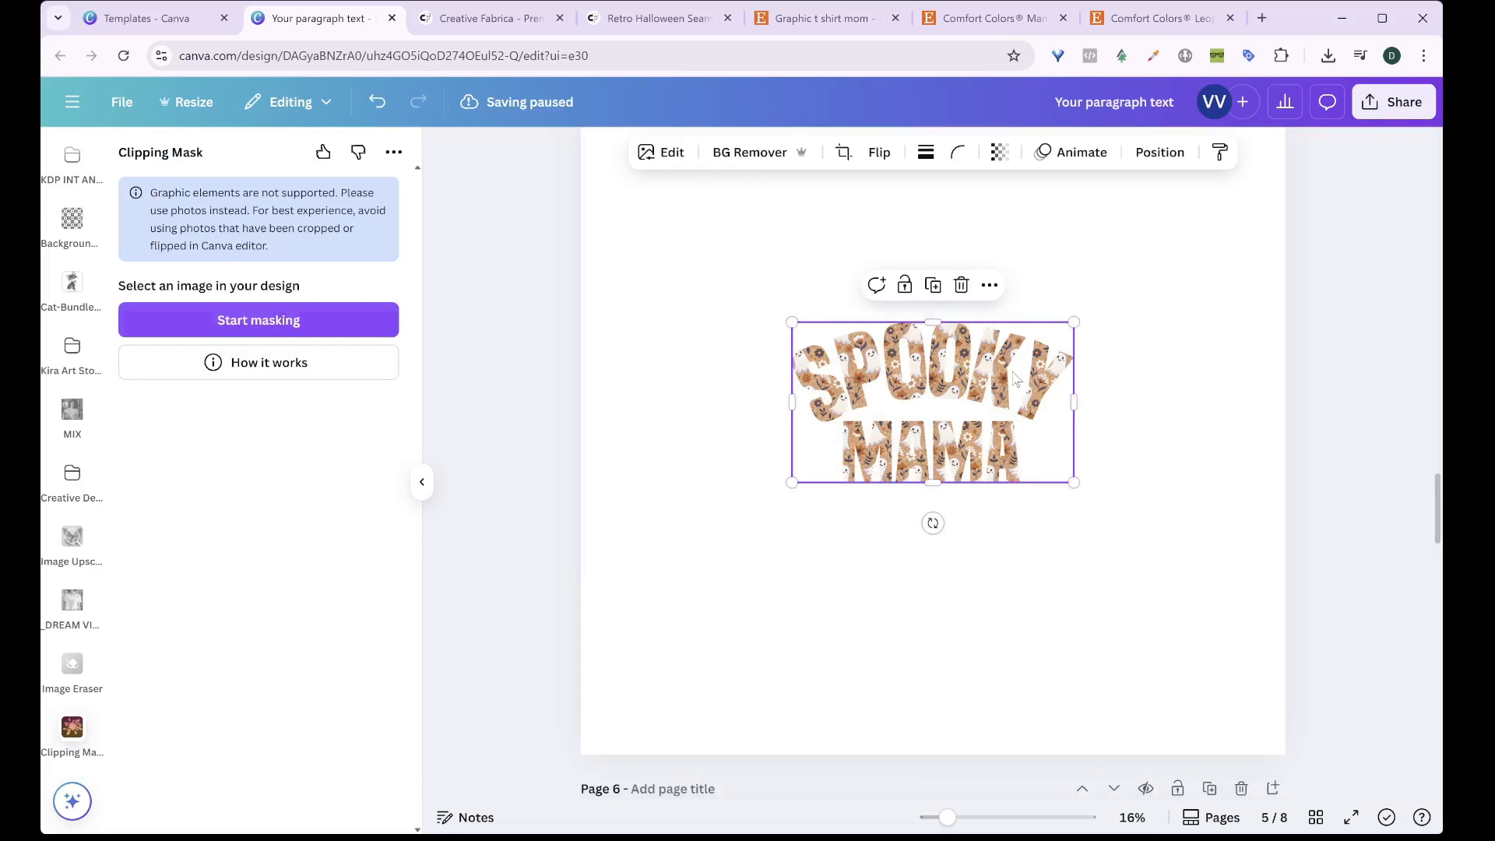
{"action": "left_click", "coordinate": [671, 152]}
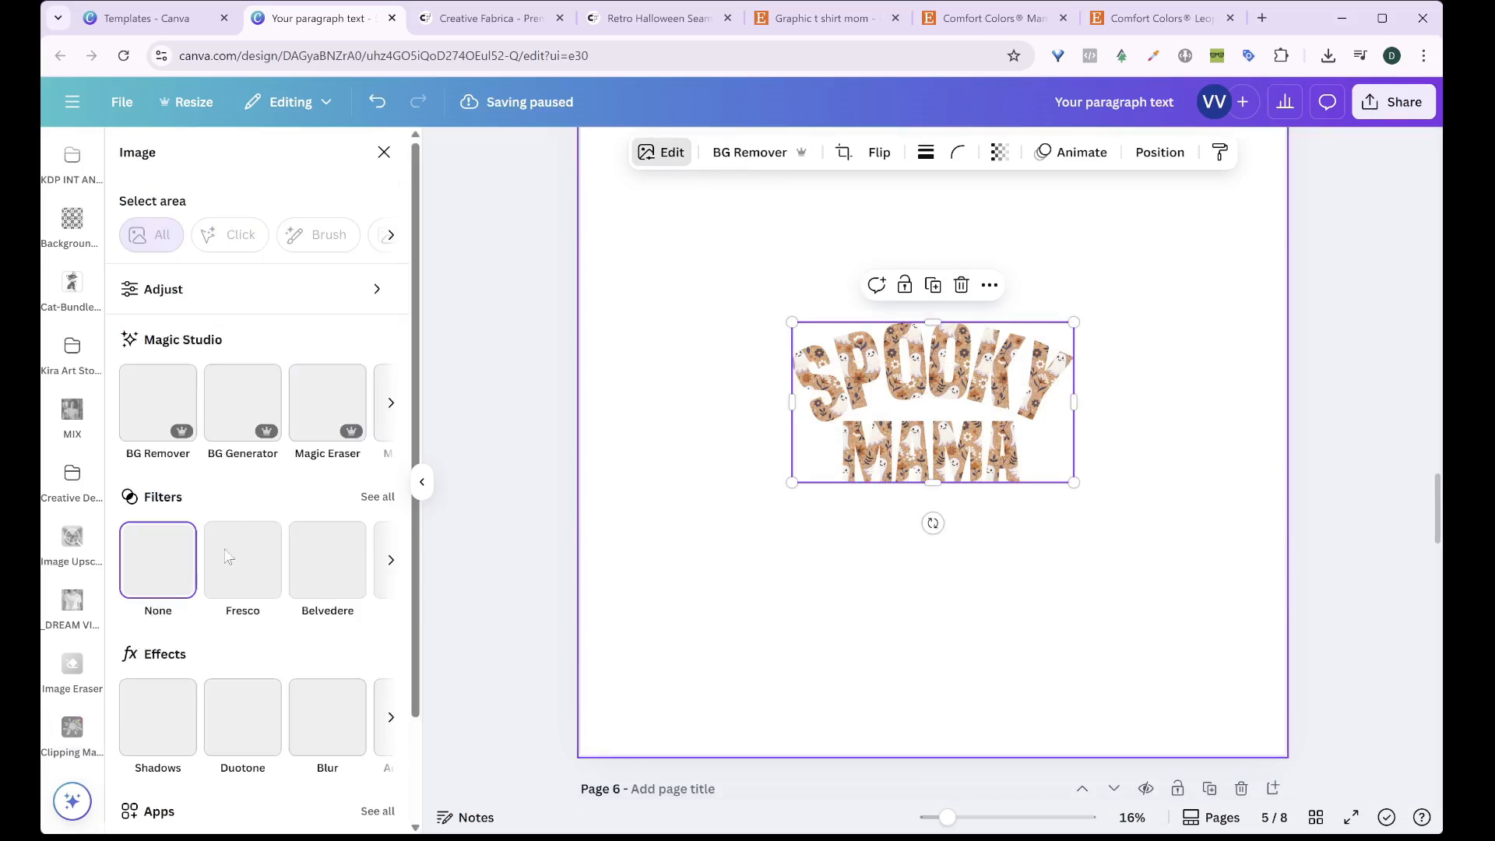
{"action": "left_click", "coordinate": [158, 716]}
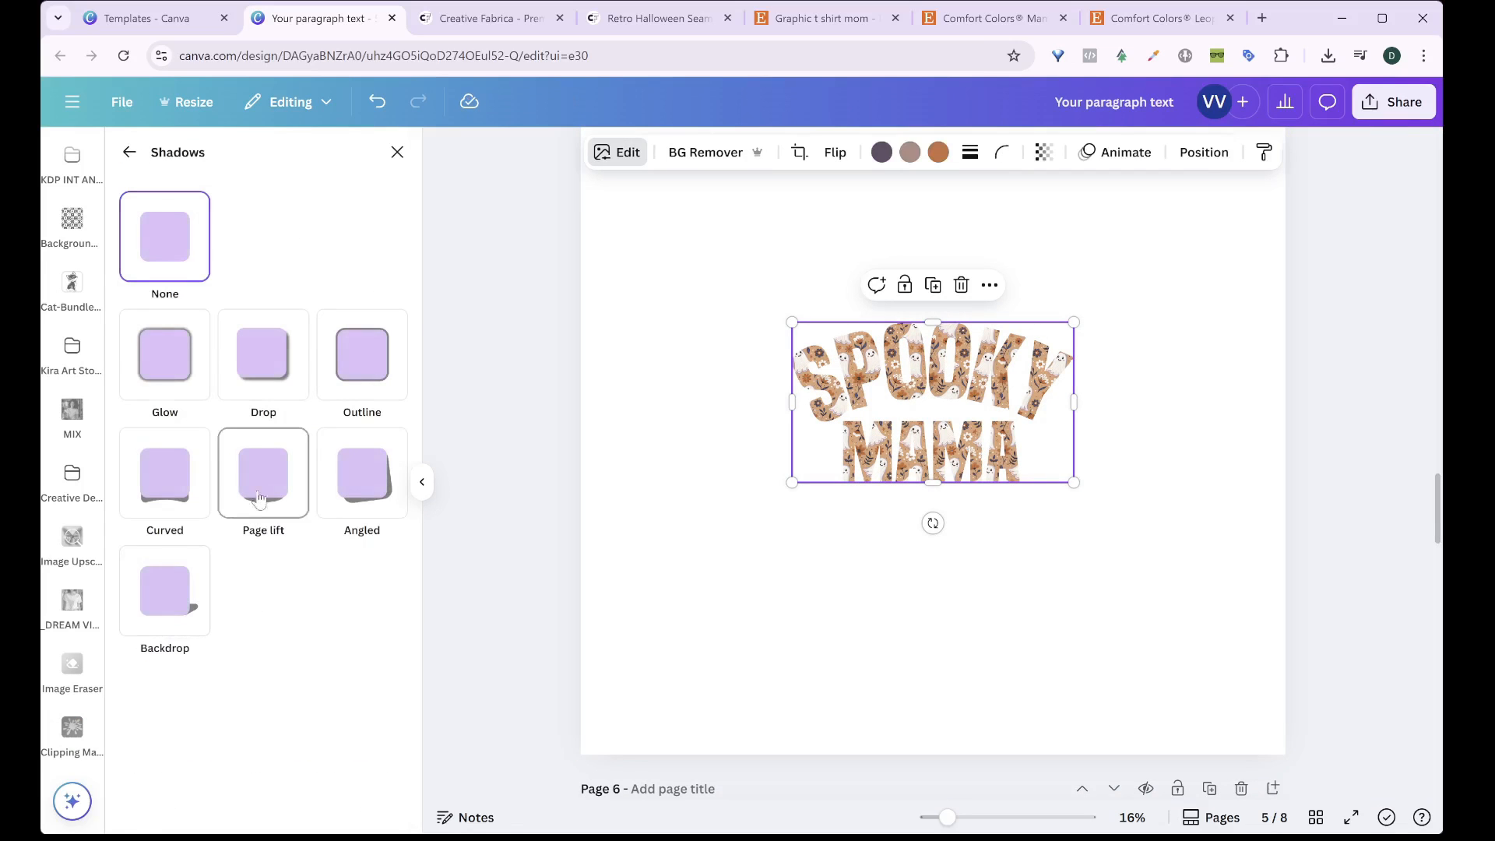
{"action": "left_click", "coordinate": [362, 380]}
{"action": "left_click", "coordinate": [367, 695]}
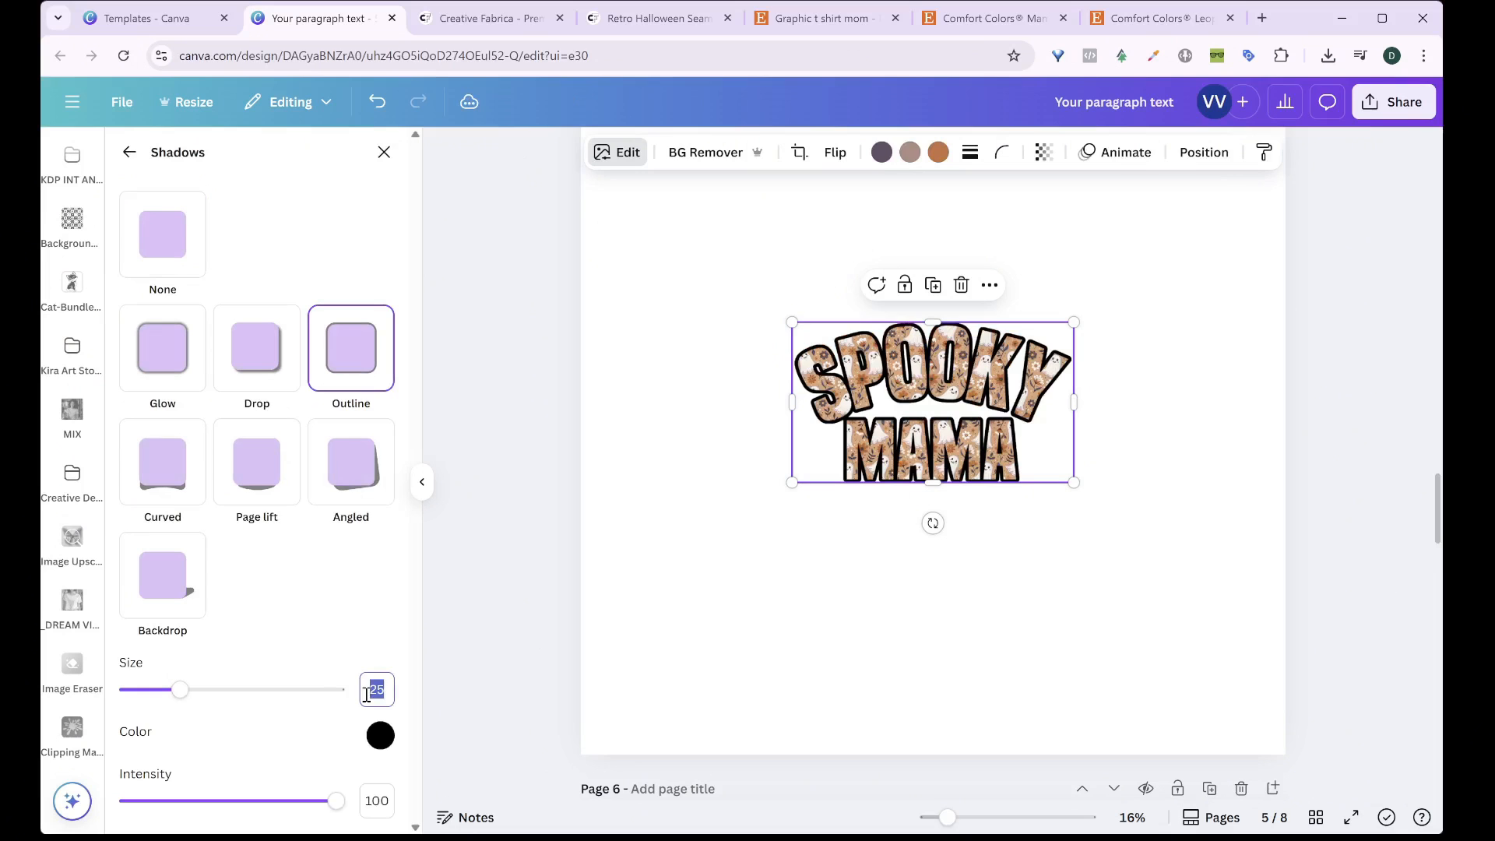
{"action": "type", "text": "7"}
{"action": "key", "text": "Return"}
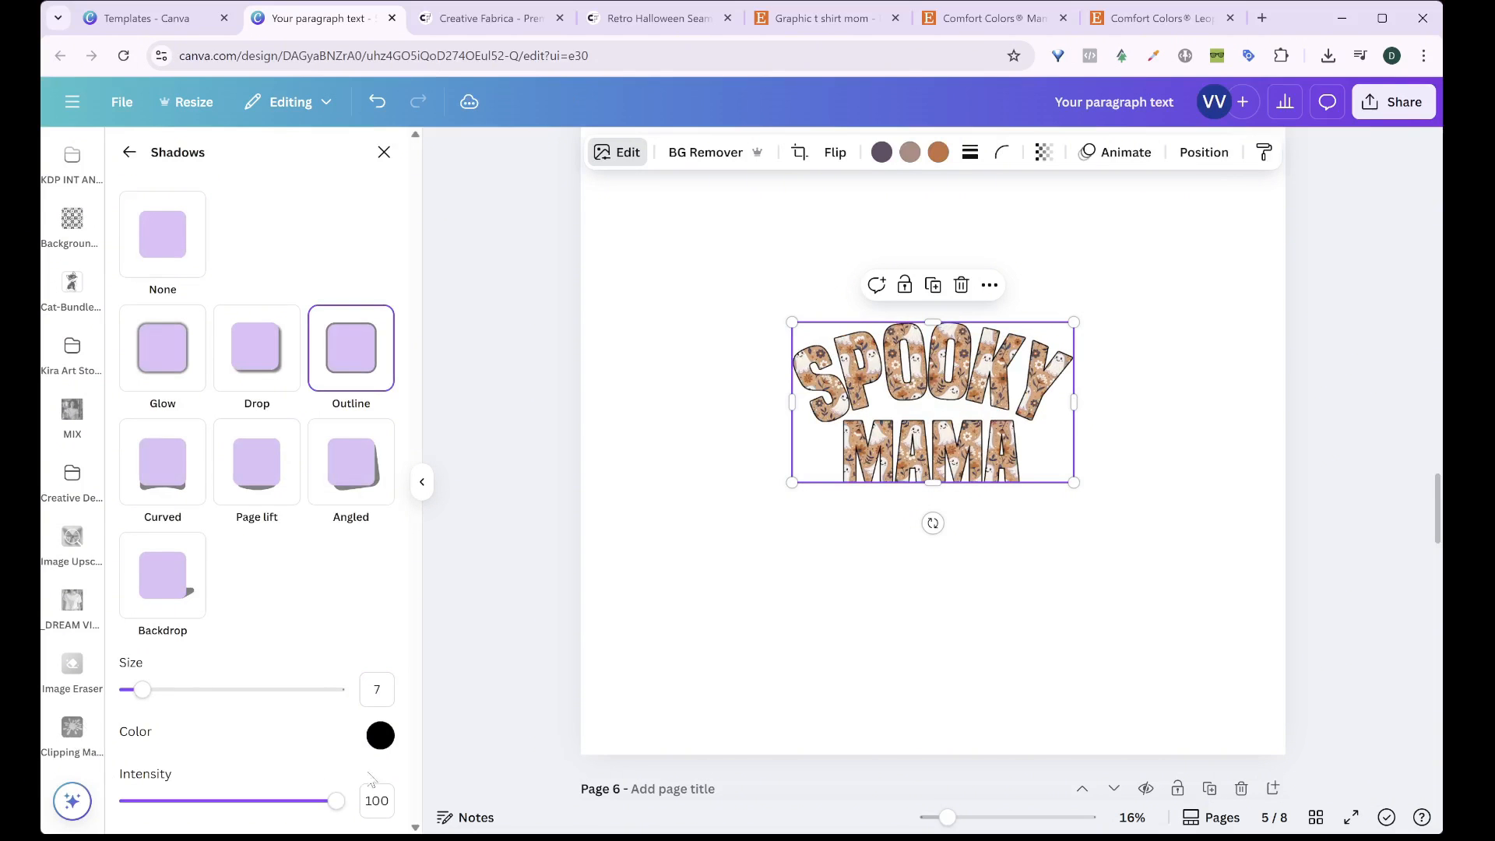
{"action": "left_click", "coordinate": [381, 738]}
{"action": "left_click", "coordinate": [587, 554]}
{"action": "left_click", "coordinate": [942, 557]}
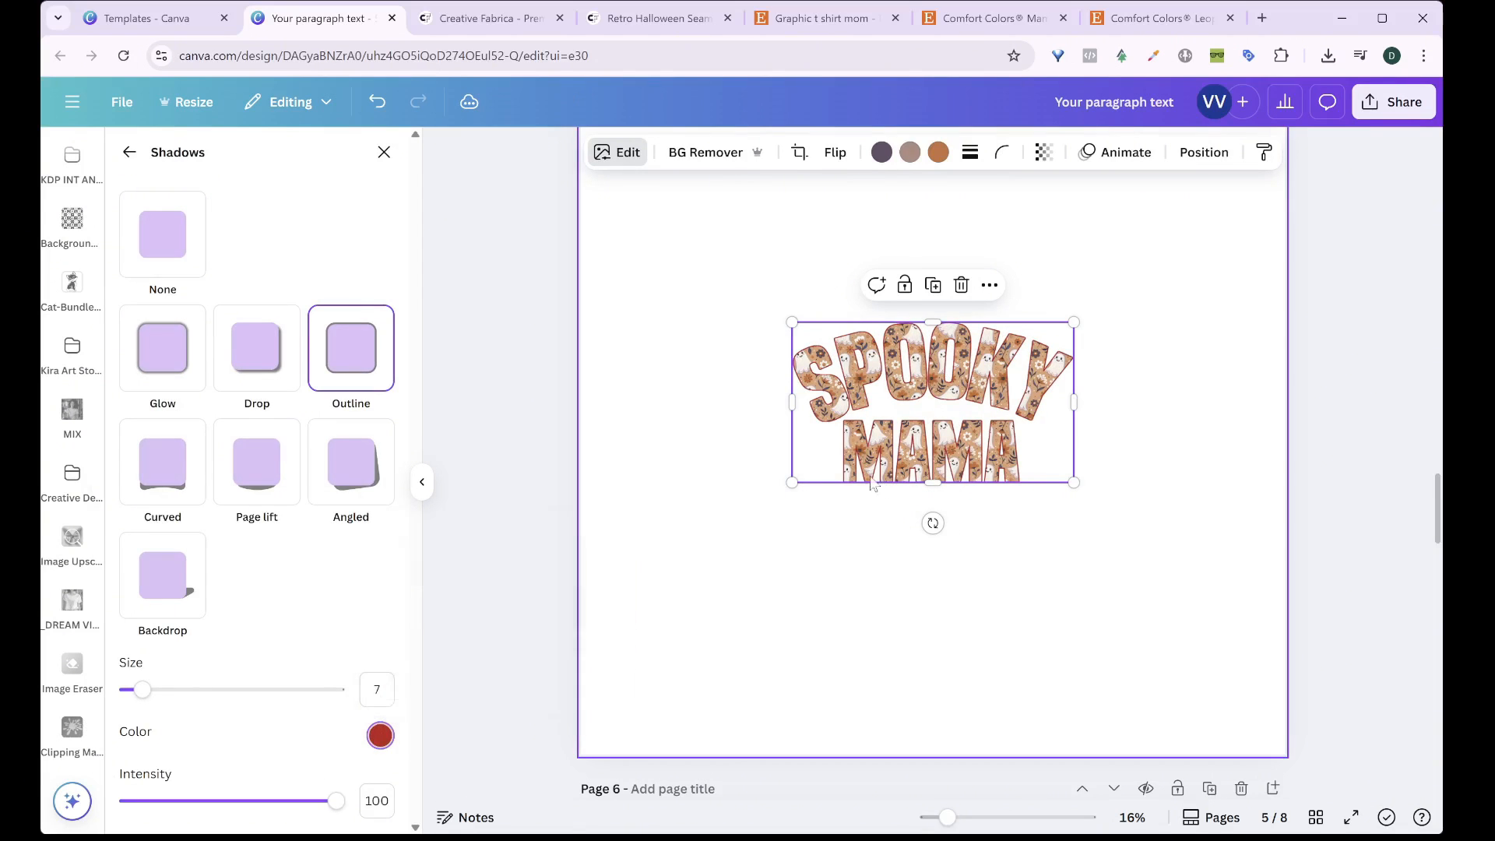
Enlarge the outlined ghost lettering on page 5 to most of the page width
{"action": "left_click", "coordinate": [847, 485]}
{"action": "left_click_drag", "start_coordinate": [791, 481], "coordinate": [651, 562]}
{"action": "left_click_drag", "start_coordinate": [1074, 321], "coordinate": [1238, 228]}
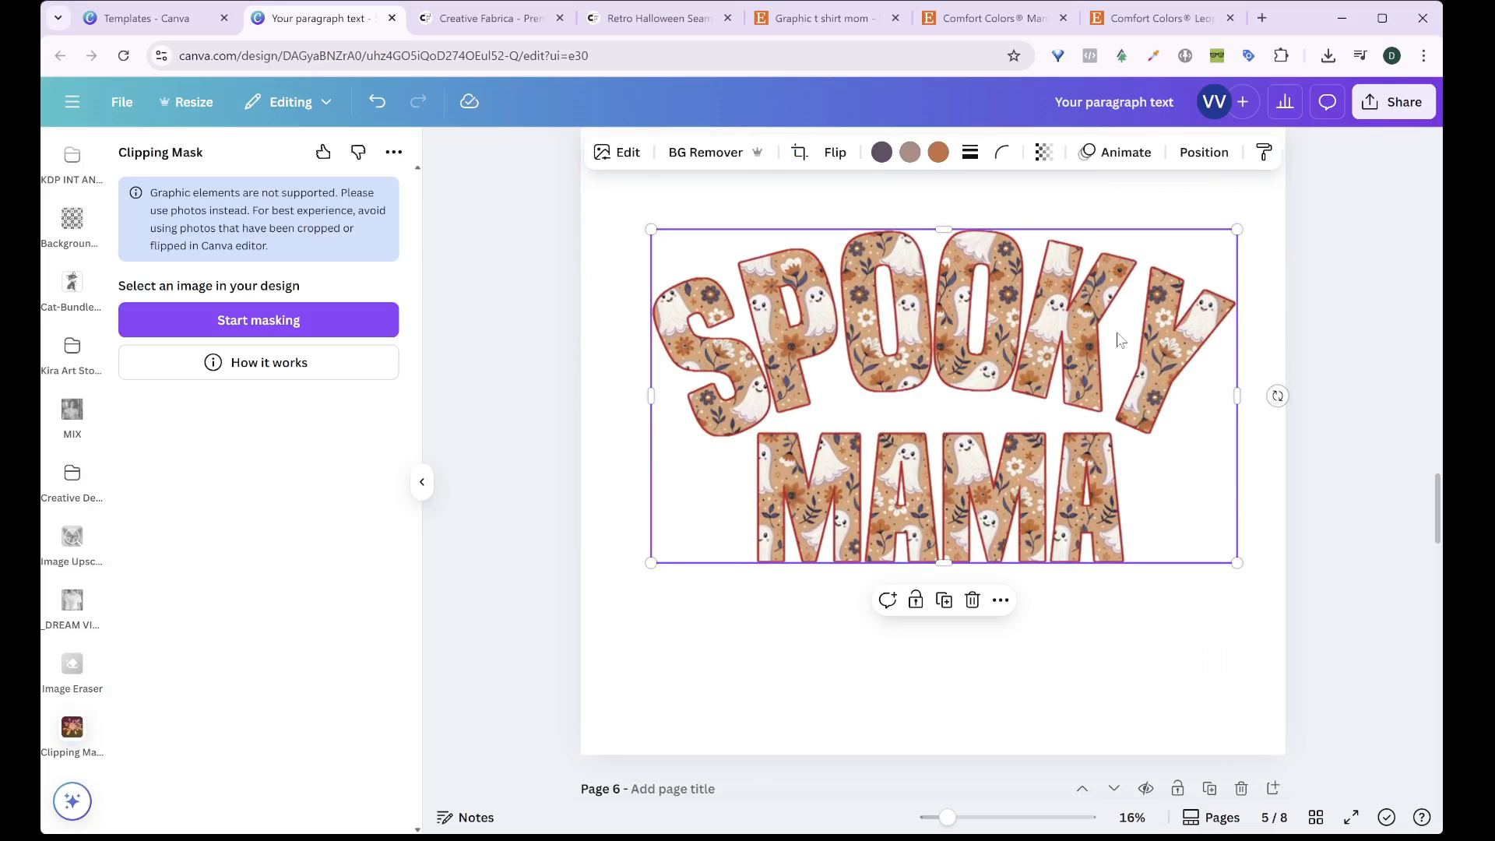
{"action": "scroll", "coordinate": [1145, 426], "scroll_direction": "up", "scroll_amount": 3}
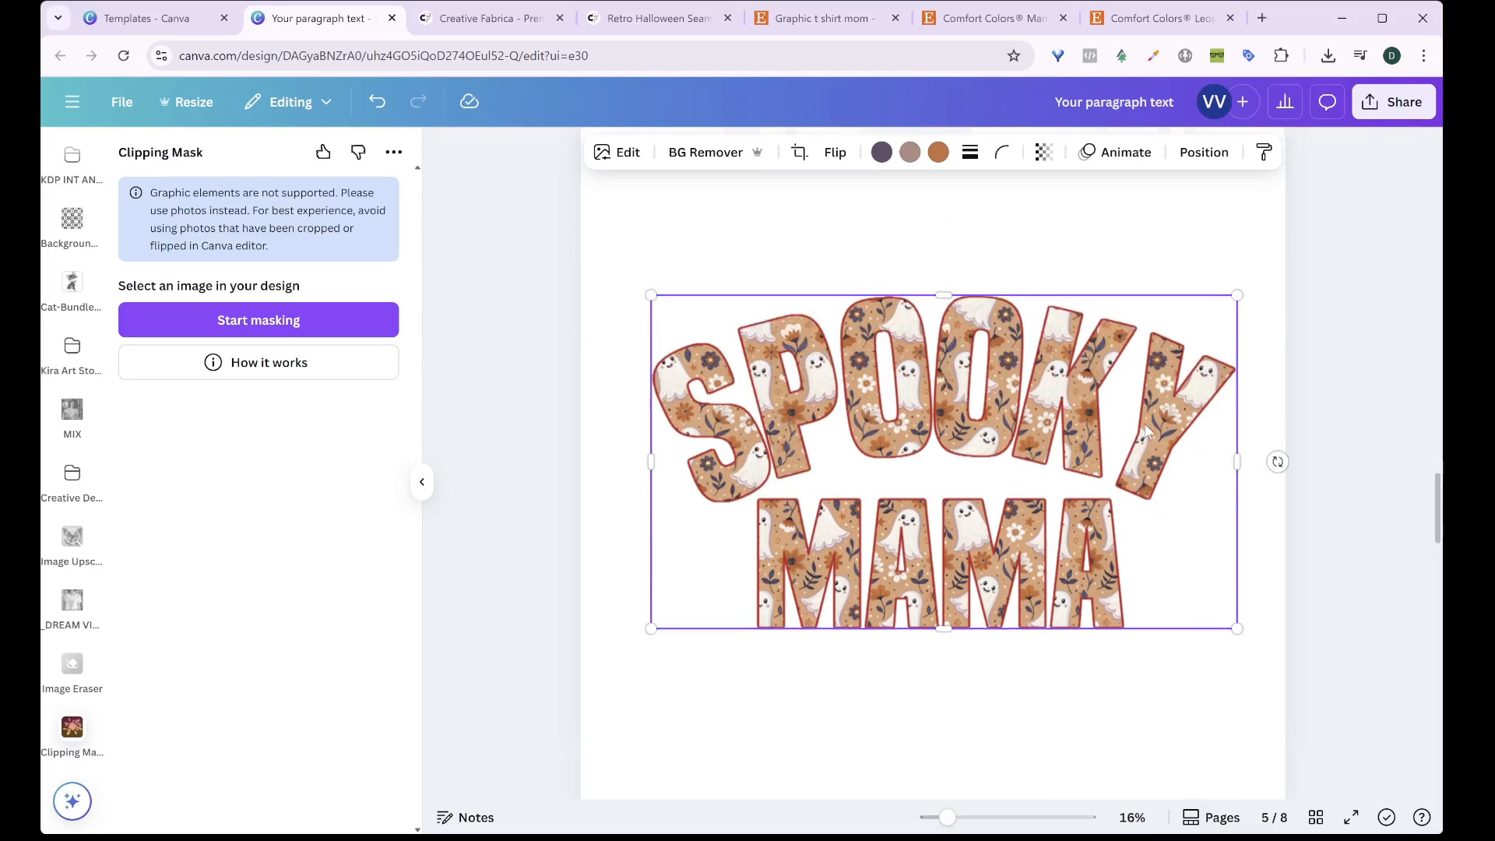
{"action": "scroll", "coordinate": [1142, 429], "scroll_direction": "down", "scroll_amount": 3}
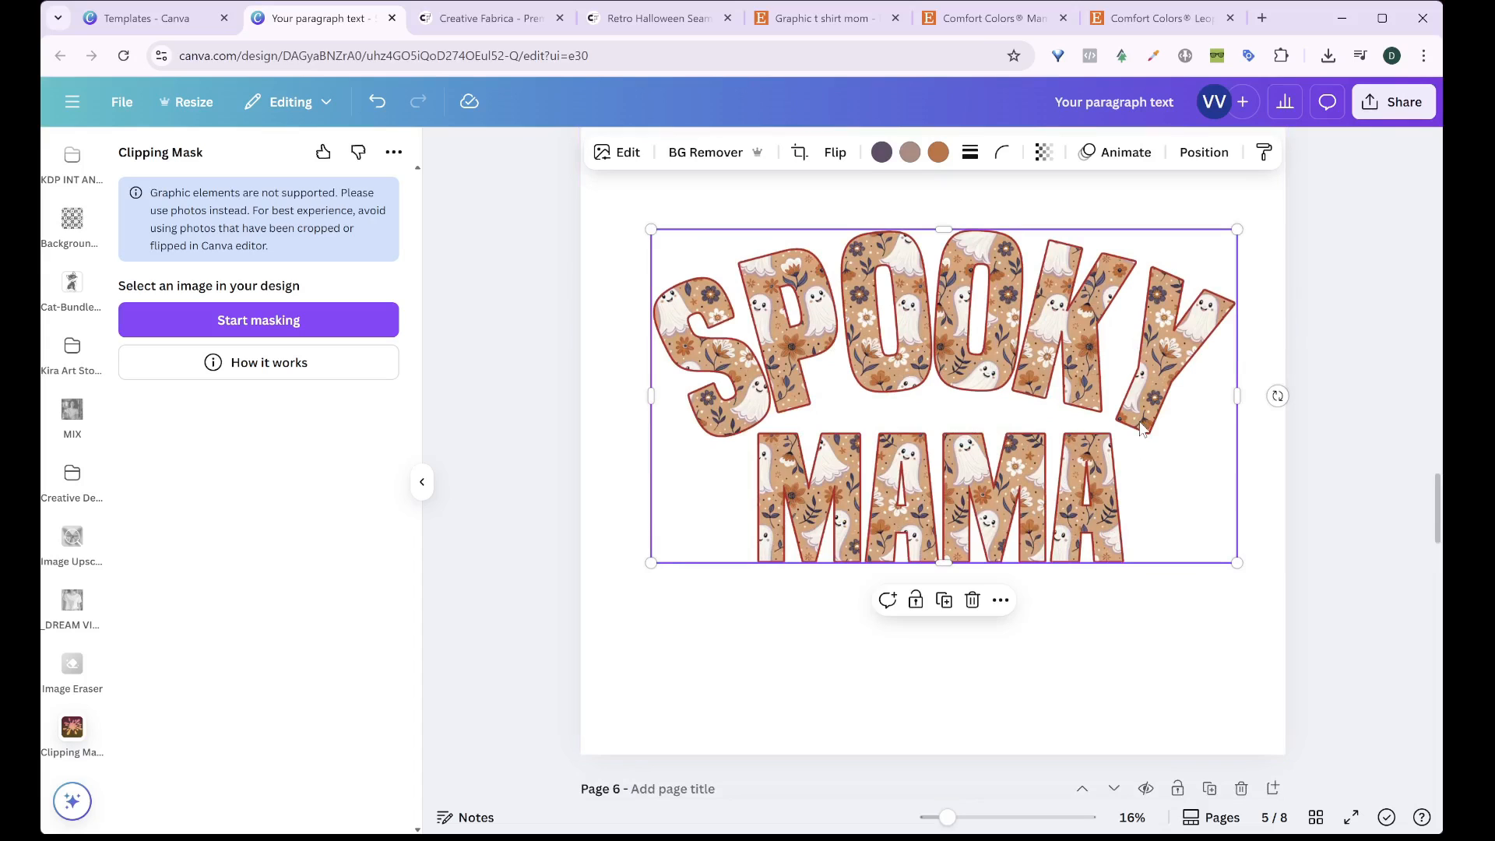